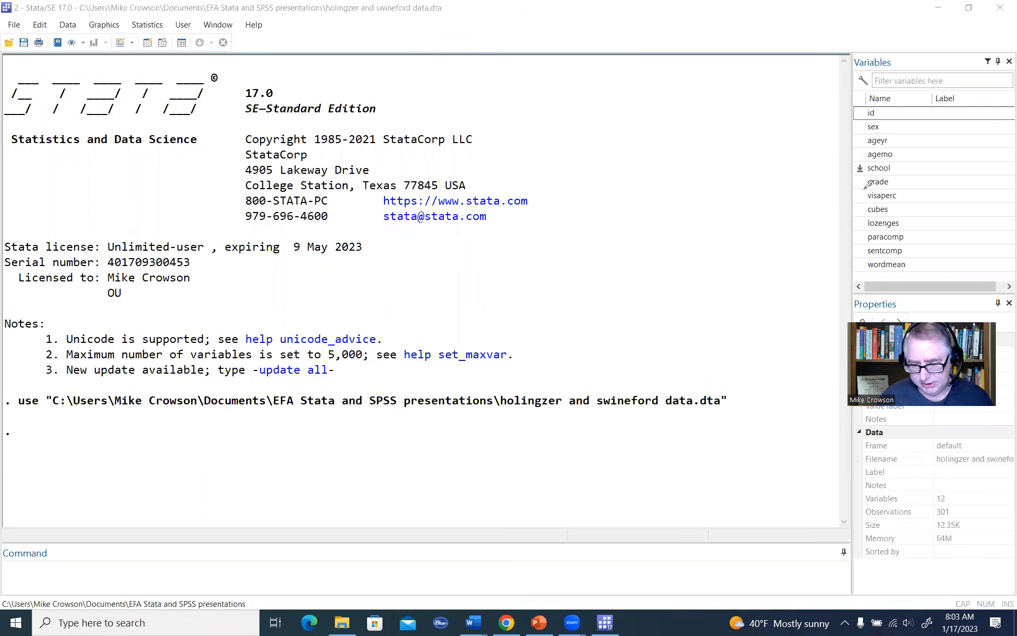
{"action": "left_click_drag", "start_coordinate": [865, 188], "coordinate": [869, 268]}
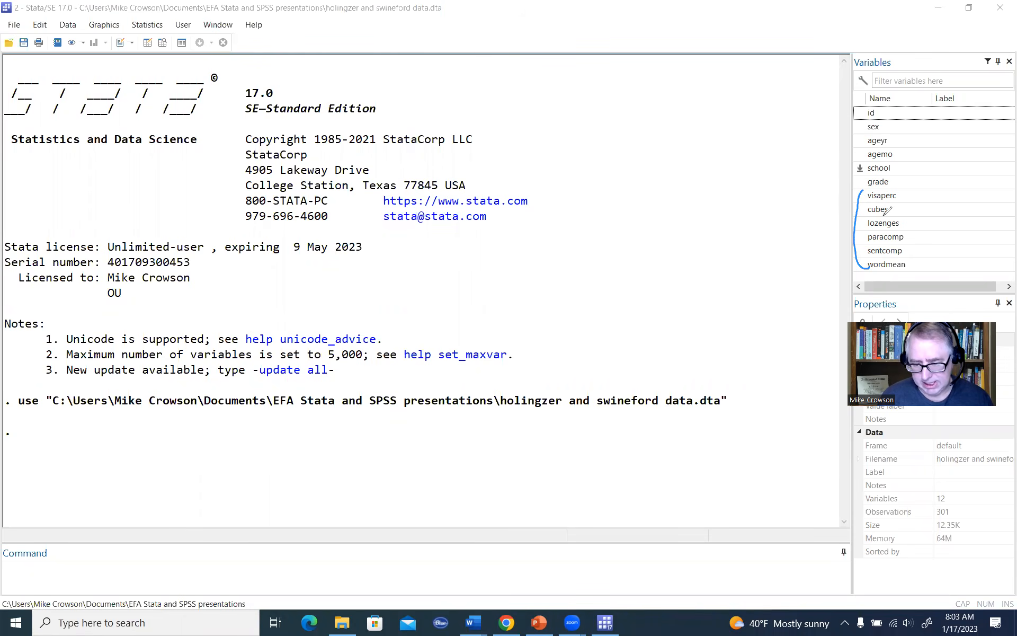
{"action": "mouse_move", "coordinate": [913, 234]}
{"action": "left_mouse_down"}
{"action": "mouse_move", "coordinate": [922, 230]}
{"action": "mouse_move", "coordinate": [923, 252]}
{"action": "left_mouse_up"}
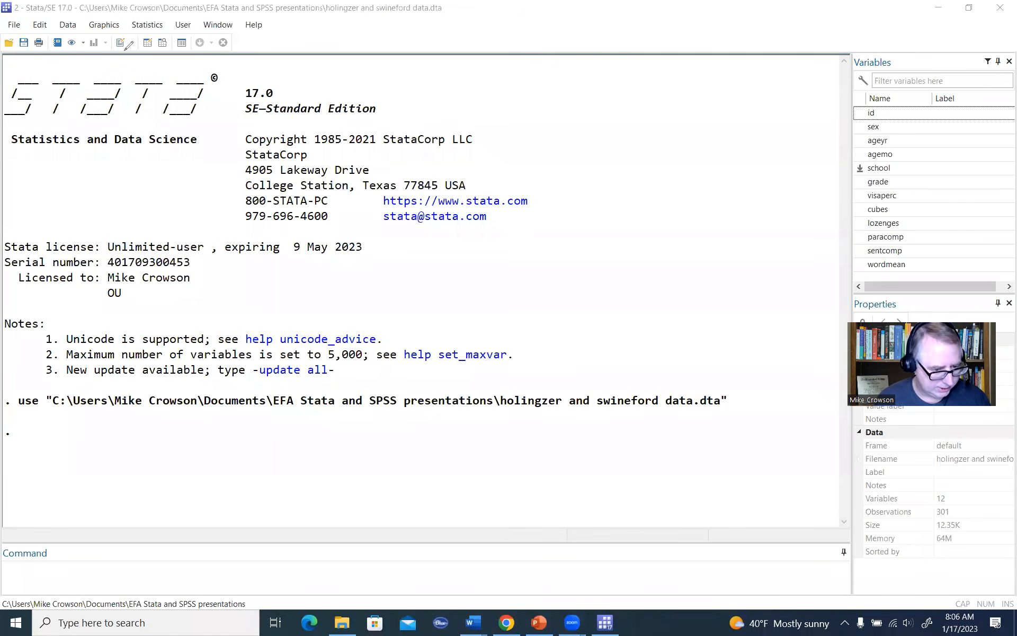
{"action": "mouse_move", "coordinate": [118, 28]}
{"action": "left_mouse_down"}
{"action": "mouse_move", "coordinate": [135, 43]}
{"action": "mouse_move", "coordinate": [112, 29]}
{"action": "left_mouse_up"}
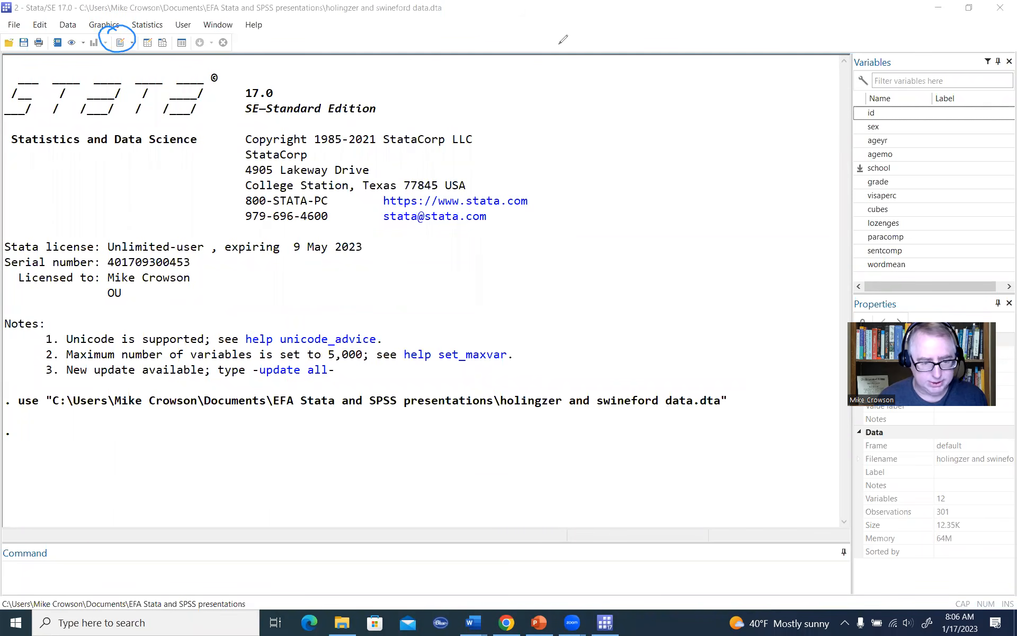
Step: Open a new do-file in the Do-file Editor and move its window to the middle of the workspace
{"action": "left_click", "coordinate": [121, 43]}
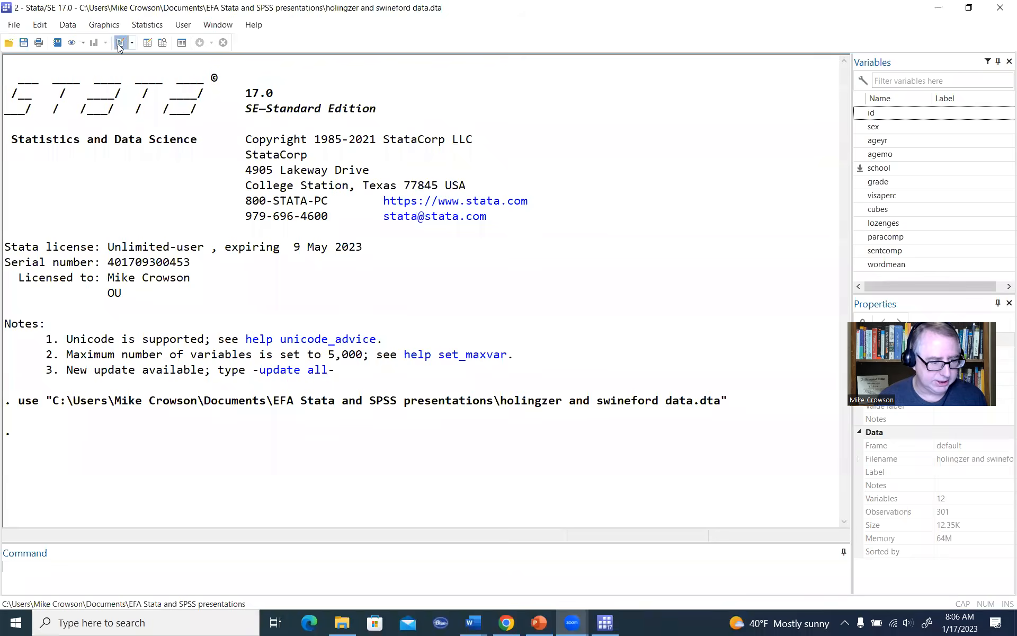
{"action": "left_click", "coordinate": [968, 8]}
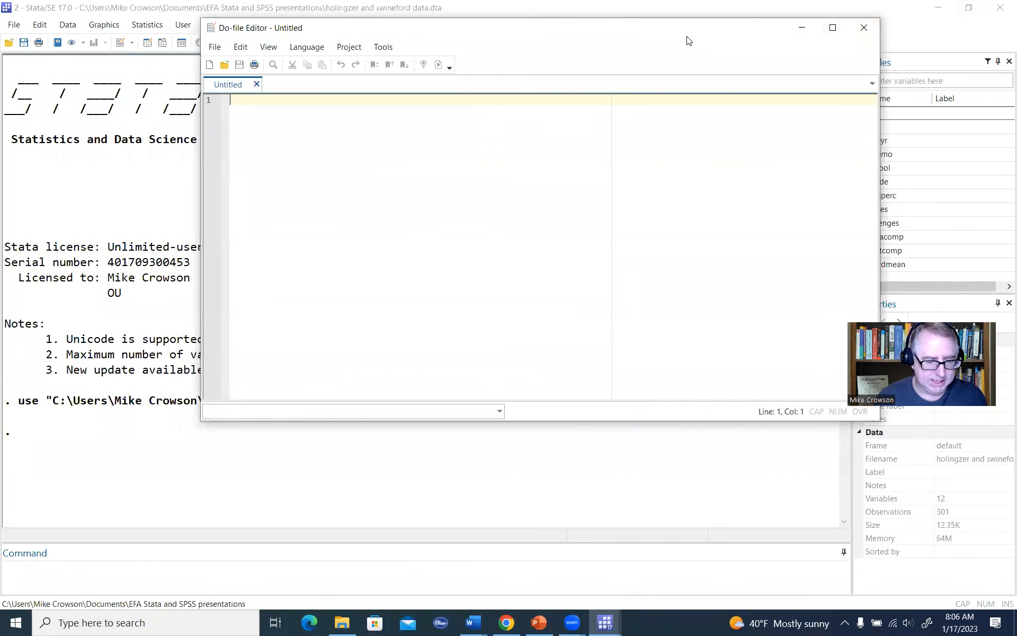
{"action": "left_click_drag", "start_coordinate": [451, 32], "coordinate": [512, 135]}
{"action": "left_click", "coordinate": [309, 153]}
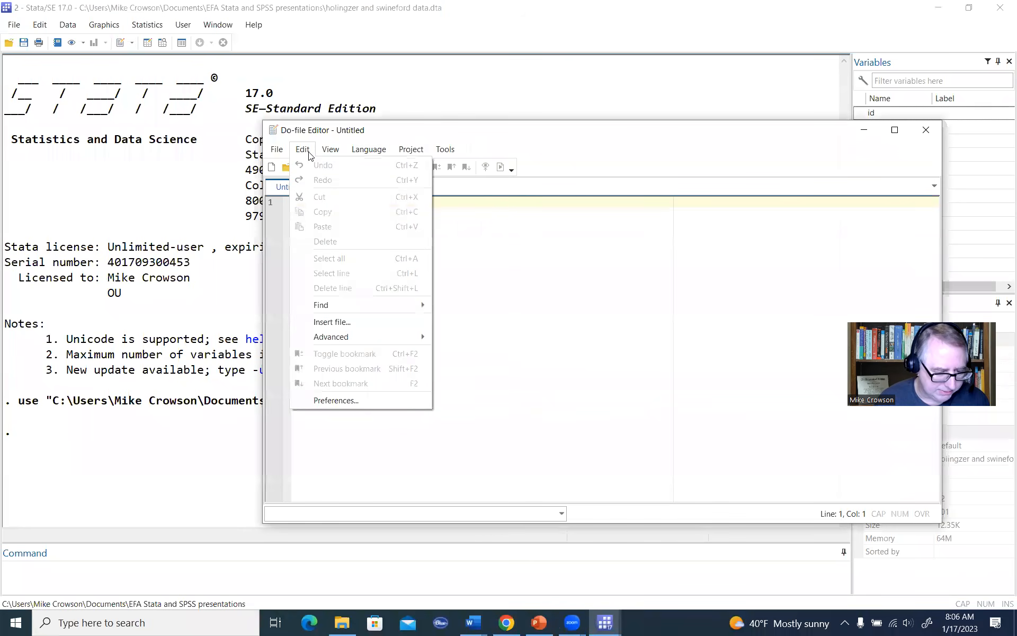
{"action": "mouse_move", "coordinate": [330, 149]}
{"action": "mouse_move", "coordinate": [455, 183]}
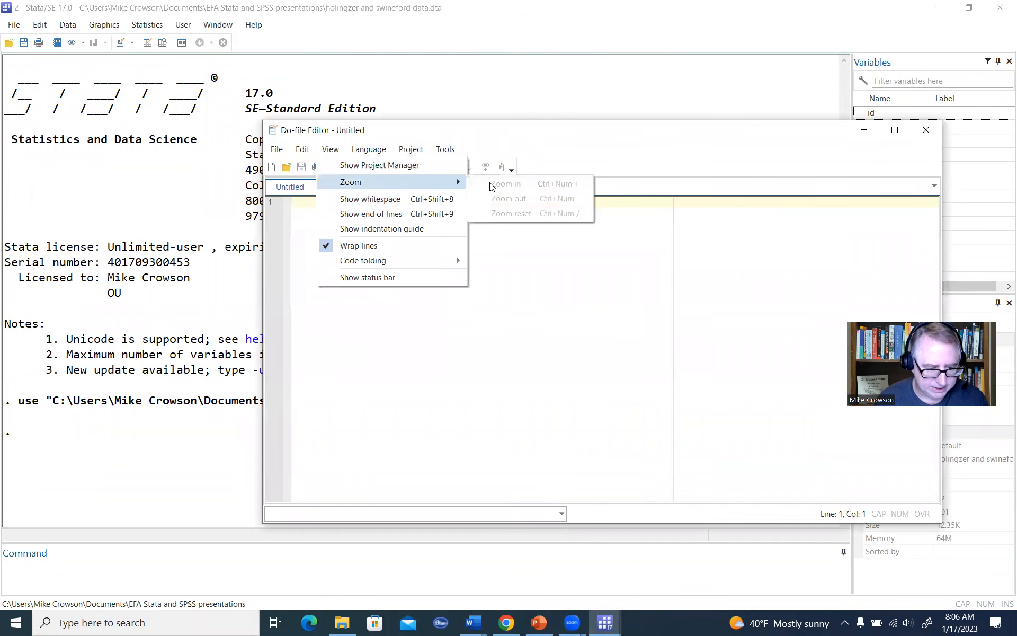
{"action": "left_click", "coordinate": [521, 243]}
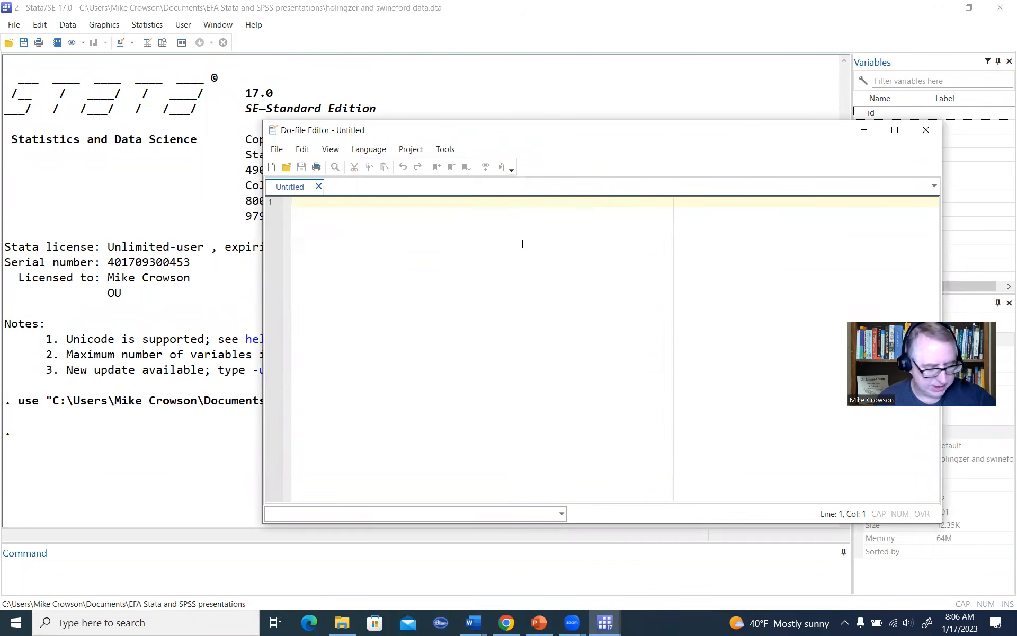
Step: Leave two blank lines in the do-file and start line 3 with the command pwcorr
{"action": "key", "text": "Return"}
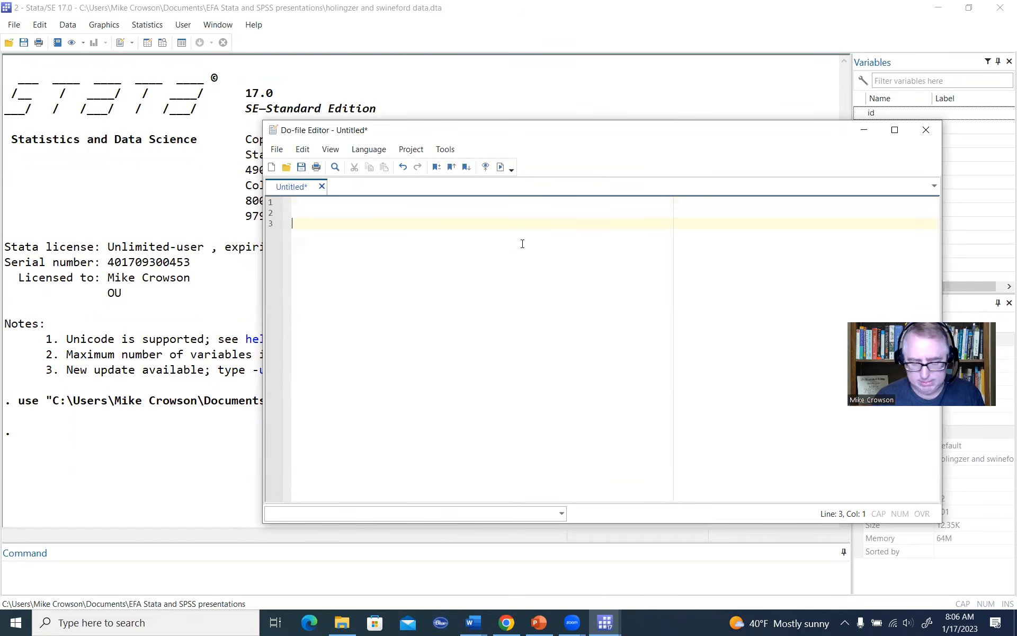
{"action": "type", "text": "pwcorr"}
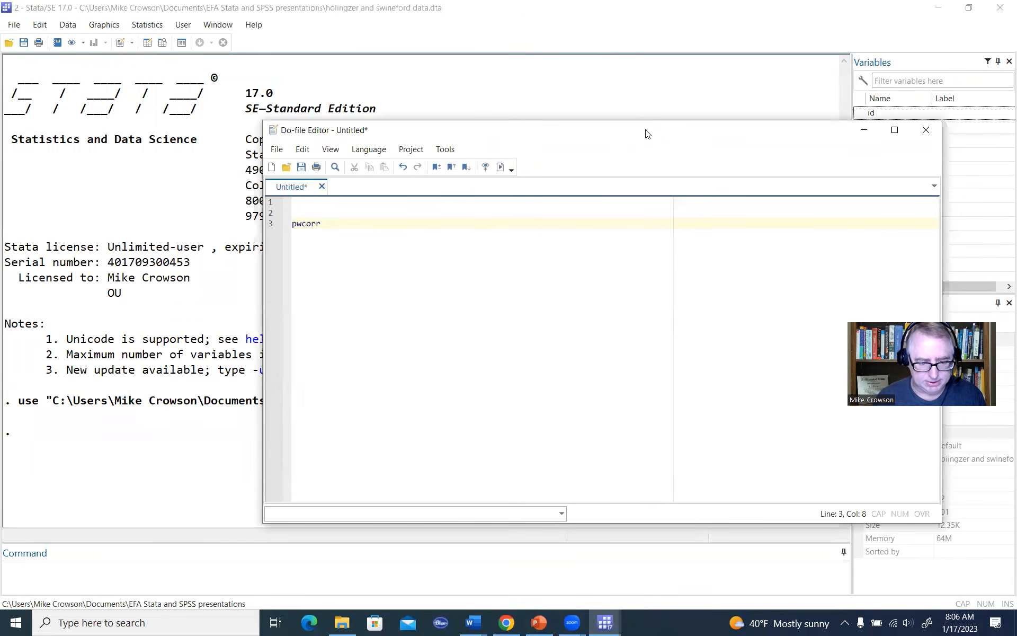
Step: Add the variables visaperc, cubes, lozenges, paracomp, sentcomp and wordmean to the pwcorr command, keeping the variable list uncovered
{"action": "left_click_drag", "start_coordinate": [641, 137], "coordinate": [528, 147]}
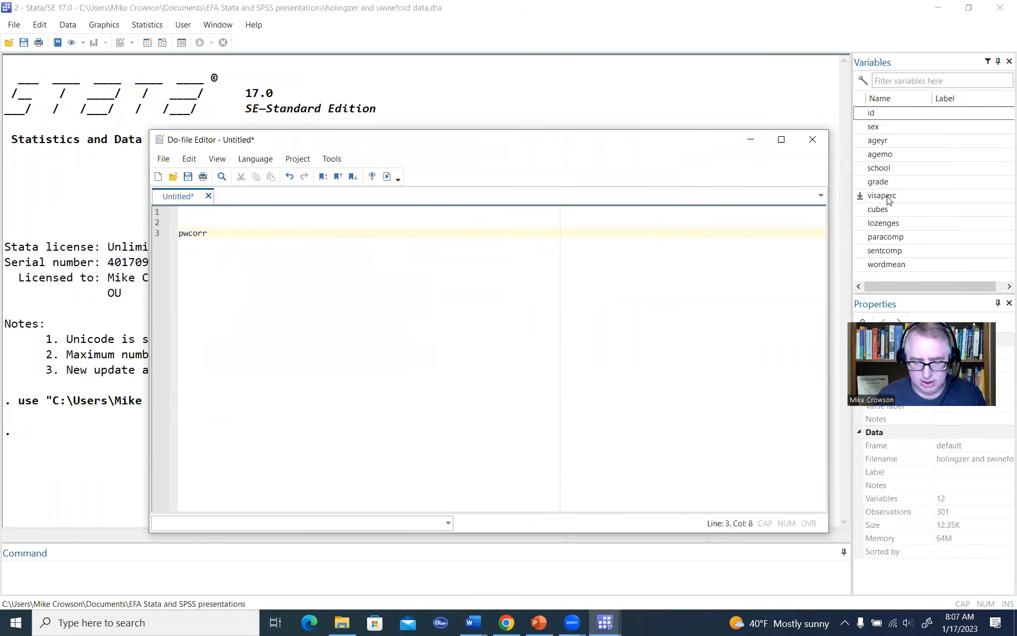
{"action": "type", "text": "v"}
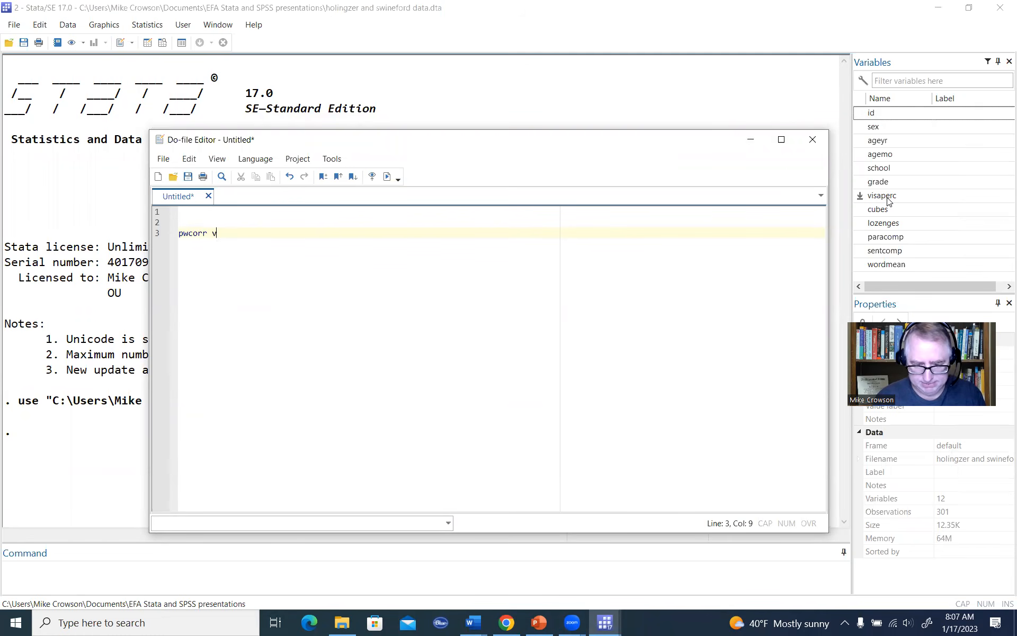
{"action": "type", "text": "isaper"}
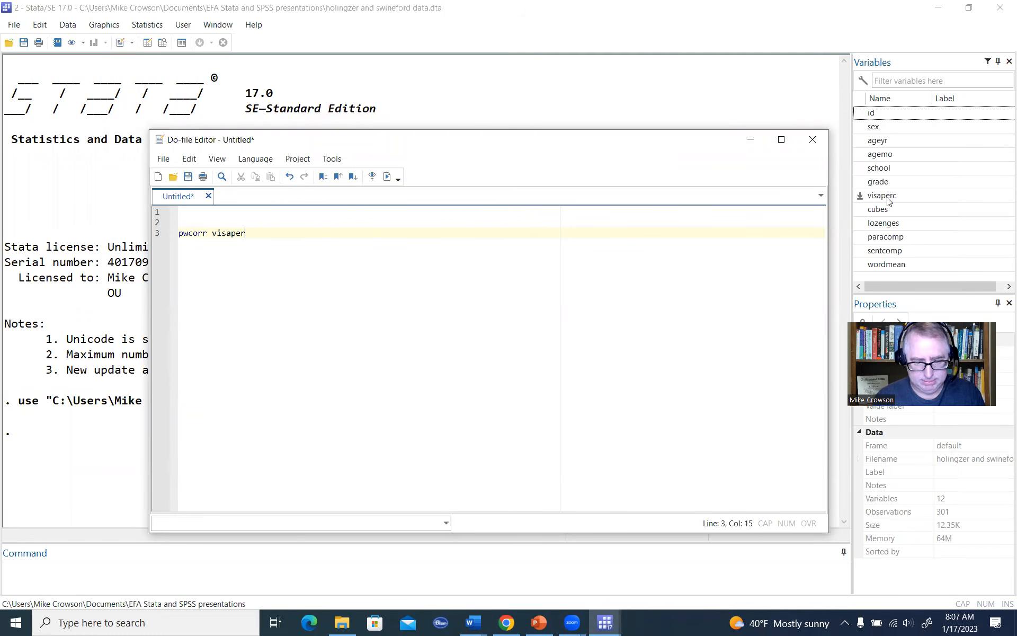
{"action": "type", "text": "c cubes lozenges para"}
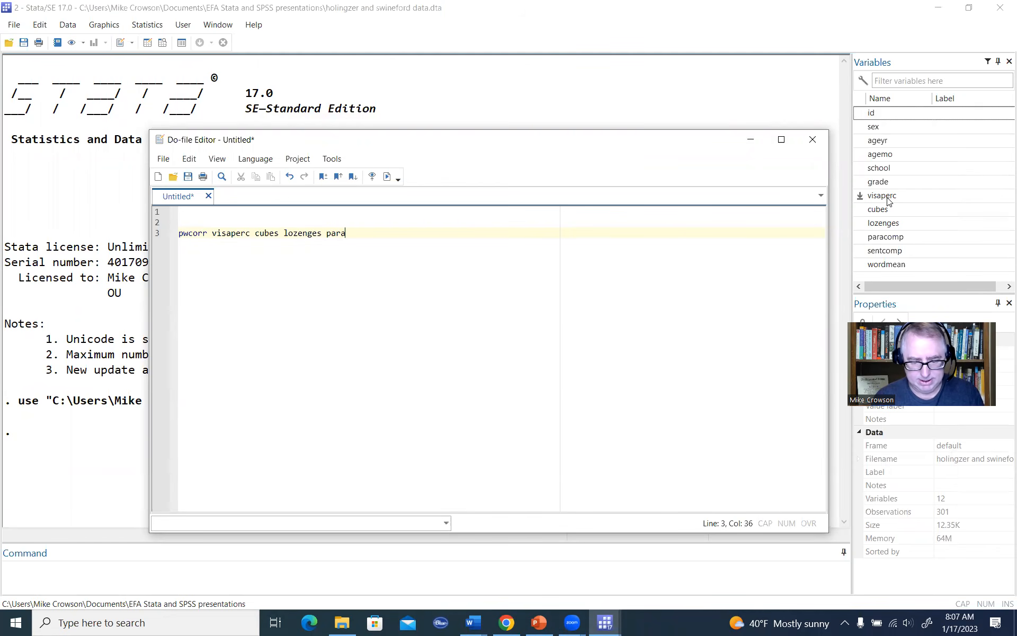
{"action": "type", "text": "comp sentcomp wor"}
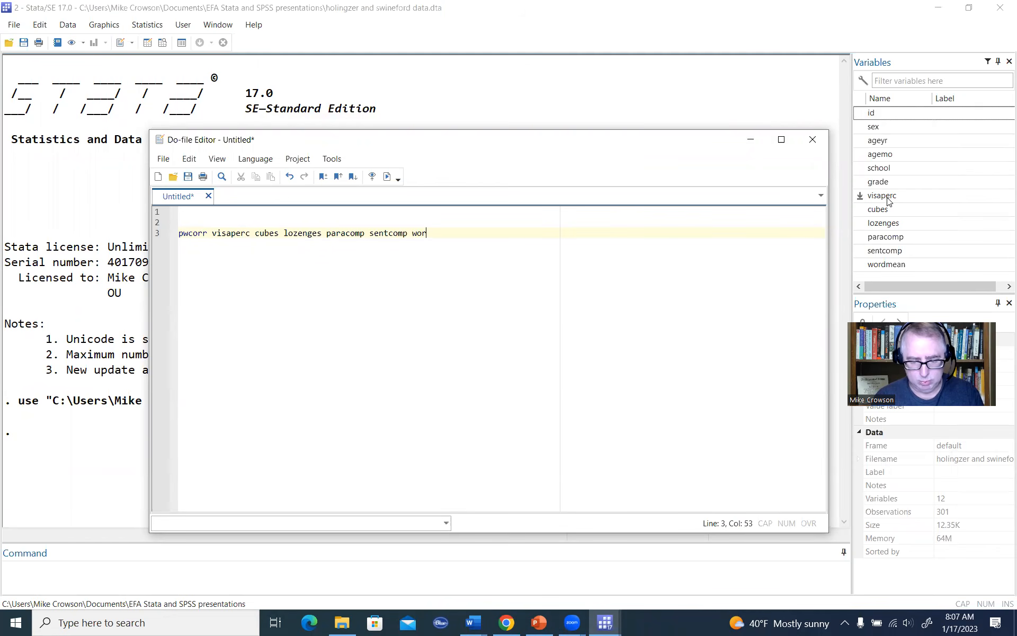
{"action": "type", "text": "dmean"}
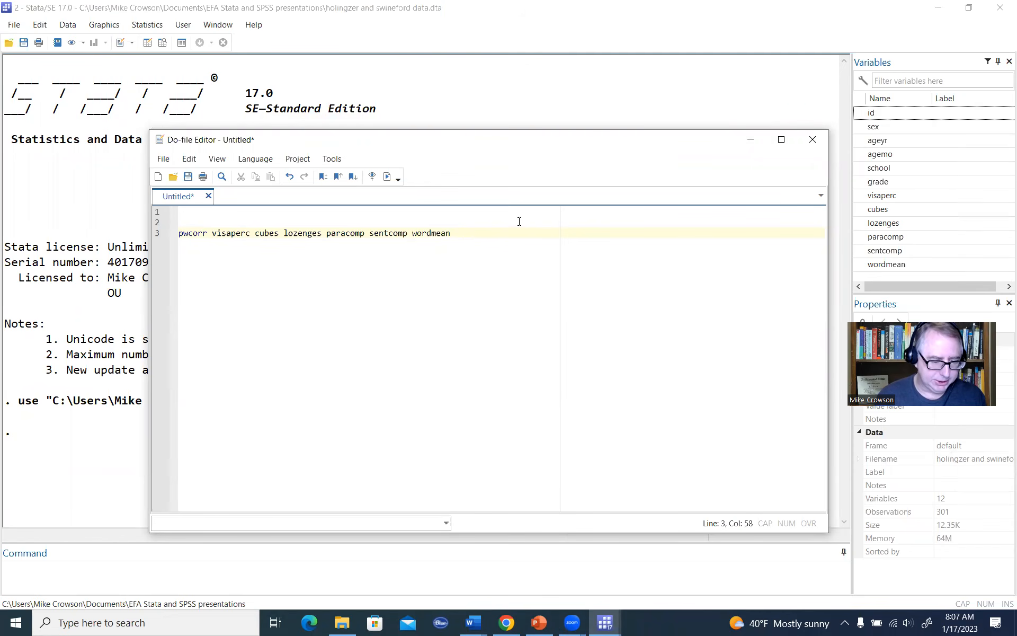
Step: Copy the six variable names from the pwcorr line and append the option ", list" to the command
{"action": "left_click_drag", "start_coordinate": [482, 237], "coordinate": [211, 232]}
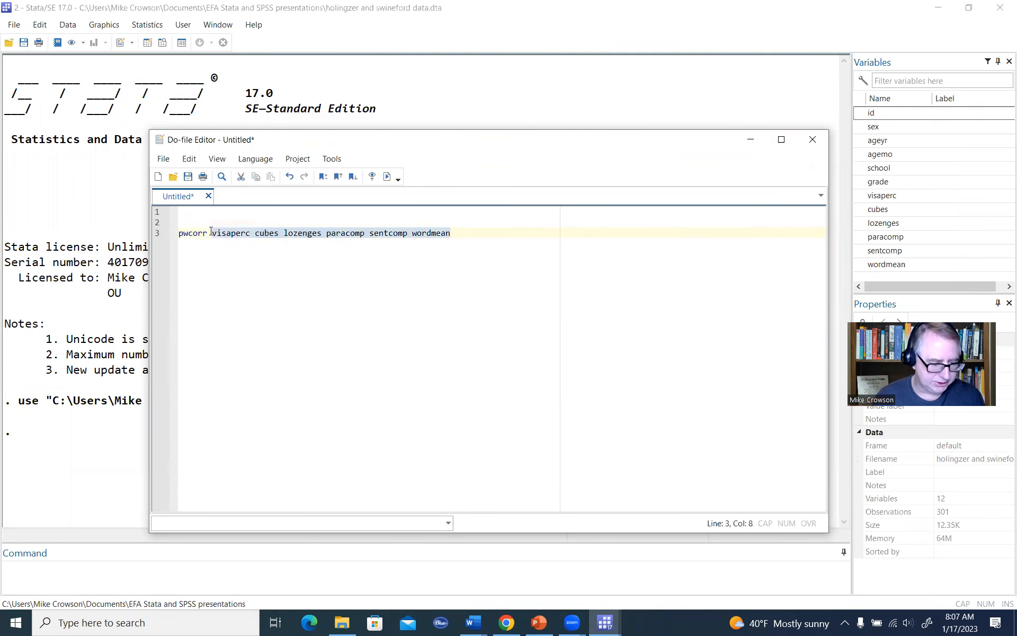
{"action": "key", "text": "ctrl+c"}
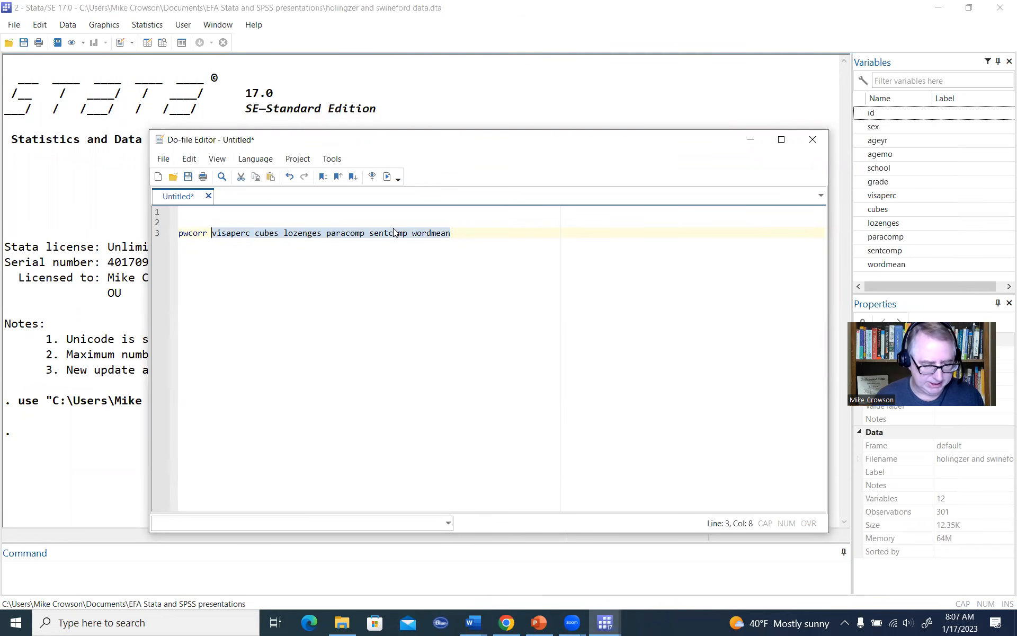
{"action": "left_click", "coordinate": [466, 232]}
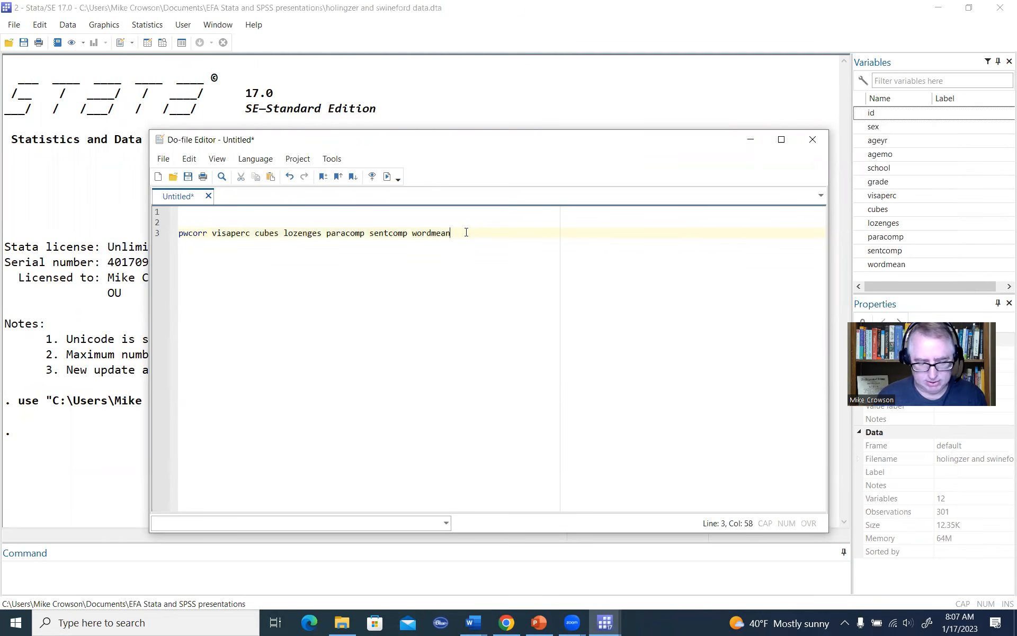
{"action": "type", "text": ", list"}
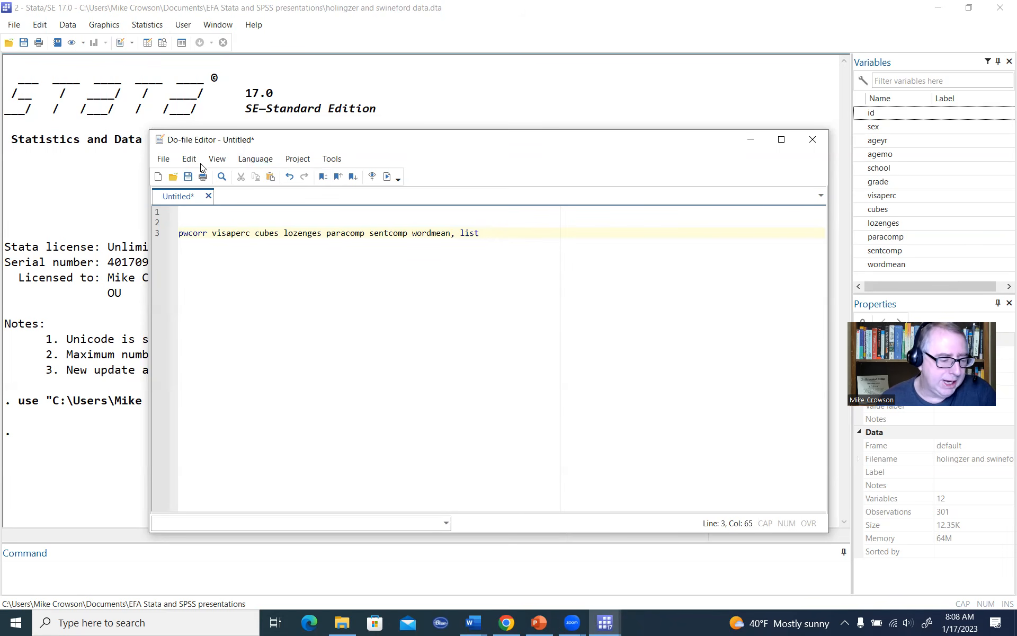
Step: Enlarge the do-file text by zooming in three times
{"action": "left_click", "coordinate": [216, 158]}
{"action": "mouse_move", "coordinate": [259, 192]}
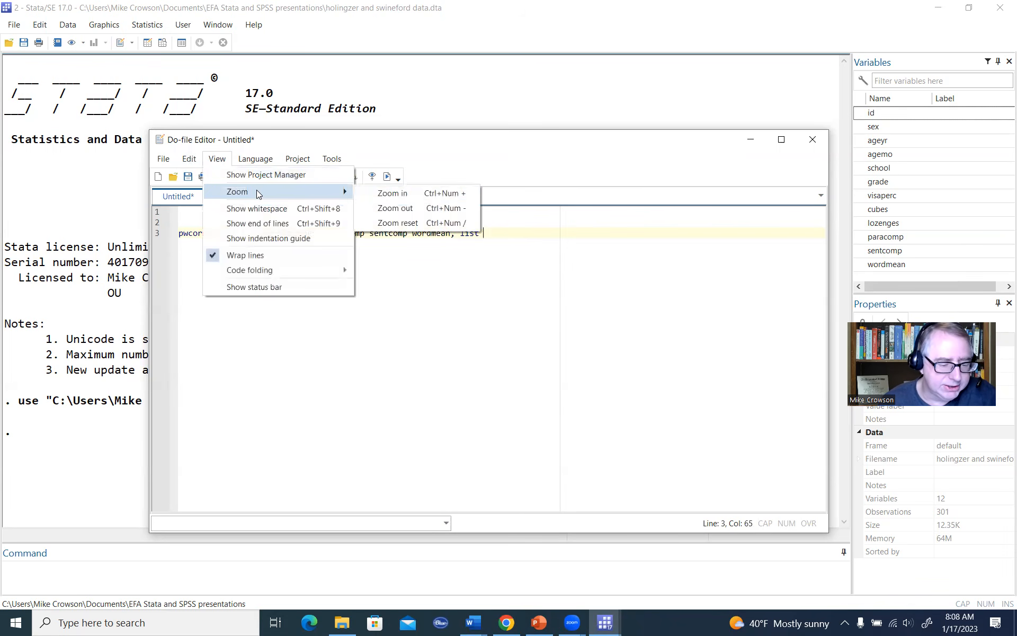
{"action": "left_click", "coordinate": [372, 194]}
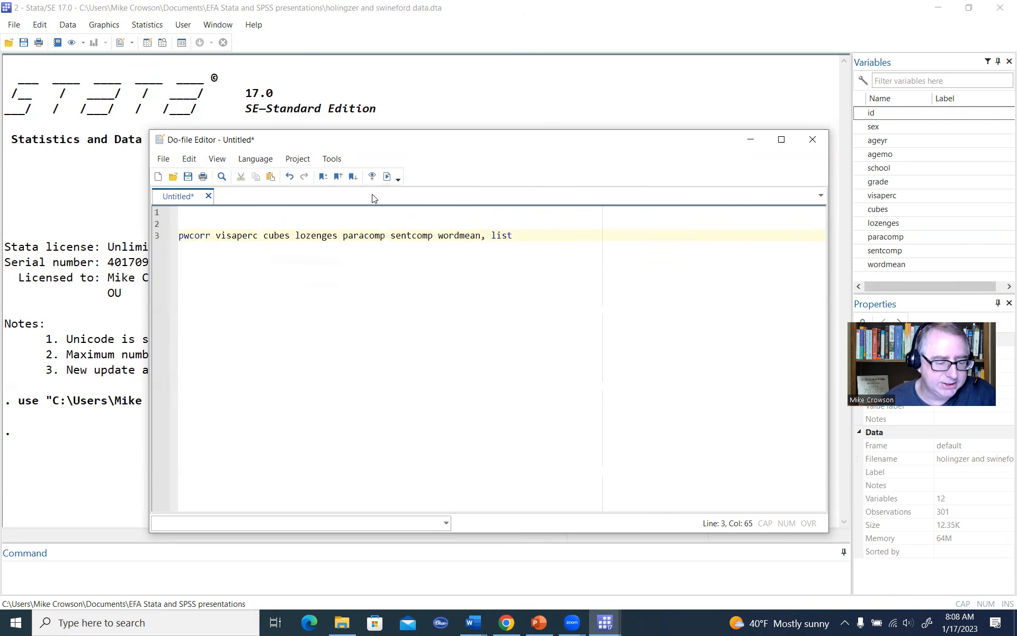
{"action": "left_click", "coordinate": [216, 158]}
{"action": "mouse_move", "coordinate": [307, 199]}
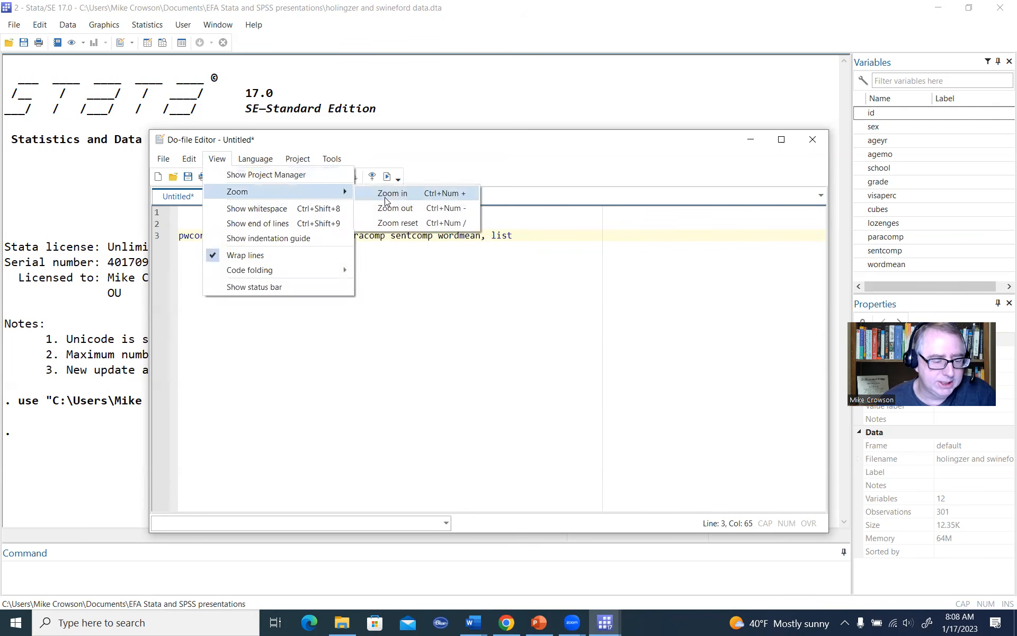
{"action": "left_click", "coordinate": [374, 193]}
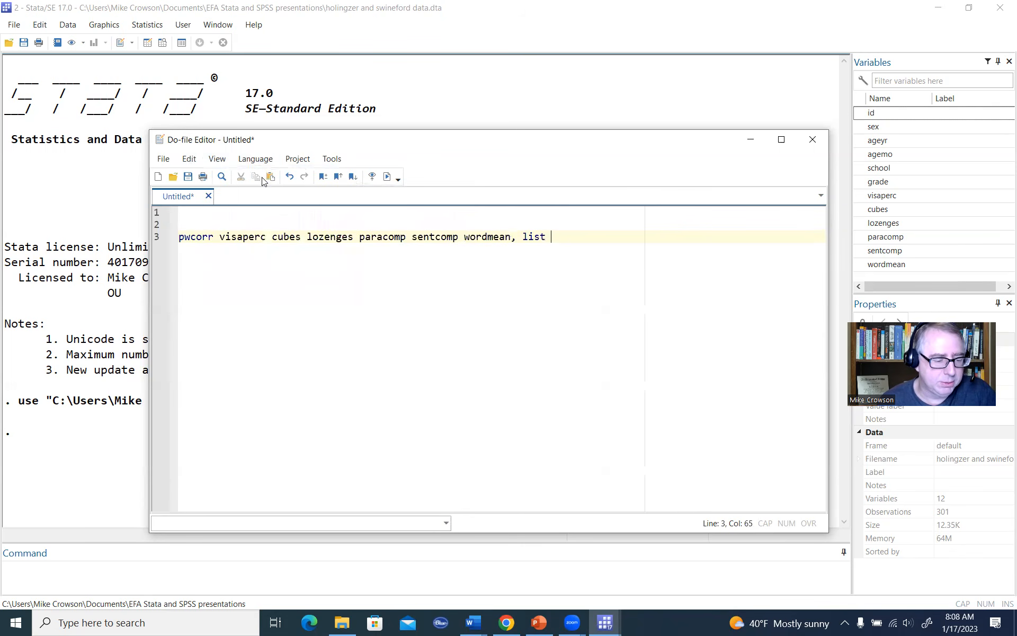
{"action": "left_click", "coordinate": [217, 159]}
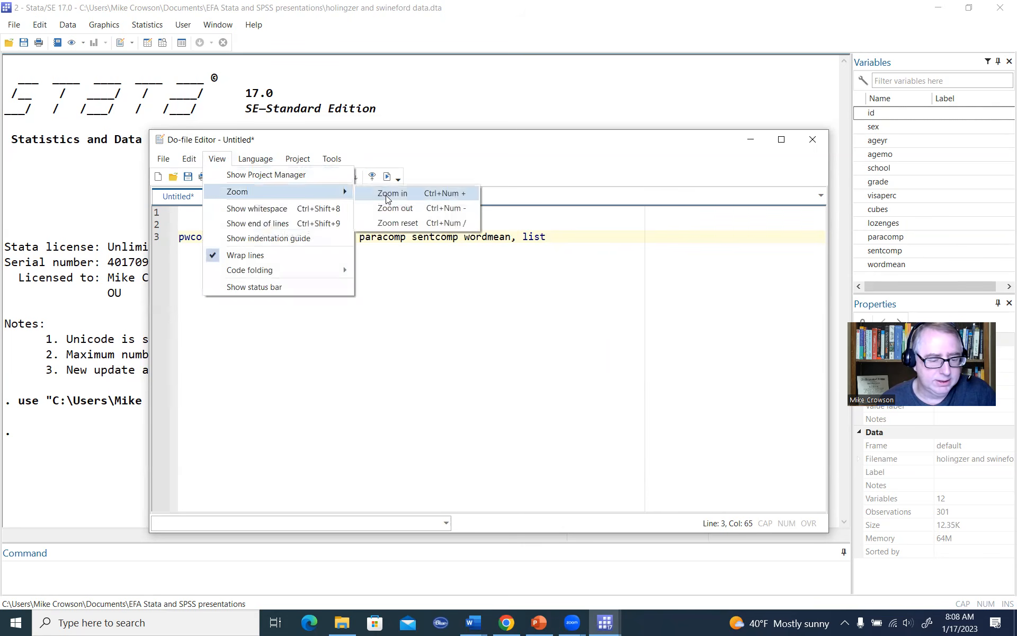
{"action": "left_click", "coordinate": [373, 193]}
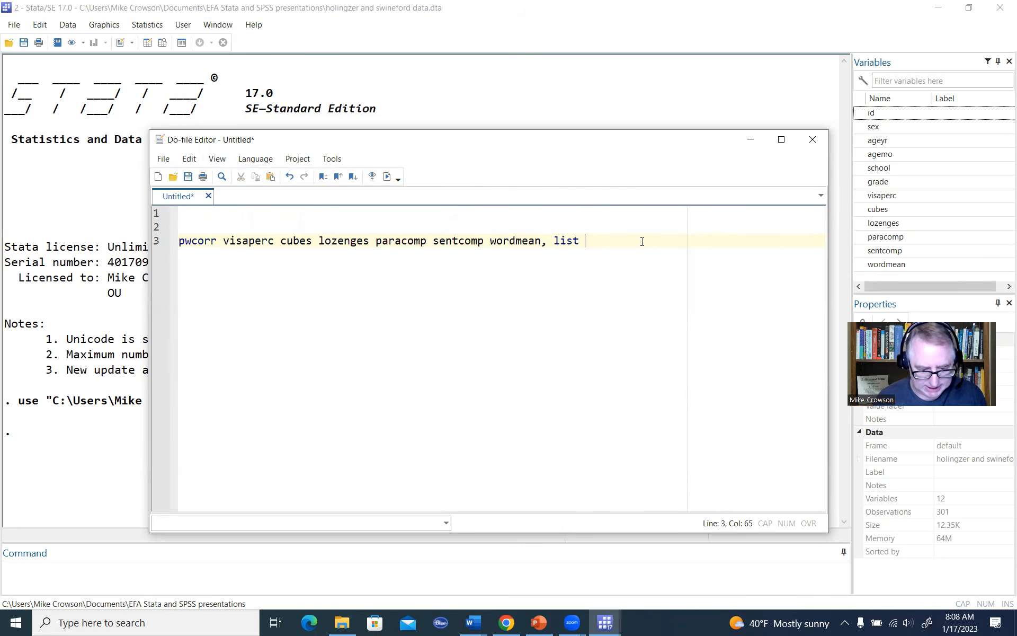
Step: Execute only the pwcorr line and move the Do-file Editor aside to uncover the correlation matrix
{"action": "key", "text": "shift+Home"}
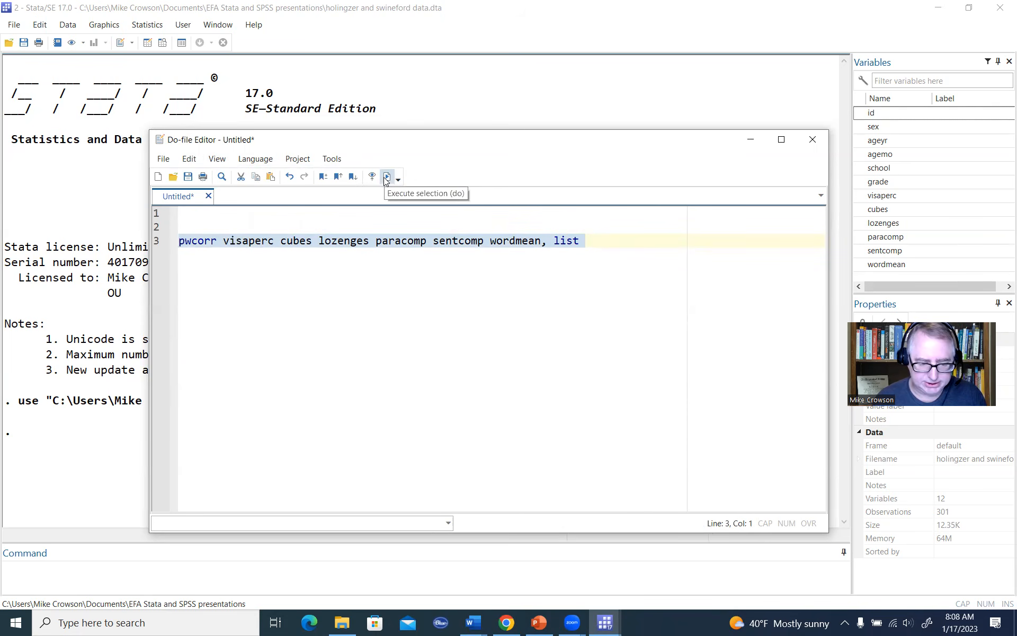
{"action": "left_click", "coordinate": [386, 179]}
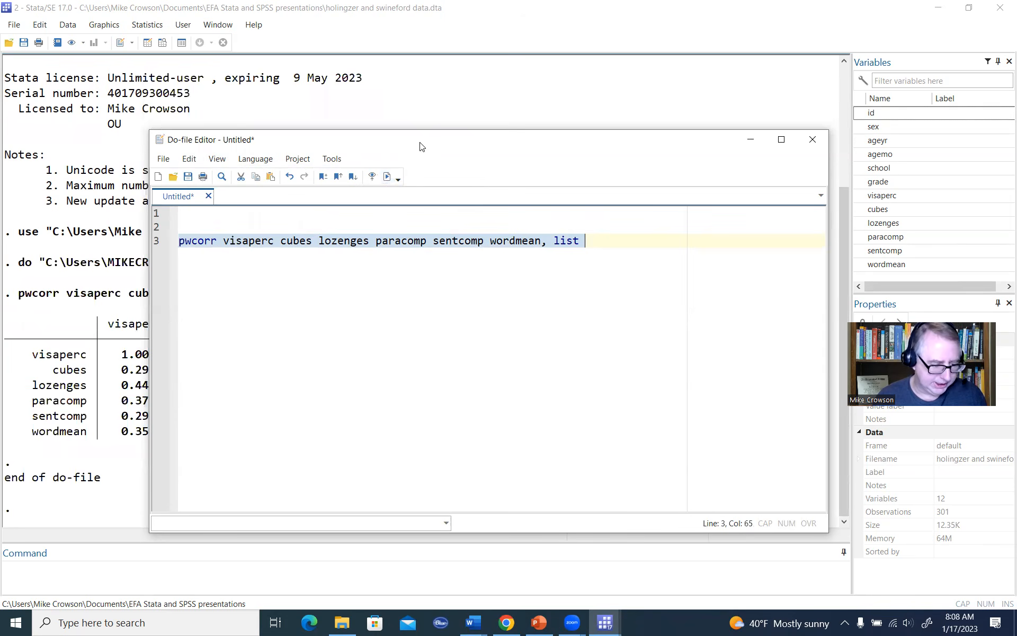
{"action": "left_click_drag", "start_coordinate": [421, 146], "coordinate": [796, 149]}
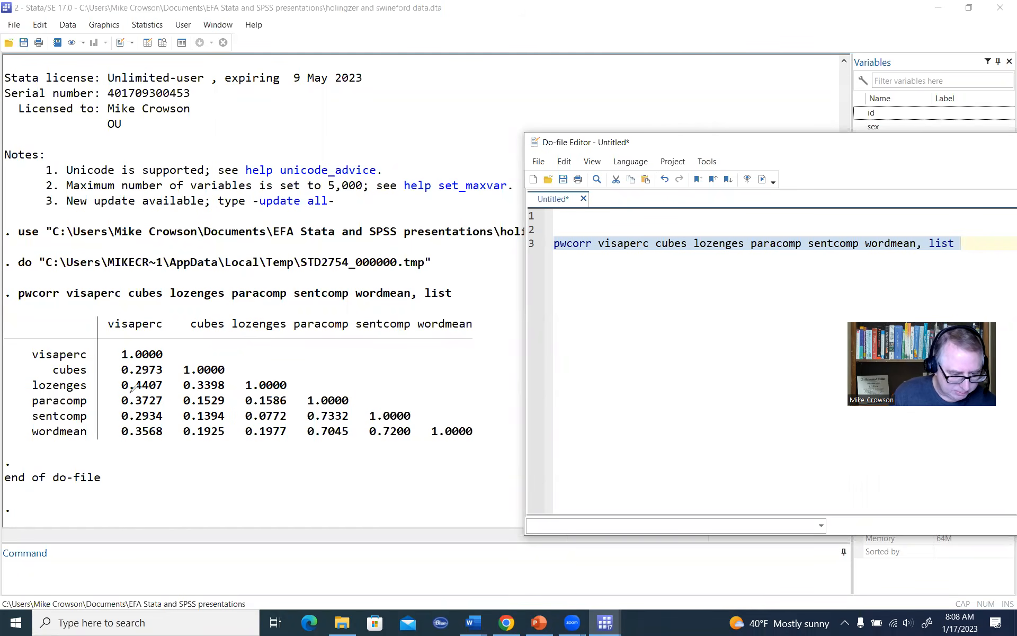
{"action": "left_click_drag", "start_coordinate": [131, 390], "coordinate": [220, 394]}
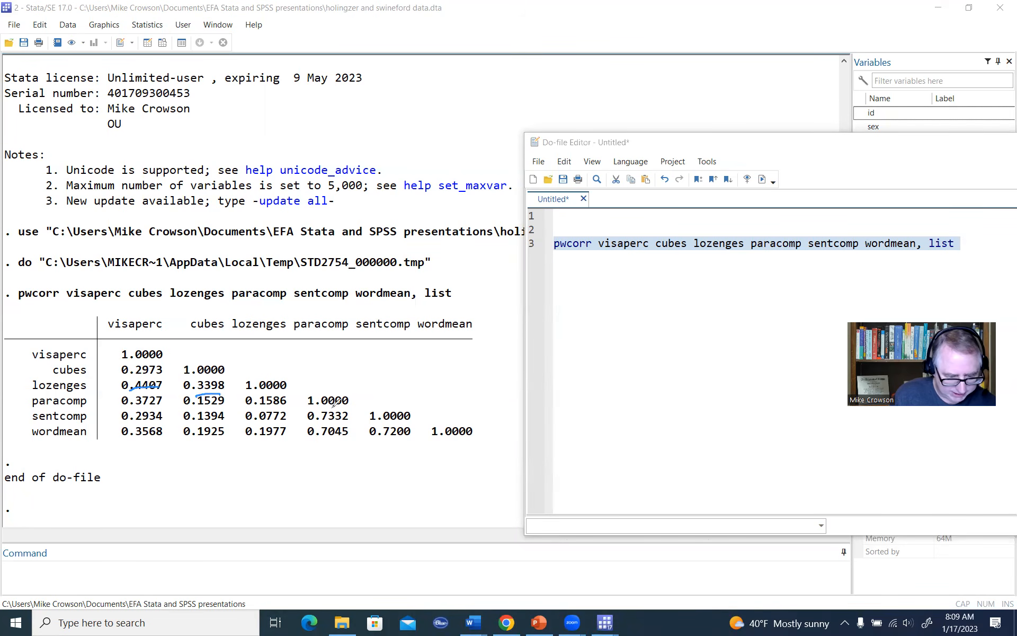
{"action": "mouse_move", "coordinate": [320, 425]}
{"action": "left_mouse_down"}
{"action": "mouse_move", "coordinate": [348, 422]}
{"action": "mouse_move", "coordinate": [347, 440]}
{"action": "left_mouse_up"}
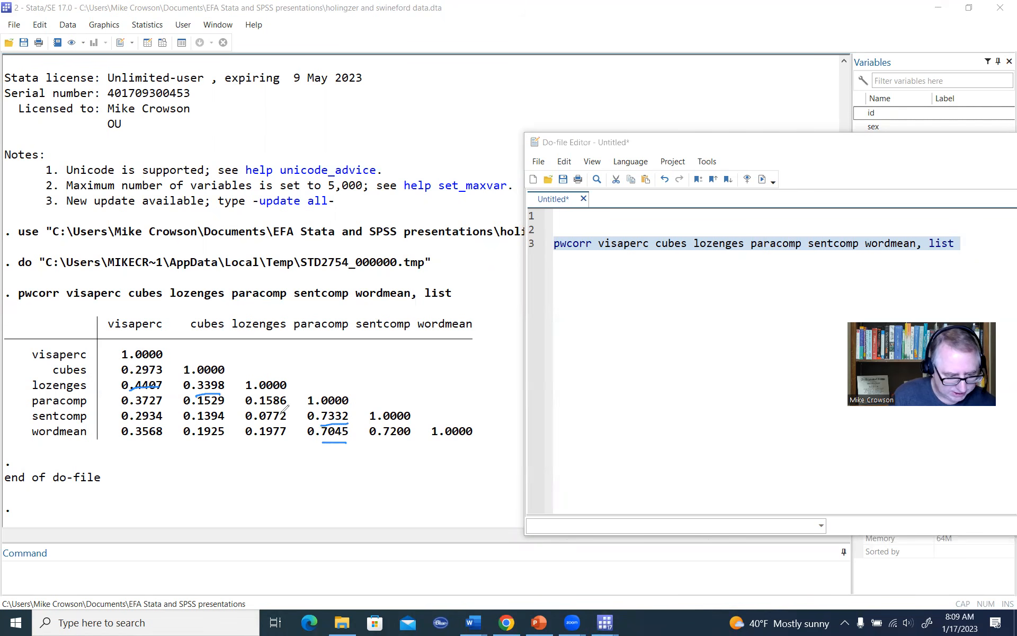
{"action": "mouse_move", "coordinate": [137, 409]}
{"action": "left_mouse_down"}
{"action": "mouse_move", "coordinate": [155, 406]}
{"action": "mouse_move", "coordinate": [160, 436]}
{"action": "left_mouse_up"}
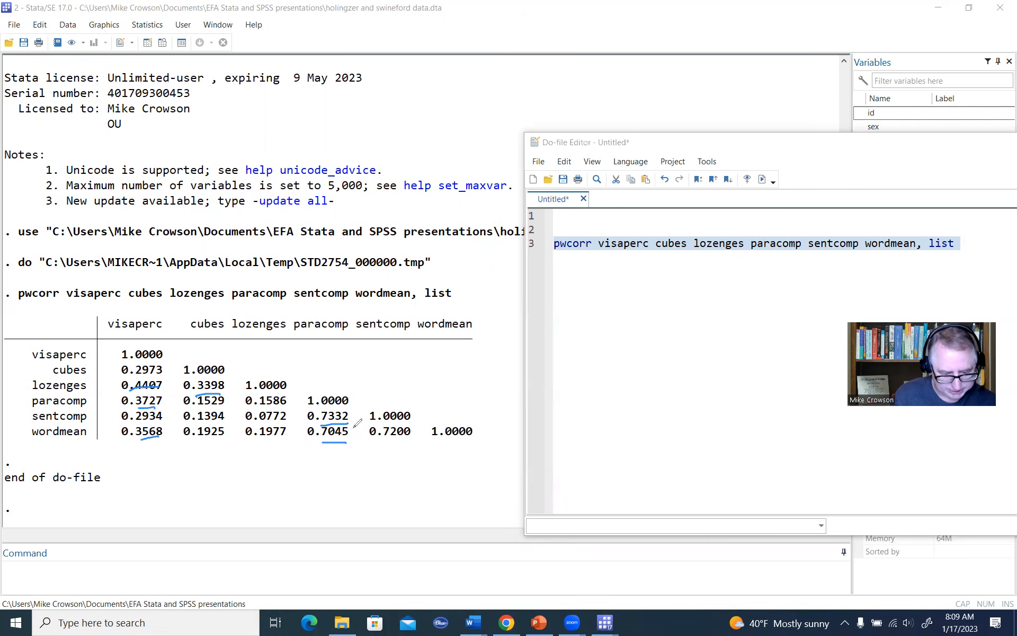
{"action": "left_click_drag", "start_coordinate": [376, 441], "coordinate": [407, 438]}
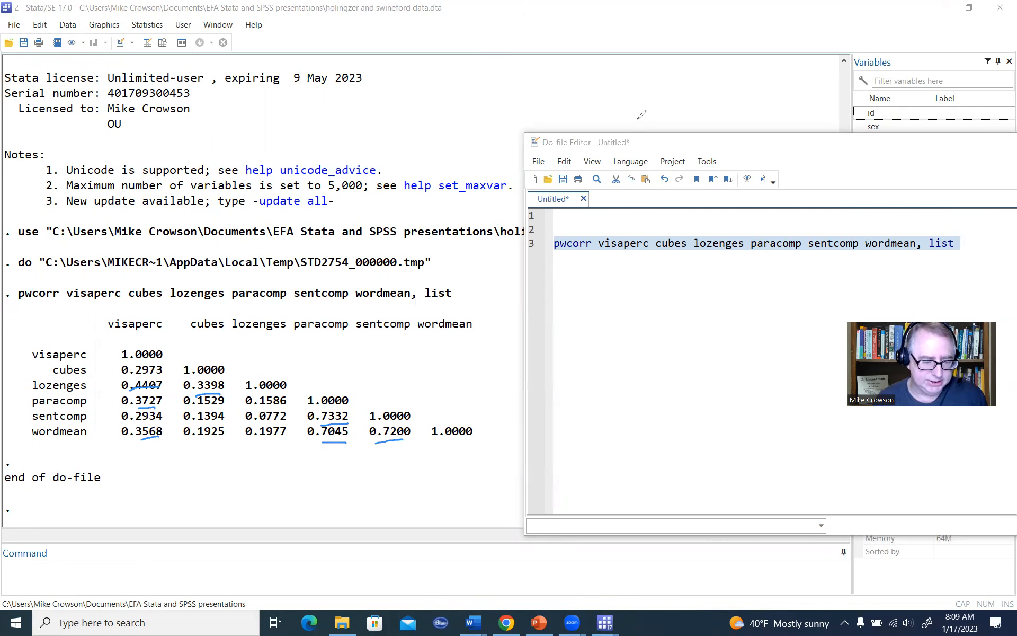
Step: Move the Do-file Editor back over the results and start a new line two rows below the pwcorr command
{"action": "left_click", "coordinate": [694, 142]}
{"action": "left_click_drag", "start_coordinate": [694, 143], "coordinate": [491, 117]}
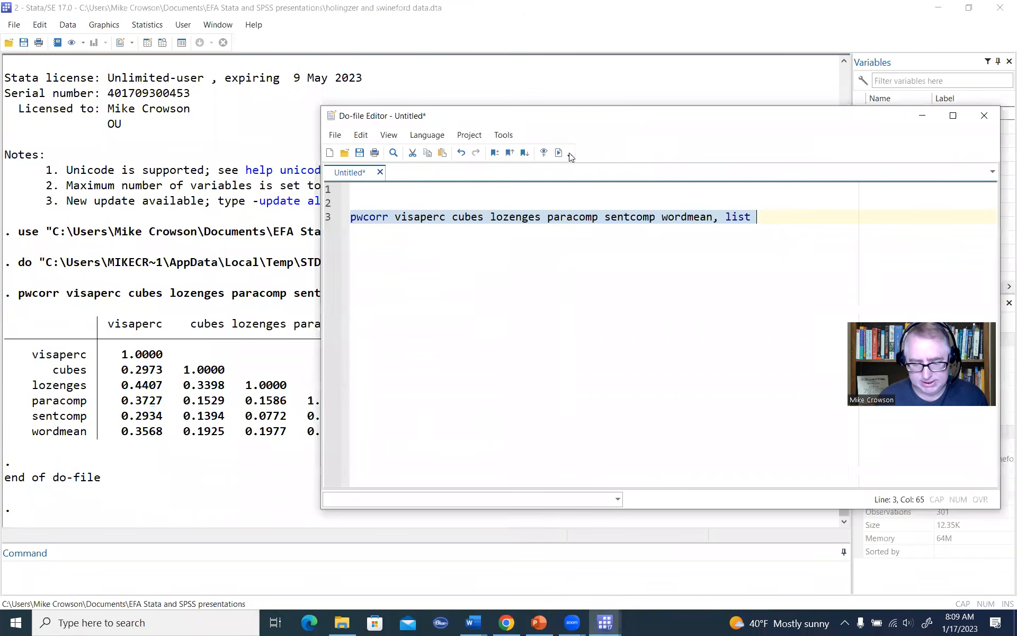
{"action": "left_click", "coordinate": [803, 230]}
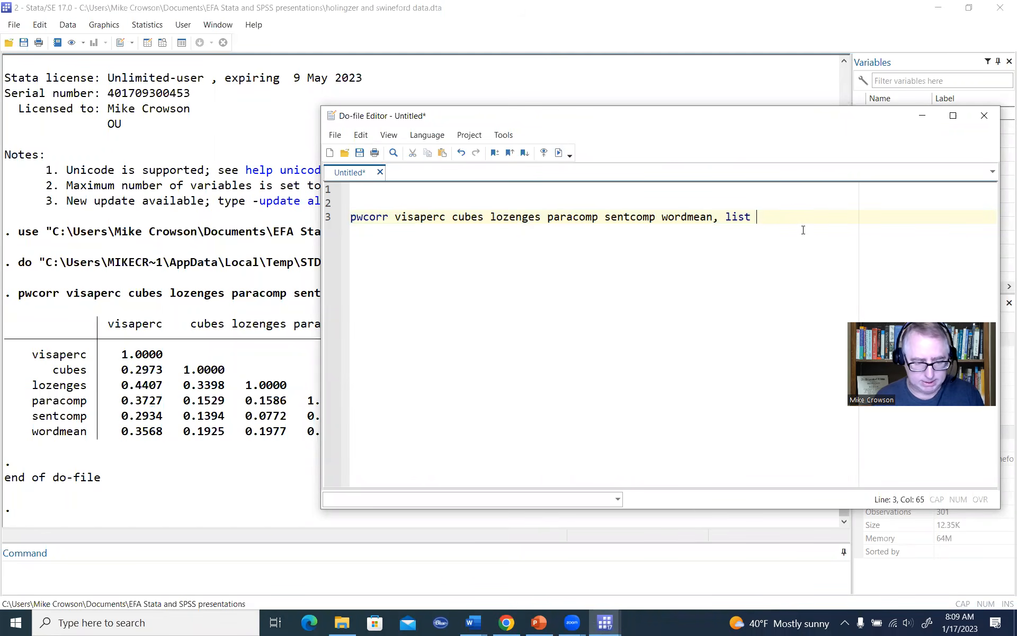
{"action": "key", "text": "Return"}
{"action": "key", "text": "Return"}
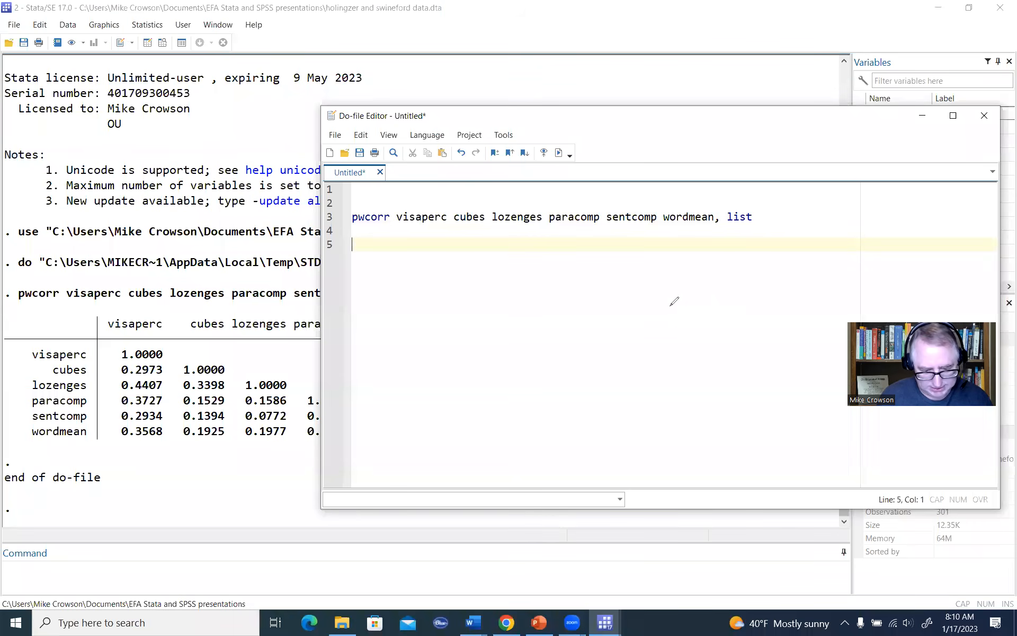
{"action": "left_click_drag", "start_coordinate": [665, 306], "coordinate": [668, 322]}
{"action": "mouse_move", "coordinate": [692, 315]}
{"action": "left_mouse_down"}
{"action": "mouse_move", "coordinate": [730, 304]}
{"action": "mouse_move", "coordinate": [751, 316]}
{"action": "left_mouse_up"}
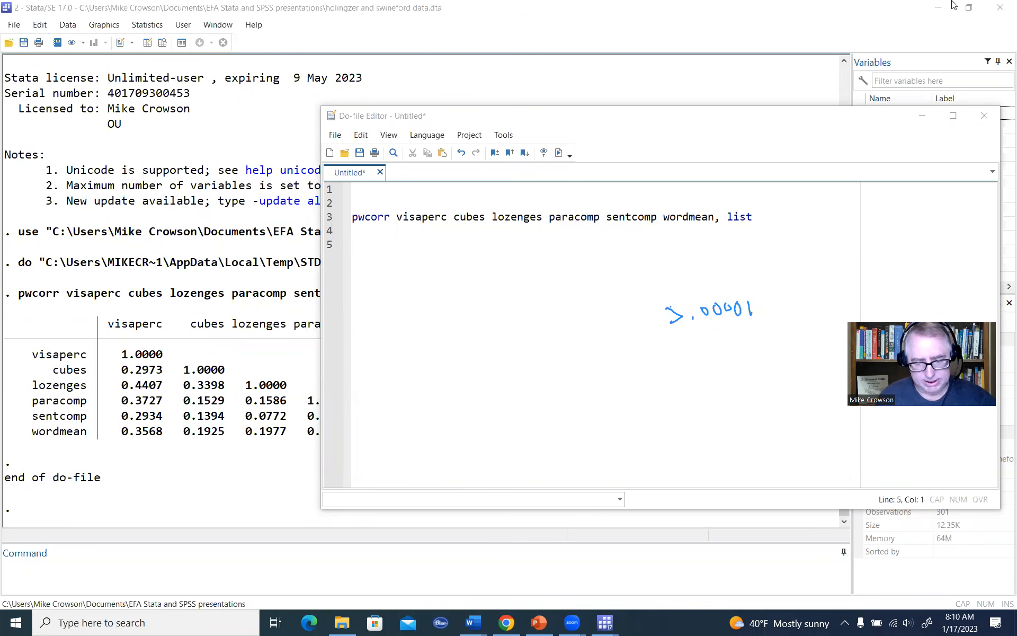
{"action": "key", "text": "Escape"}
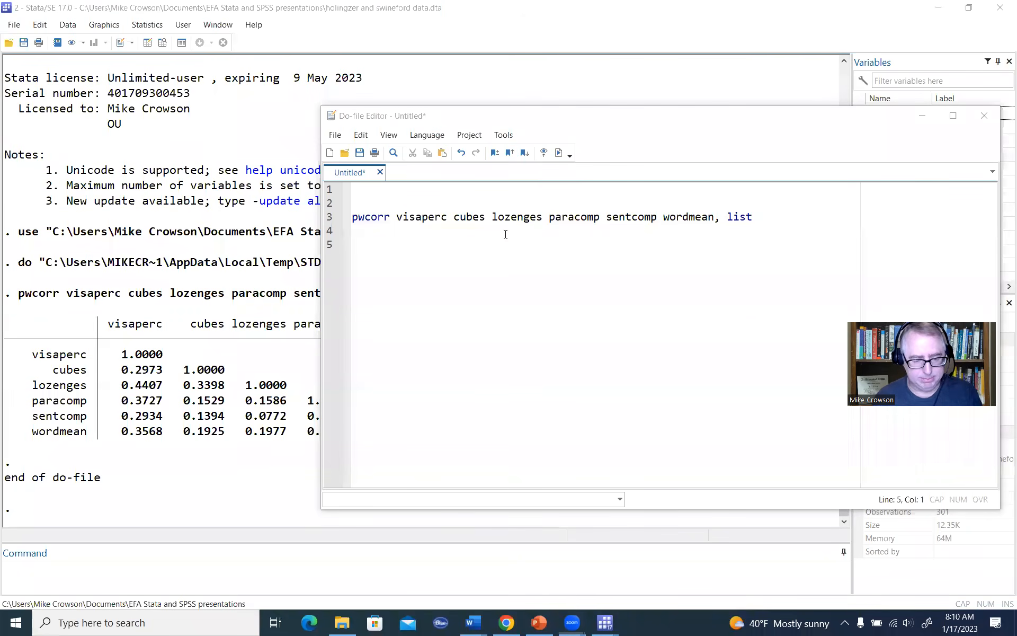
Step: Write the command "matrix R = r(C)" on line 5 of the do-file to store the correlation matrix
{"action": "left_click", "coordinate": [746, 263]}
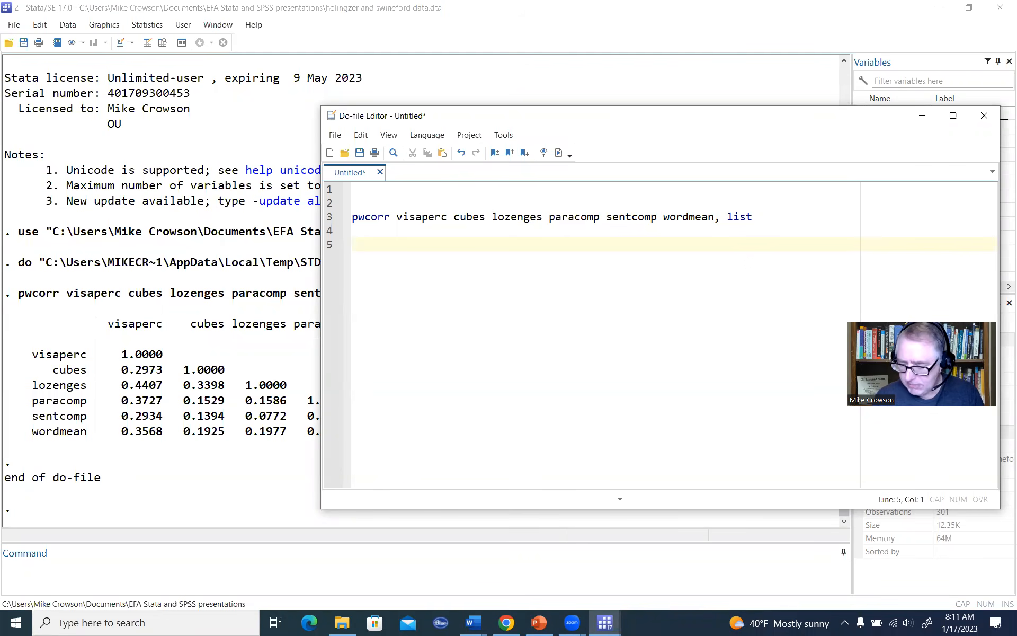
{"action": "type", "text": "matrix "}
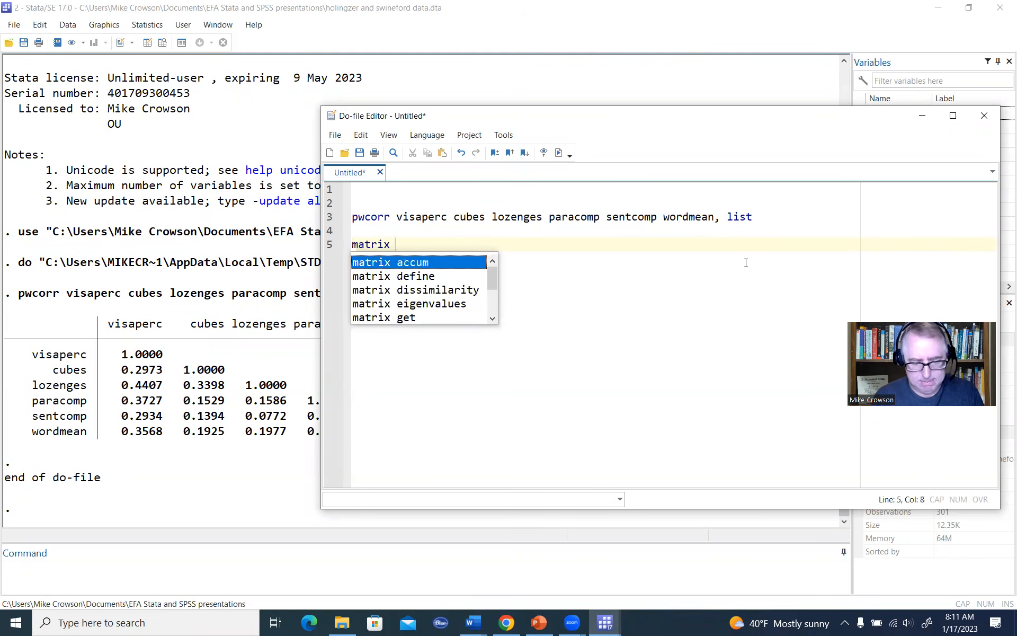
{"action": "type", "text": "R = "}
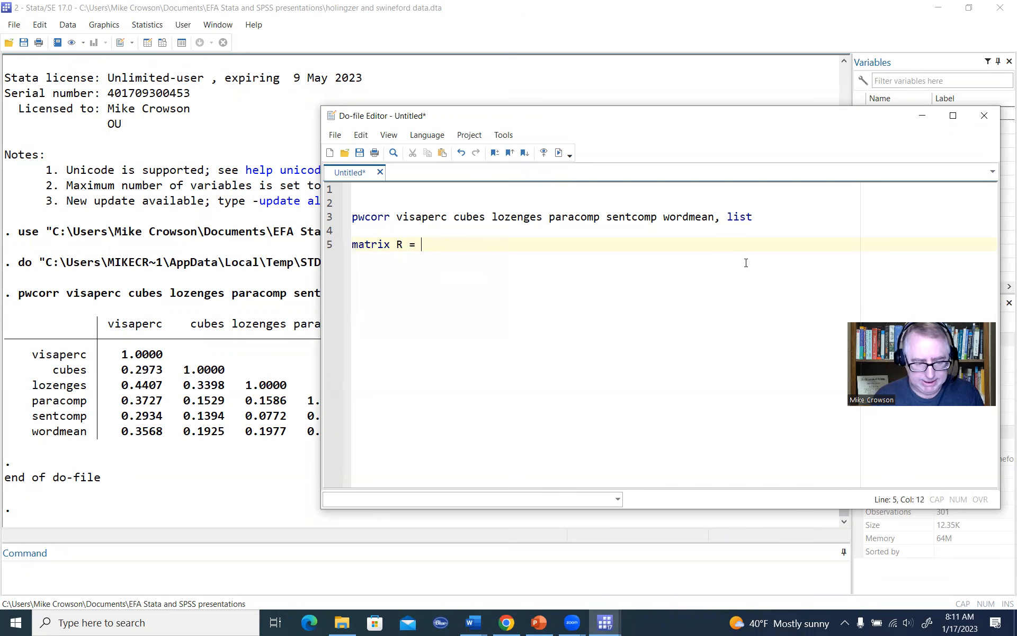
{"action": "type", "text": "r(C"}
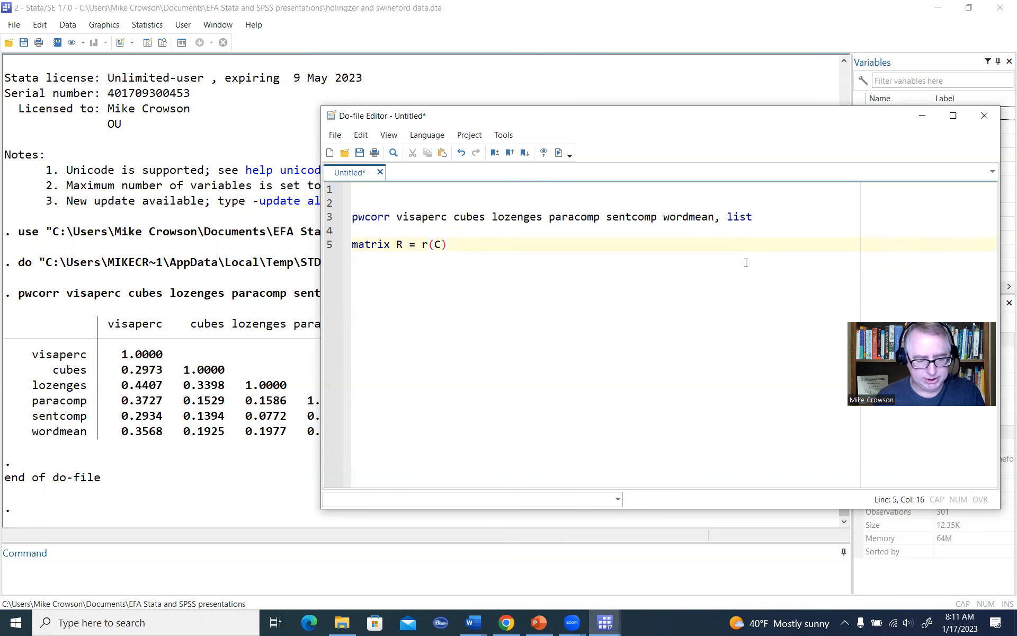
Step: Add the commands "matrix D = det(R)" and "matrix list D" on the two lines below to compute and display the determinant
{"action": "key", "text": "Return"}
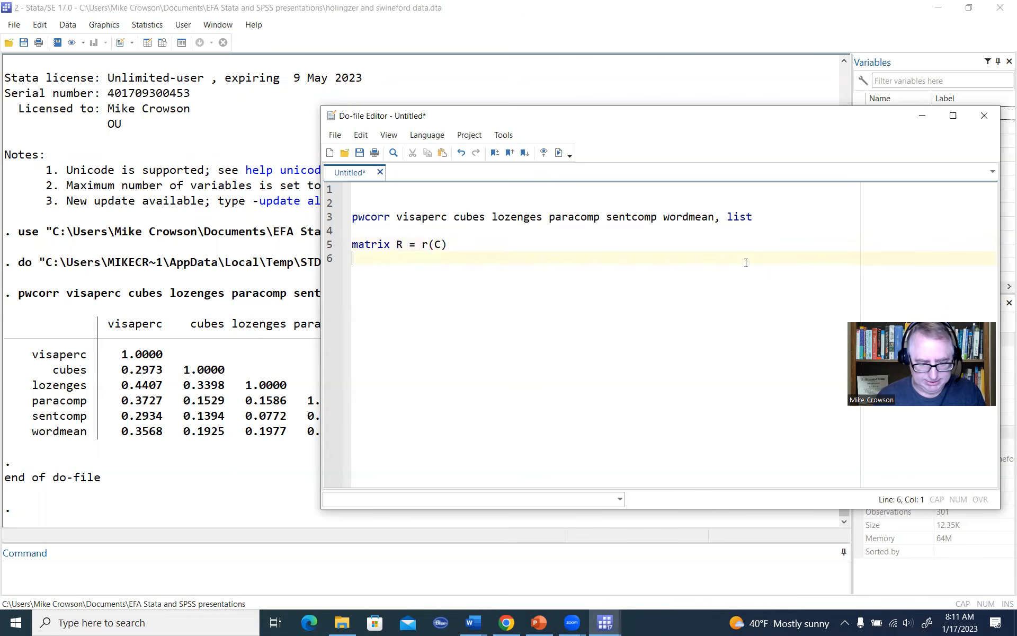
{"action": "type", "text": "matrix "}
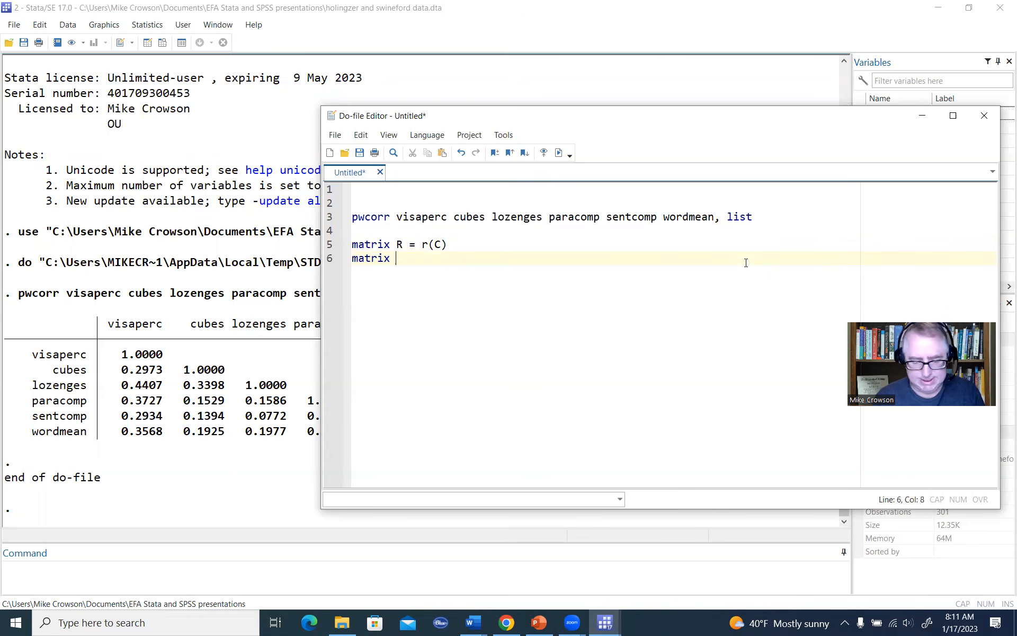
{"action": "type", "text": "D ="}
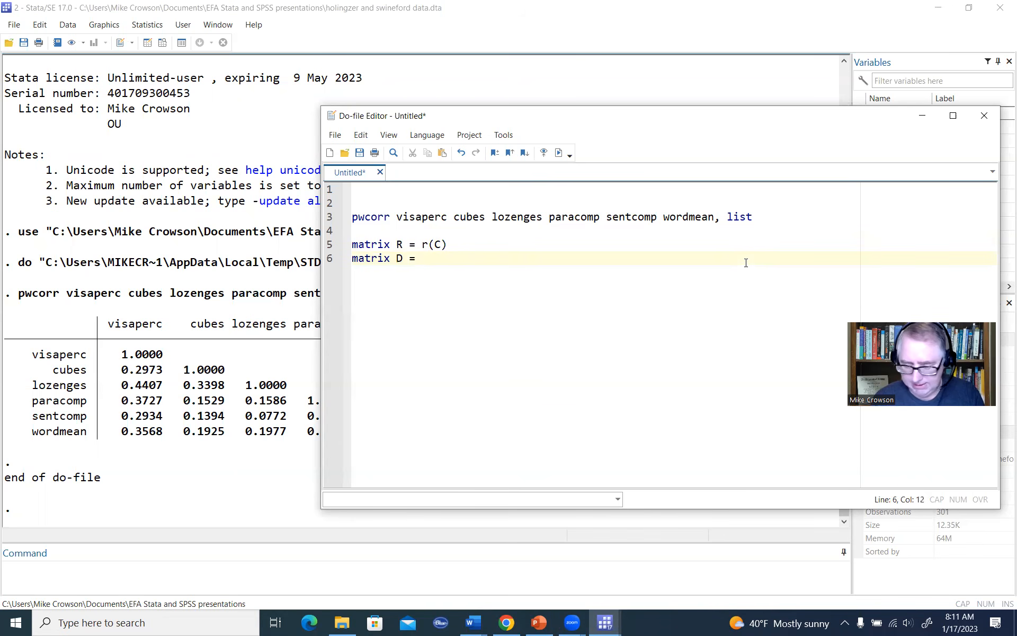
{"action": "type", "text": " det(R"}
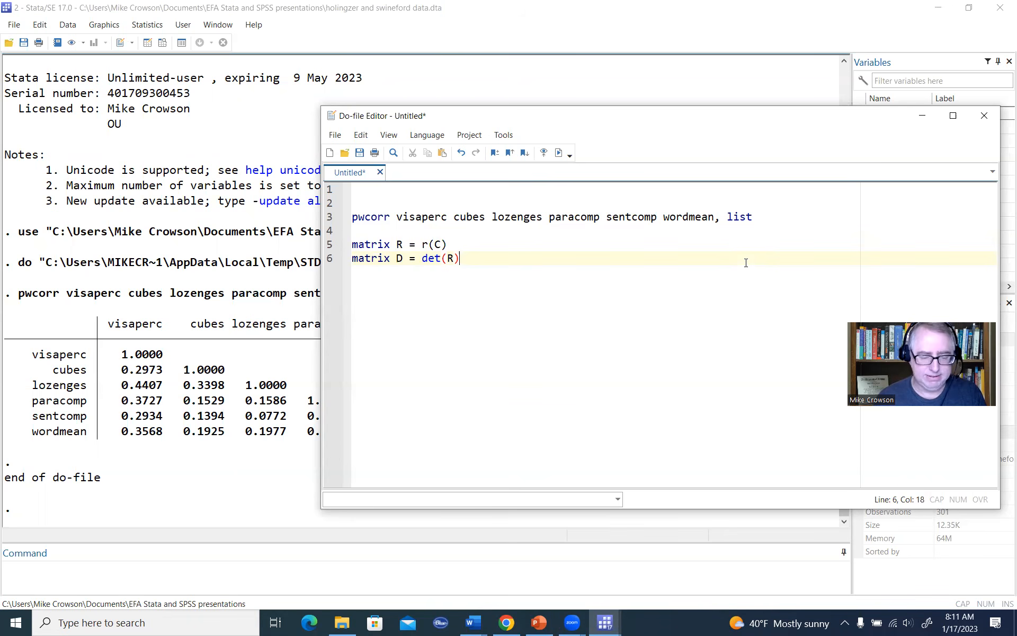
{"action": "key", "text": "Return"}
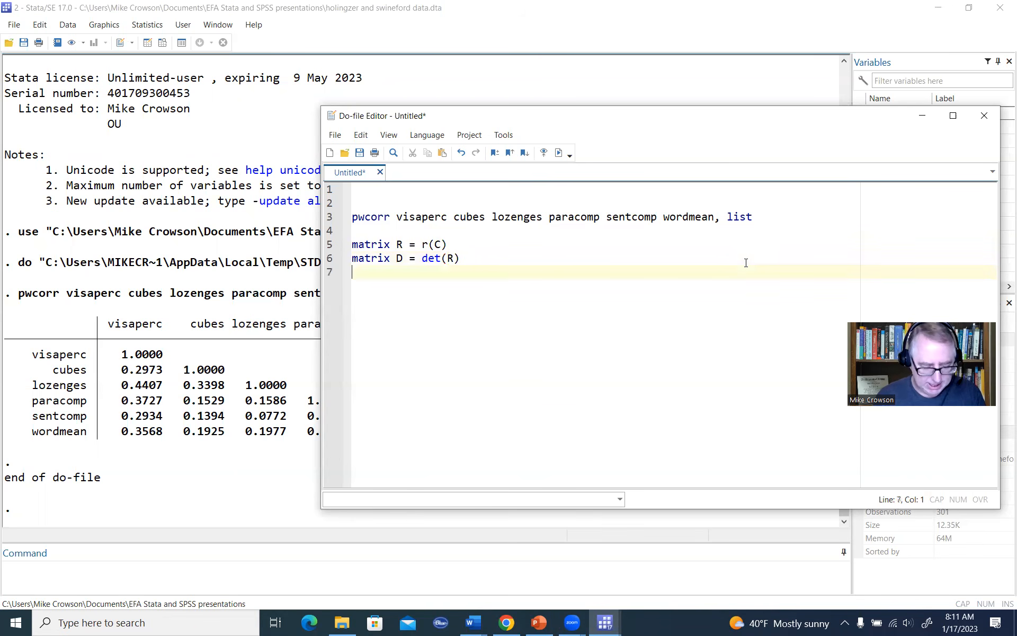
{"action": "type", "text": "matrix "}
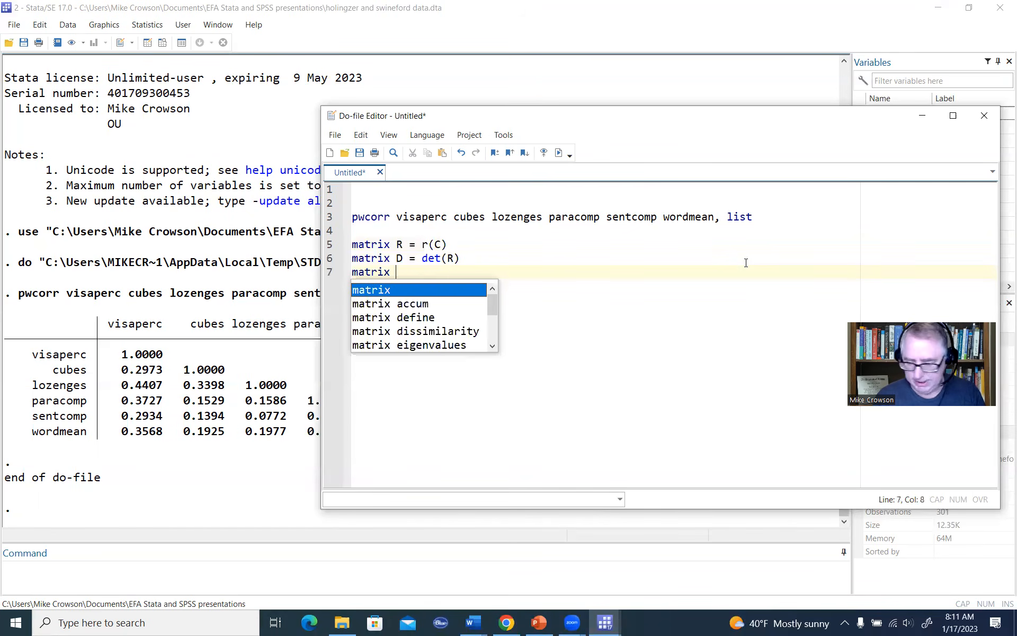
{"action": "type", "text": "list D"}
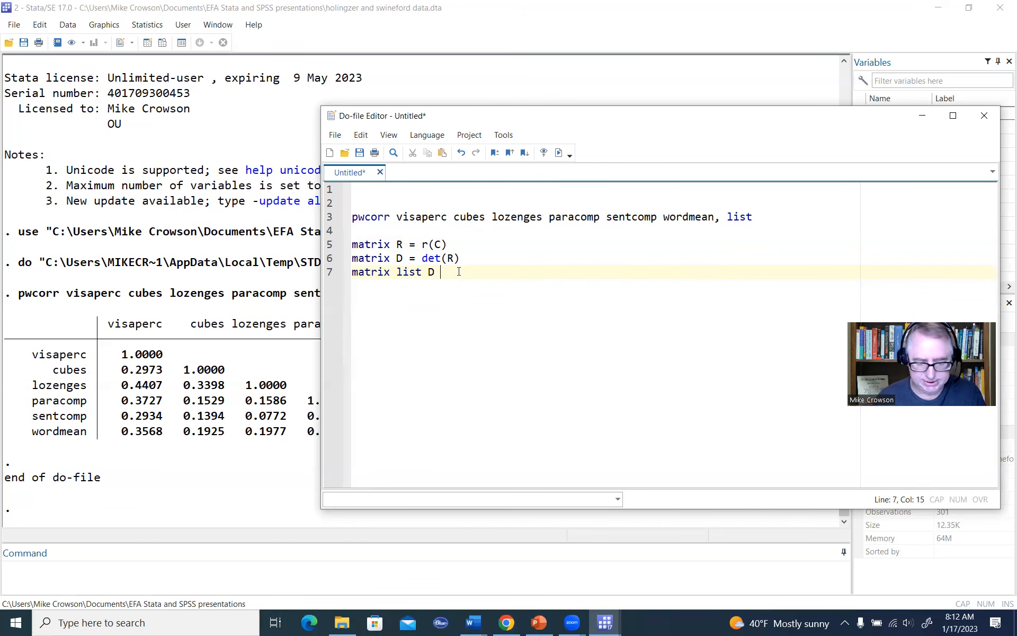
Step: Execute only the three matrix commands and highlight the determinant value in the results
{"action": "left_click_drag", "start_coordinate": [454, 271], "coordinate": [329, 244]}
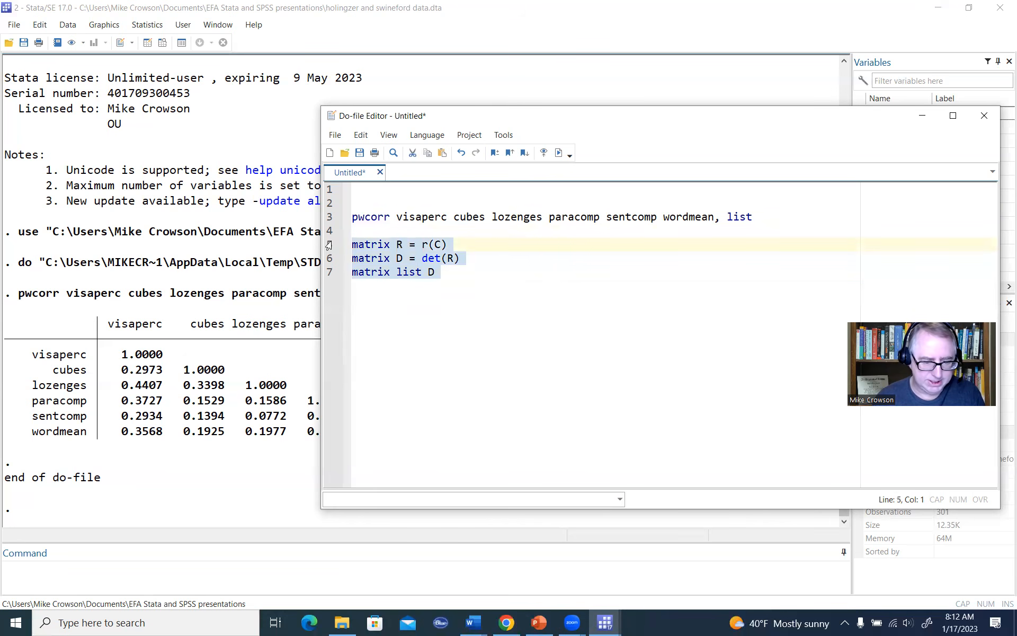
{"action": "left_click", "coordinate": [557, 154]}
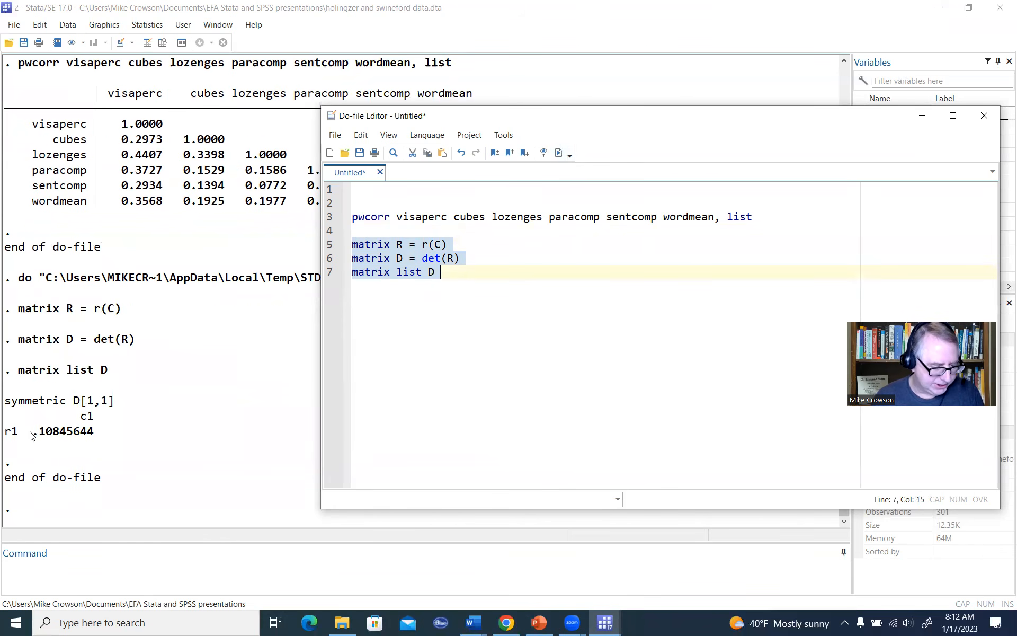
{"action": "left_click_drag", "start_coordinate": [31, 432], "coordinate": [95, 437]}
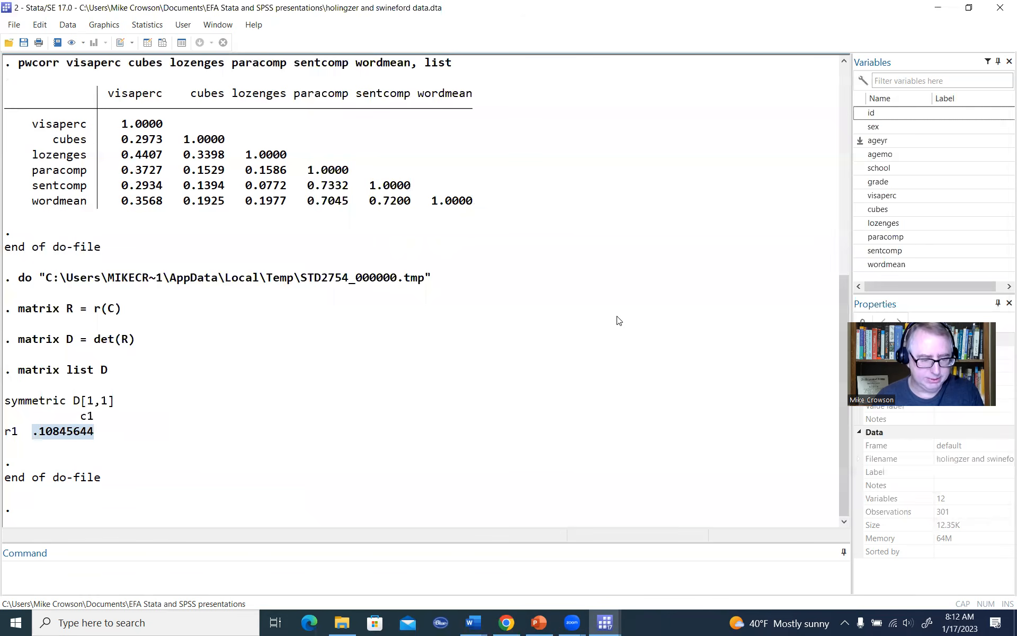
Step: Return to the do-file and add "ssc install factortest" below the matrix commands, leaving one blank line between
{"action": "left_click", "coordinate": [605, 624]}
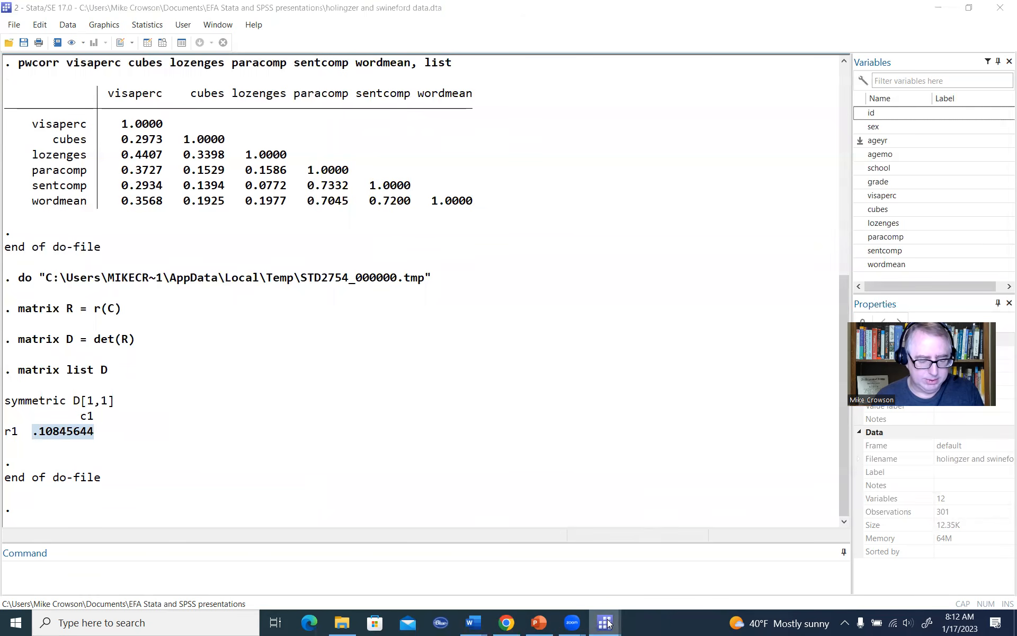
{"action": "left_click", "coordinate": [639, 591]}
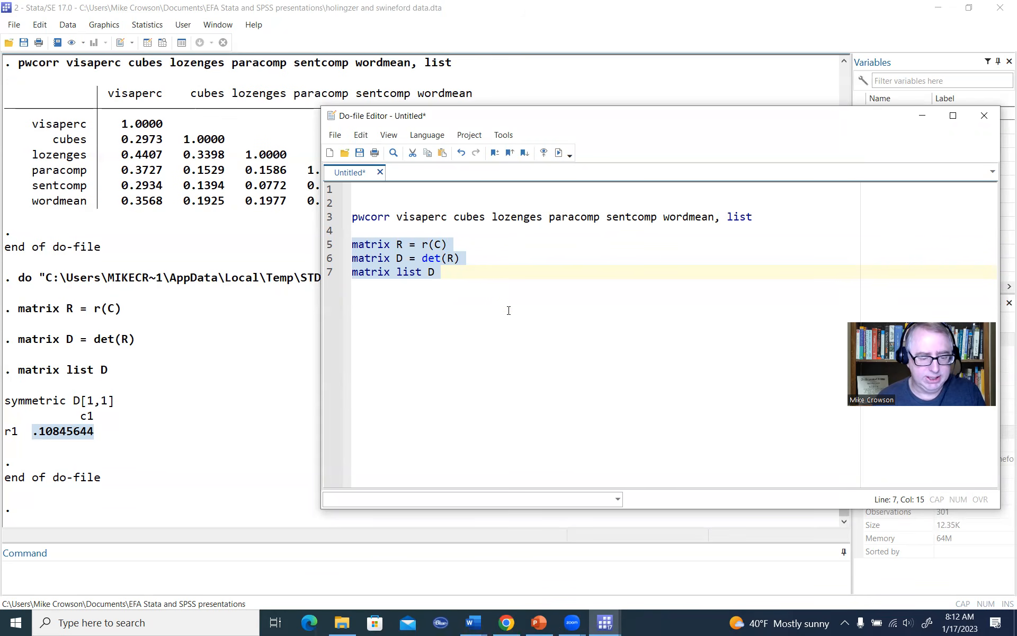
{"action": "left_click", "coordinate": [501, 276]}
{"action": "key", "text": "Return"}
{"action": "key", "text": "Return"}
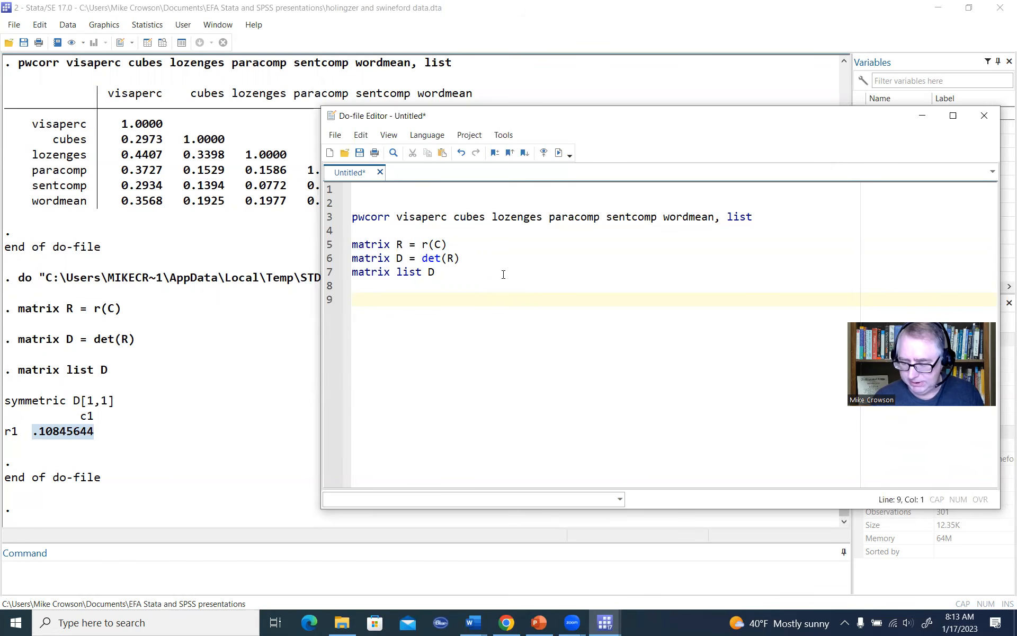
{"action": "type", "text": "ssc"}
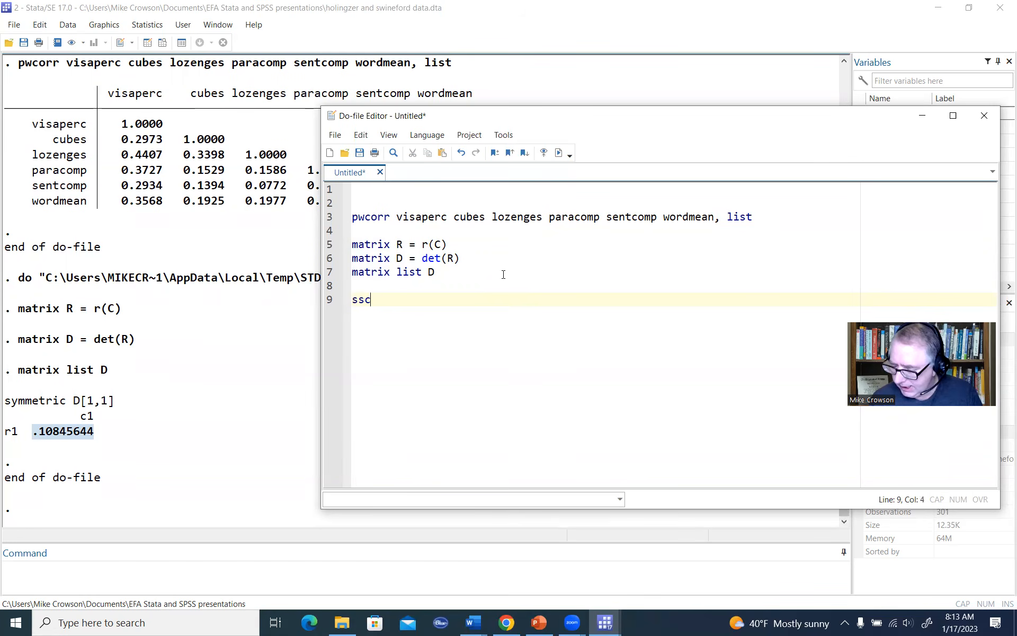
{"action": "type", "text": " install factortest"}
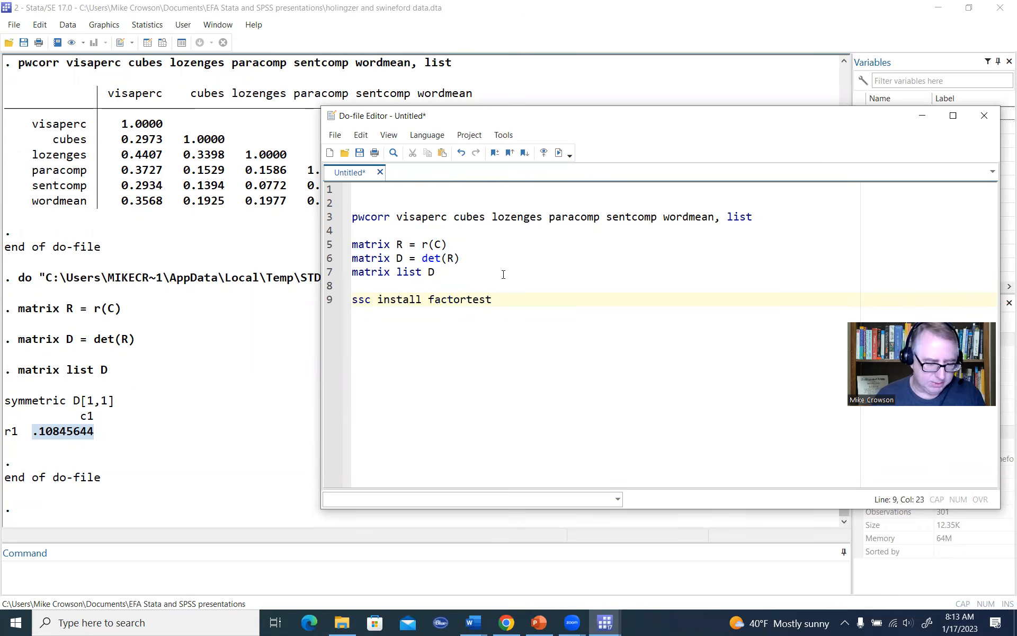
Step: Execute only the "ssc install factortest" line
{"action": "left_click_drag", "start_coordinate": [496, 303], "coordinate": [428, 300]}
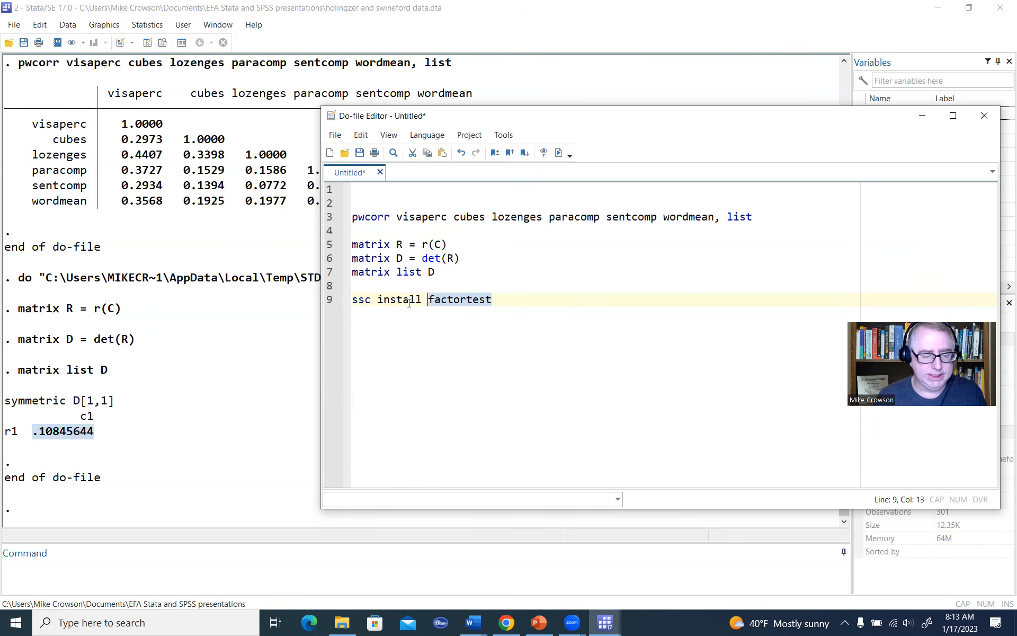
{"action": "left_click", "coordinate": [507, 299]}
{"action": "left_click_drag", "start_coordinate": [507, 299], "coordinate": [350, 300]}
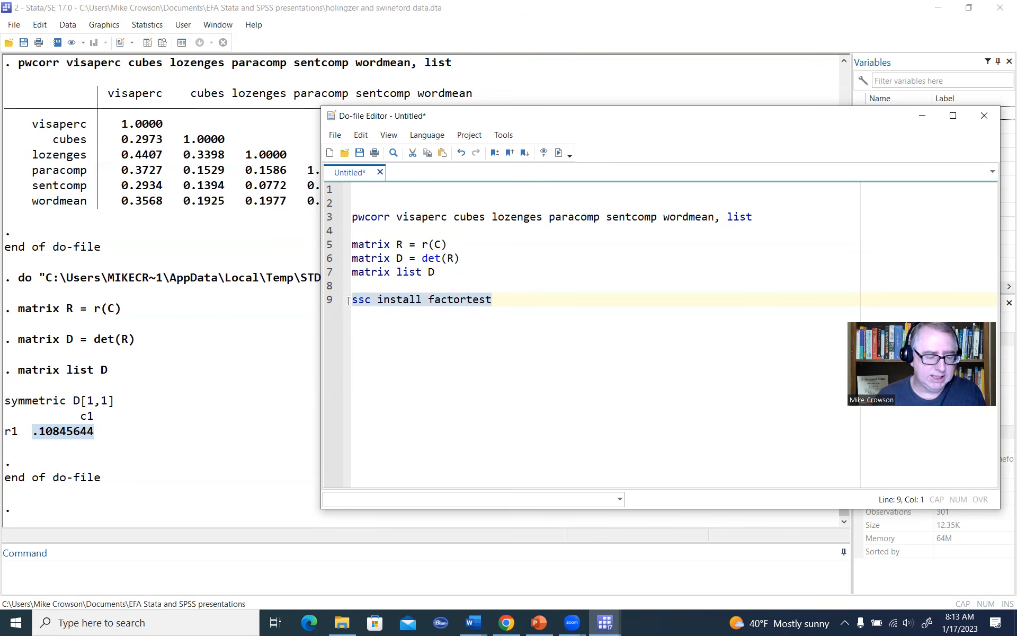
{"action": "left_click", "coordinate": [558, 154]}
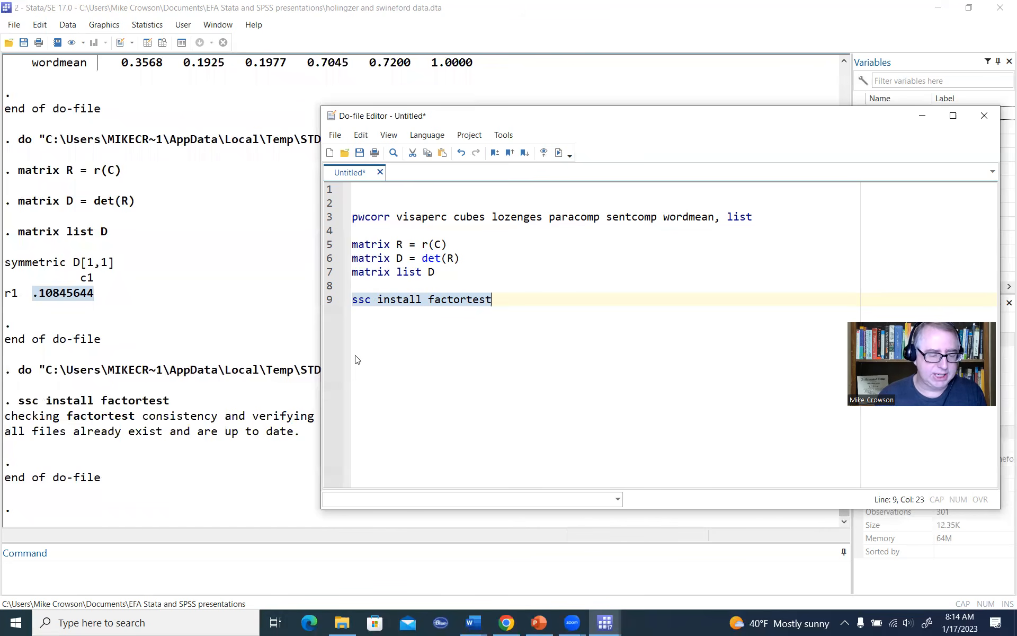
Step: Add a factortest command on line 11 with the copied variables visaperc, cubes, lozenges, paracomp, sentcomp and wordmean
{"action": "left_click", "coordinate": [524, 311]}
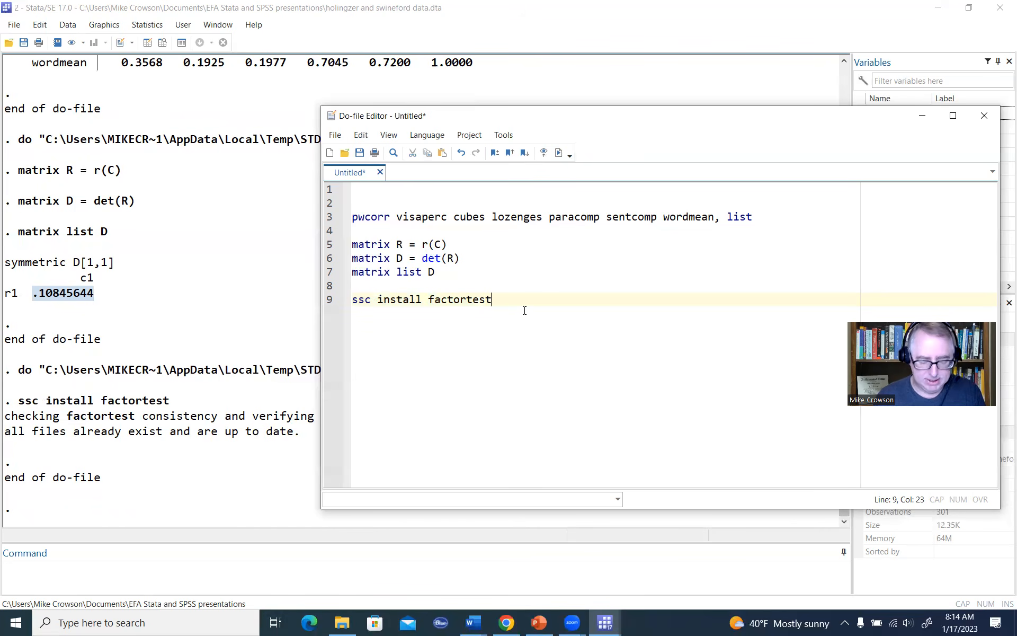
{"action": "key", "text": "Return"}
{"action": "key", "text": "Return"}
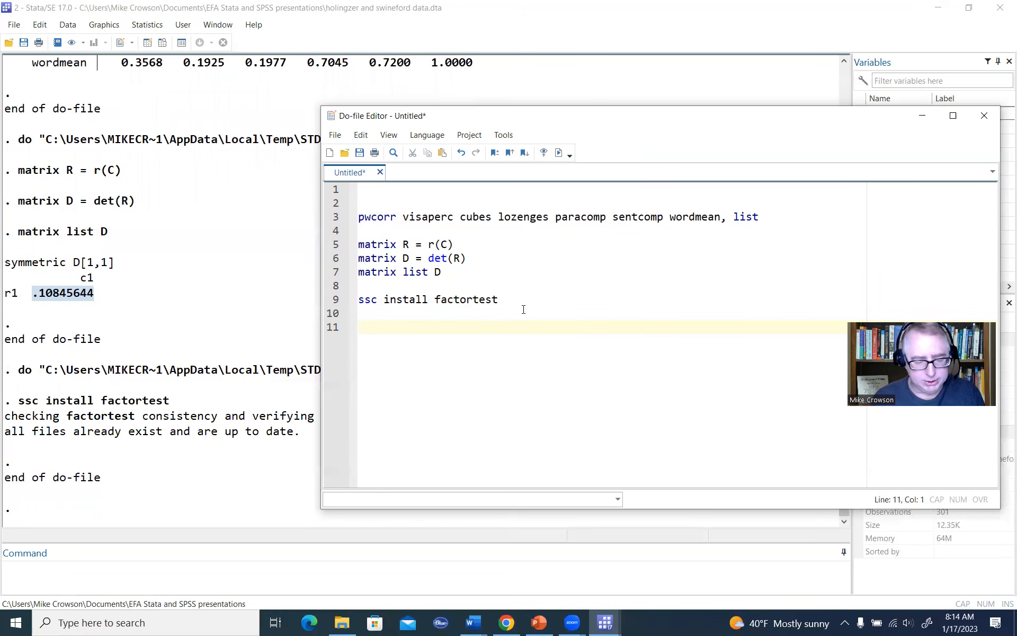
{"action": "type", "text": "fact"}
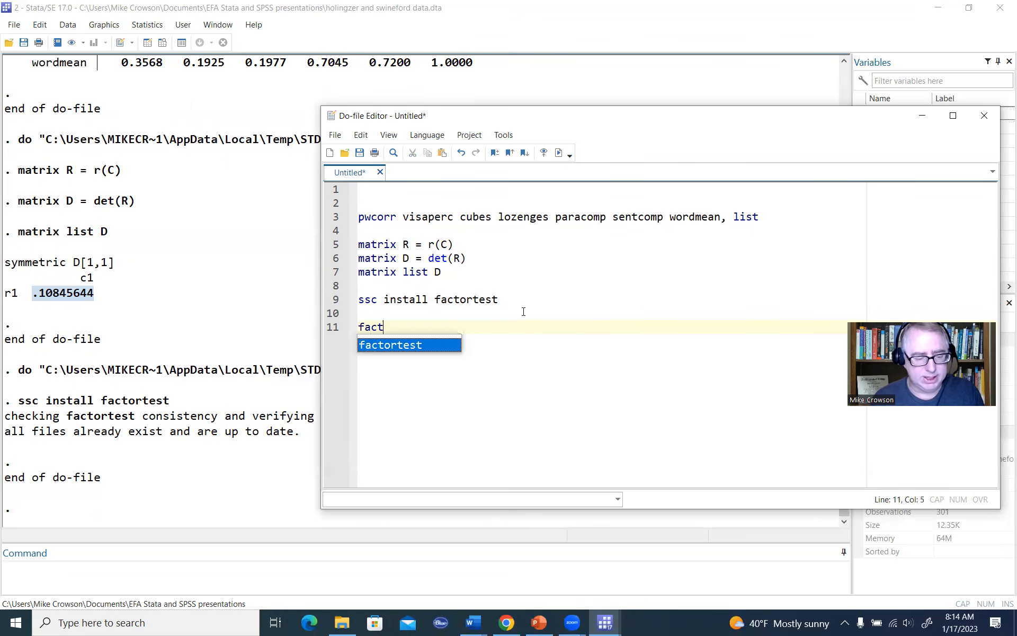
{"action": "type", "text": "ortest"}
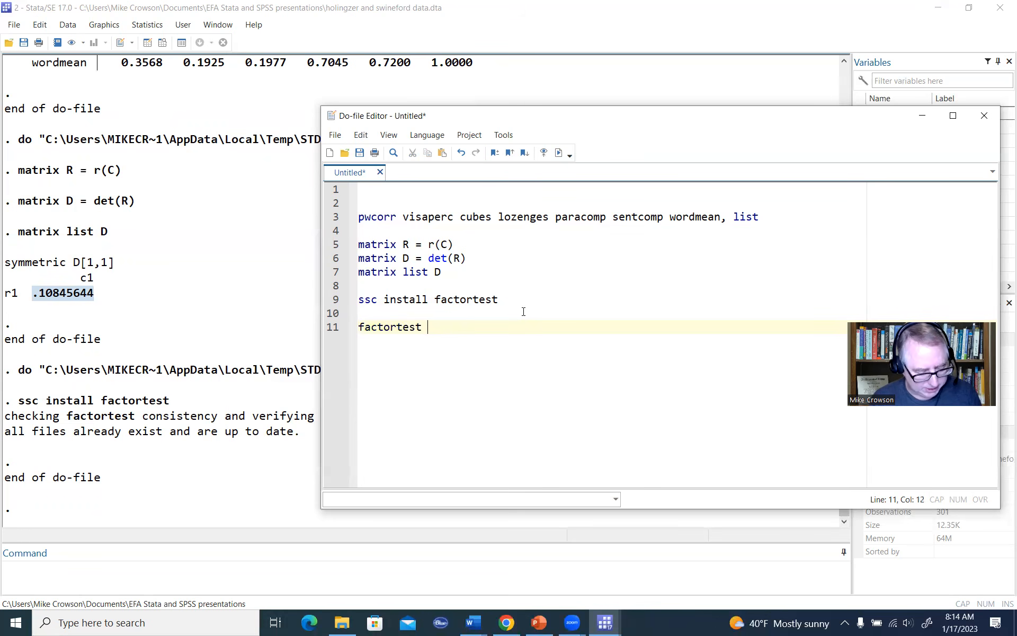
{"action": "type", "text": "visaperc cubes lozenges paracomp sentcomp wordmean"}
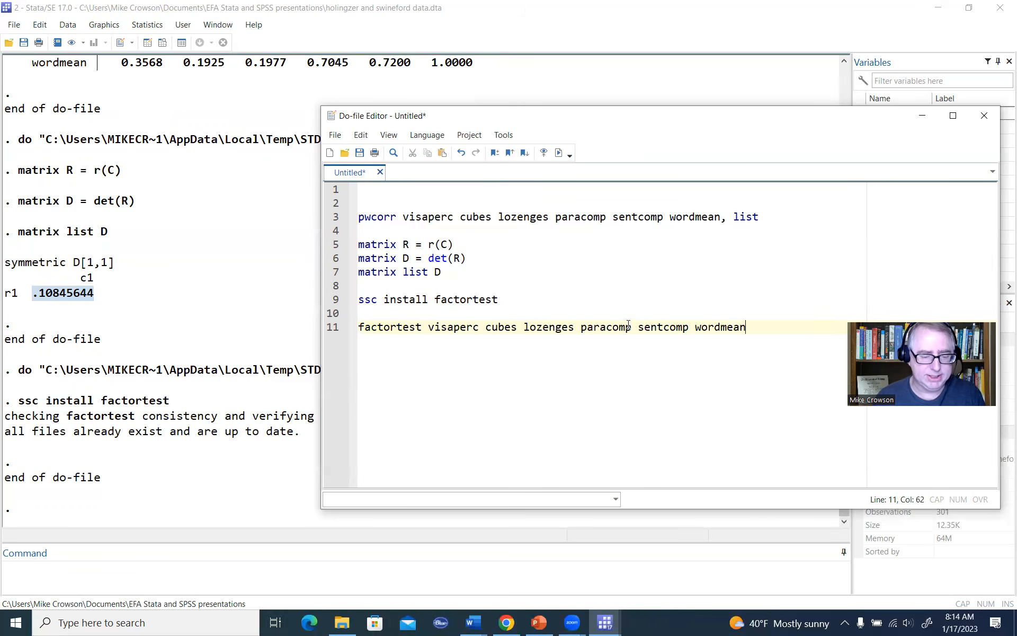
Step: Execute only the factortest line and bring the results window to the front
{"action": "key", "text": "shift+Home"}
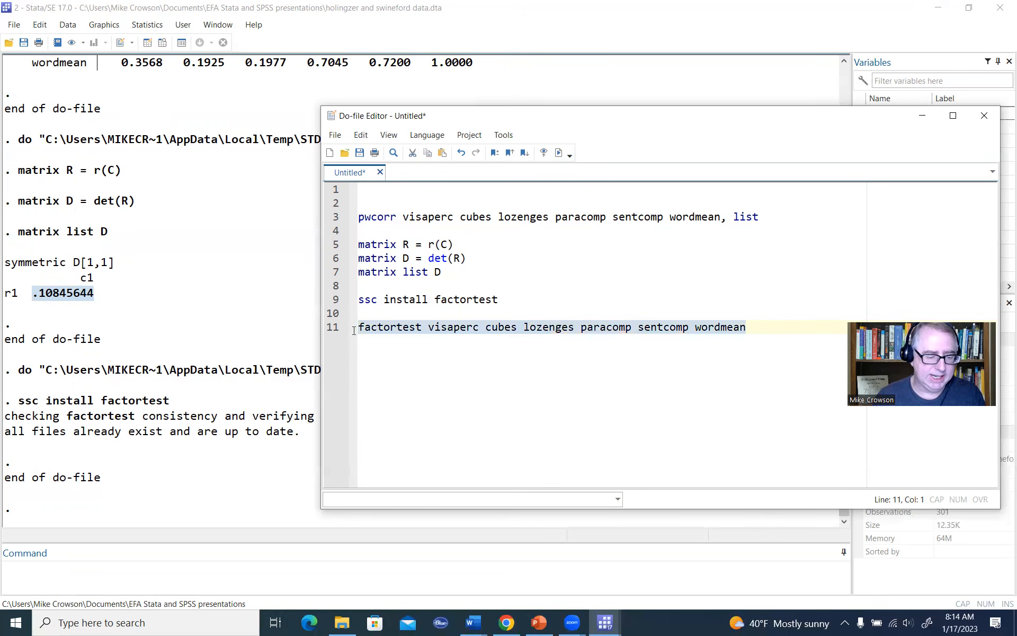
{"action": "left_click", "coordinate": [559, 154]}
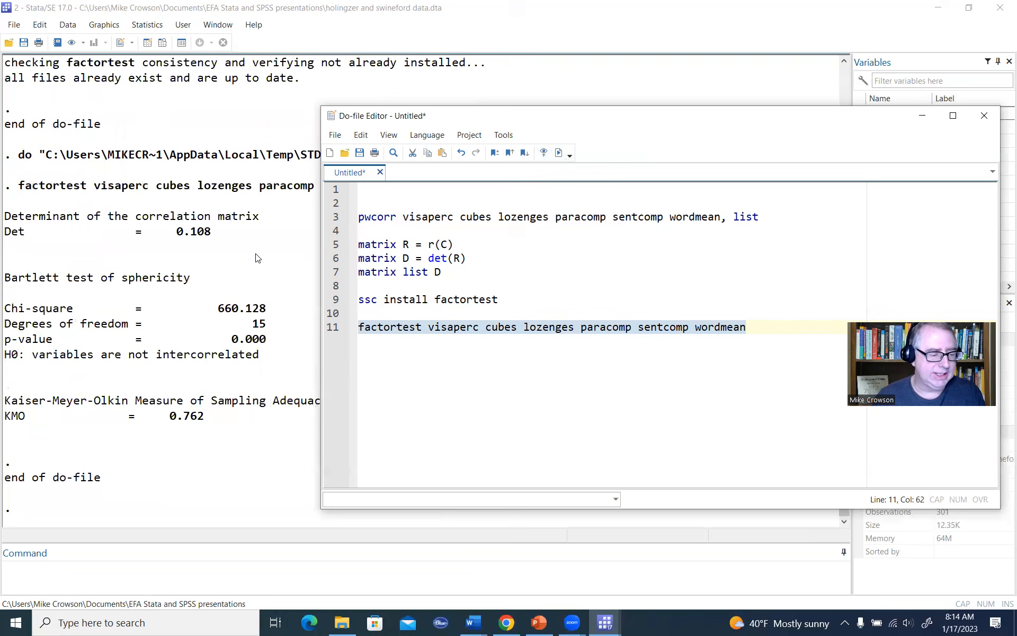
{"action": "left_click", "coordinate": [289, 247]}
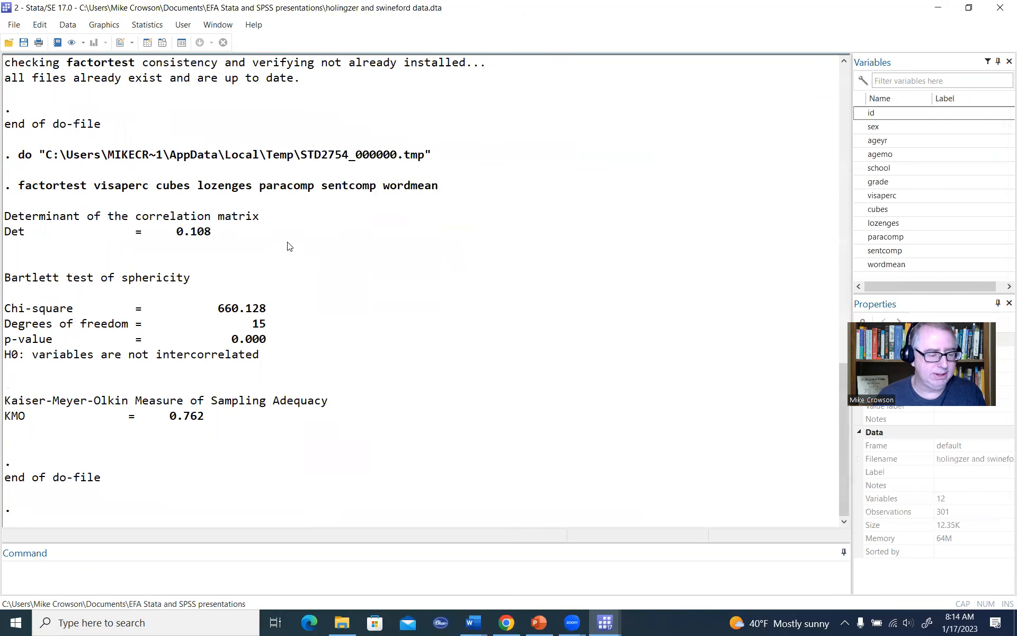
Step: Highlight the value of the correlation matrix determinant in the factortest output and review it against the preceding results
{"action": "left_click_drag", "start_coordinate": [175, 235], "coordinate": [219, 237]}
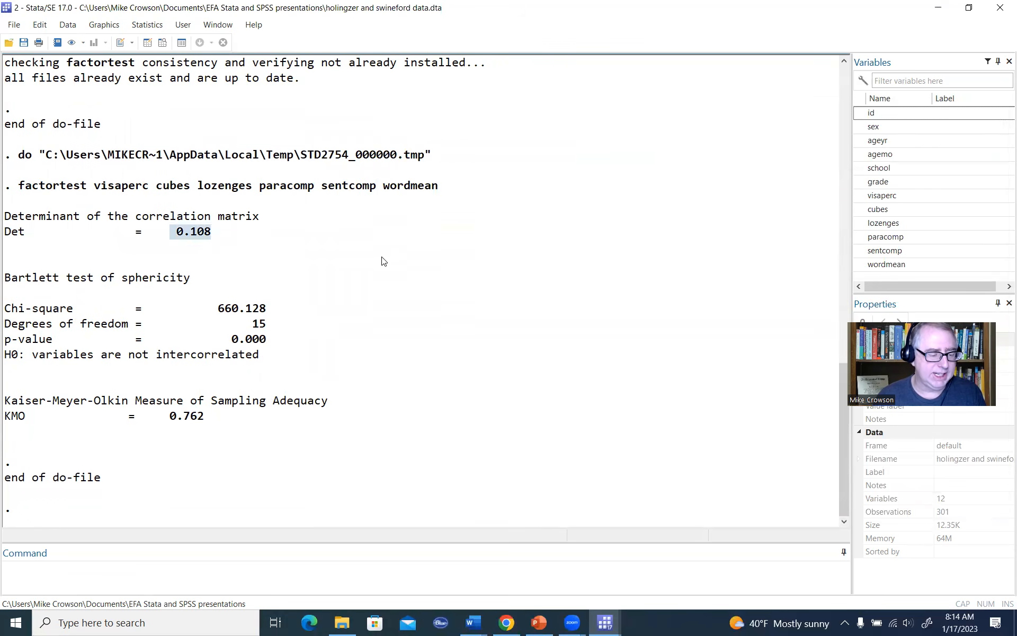
{"action": "scroll", "coordinate": [389, 267], "scroll_direction": "up", "scroll_amount": 2}
{"action": "scroll", "coordinate": [389, 267], "scroll_direction": "down", "scroll_amount": 2}
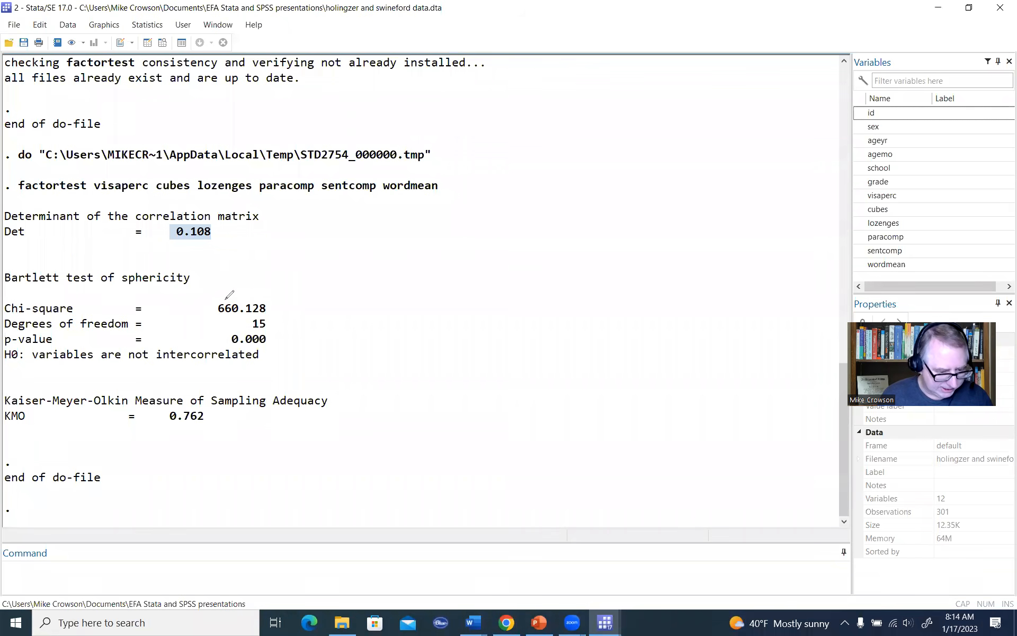
Step: Circle the Bartlett test of sphericity statistics and the Kaiser-Meyer-Olkin value in the factortest output using the annotation pen
{"action": "mouse_move", "coordinate": [225, 298]}
{"action": "left_mouse_down"}
{"action": "mouse_move", "coordinate": [268, 291]}
{"action": "mouse_move", "coordinate": [279, 344]}
{"action": "mouse_move", "coordinate": [223, 280]}
{"action": "mouse_move", "coordinate": [232, 282]}
{"action": "left_mouse_up"}
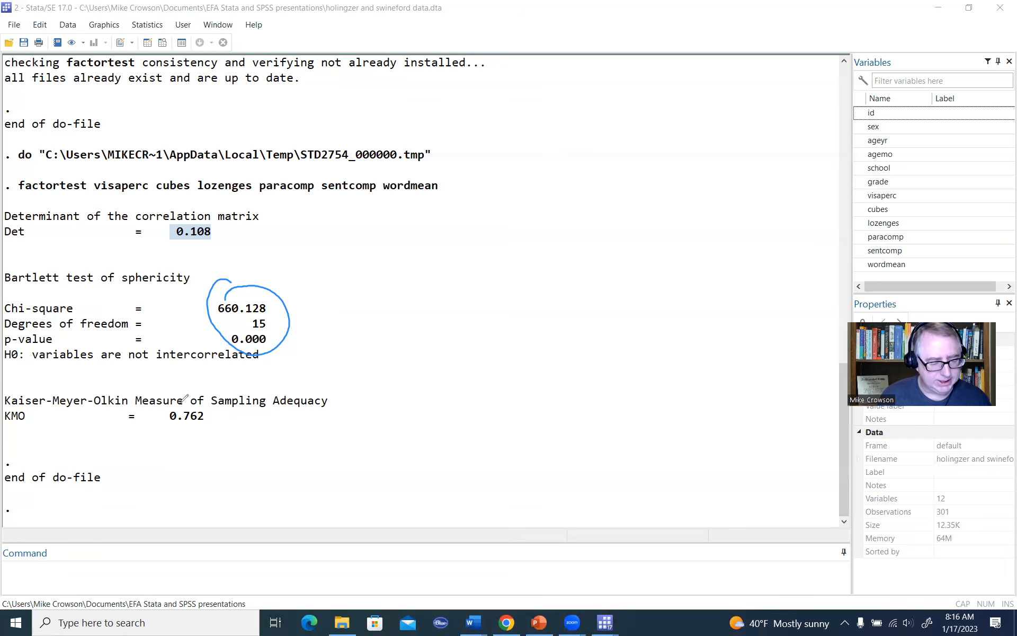
{"action": "mouse_move", "coordinate": [186, 401]}
{"action": "left_mouse_down"}
{"action": "mouse_move", "coordinate": [201, 438]}
{"action": "mouse_move", "coordinate": [165, 398]}
{"action": "mouse_move", "coordinate": [196, 394]}
{"action": "left_mouse_up"}
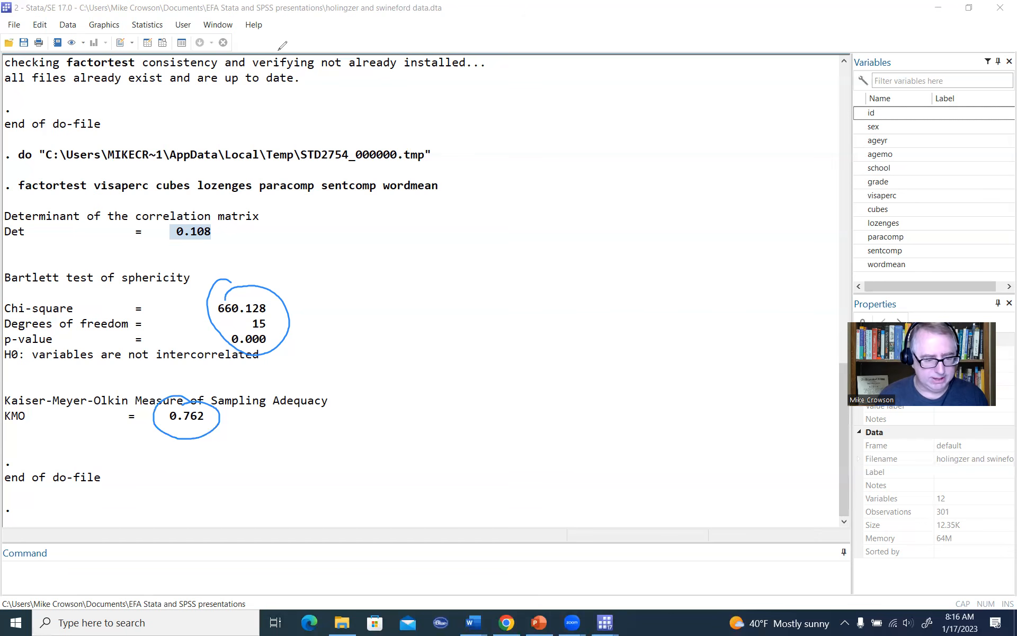
{"action": "key", "text": "Escape"}
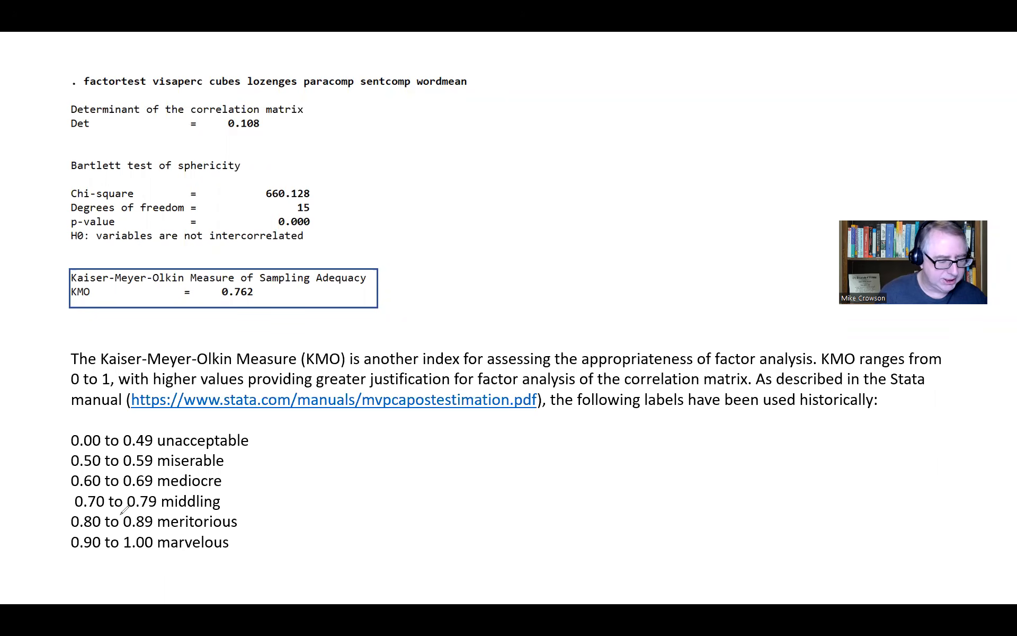
{"action": "mouse_move", "coordinate": [260, 438]}
{"action": "left_mouse_down"}
{"action": "mouse_move", "coordinate": [285, 484]}
{"action": "mouse_move", "coordinate": [251, 559]}
{"action": "left_mouse_up"}
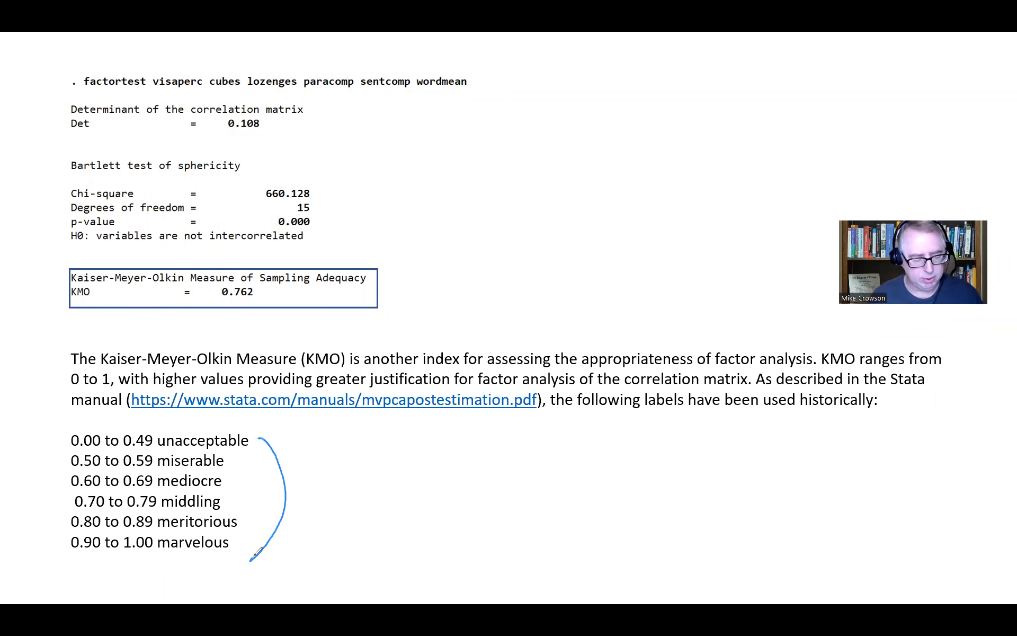
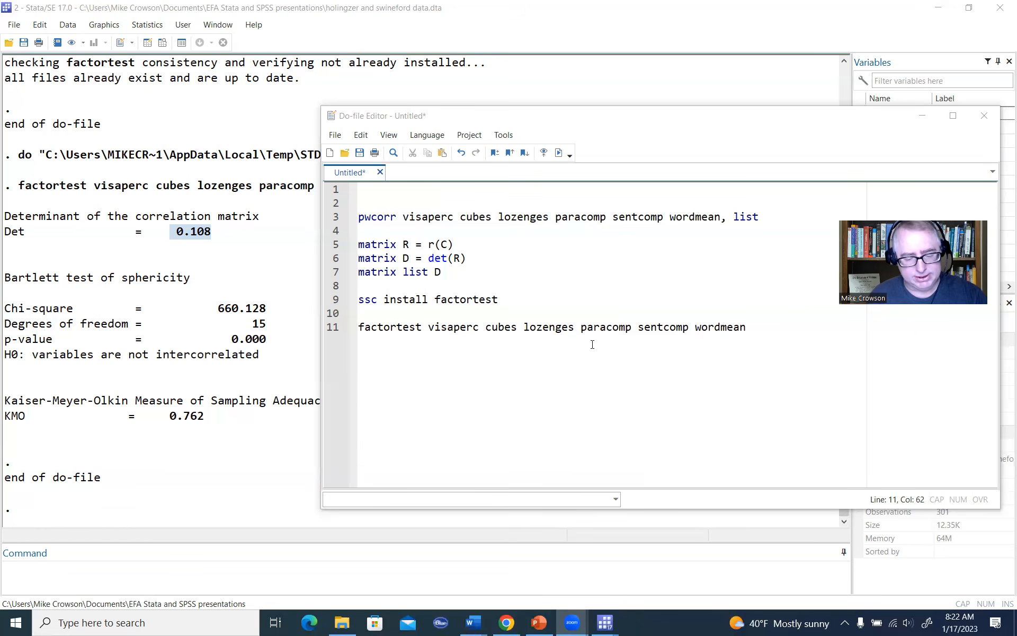
Step: Add a pca command on line 13 of the do-file with the copied variables visaperc, cubes, lozenges, paracomp, sentcomp and wordmean
{"action": "left_click", "coordinate": [769, 353]}
{"action": "key", "text": "Return"}
{"action": "key", "text": "Return"}
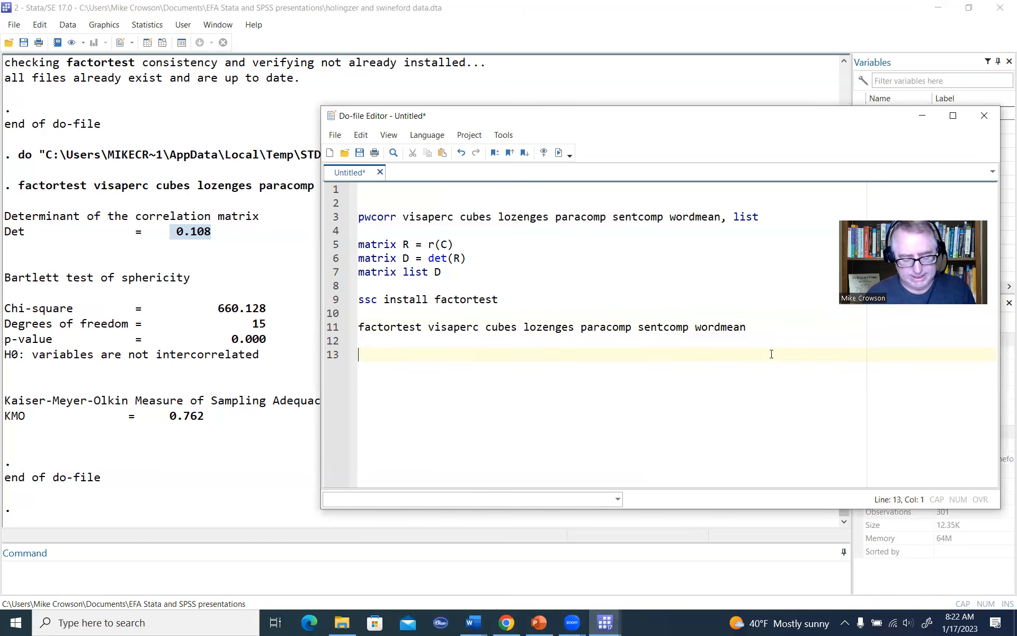
{"action": "type", "text": "pca"}
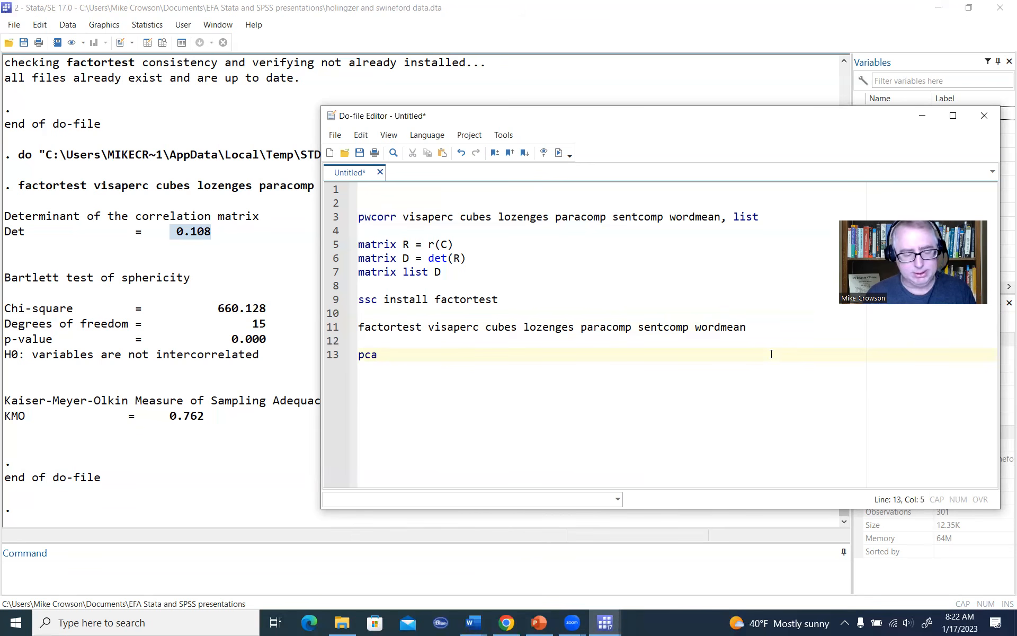
{"action": "type", "text": "visaperc cubes lozenges paracomp sentcomp wordmean"}
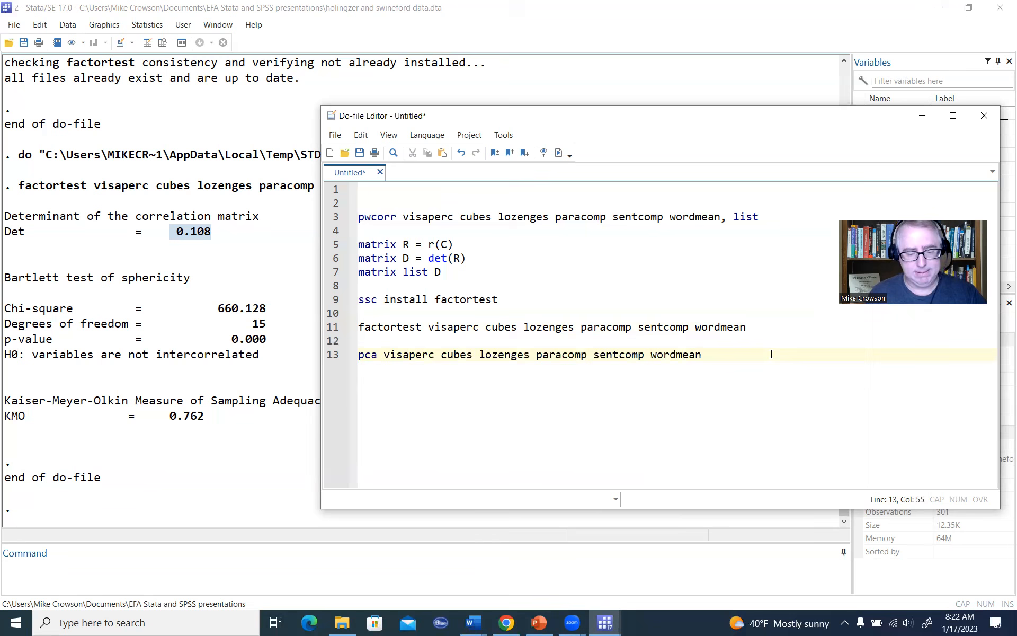
Step: Execute only the pca line and move the do-file window aside to uncover the full eigenvalue table
{"action": "left_click_drag", "start_coordinate": [746, 357], "coordinate": [341, 356]}
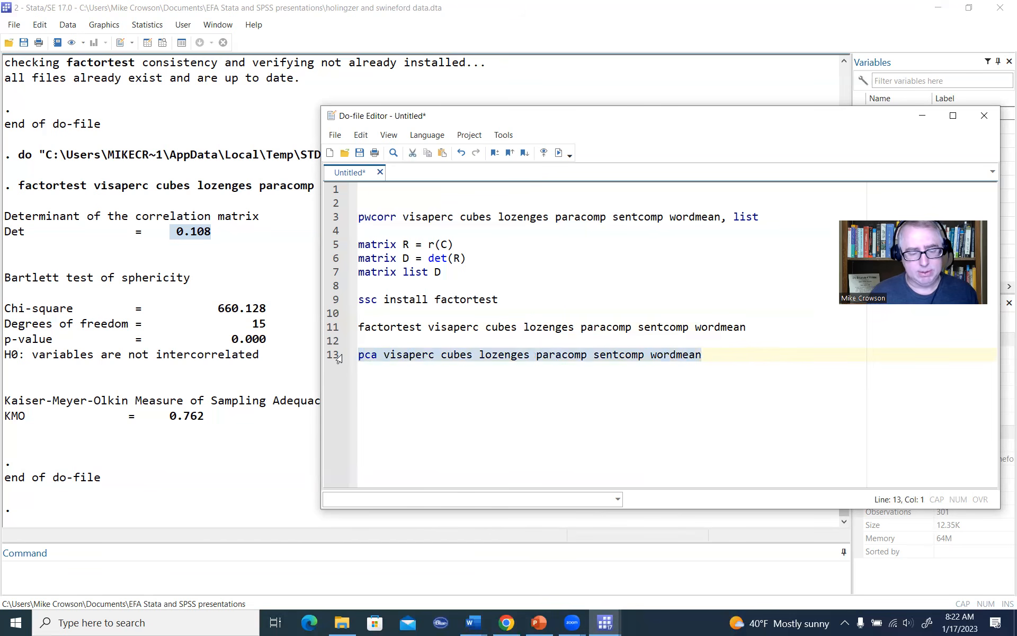
{"action": "left_click", "coordinate": [558, 153]}
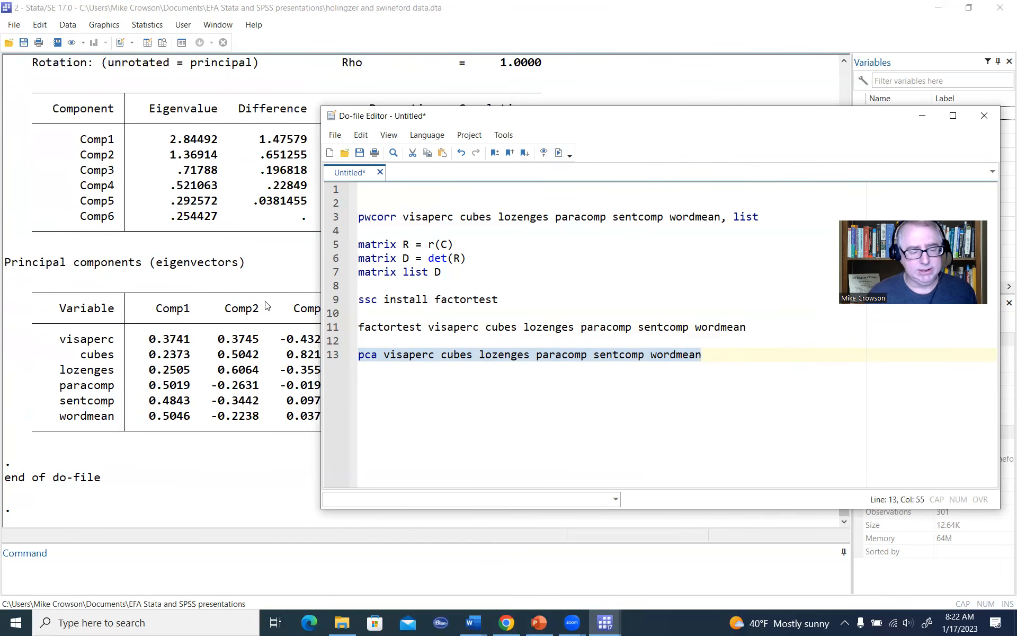
{"action": "scroll", "coordinate": [266, 306], "scroll_direction": "up", "scroll_amount": 2}
{"action": "scroll", "coordinate": [266, 306], "scroll_direction": "up", "scroll_amount": 1}
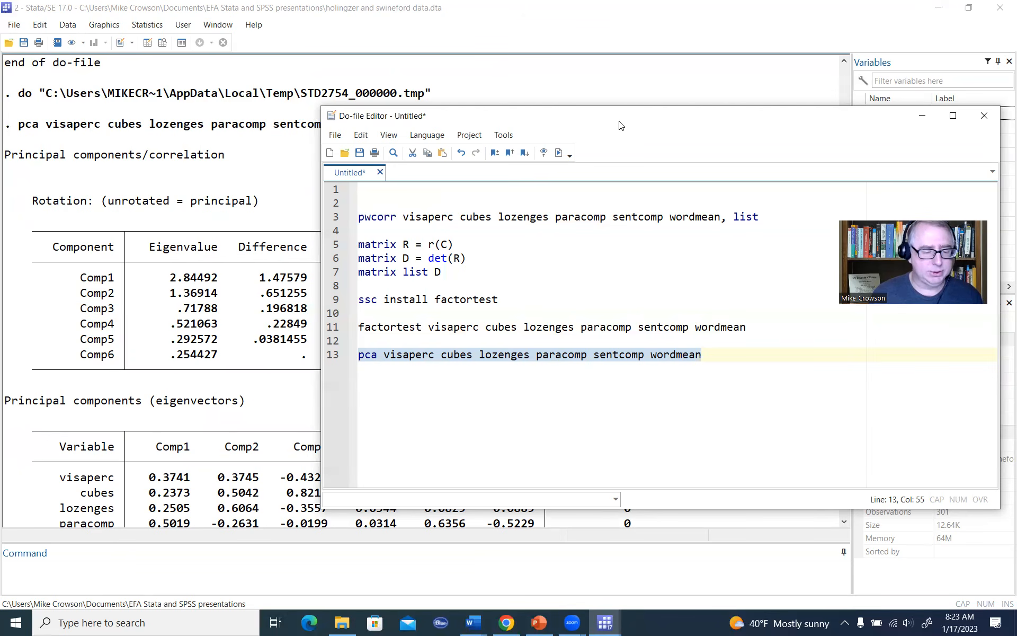
{"action": "left_click_drag", "start_coordinate": [620, 125], "coordinate": [877, 133]}
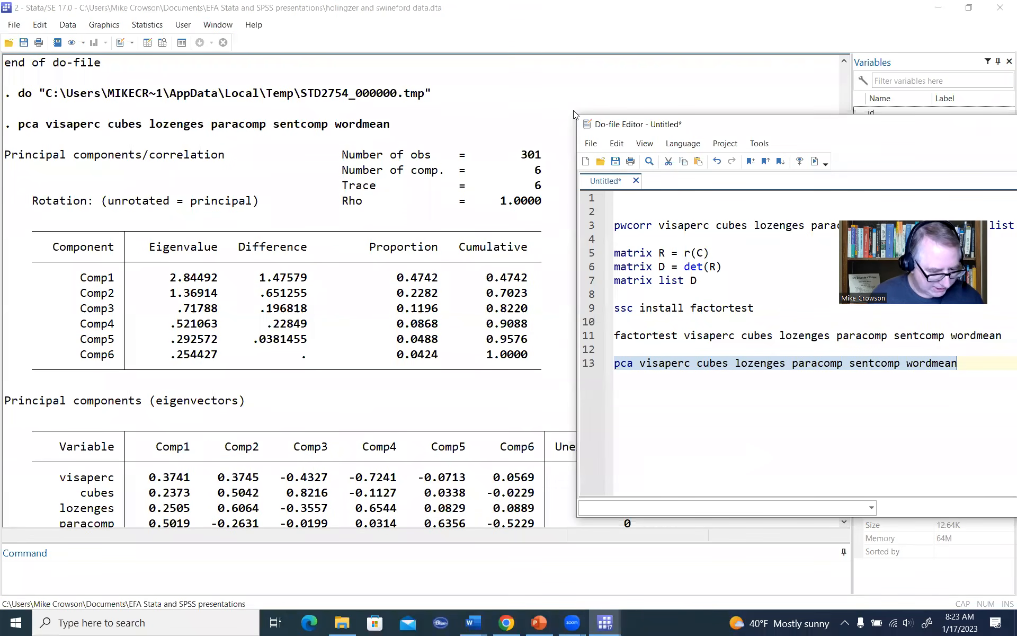
Step: Mark the Eigenvalue column heading and the Comp1 and Comp2 eigenvalues in the pca output with the annotation pen
{"action": "left_click", "coordinate": [219, 228]}
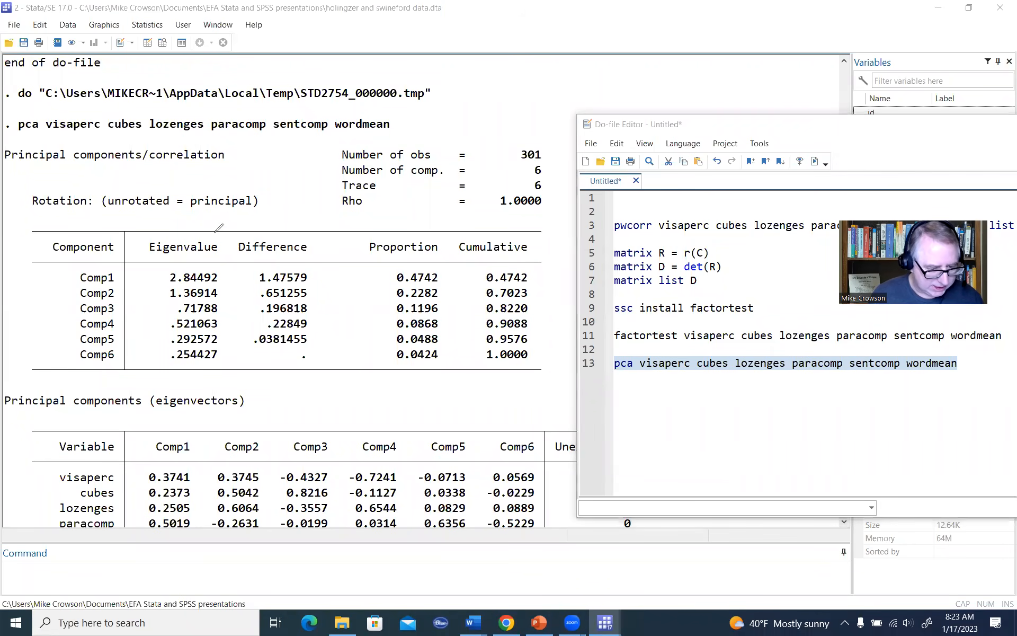
{"action": "left_click_drag", "start_coordinate": [214, 232], "coordinate": [223, 218]}
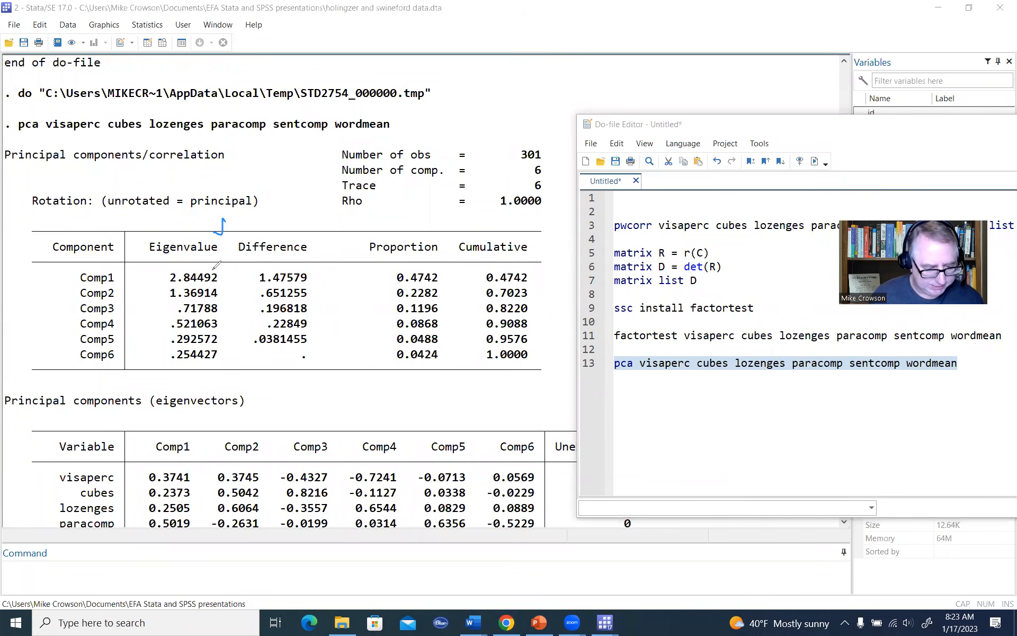
{"action": "left_click_drag", "start_coordinate": [224, 264], "coordinate": [224, 305]}
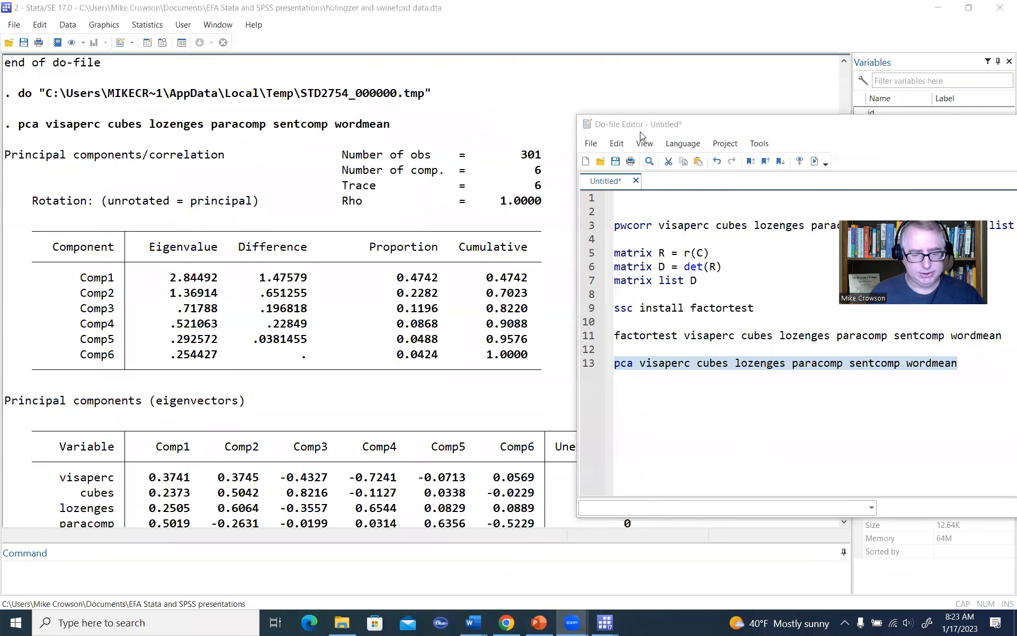
Step: Add a screeplot command on line 15 of the do-file, below the pca command
{"action": "left_click", "coordinate": [708, 127]}
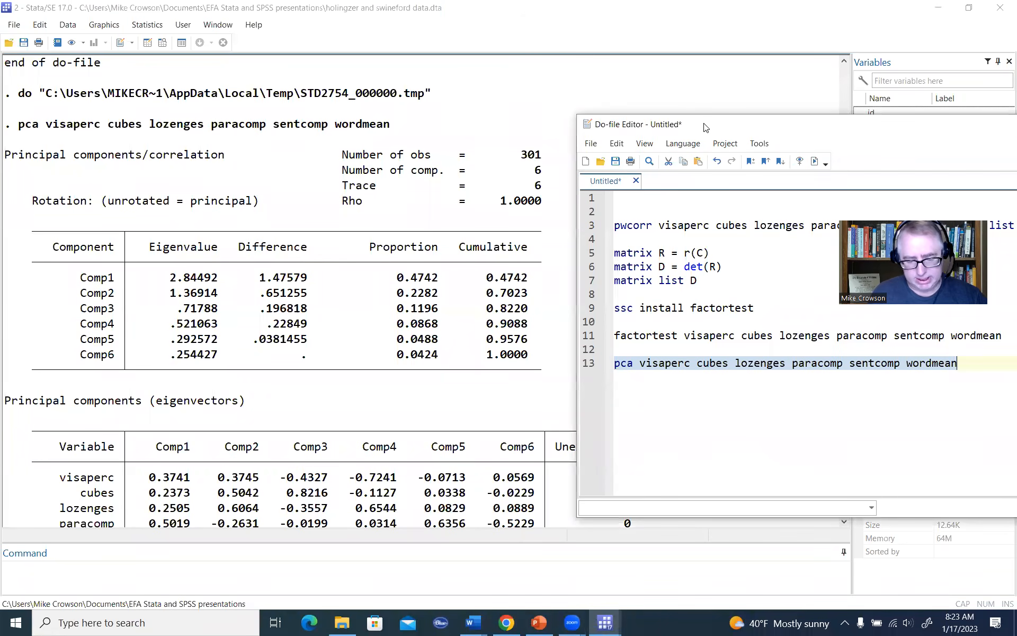
{"action": "left_click_drag", "start_coordinate": [705, 127], "coordinate": [580, 95]}
{"action": "left_click", "coordinate": [836, 330]}
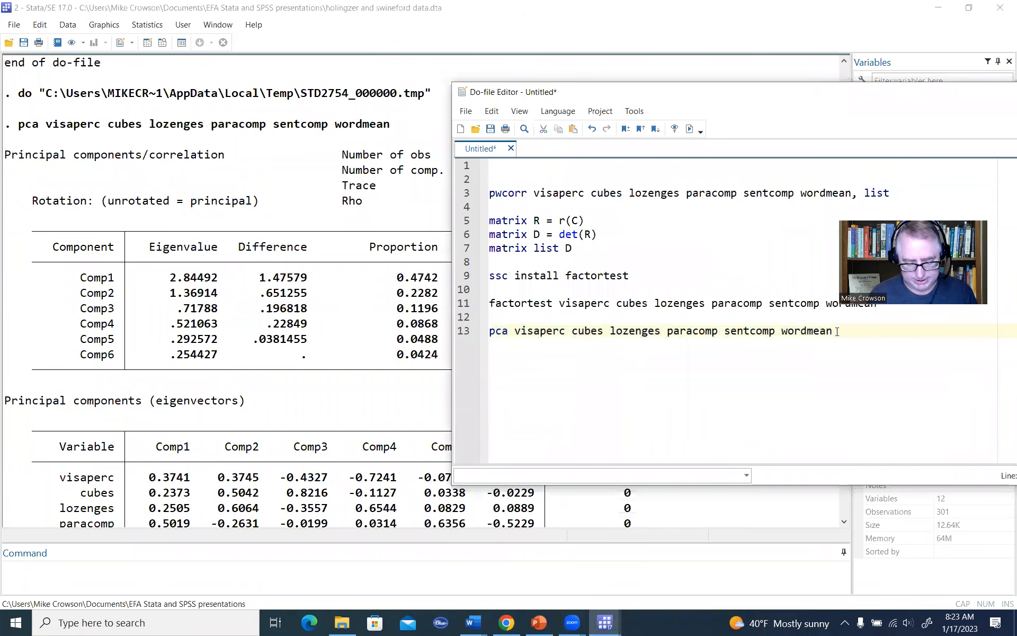
{"action": "key", "text": "Return"}
{"action": "key", "text": "Return"}
{"action": "type", "text": "scree"}
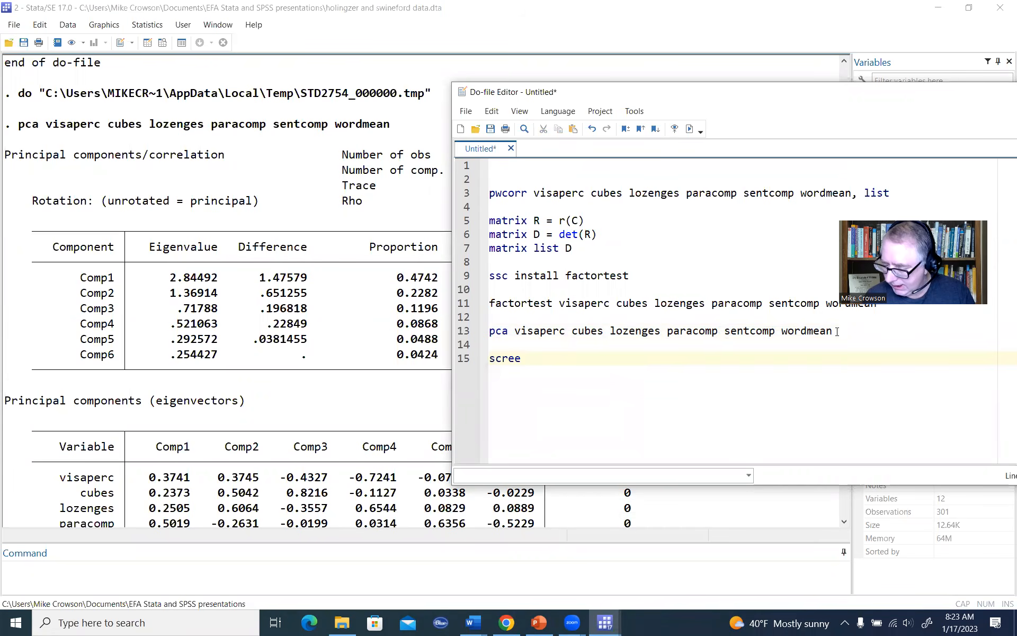
{"action": "type", "text": "test"}
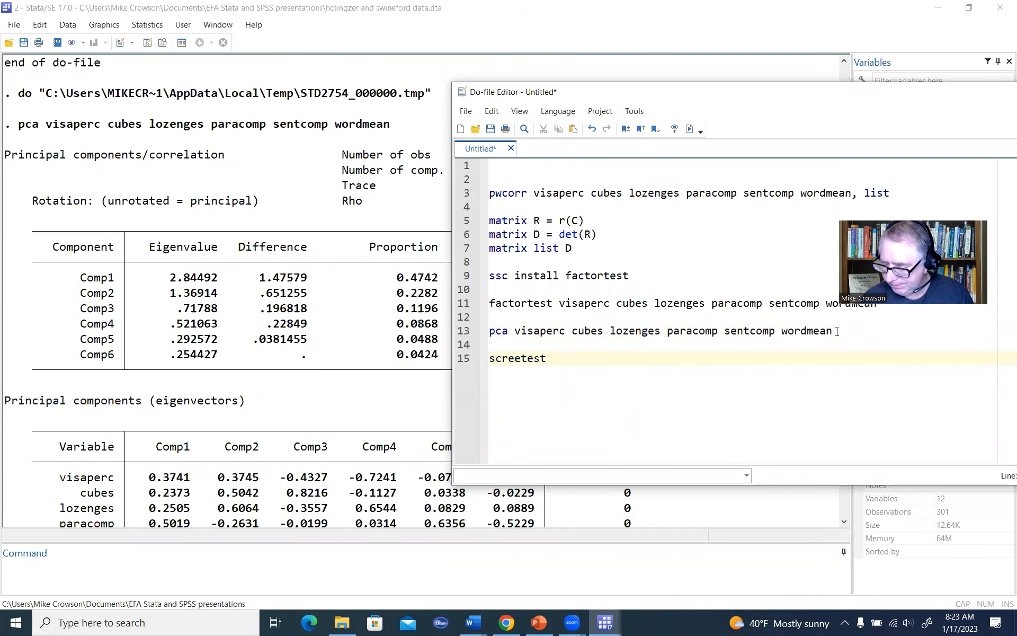
{"action": "key", "text": "BackSpace"}
{"action": "key", "text": "BackSpace"}
{"action": "key", "text": "BackSpace"}
{"action": "key", "text": "BackSpace"}
{"action": "type", "text": "plot"}
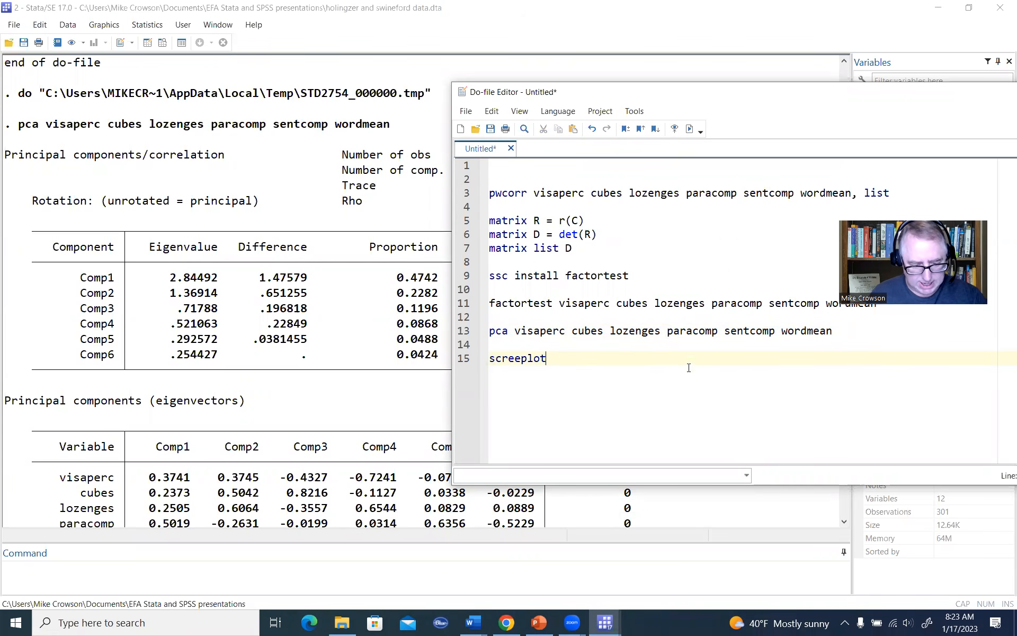
Step: Execute only the screeplot line and reposition the resulting graph window
{"action": "left_click_drag", "start_coordinate": [598, 358], "coordinate": [456, 360]}
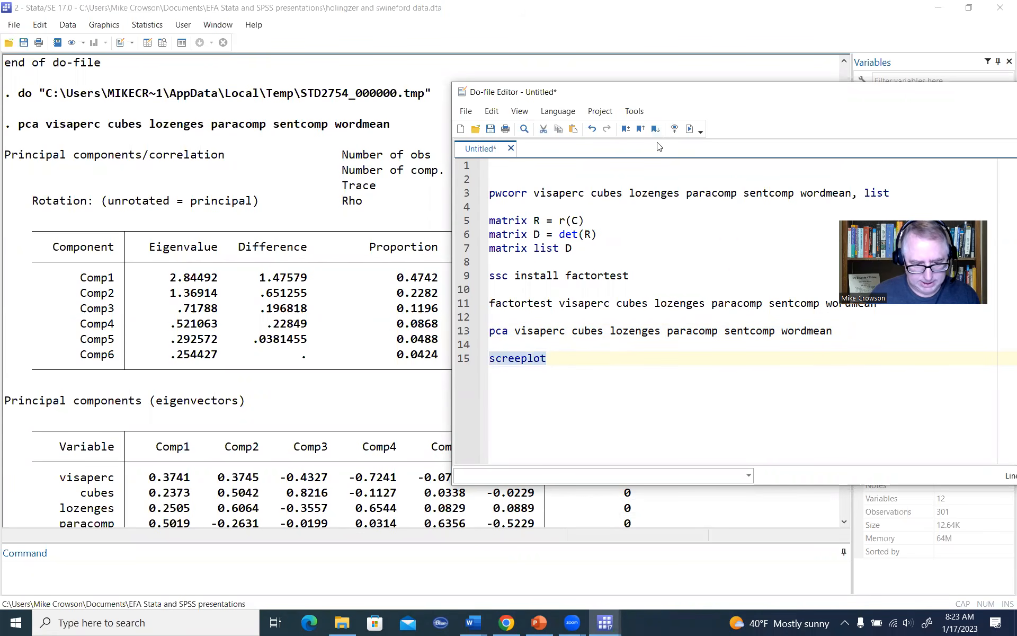
{"action": "left_click", "coordinate": [689, 128]}
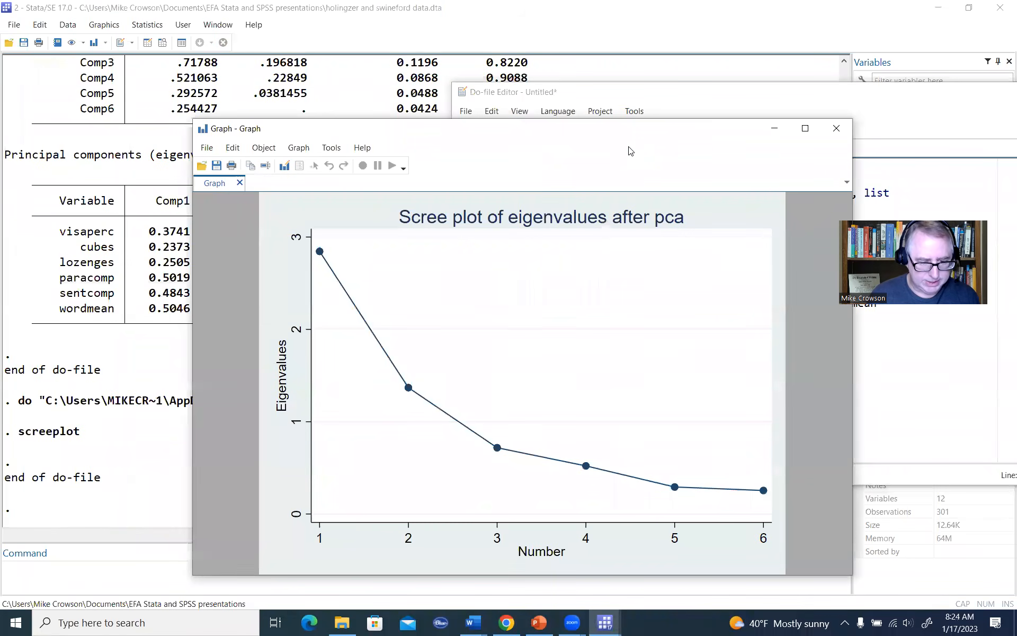
{"action": "left_click_drag", "start_coordinate": [612, 129], "coordinate": [594, 114]}
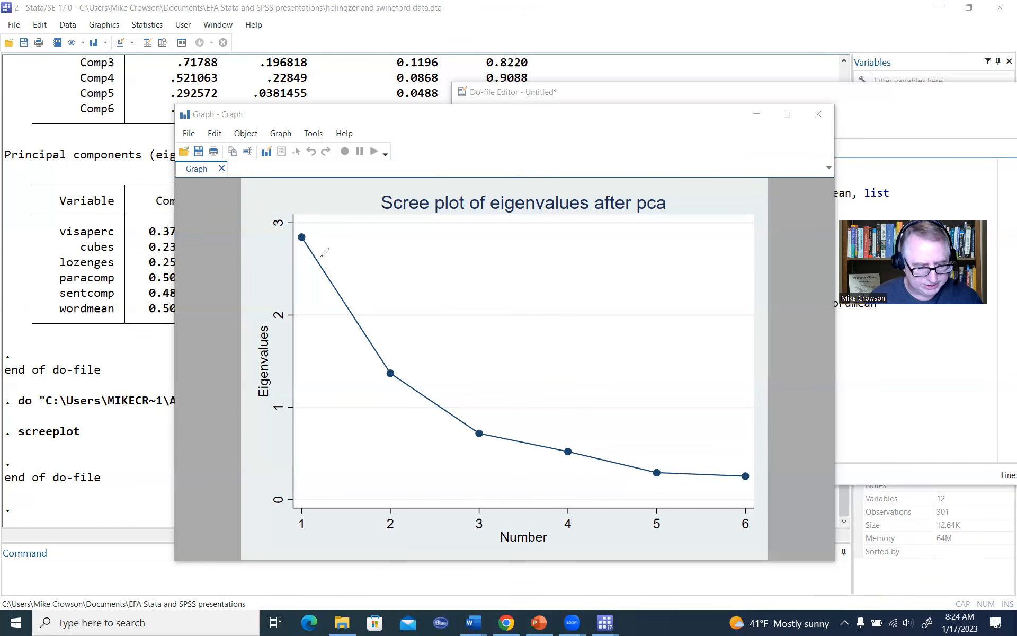
Step: Tick the first two eigenvalue points and circle the third point on the scree plot using the annotation pen
{"action": "left_click_drag", "start_coordinate": [328, 222], "coordinate": [318, 231]}
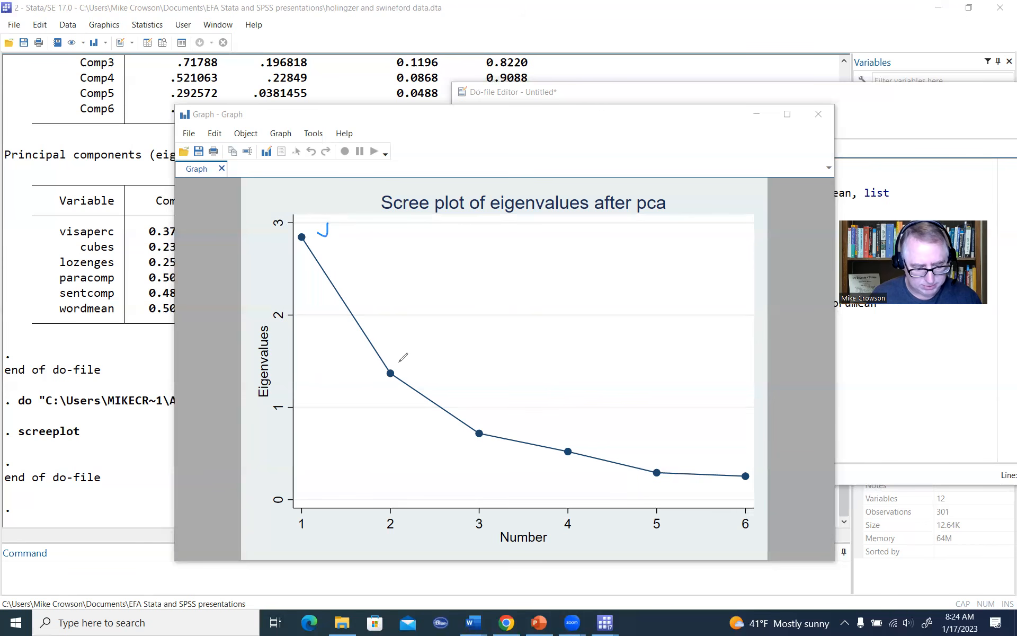
{"action": "left_click_drag", "start_coordinate": [410, 343], "coordinate": [398, 361]}
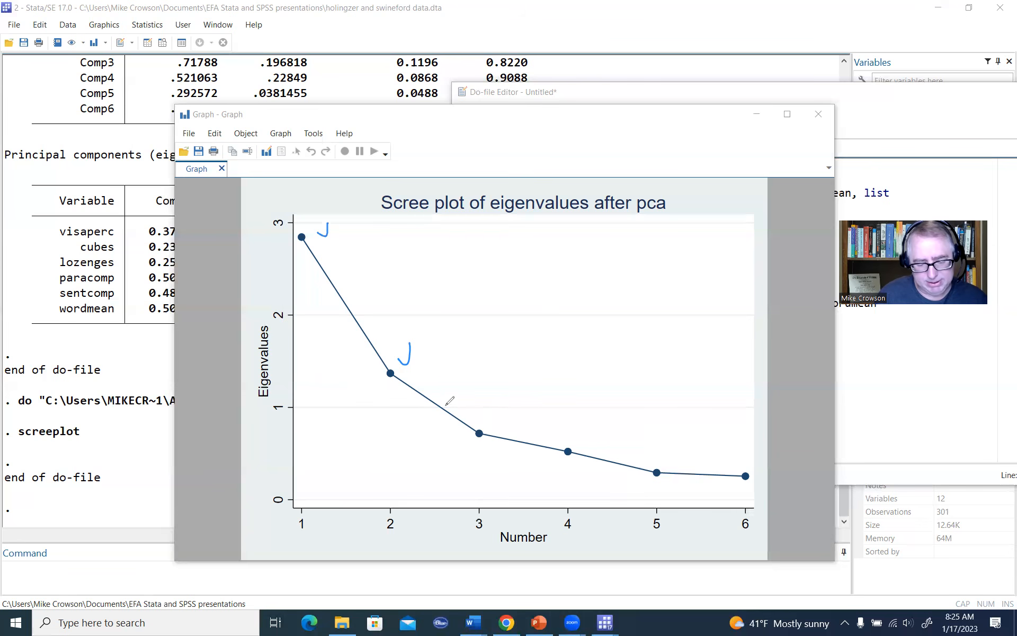
{"action": "left_click_drag", "start_coordinate": [475, 423], "coordinate": [460, 421]}
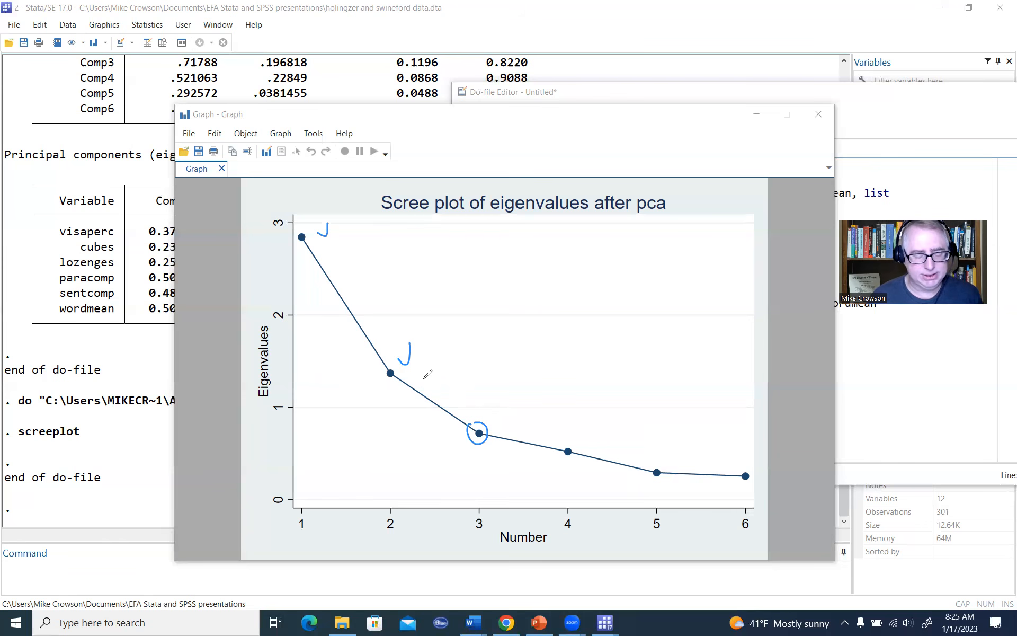
{"action": "left_click", "coordinate": [635, 192]}
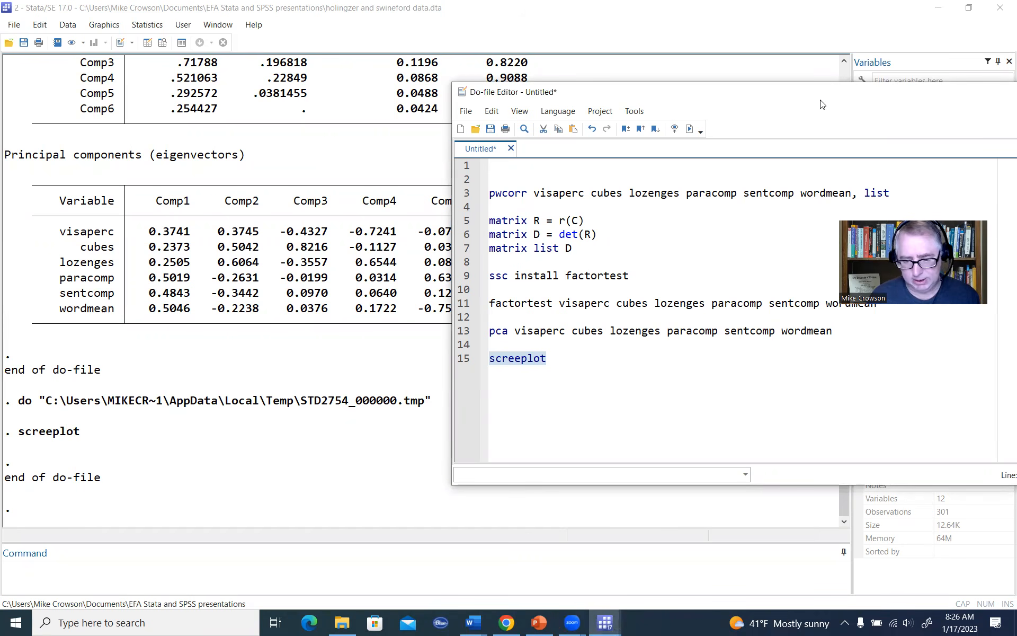
Step: Add the command search fapara on line 17 of the do-file, below the screeplot command
{"action": "left_click_drag", "start_coordinate": [820, 100], "coordinate": [727, 154]}
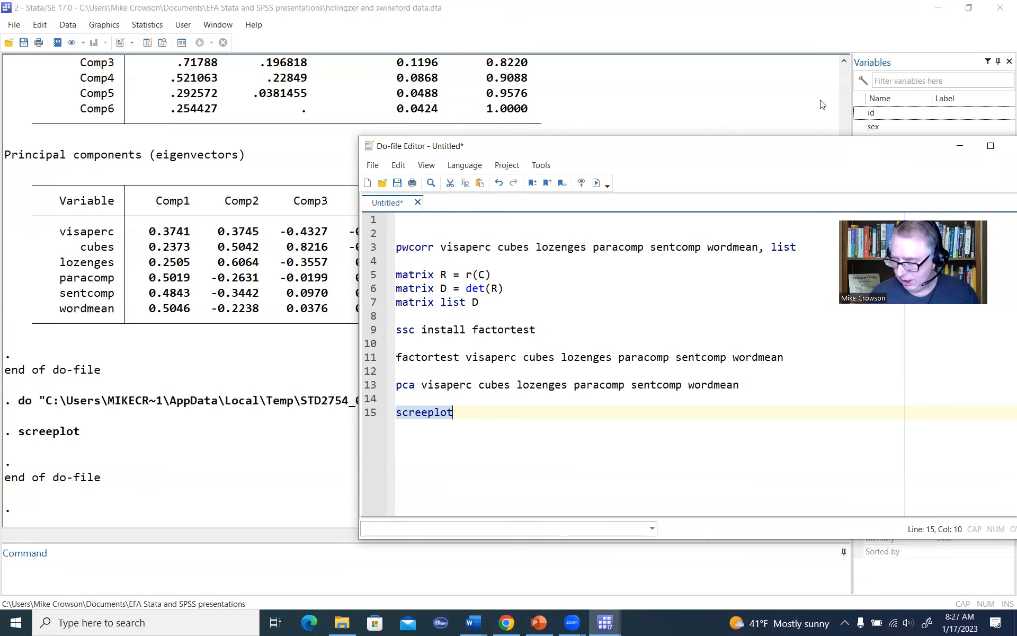
{"action": "left_click", "coordinate": [478, 415]}
{"action": "key", "text": "Return"}
{"action": "key", "text": "Return"}
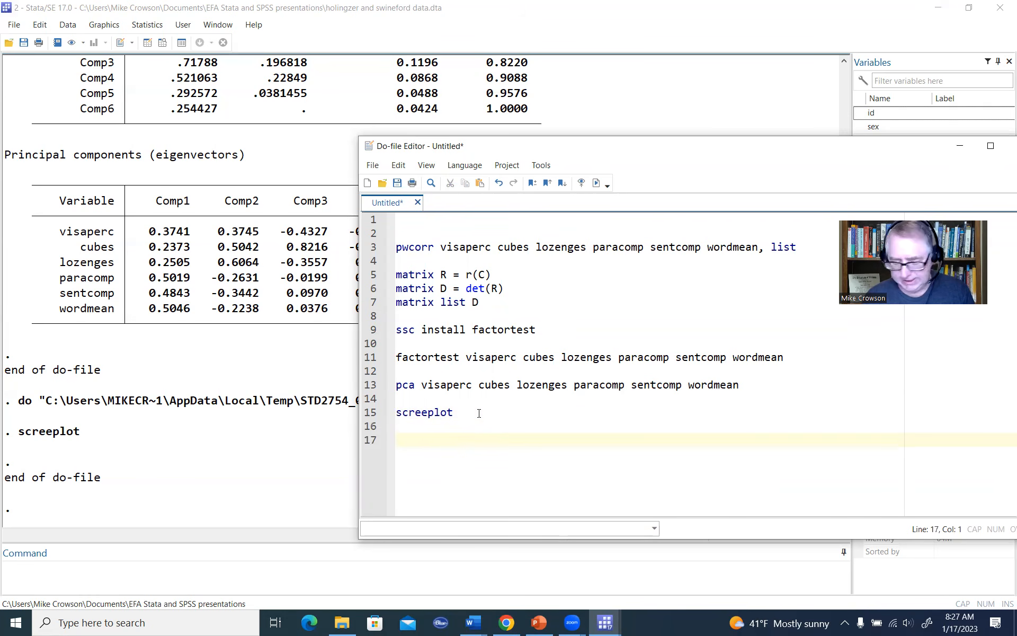
{"action": "type", "text": "search "}
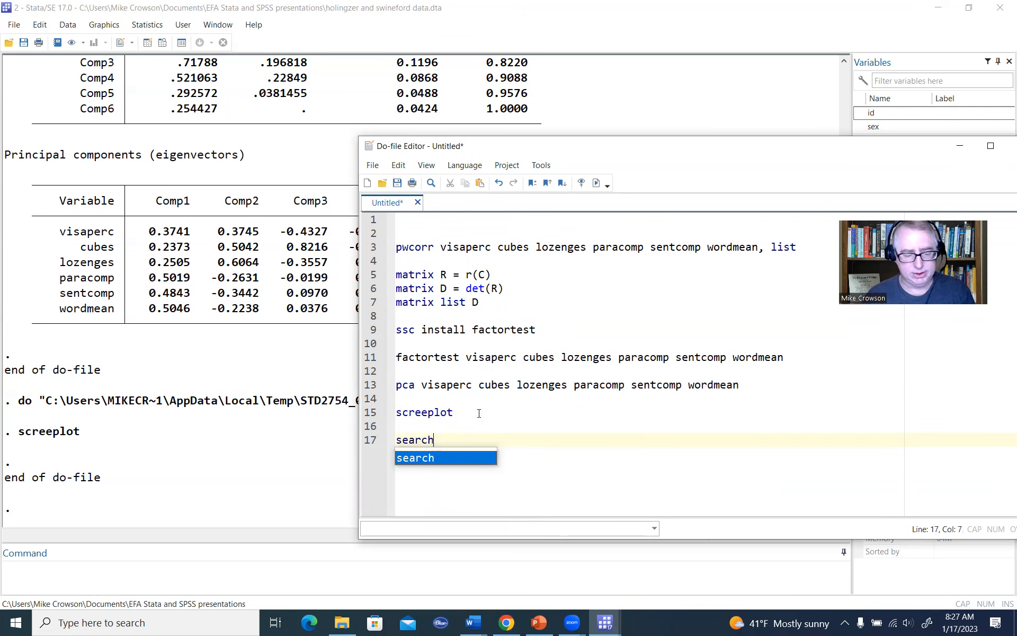
{"action": "type", "text": "para"}
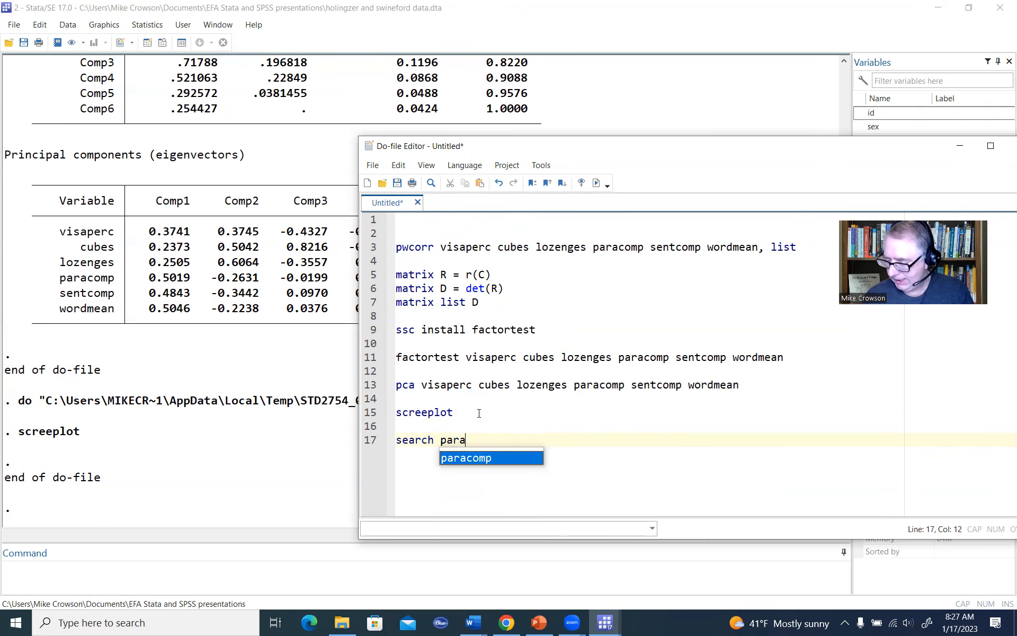
{"action": "key", "text": "BackSpace"}
{"action": "key", "text": "BackSpace"}
{"action": "key", "text": "BackSpace"}
{"action": "key", "text": "BackSpace"}
{"action": "type", "text": "fa"}
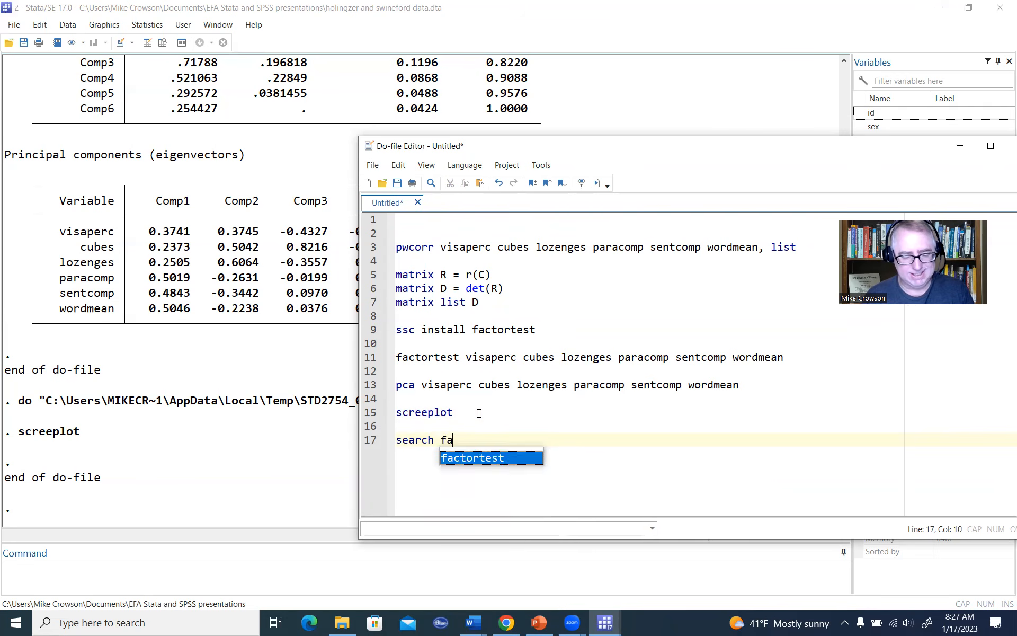
{"action": "type", "text": "para"}
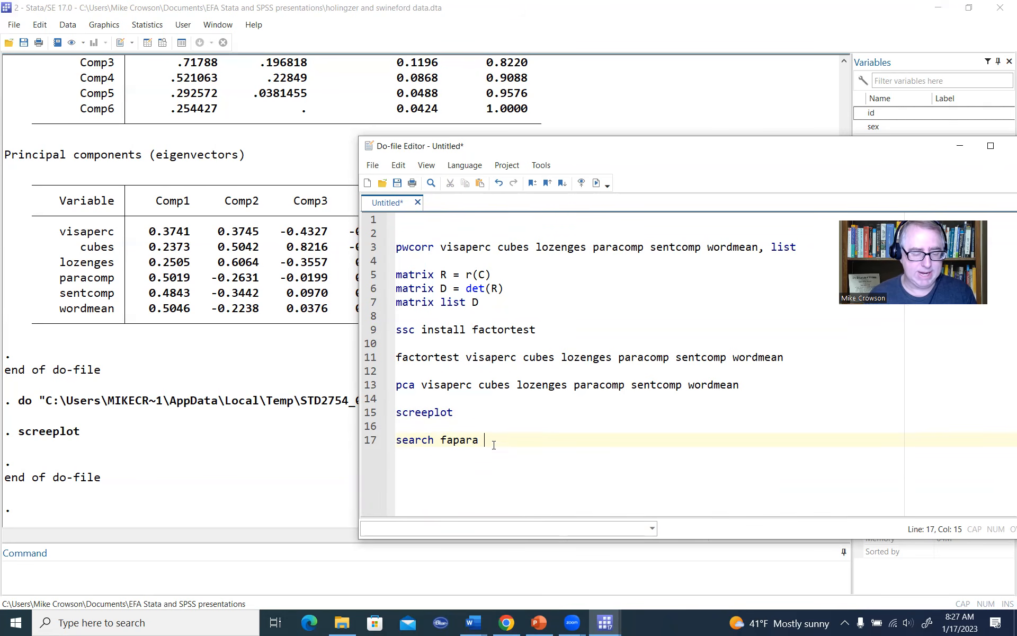
Step: Execute only the search fapara line and highlight the package-found line among the web resources in the results
{"action": "left_click_drag", "start_coordinate": [493, 440], "coordinate": [381, 442]}
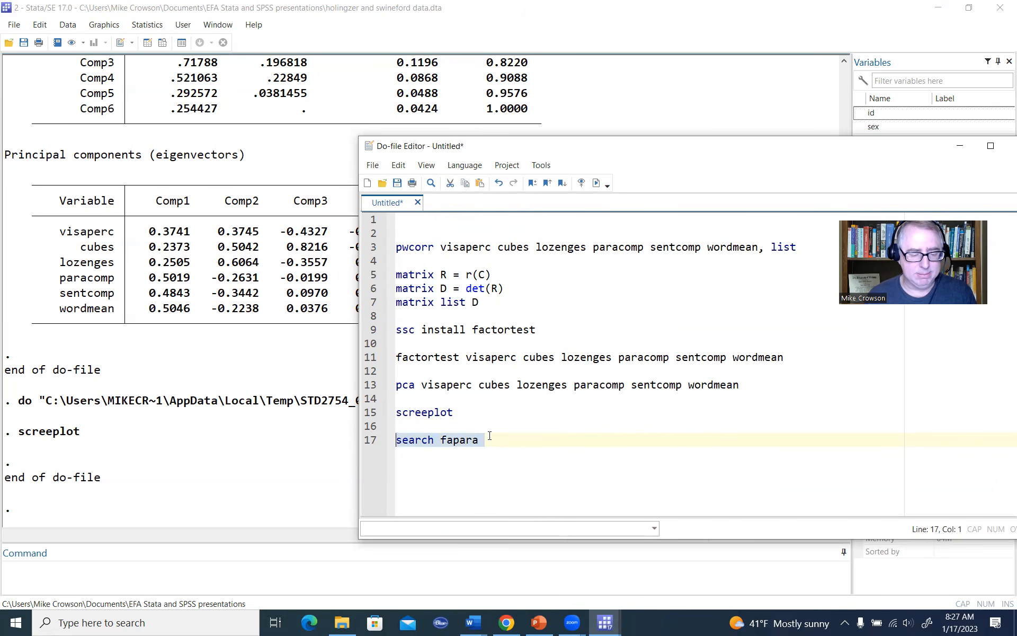
{"action": "left_click", "coordinate": [596, 183]}
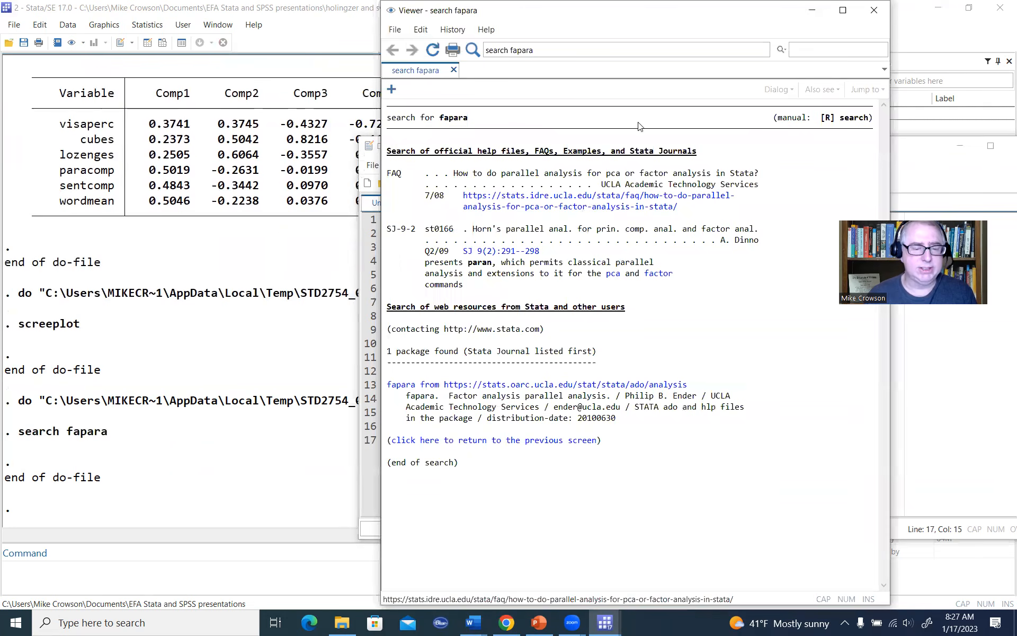
{"action": "left_click_drag", "start_coordinate": [659, 14], "coordinate": [615, 44]}
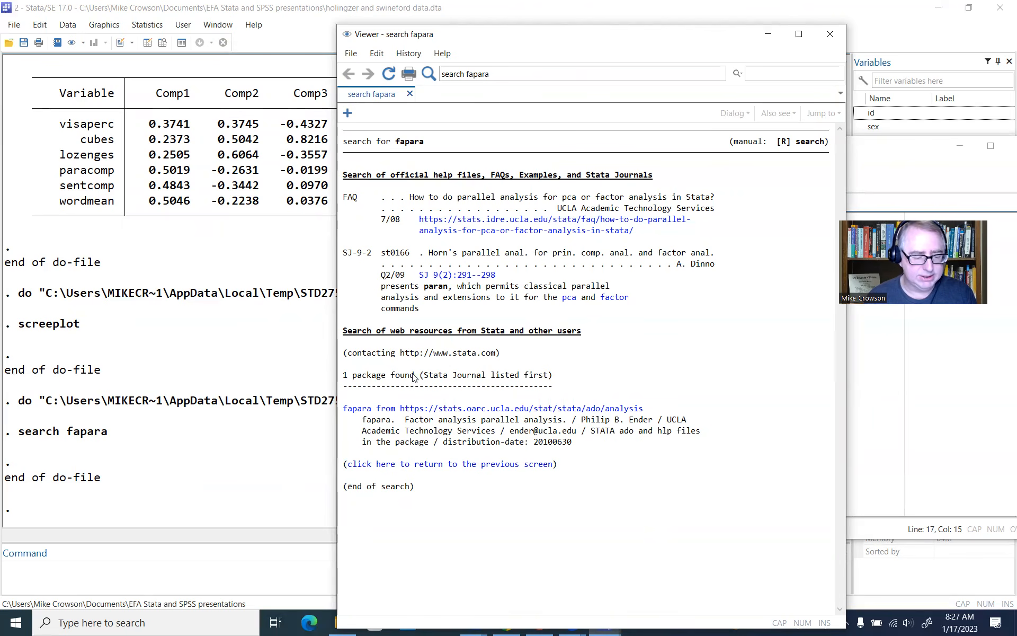
{"action": "left_click_drag", "start_coordinate": [343, 376], "coordinate": [558, 374]}
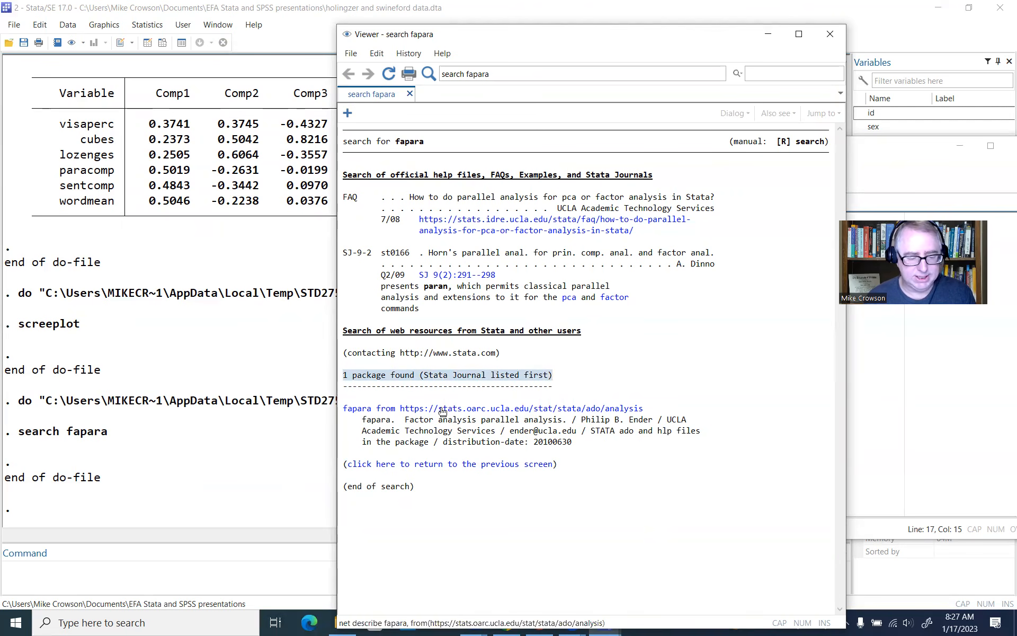
Step: Install the fapara package from the stats.oarc.ucla.edu source, then return to its package description page
{"action": "left_click", "coordinate": [495, 410]}
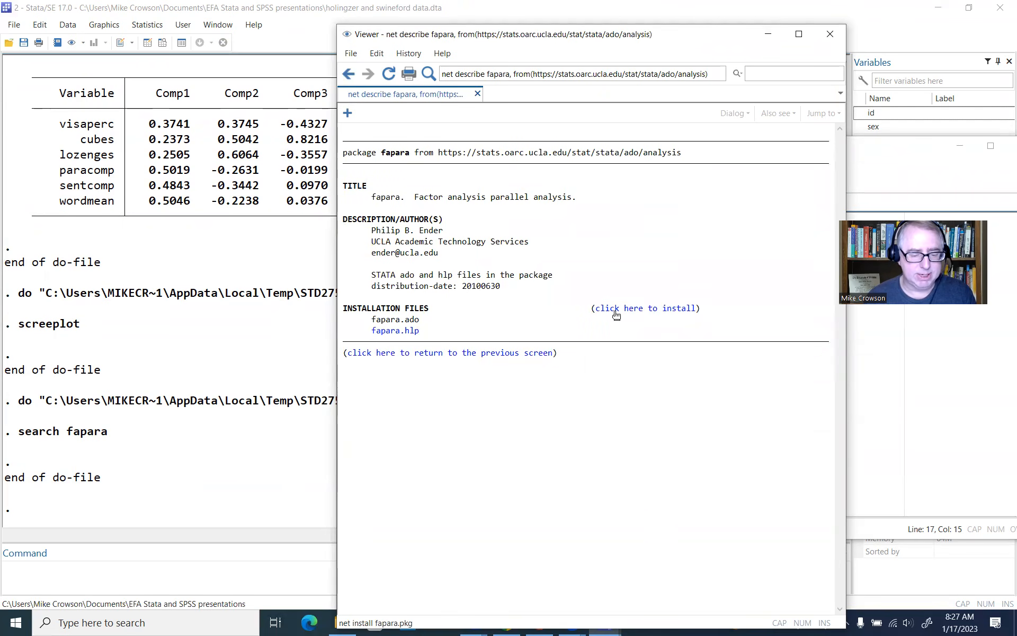
{"action": "left_click", "coordinate": [656, 314]}
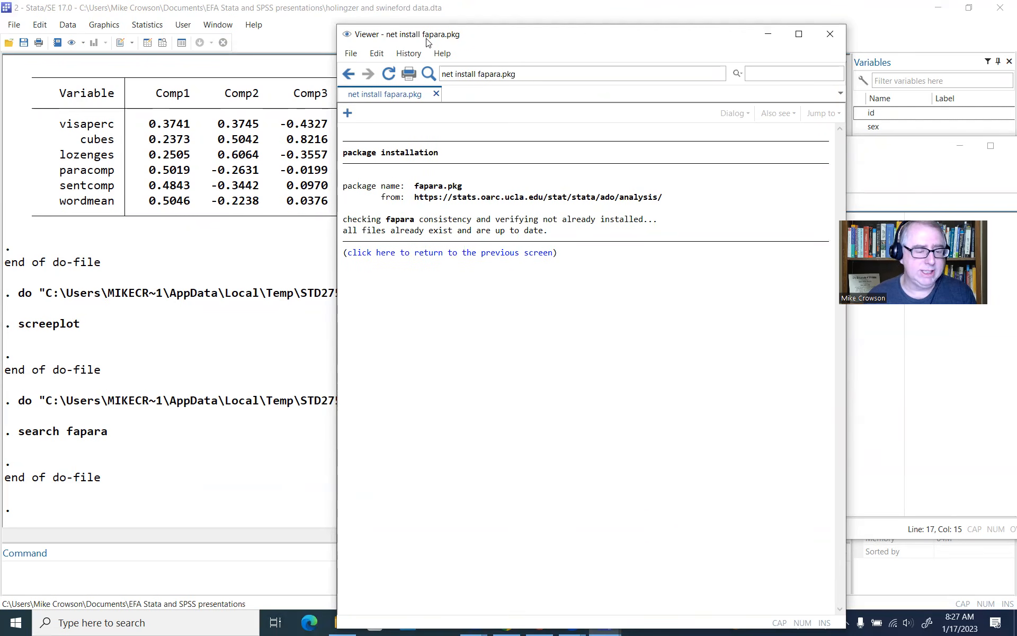
{"action": "left_click_drag", "start_coordinate": [427, 40], "coordinate": [424, 91]}
{"action": "left_click", "coordinate": [345, 126]}
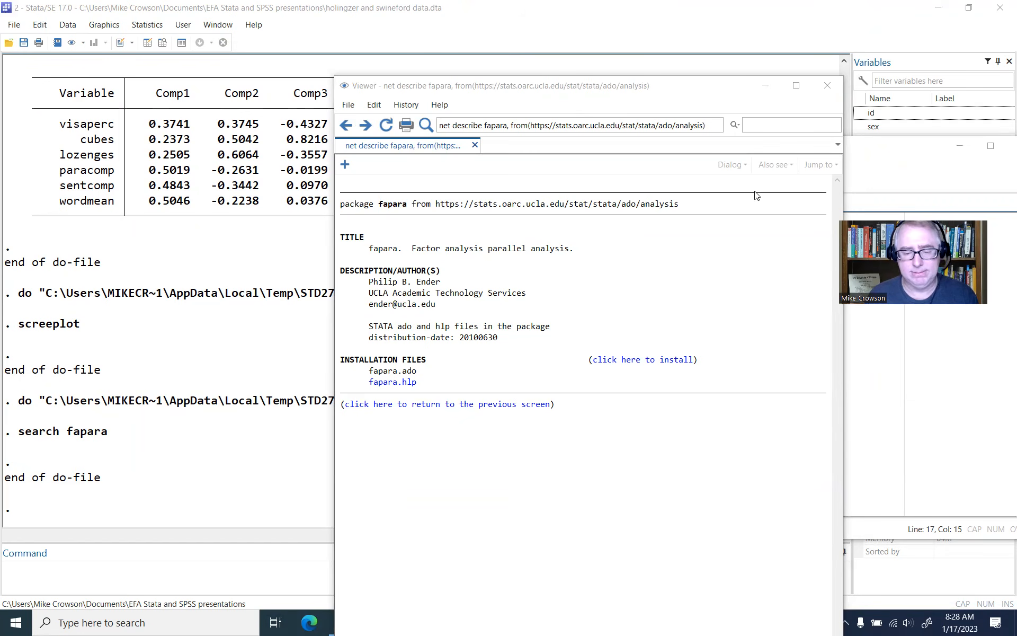
Step: Close the fapara package description and add the command fapara, pca reps(1000) seed(12345) on line 19 of the do-file
{"action": "key", "text": "alt+F4"}
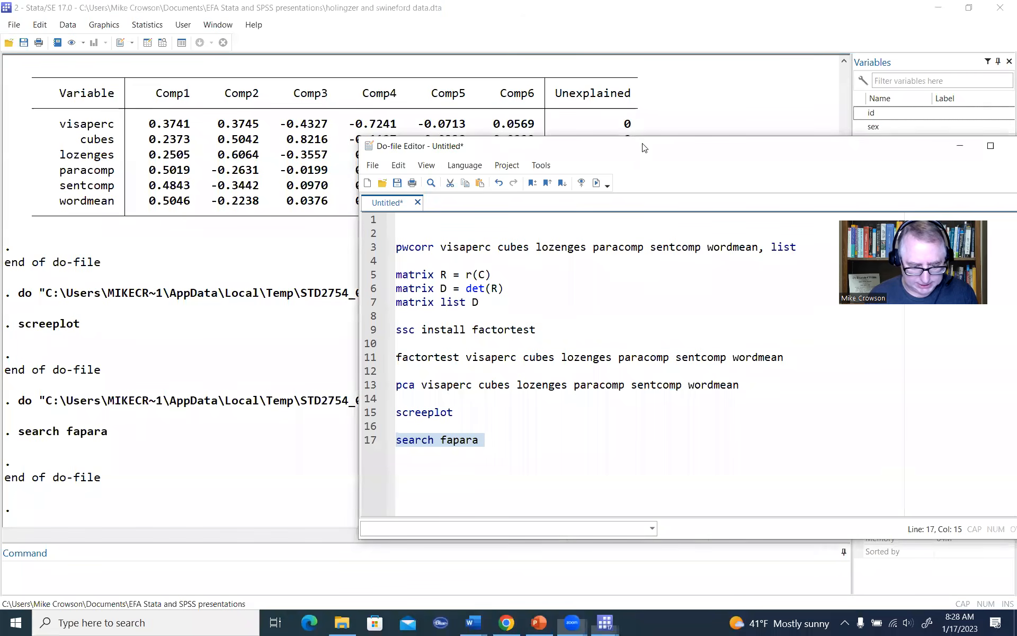
{"action": "left_click_drag", "start_coordinate": [644, 147], "coordinate": [633, 111]}
{"action": "left_click", "coordinate": [502, 405]}
{"action": "key", "text": "Return"}
{"action": "key", "text": "Return"}
{"action": "type", "text": "fapara,"}
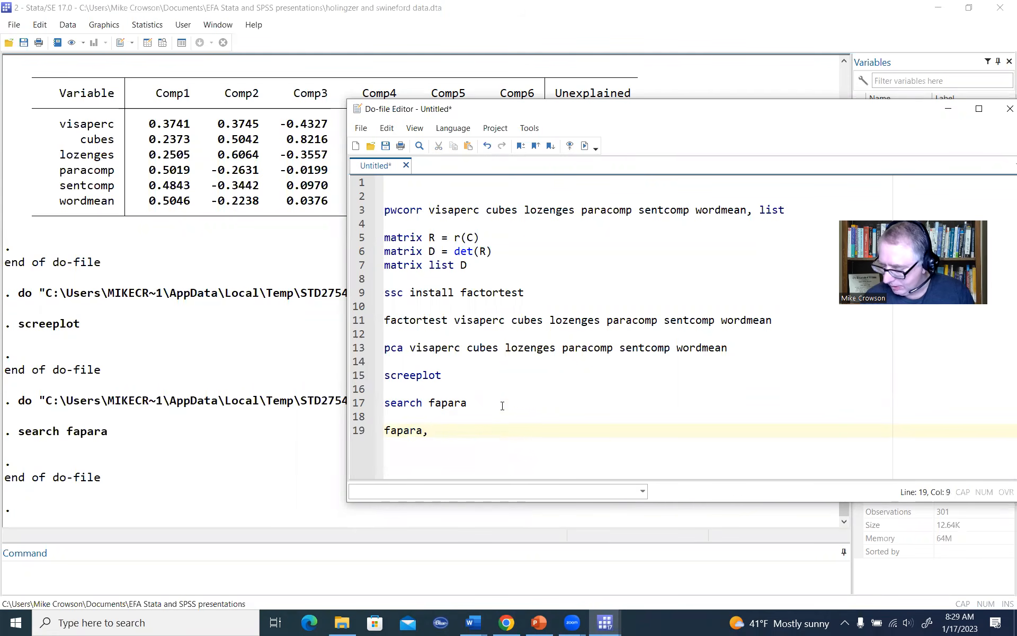
{"action": "type", "text": " pca re"}
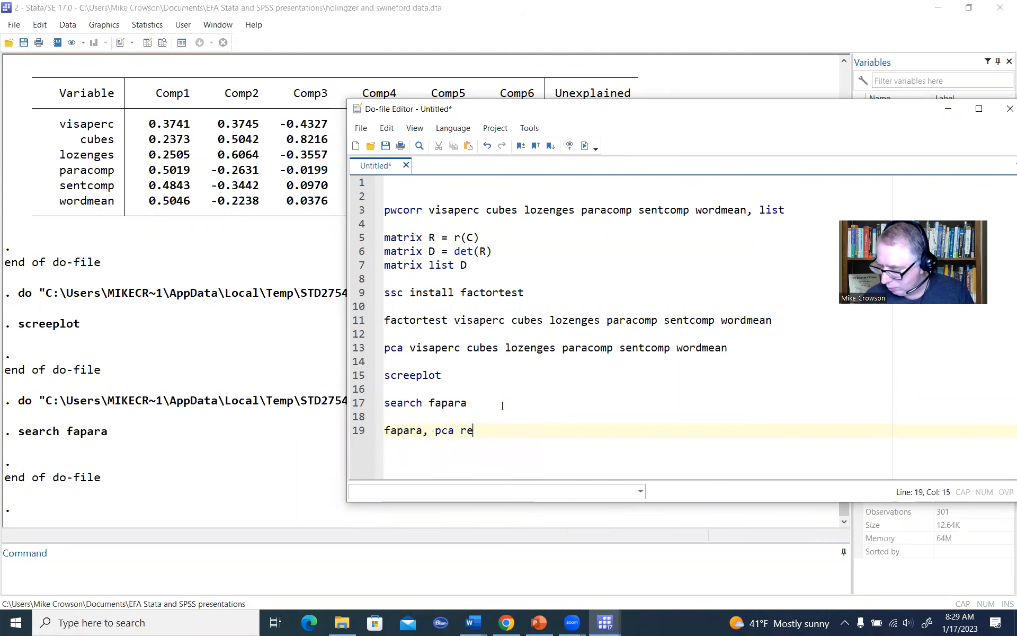
{"action": "type", "text": "ps("}
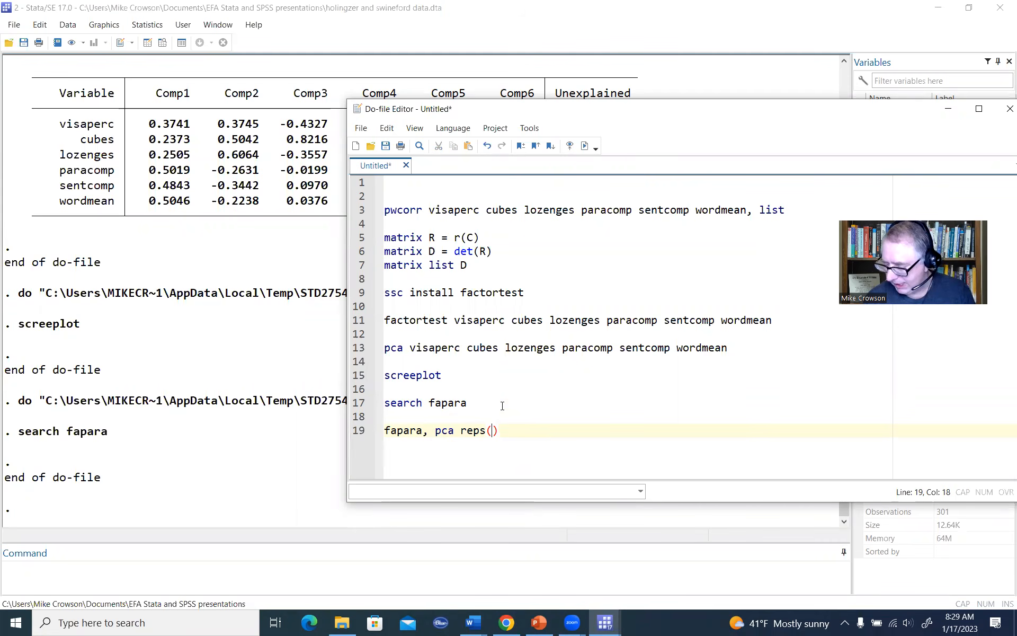
{"action": "type", "text": "1000)"}
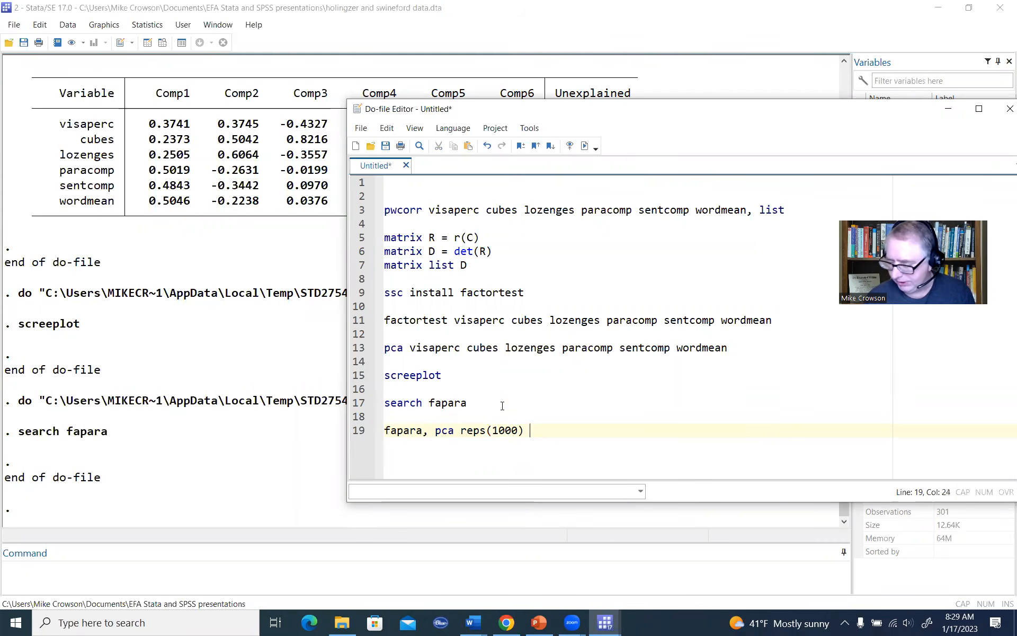
{"action": "type", "text": " seed("}
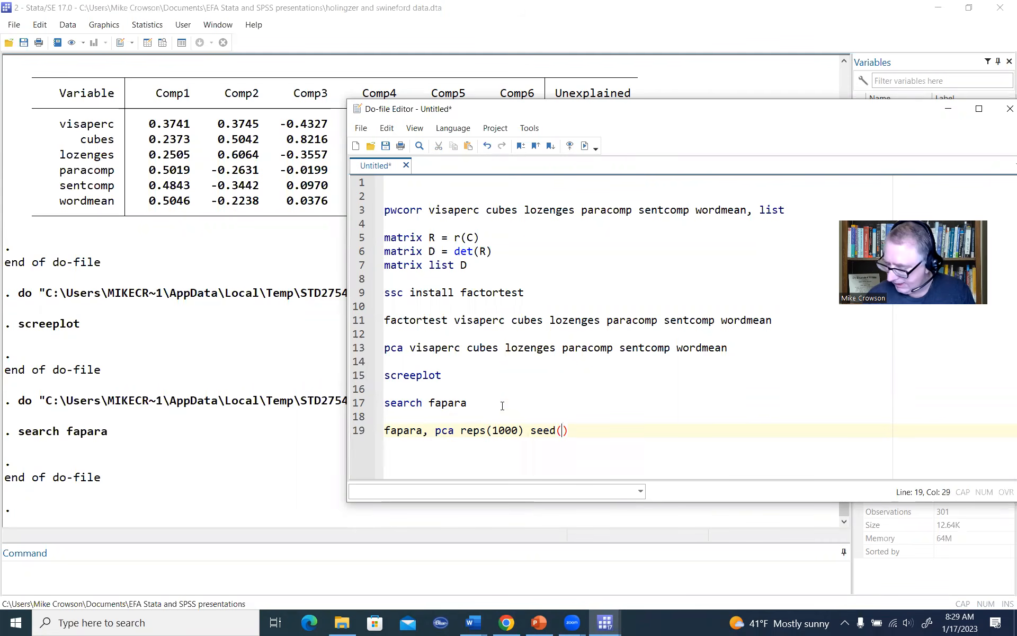
{"action": "key", "text": "Left"}
{"action": "type", "text": "12345"}
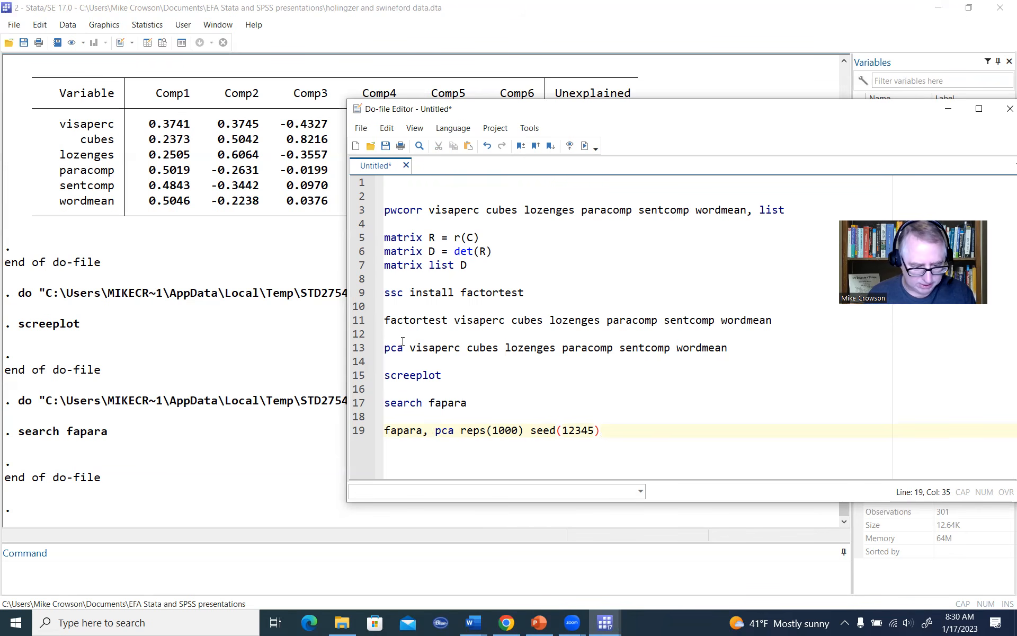
Step: Execute only the fapara line and move the Parallel Analysis graph aside so the eigenvalue table is uncovered
{"action": "left_click_drag", "start_coordinate": [739, 348], "coordinate": [374, 347]}
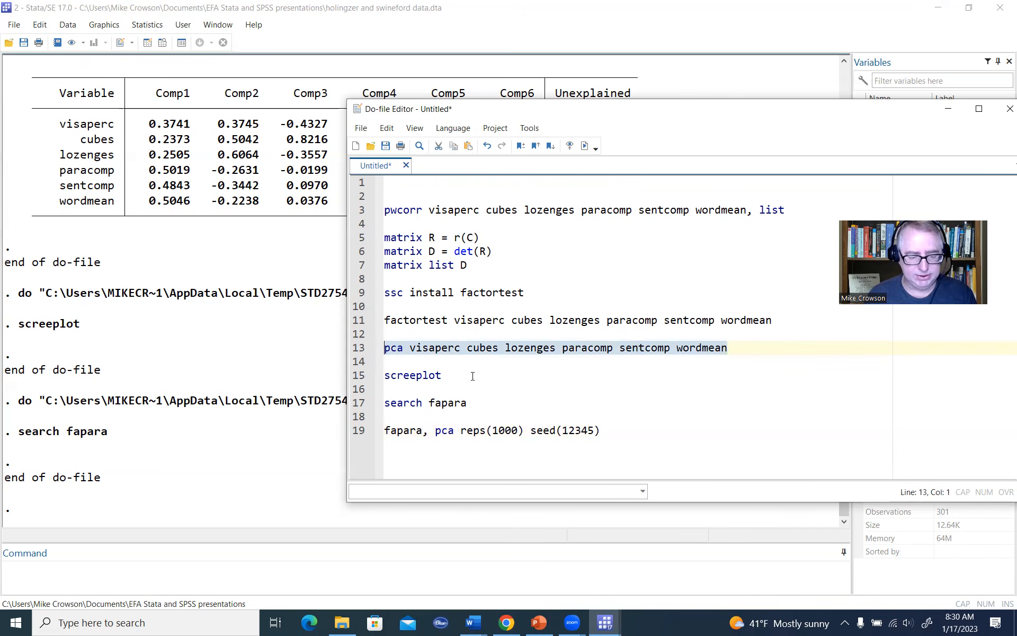
{"action": "left_click", "coordinate": [613, 431]}
{"action": "left_click", "coordinate": [371, 430], "text": "shift"}
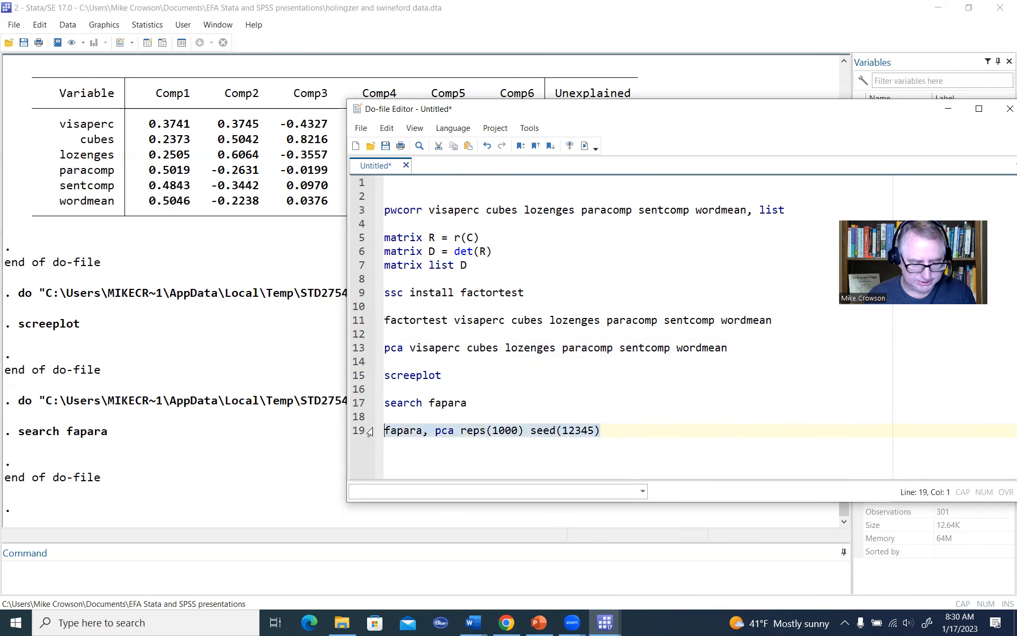
{"action": "left_click", "coordinate": [585, 147]}
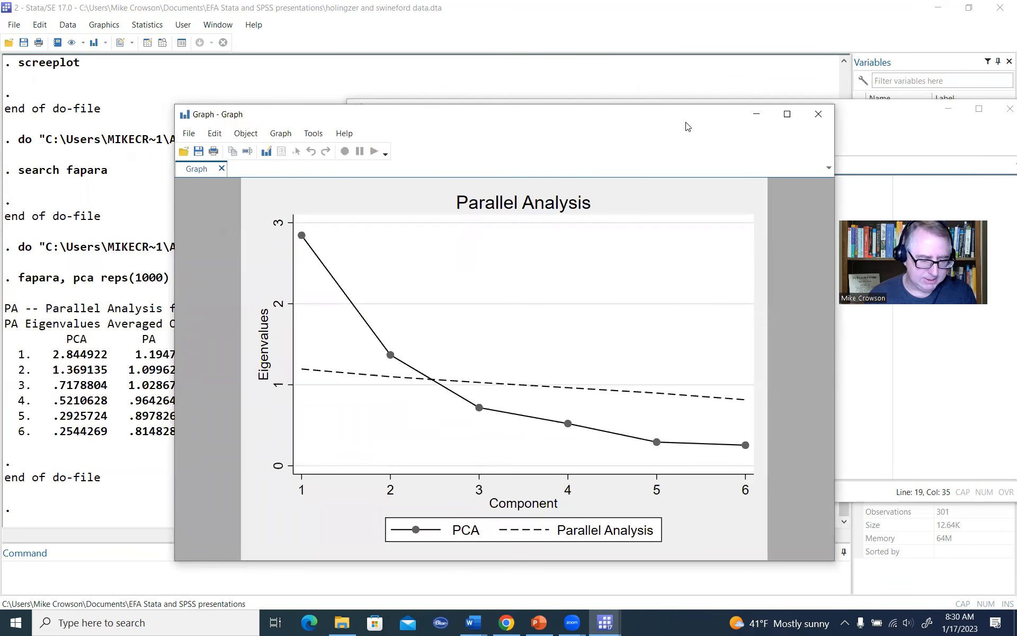
{"action": "left_click_drag", "start_coordinate": [686, 126], "coordinate": [839, 102]}
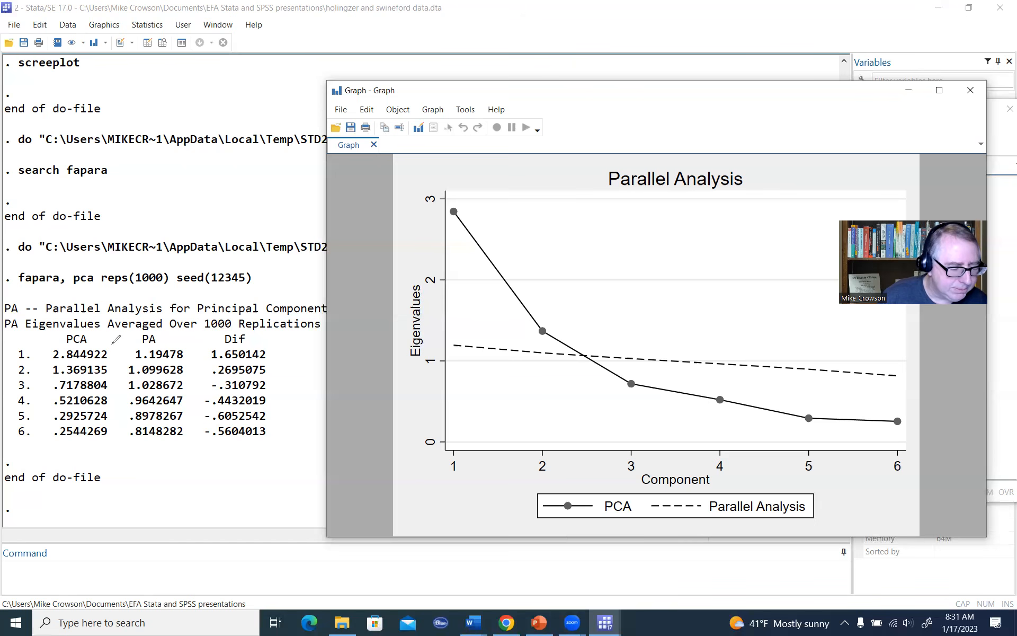
Step: Bracket the PCA and PA columns of the parallel analysis table with the annotation pen, and clear the marks
{"action": "left_click", "coordinate": [116, 339]}
{"action": "mouse_move", "coordinate": [112, 345]}
{"action": "left_mouse_down"}
{"action": "mouse_move", "coordinate": [127, 397]}
{"action": "mouse_move", "coordinate": [110, 455]}
{"action": "left_mouse_up"}
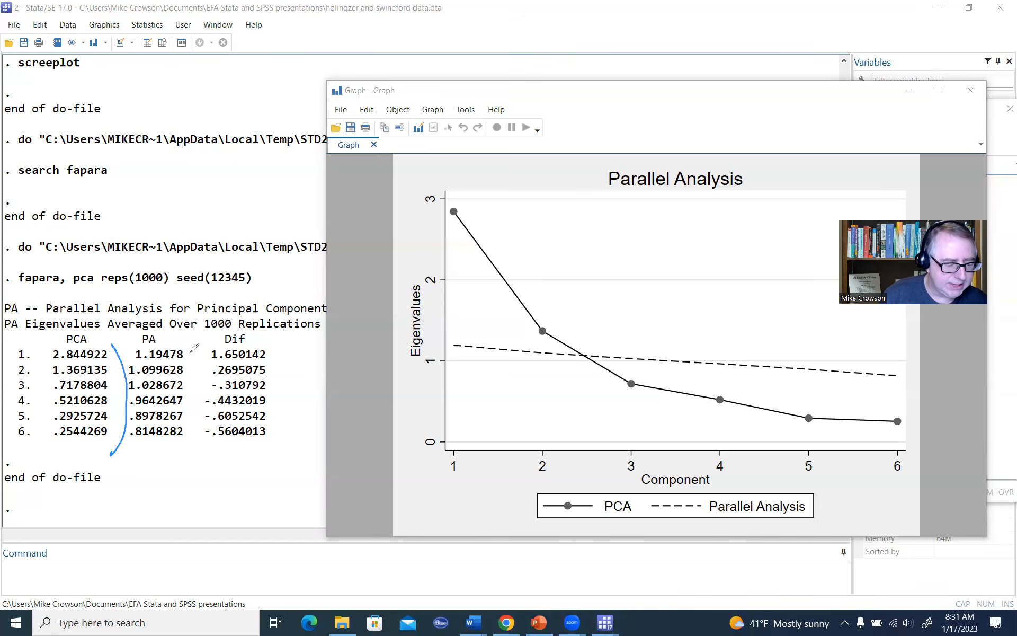
{"action": "left_click_drag", "start_coordinate": [189, 349], "coordinate": [186, 448]}
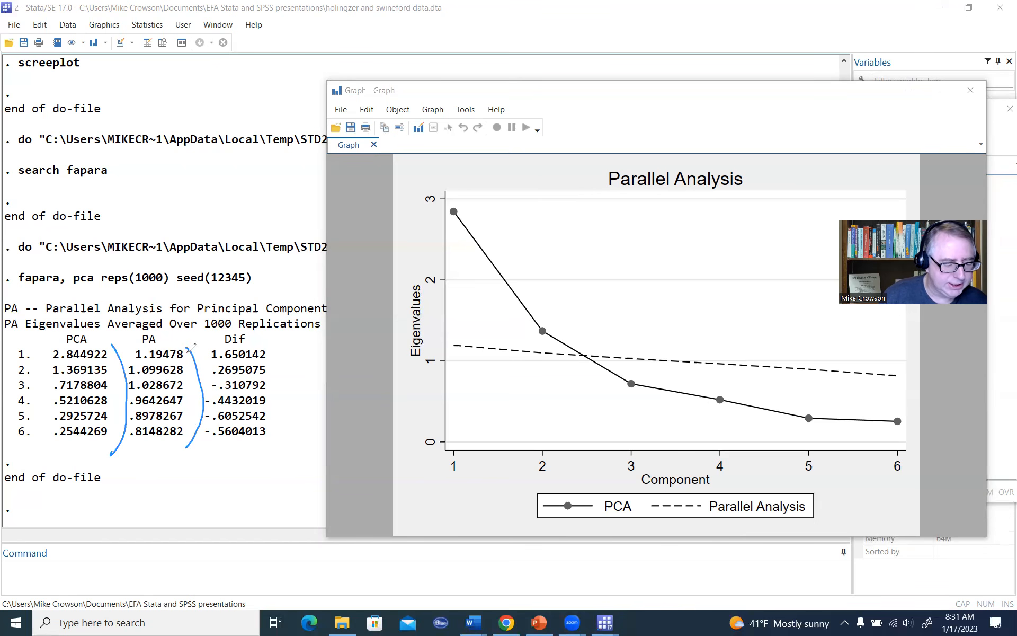
{"action": "left_click", "coordinate": [633, 111]}
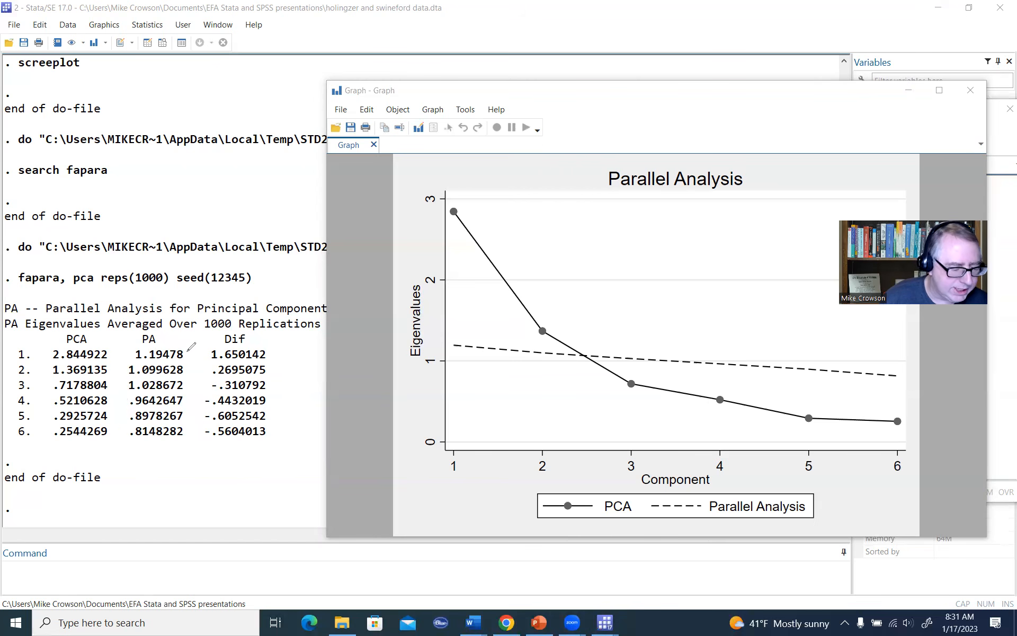
Step: Annotate the PCA and PA headings and compare their first three eigenvalues with pen marks and inequality signs, and clear the drawings
{"action": "mouse_move", "coordinate": [189, 351]}
{"action": "left_mouse_down"}
{"action": "mouse_move", "coordinate": [194, 342]}
{"action": "mouse_move", "coordinate": [189, 368]}
{"action": "left_mouse_up"}
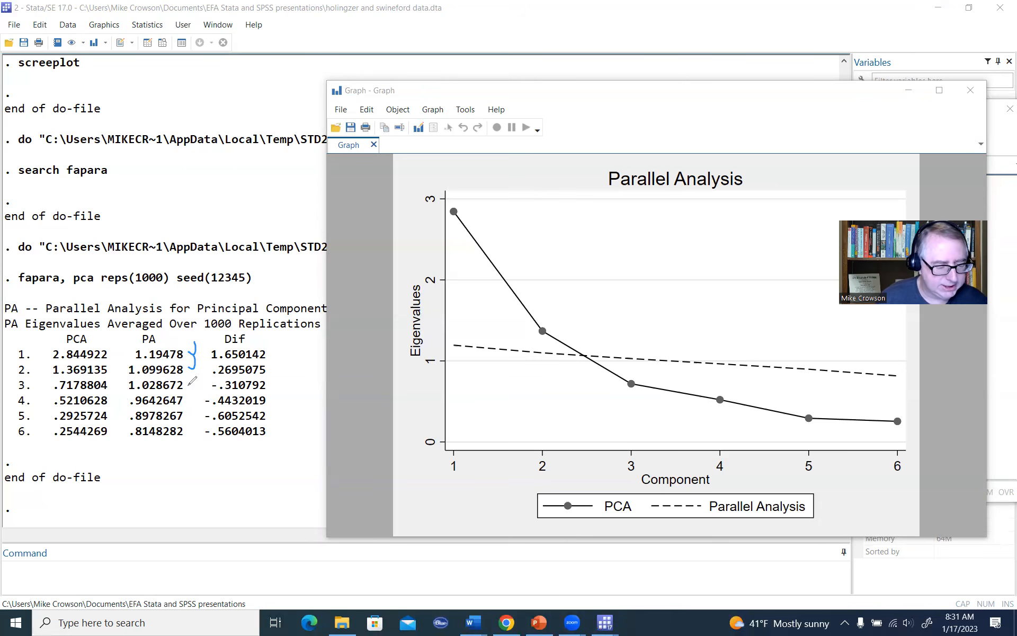
{"action": "left_click_drag", "start_coordinate": [194, 380], "coordinate": [196, 362]}
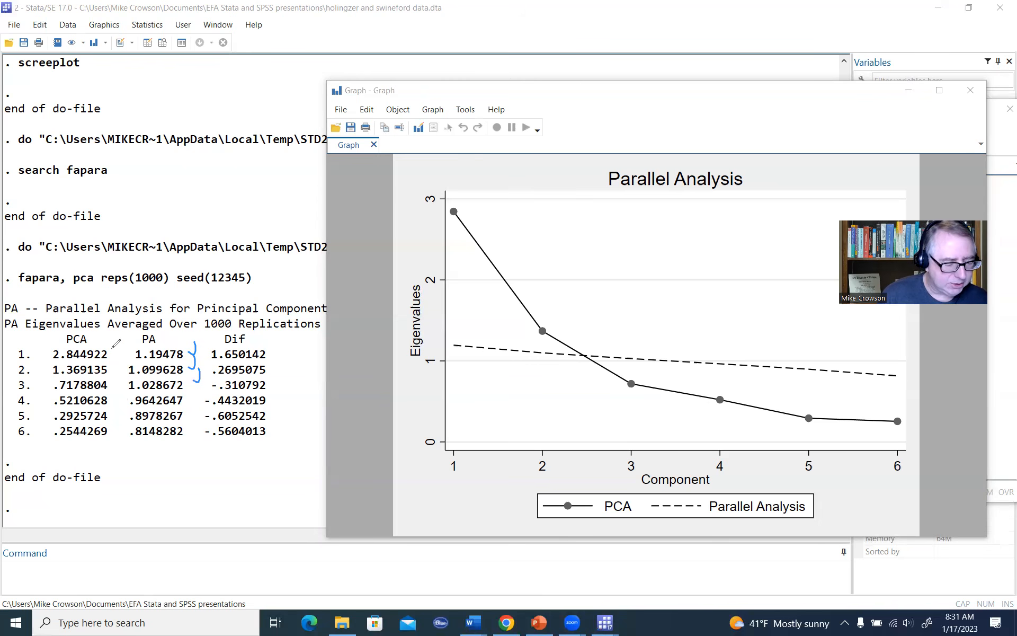
{"action": "left_click_drag", "start_coordinate": [111, 350], "coordinate": [110, 393]}
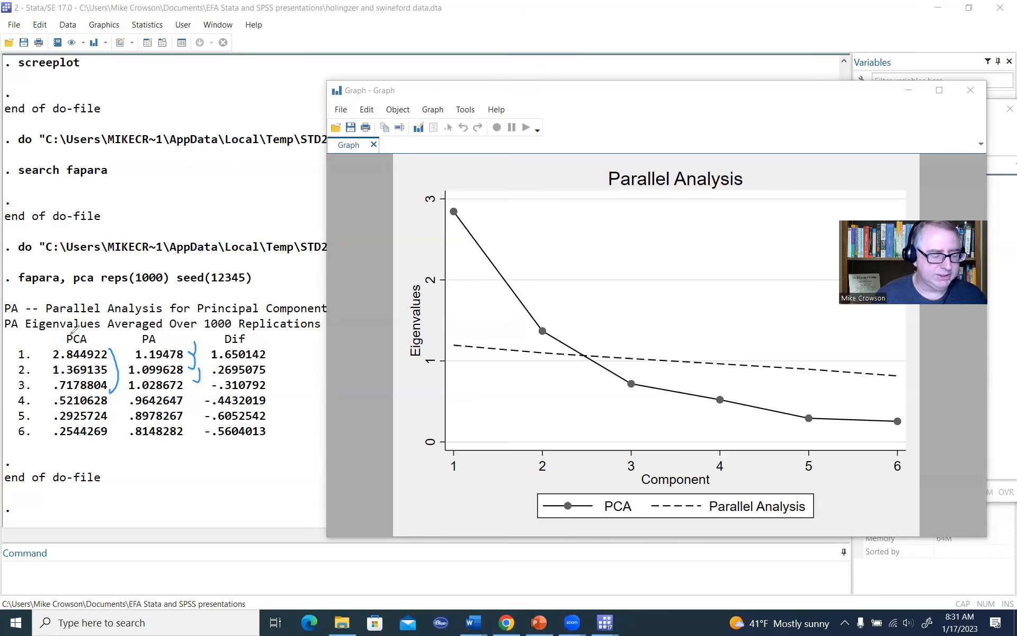
{"action": "left_click_drag", "start_coordinate": [98, 331], "coordinate": [104, 329]}
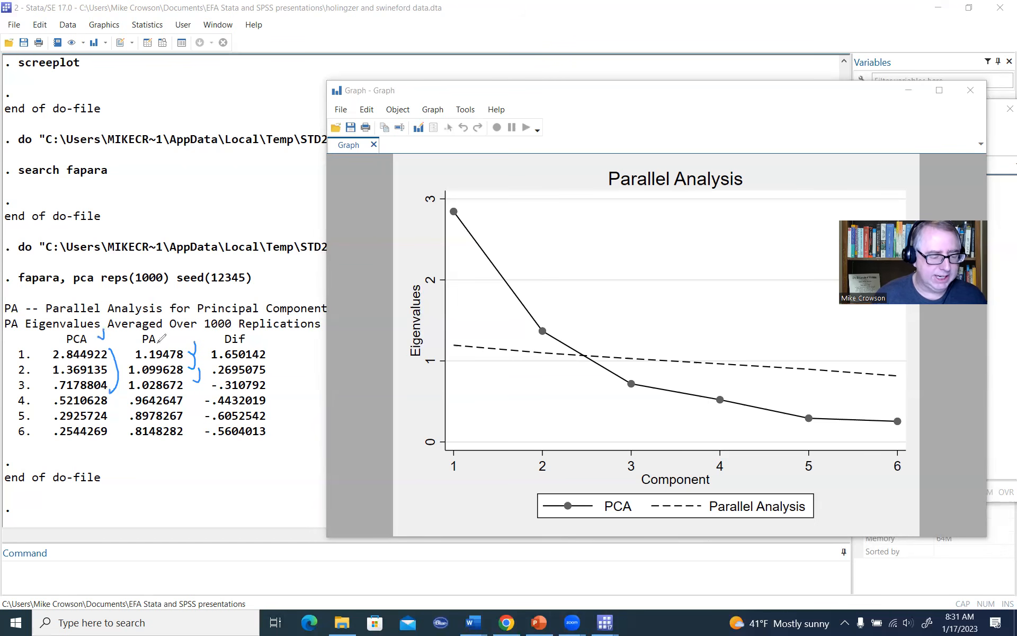
{"action": "left_click_drag", "start_coordinate": [165, 332], "coordinate": [169, 330]}
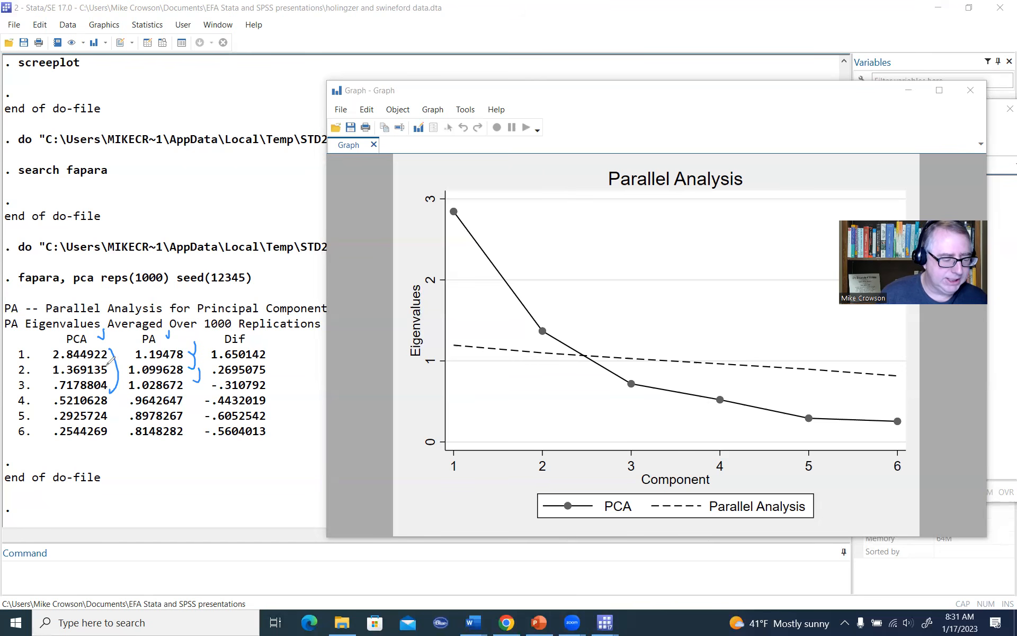
{"action": "mouse_move", "coordinate": [108, 350]}
{"action": "left_mouse_down"}
{"action": "mouse_move", "coordinate": [113, 373]}
{"action": "mouse_move", "coordinate": [126, 357]}
{"action": "left_mouse_up"}
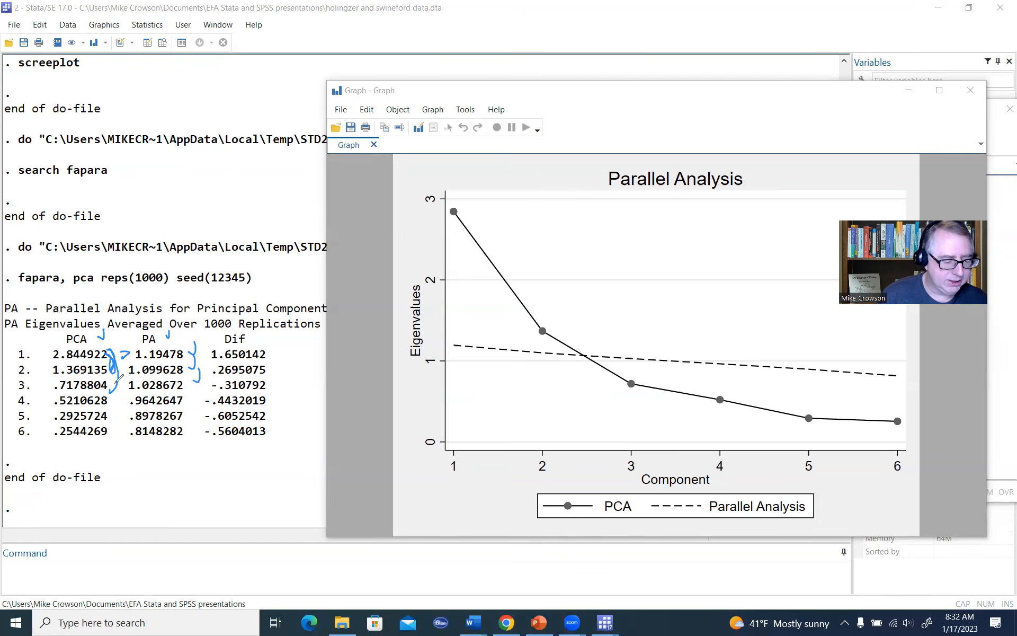
{"action": "mouse_move", "coordinate": [117, 375]}
{"action": "left_mouse_down"}
{"action": "mouse_move", "coordinate": [130, 387]}
{"action": "mouse_move", "coordinate": [131, 378]}
{"action": "left_mouse_up"}
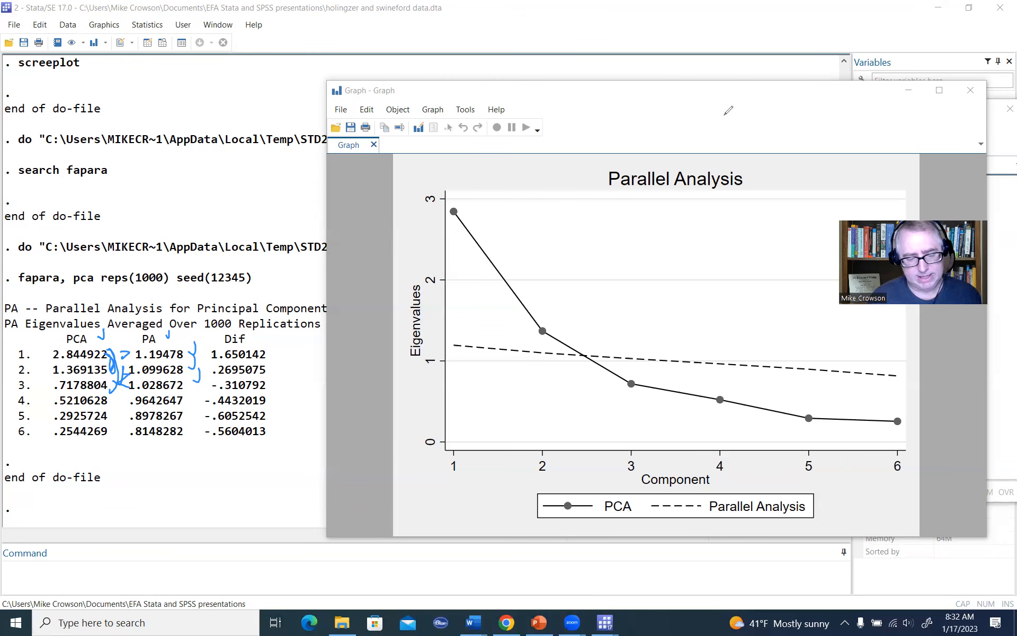
{"action": "key", "text": "Escape"}
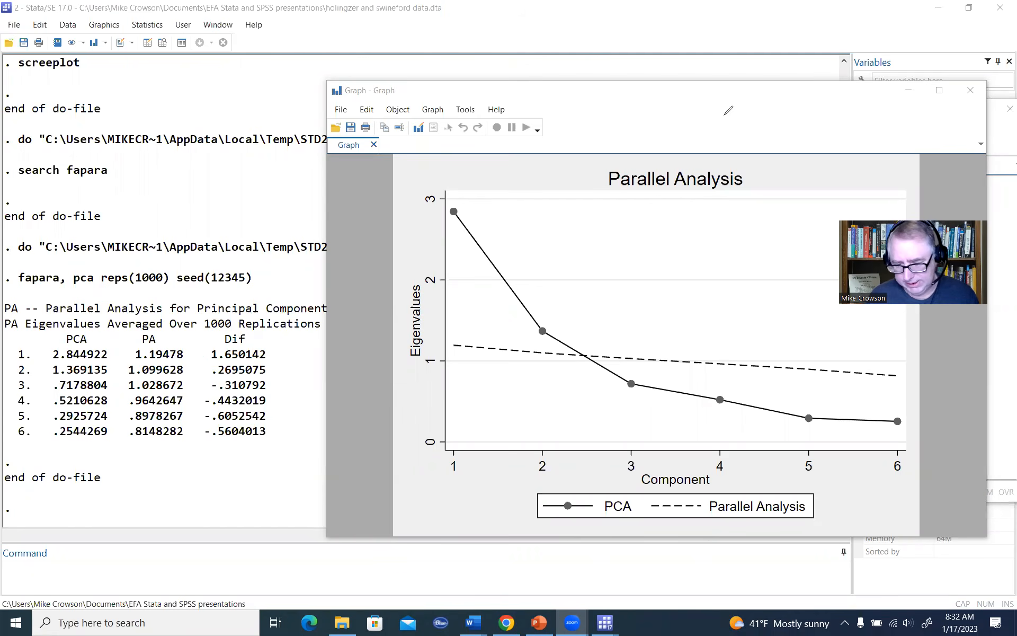
Step: Close the Parallel Analysis graph and add the command ssc install minap on line 21 of the do-file
{"action": "left_click", "coordinate": [969, 91]}
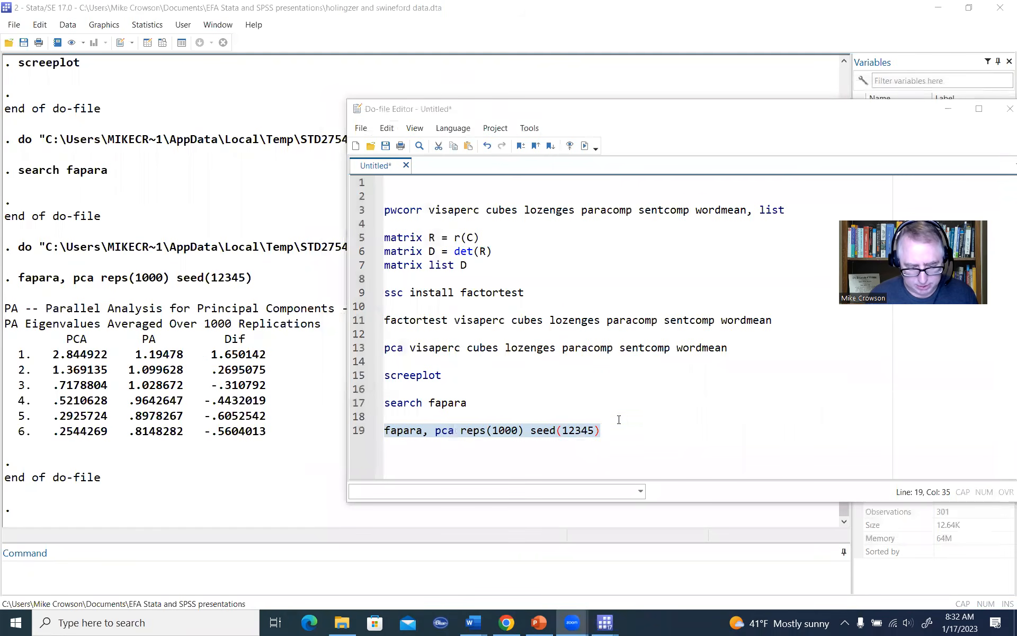
{"action": "left_click", "coordinate": [620, 430]}
{"action": "key", "text": "Return"}
{"action": "key", "text": "Return"}
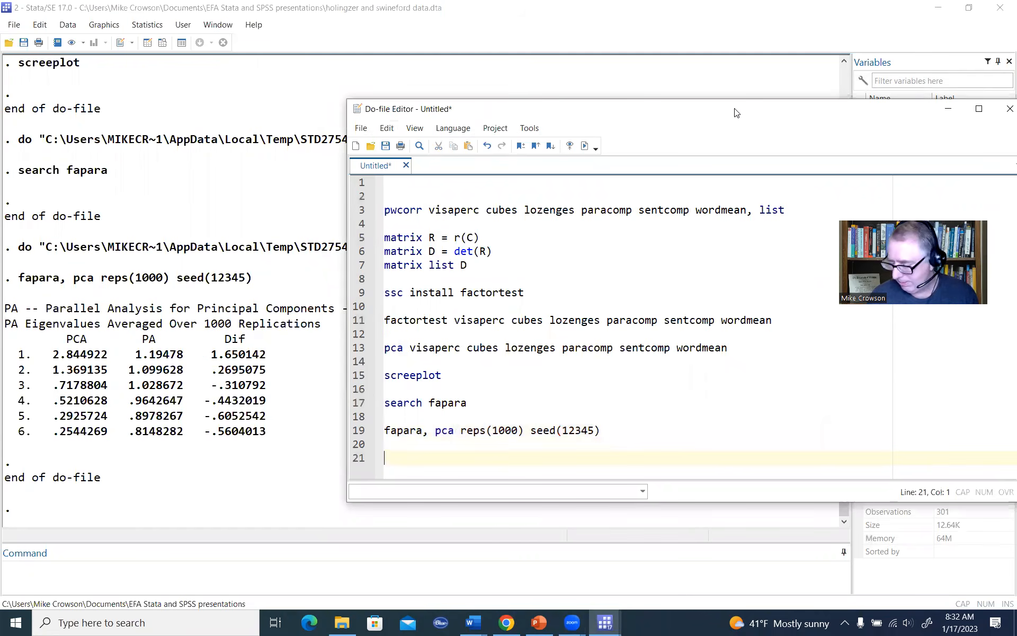
{"action": "left_click_drag", "start_coordinate": [737, 111], "coordinate": [687, 57]}
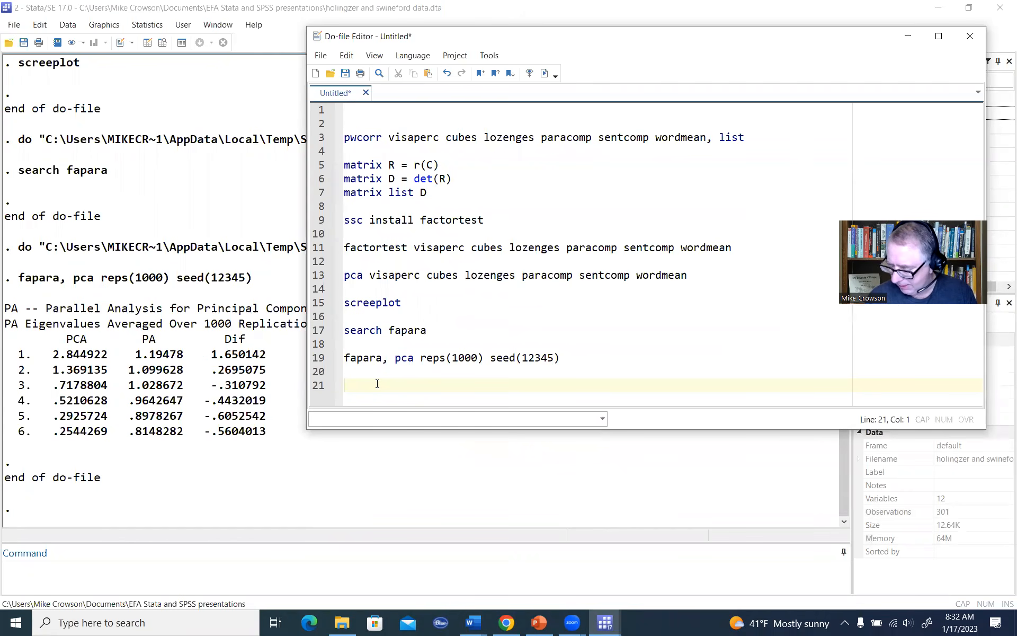
{"action": "type", "text": "ssc "}
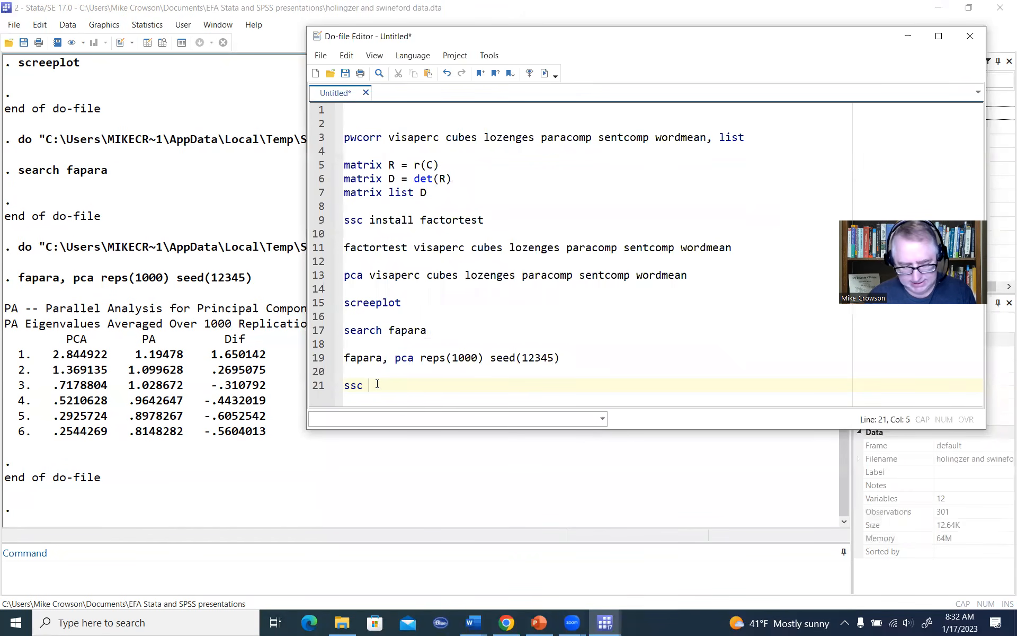
{"action": "type", "text": "install minap"}
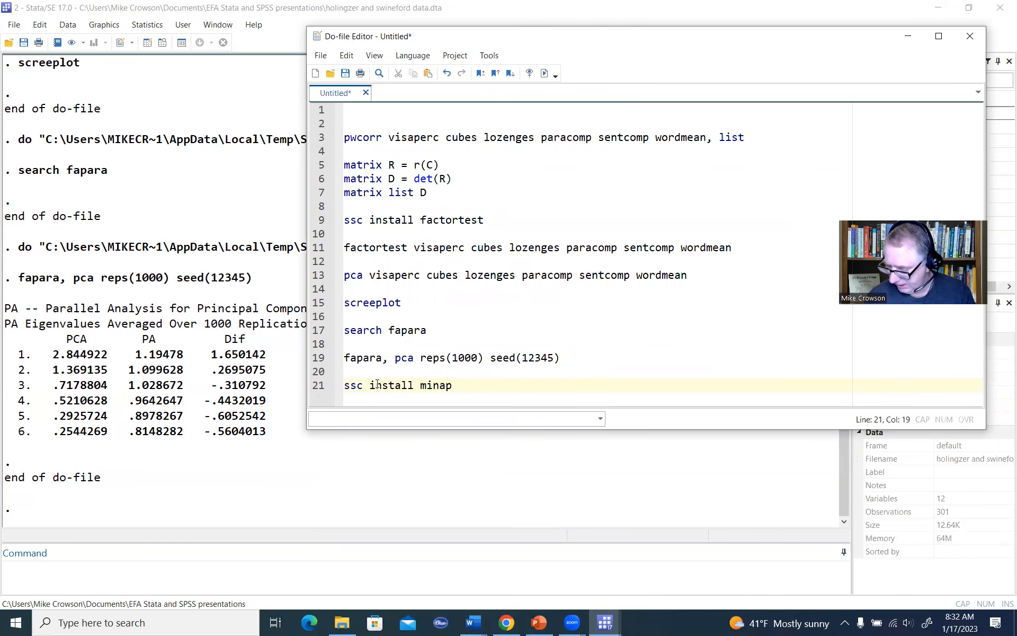
Step: Execute only the ssc install minap line of the do-file
{"action": "left_click_drag", "start_coordinate": [458, 387], "coordinate": [344, 391]}
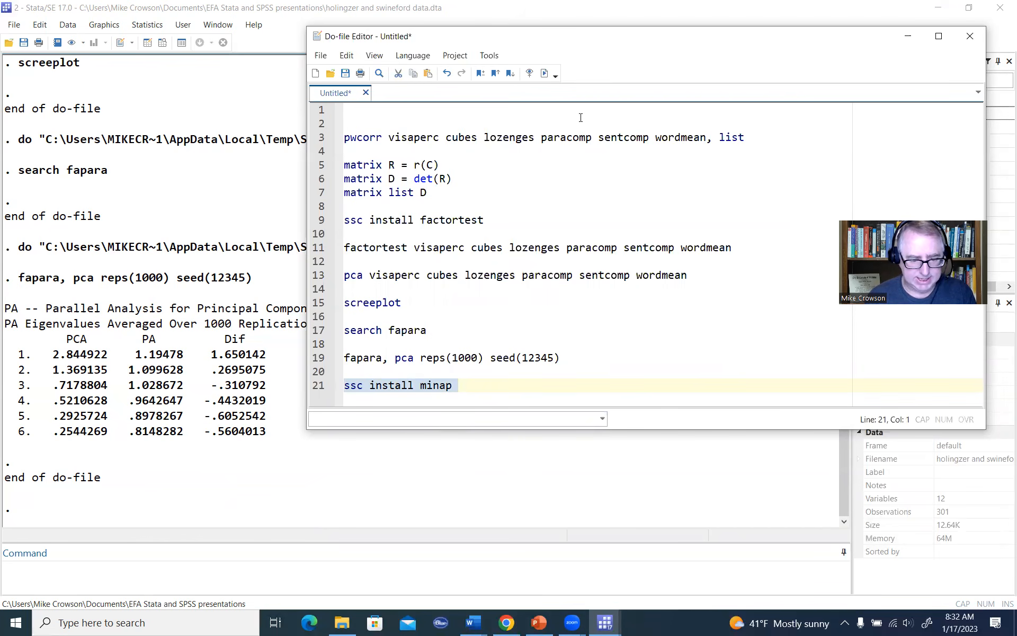
{"action": "left_click", "coordinate": [597, 54]}
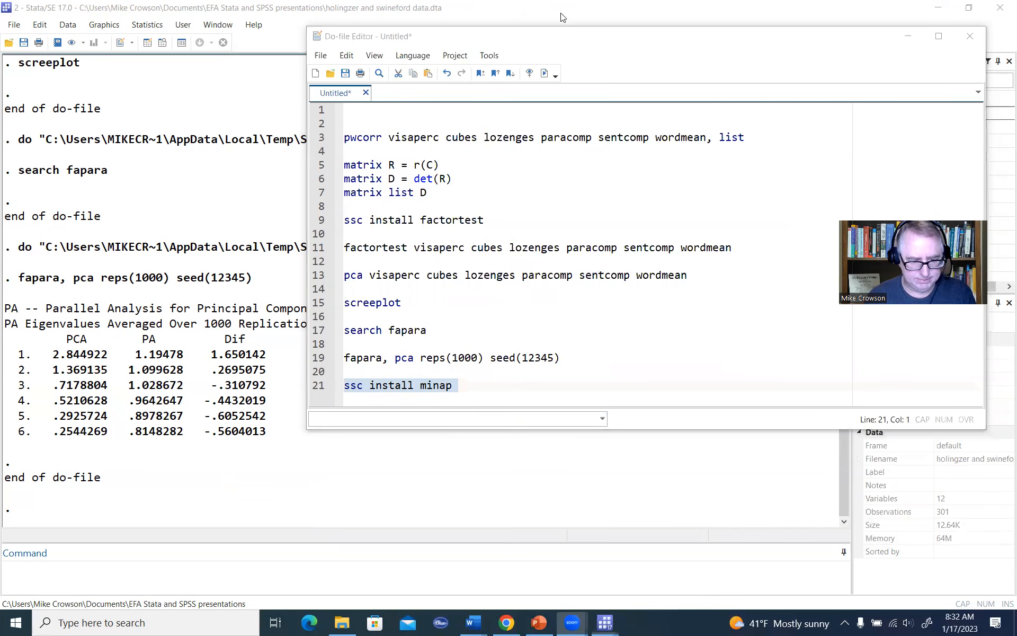
{"action": "left_click", "coordinate": [545, 75]}
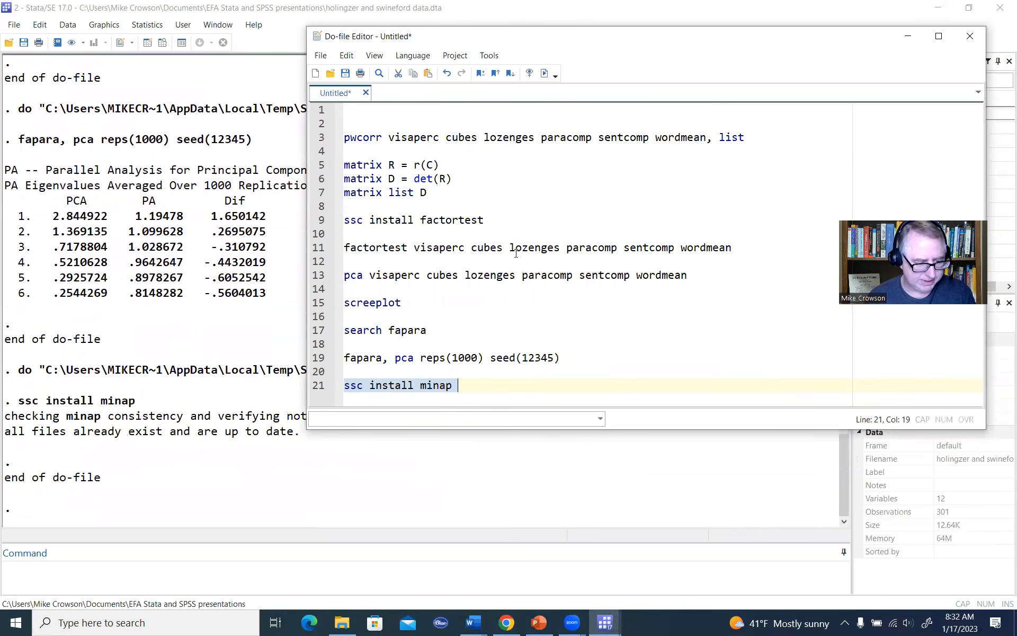
Step: Add the command minap visaperc cubes lozenges paracomp sentcomp wordmean on line 23 of the do-file
{"action": "left_click", "coordinate": [489, 383]}
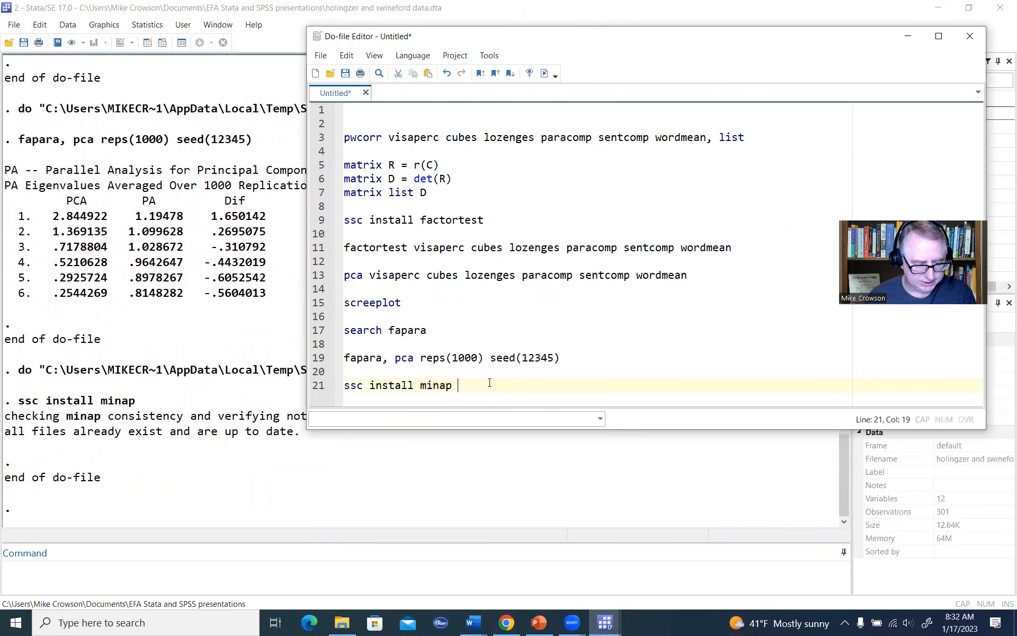
{"action": "key", "text": "Return"}
{"action": "key", "text": "Return"}
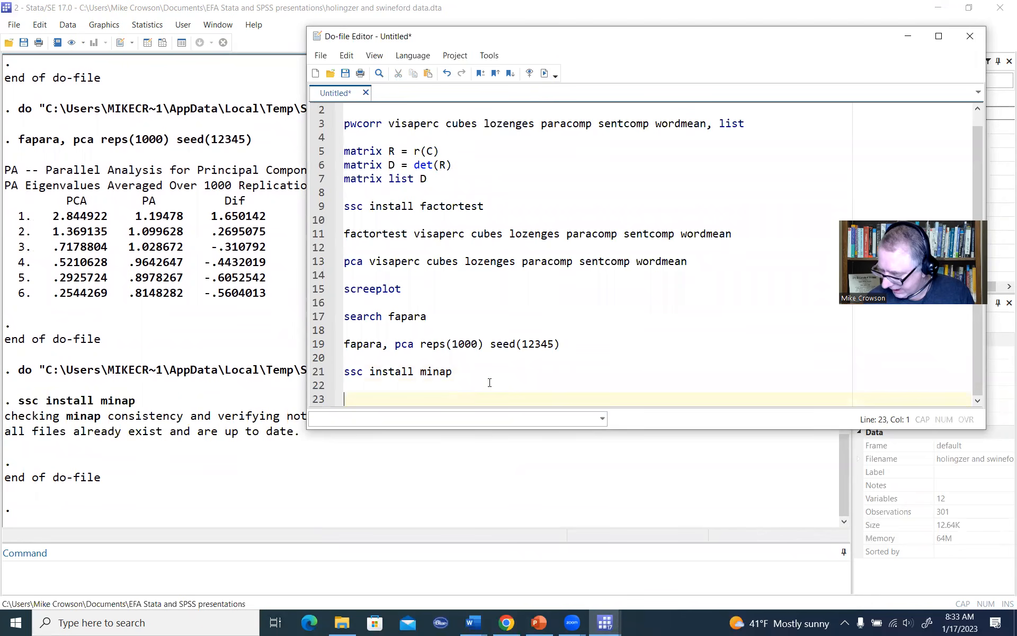
{"action": "type", "text": "minap"}
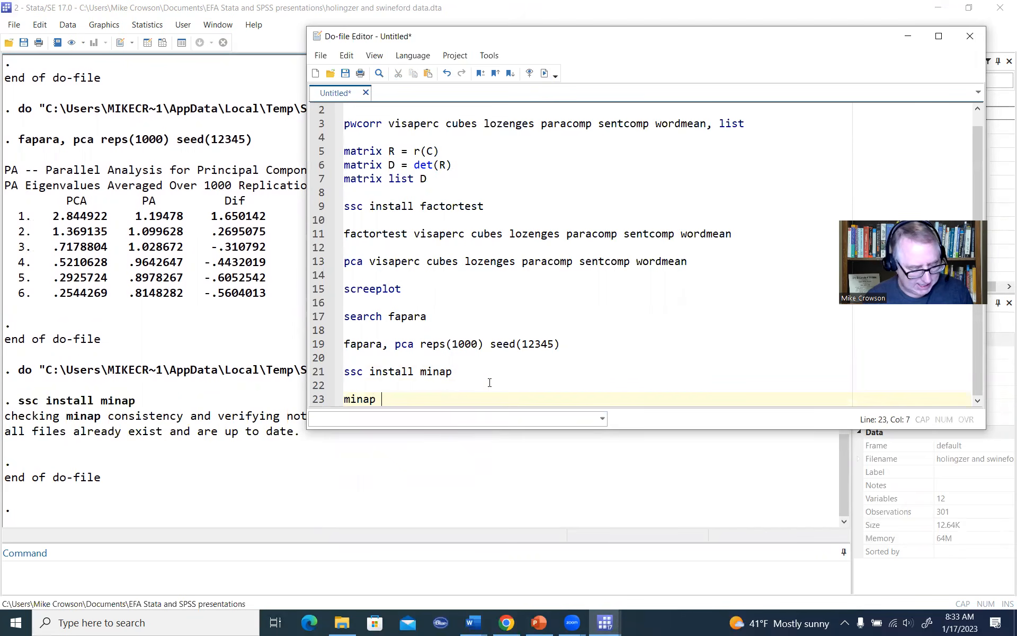
{"action": "type", "text": "visaperc cubes lozenges paracomp sentcomp wordmean"}
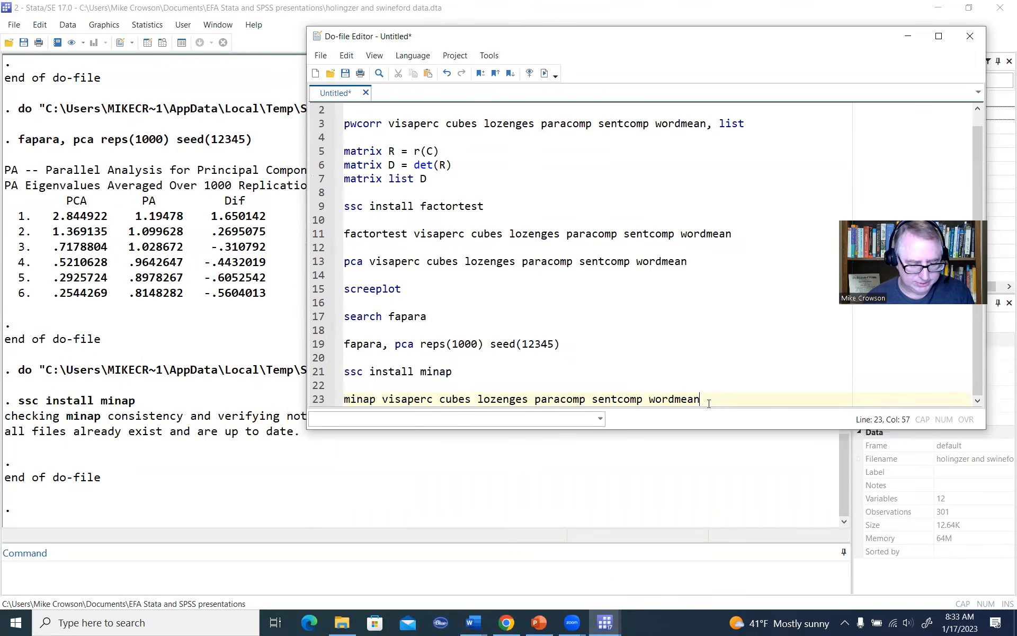
Step: Execute only the minap visaperc cubes lozenges paracomp sentcomp wordmean line of the do-file
{"action": "key", "text": "shift+Left"}
{"action": "key", "text": "shift+Left"}
{"action": "key", "text": "shift+Left"}
{"action": "key", "text": "shift+Left"}
{"action": "key", "text": "shift+Left"}
{"action": "key", "text": "shift+Left"}
{"action": "key", "text": "shift+Left"}
{"action": "key", "text": "shift+Left"}
{"action": "key", "text": "shift+Left"}
{"action": "key", "text": "shift+Left"}
{"action": "key", "text": "shift+Left"}
{"action": "key", "text": "shift+Left"}
{"action": "key", "text": "shift+Left"}
{"action": "key", "text": "shift+Left"}
{"action": "key", "text": "shift+Left"}
{"action": "key", "text": "shift+Left"}
{"action": "key", "text": "shift+Left"}
{"action": "key", "text": "shift+Left"}
{"action": "key", "text": "shift+Left"}
{"action": "key", "text": "shift+Left"}
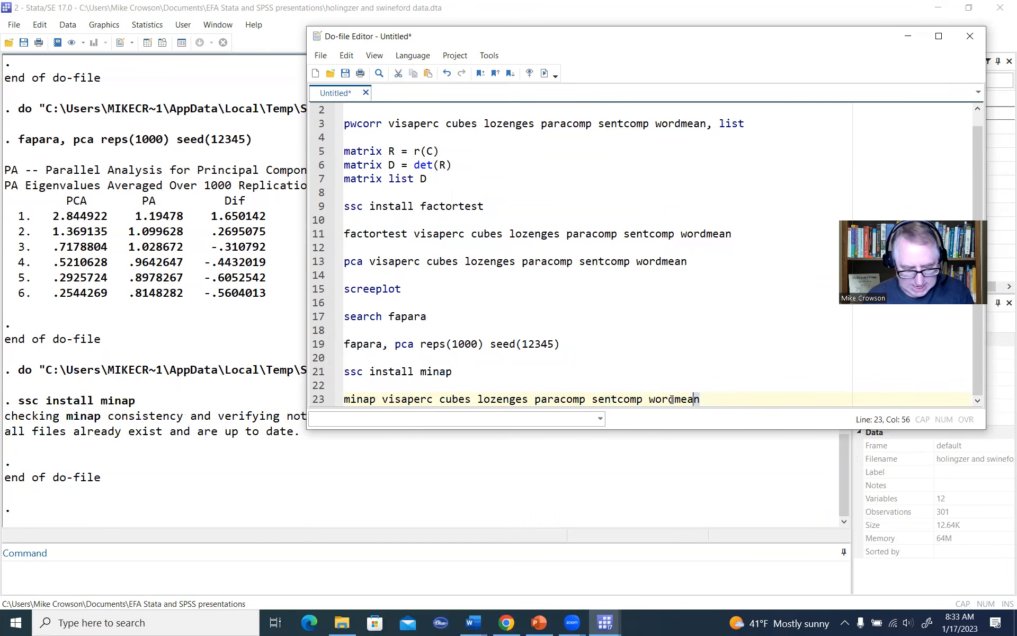
{"action": "left_click", "coordinate": [543, 73]}
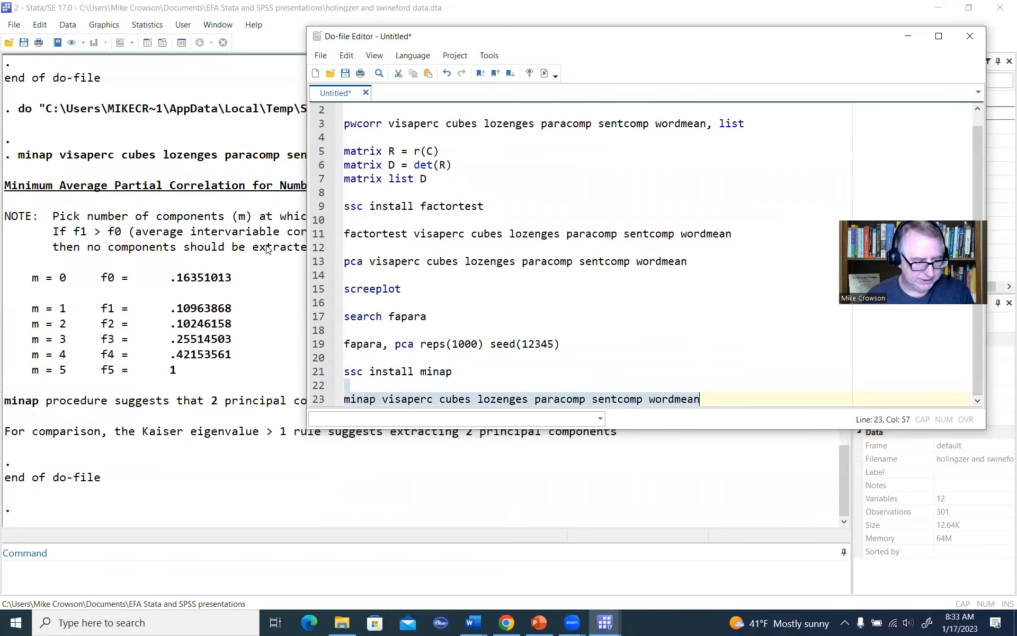
Step: Bring the minap output forward, pen-mark the first component rows and the f1 to f4 values, underline f2, and clear the drawings
{"action": "left_click", "coordinate": [267, 249]}
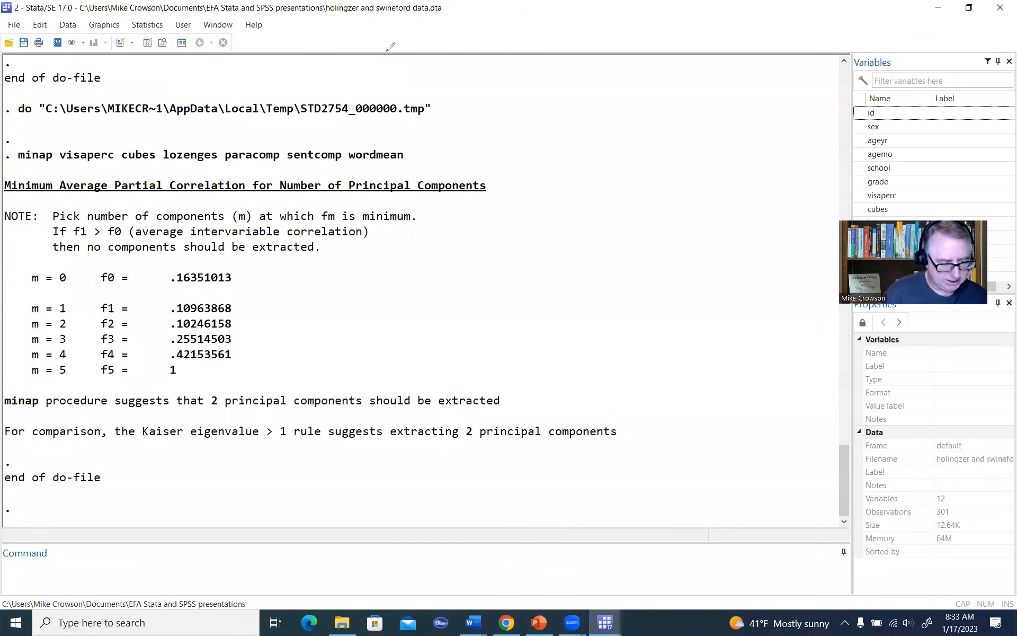
{"action": "left_click", "coordinate": [74, 307]}
{"action": "left_click_drag", "start_coordinate": [81, 300], "coordinate": [74, 335]}
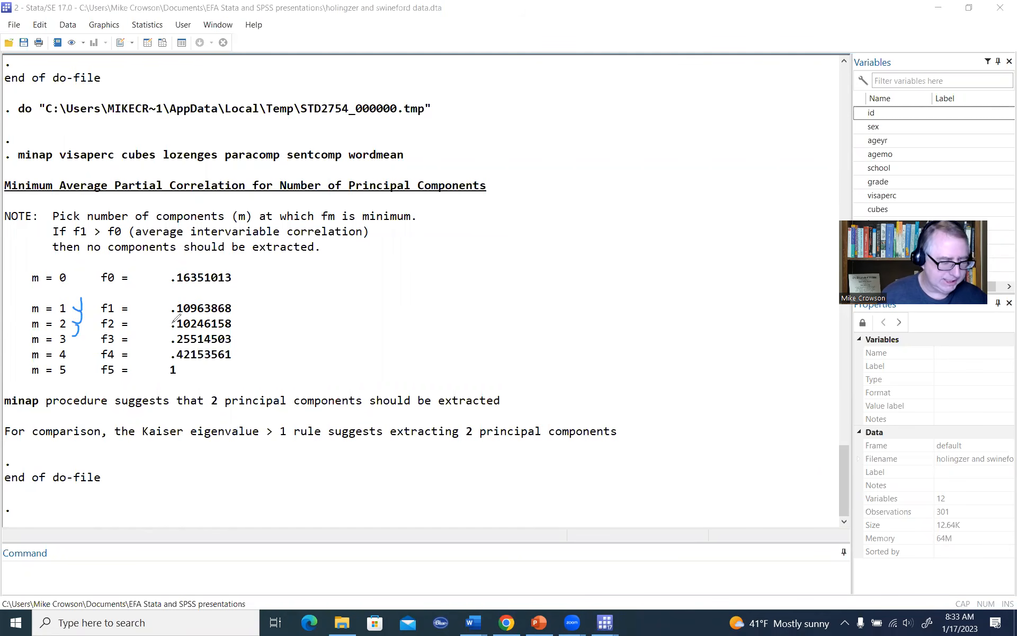
{"action": "left_click", "coordinate": [236, 301]}
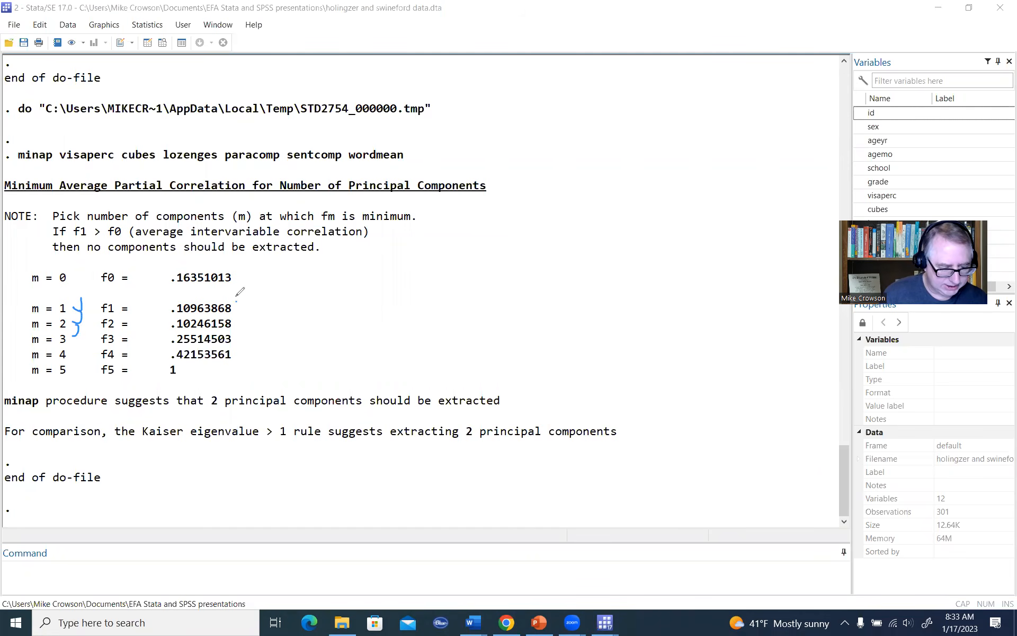
{"action": "left_click_drag", "start_coordinate": [236, 298], "coordinate": [240, 364]}
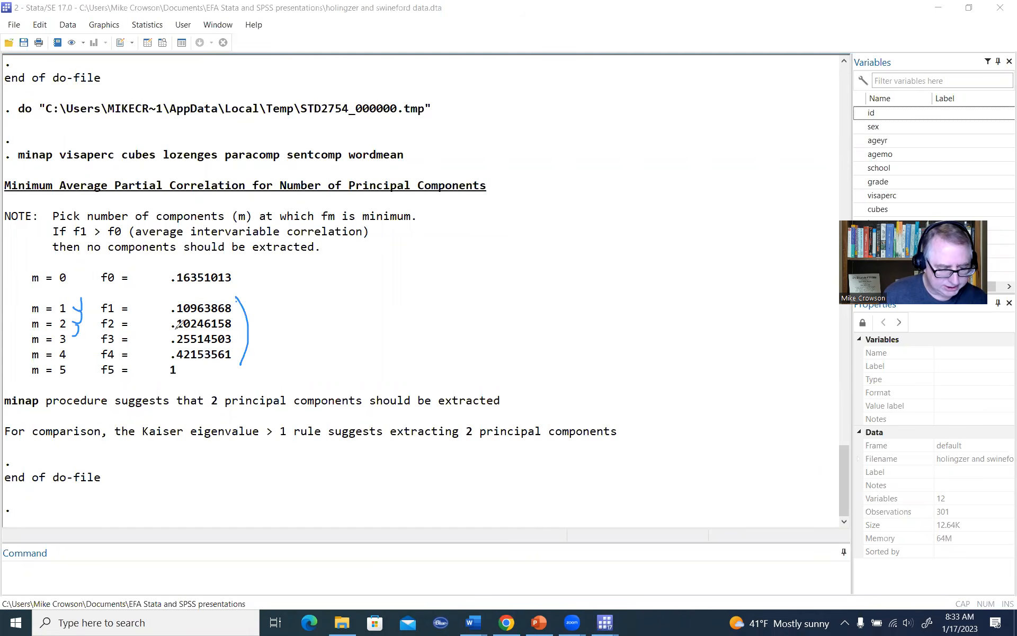
{"action": "left_click_drag", "start_coordinate": [176, 330], "coordinate": [231, 329]}
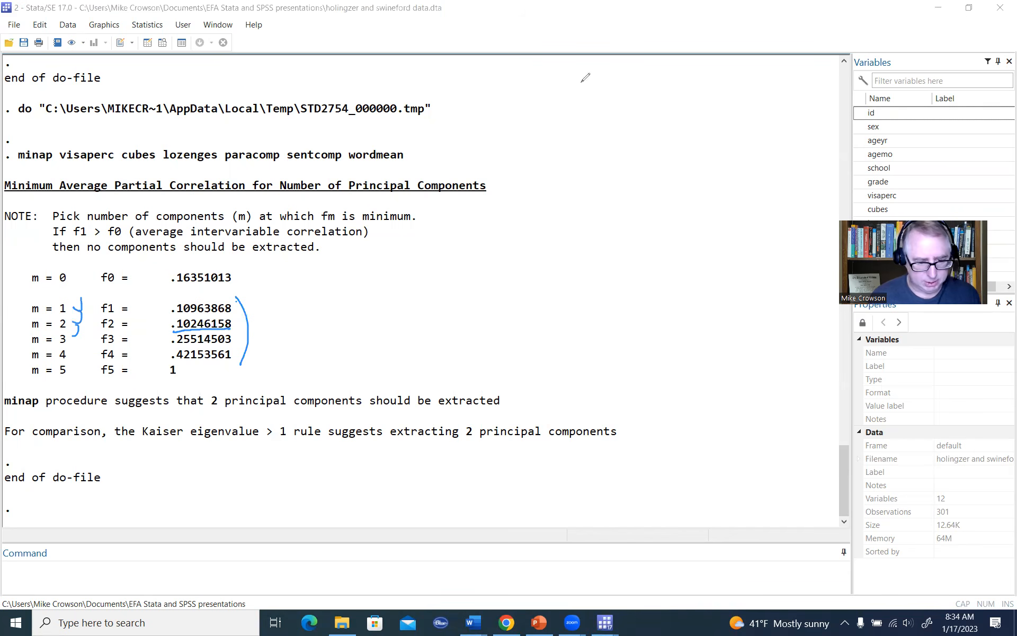
{"action": "left_click", "coordinate": [625, 5]}
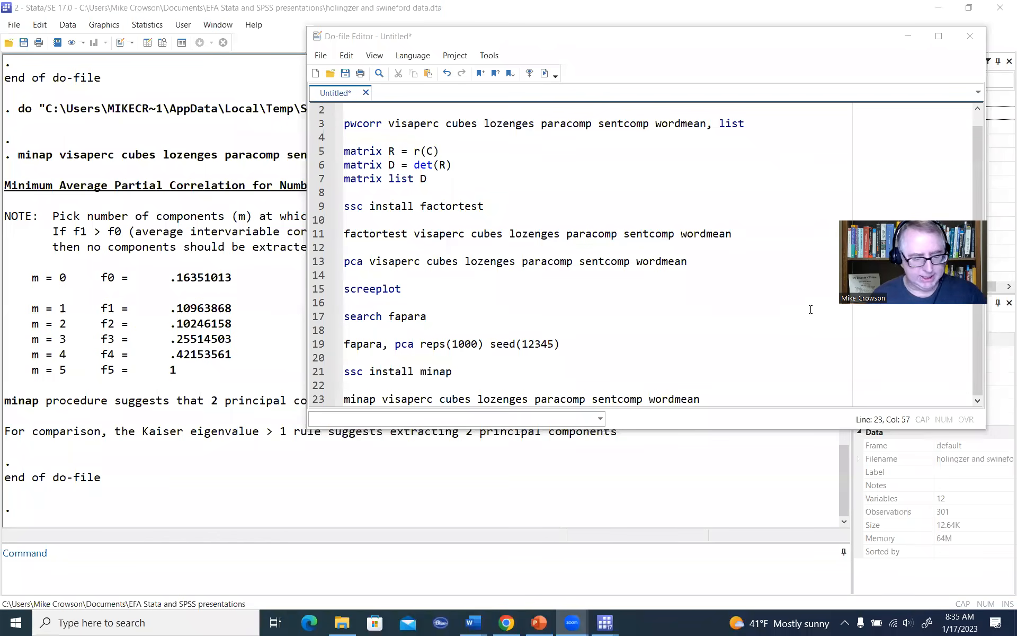
Step: Add the command factor visaperc cubes lozenges paracomp sentcomp wordmean, ml on line 25 of the do-file
{"action": "left_click", "coordinate": [721, 399]}
{"action": "key", "text": "Return"}
{"action": "key", "text": "Return"}
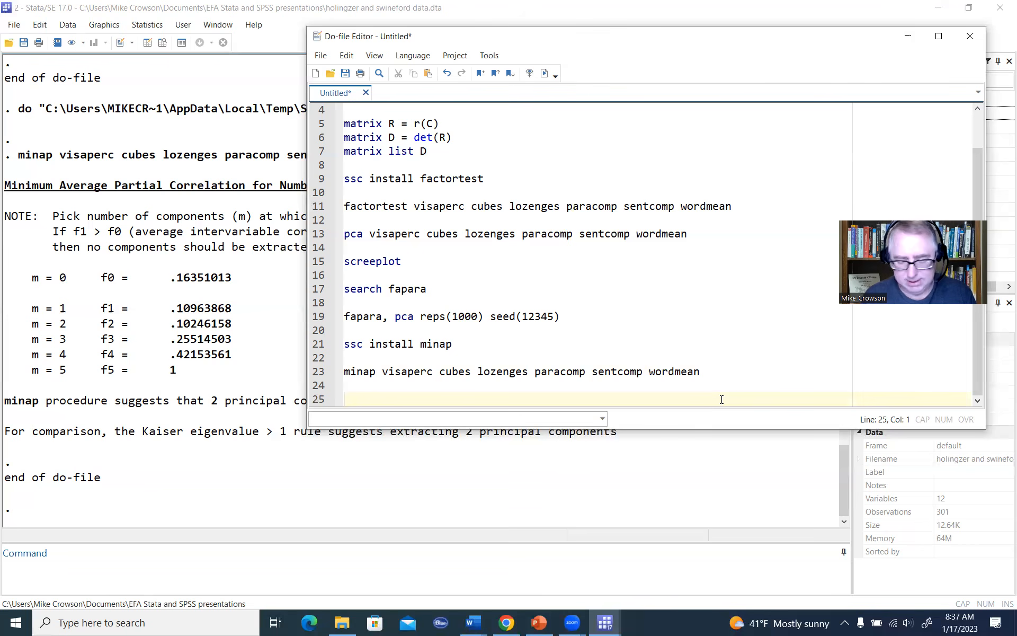
{"action": "type", "text": "factor"}
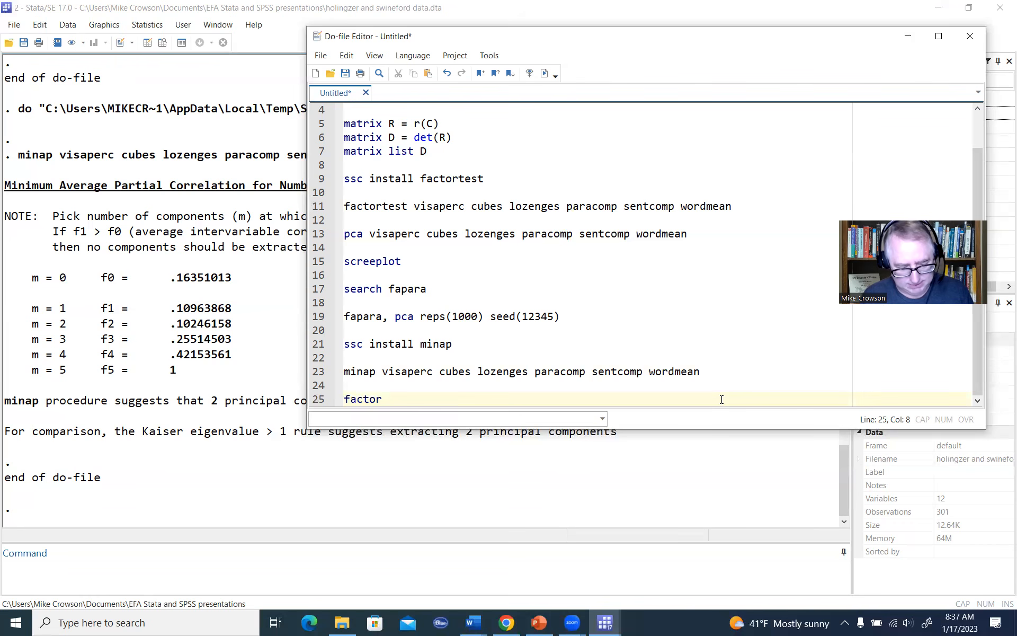
{"action": "type", "text": "visaperc cubes lozenges paracomp sentcomp wordmean"}
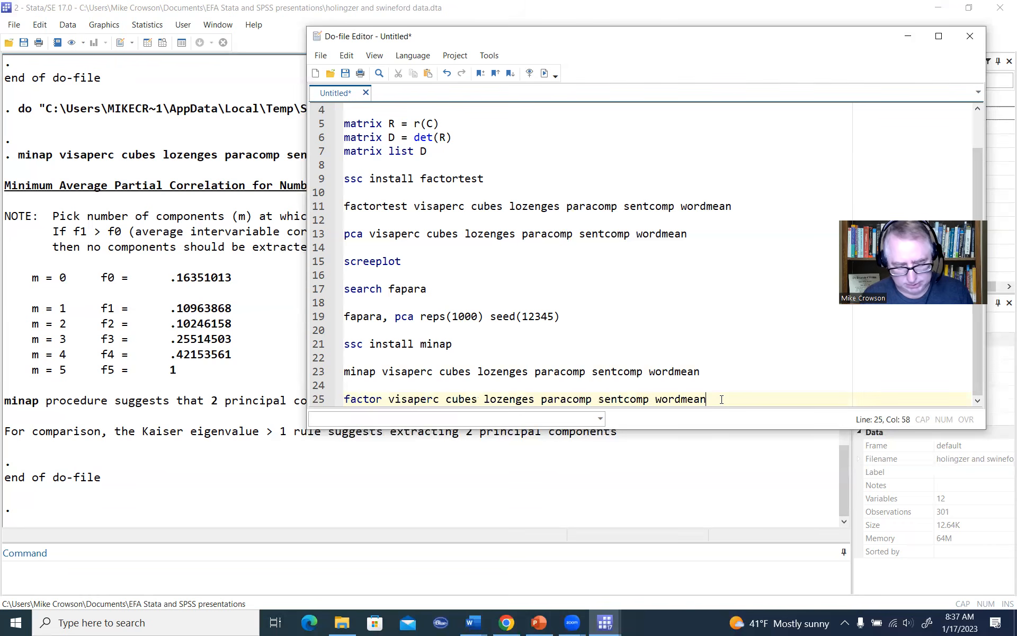
{"action": "type", "text": ","}
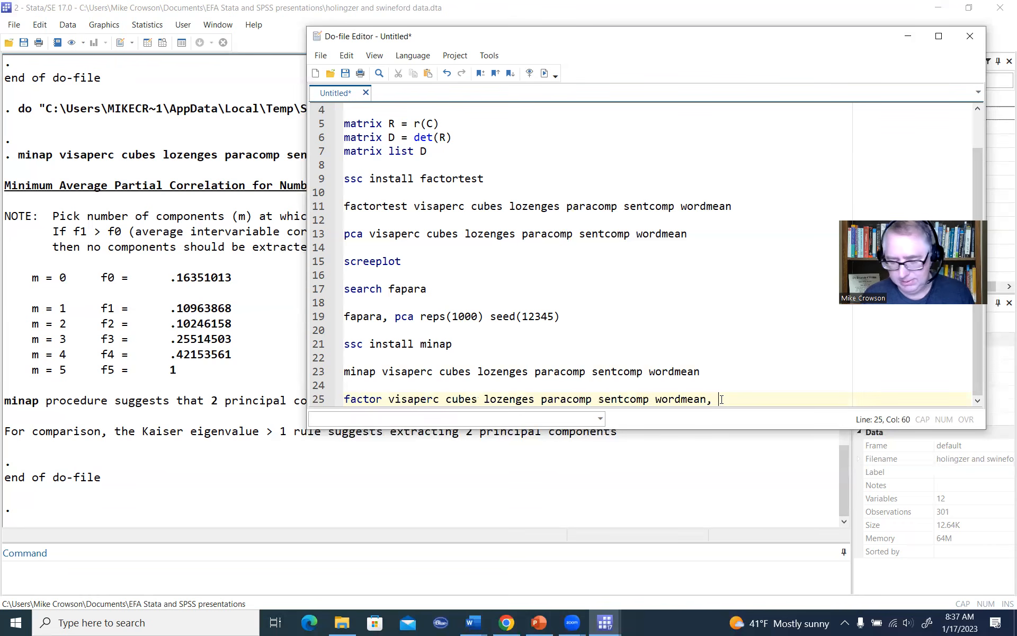
{"action": "type", "text": " ml"}
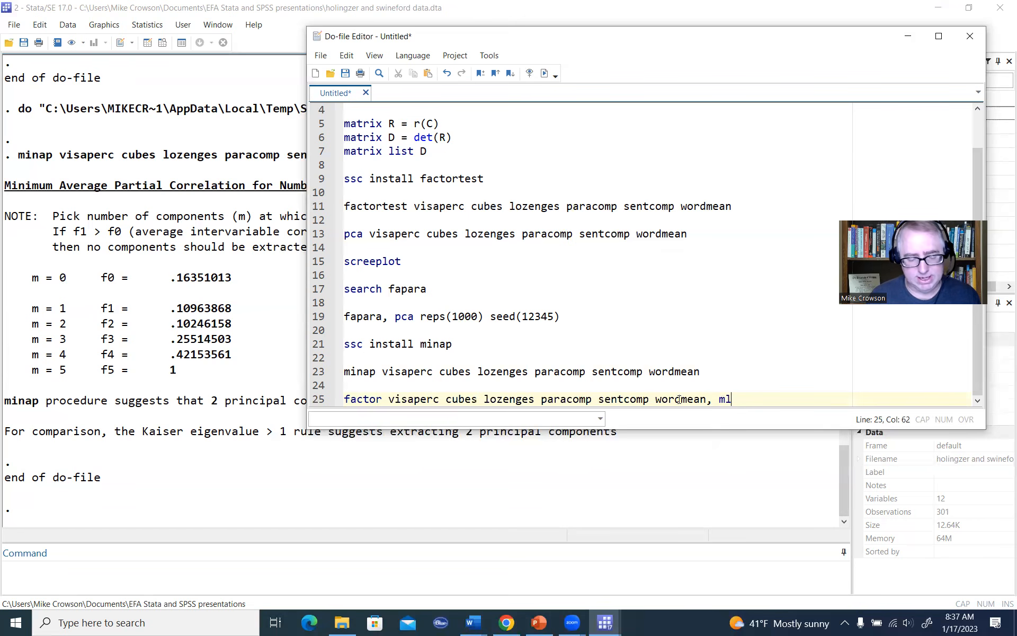
Step: Prefix the factor command on line 25 with quietly
{"action": "left_click", "coordinate": [345, 398]}
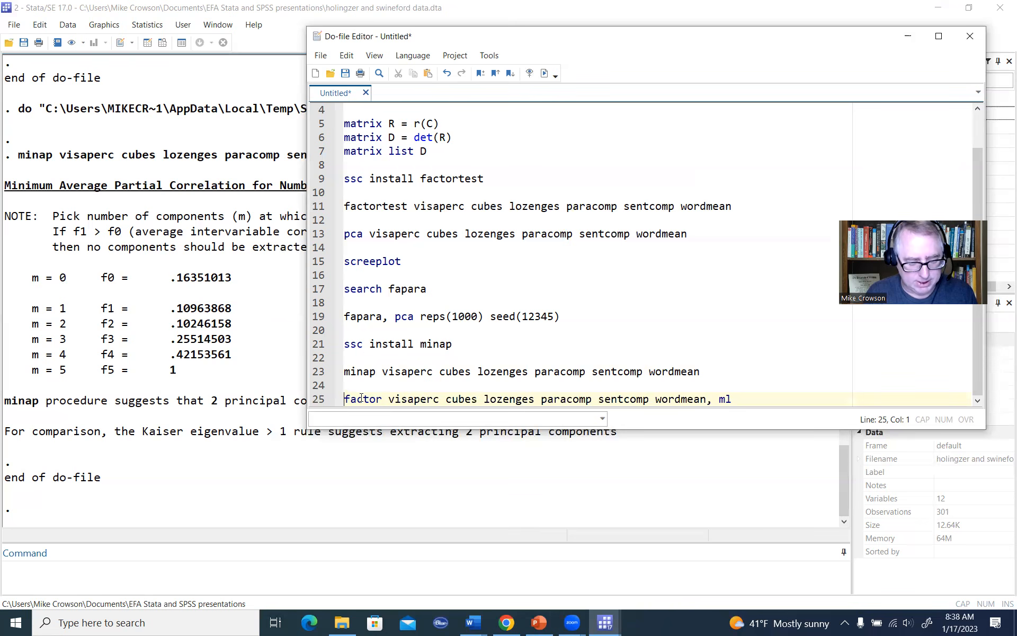
{"action": "type", "text": "q"}
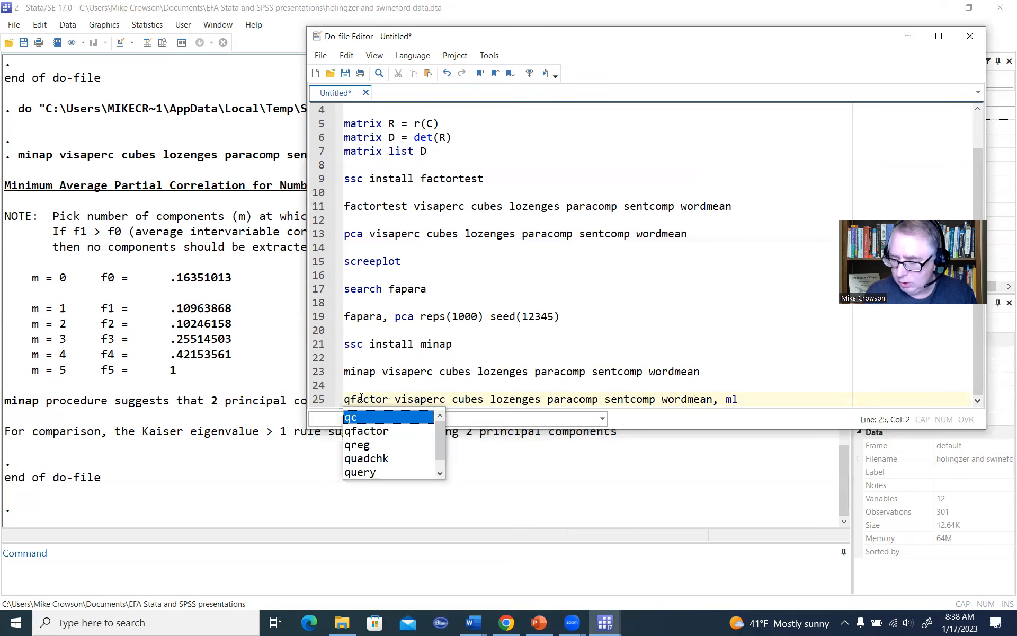
{"action": "type", "text": "uietl"}
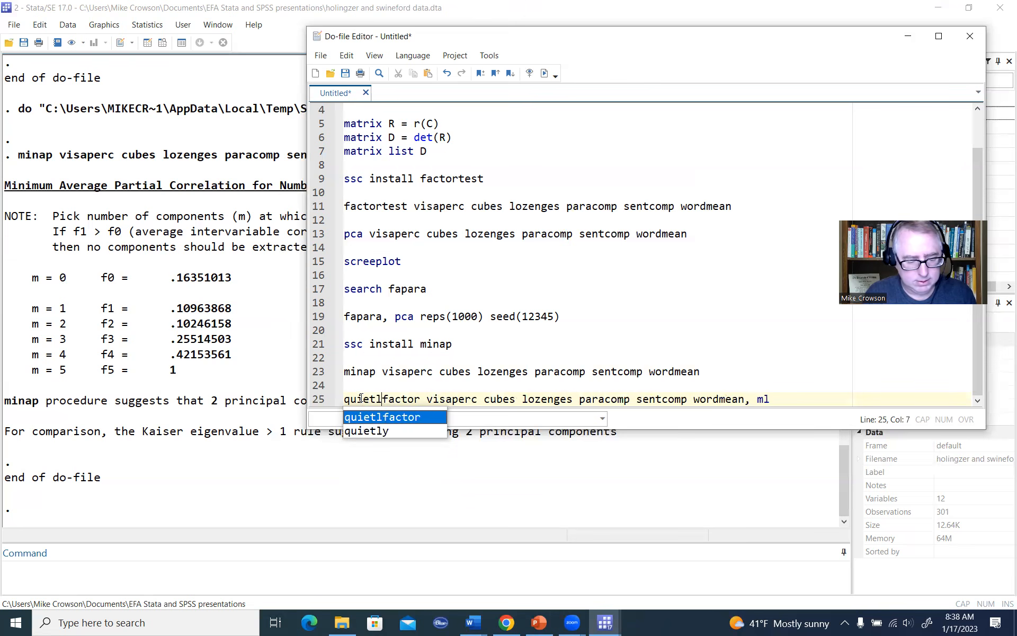
{"action": "type", "text": "y"}
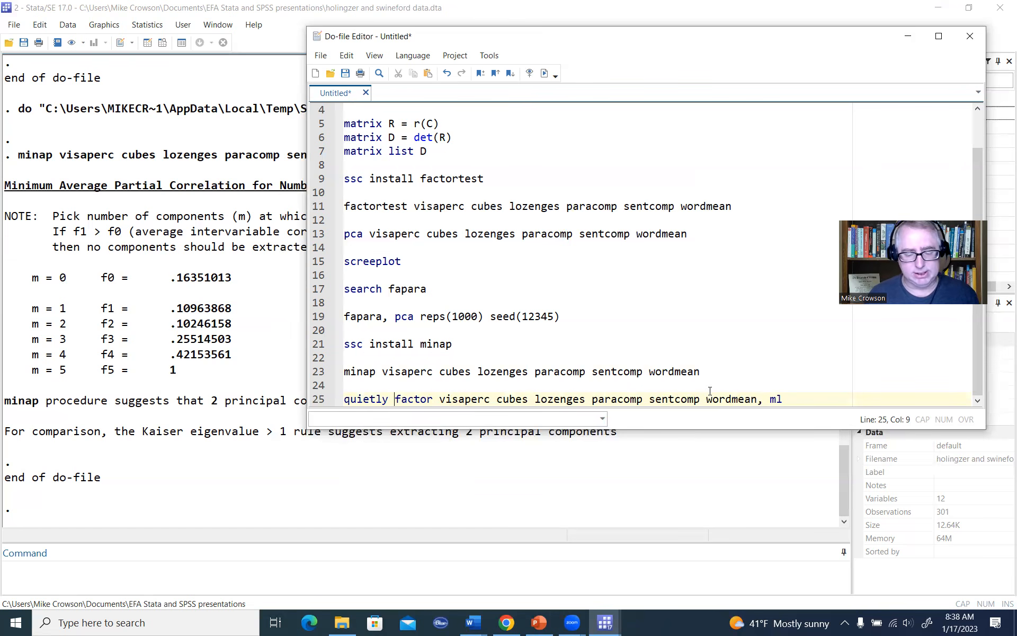
Step: Execute only the quietly factor line of the do-file
{"action": "left_click", "coordinate": [792, 397]}
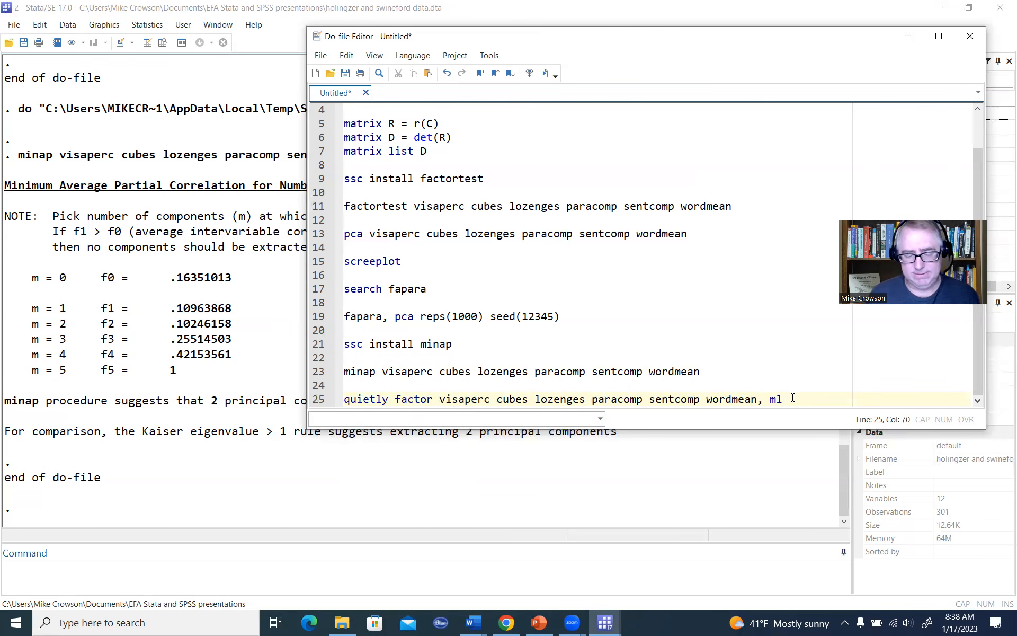
{"action": "left_click_drag", "start_coordinate": [792, 399], "coordinate": [343, 399]}
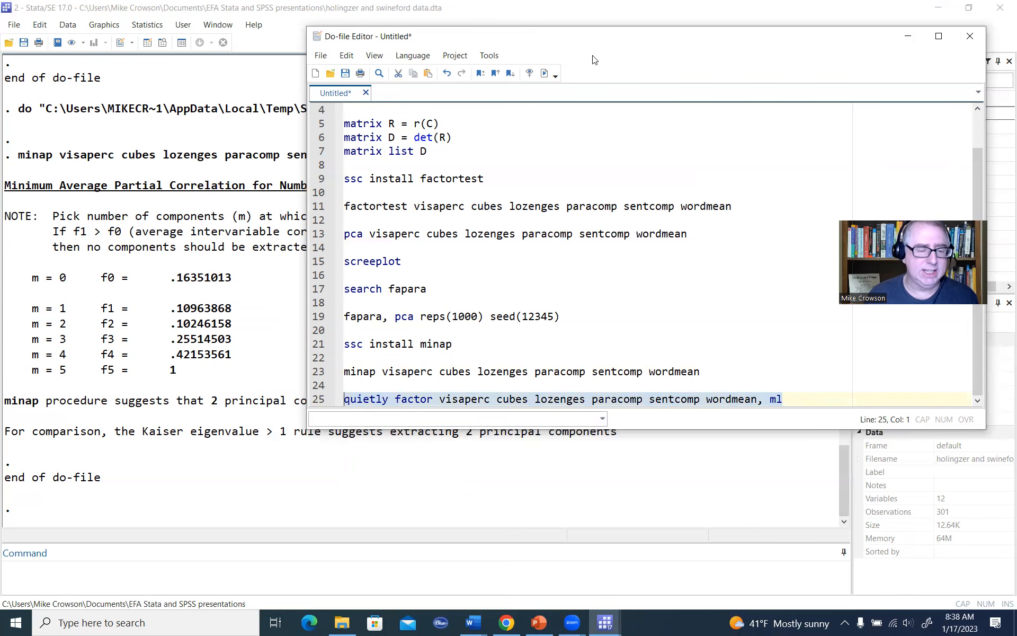
{"action": "left_click", "coordinate": [545, 73]}
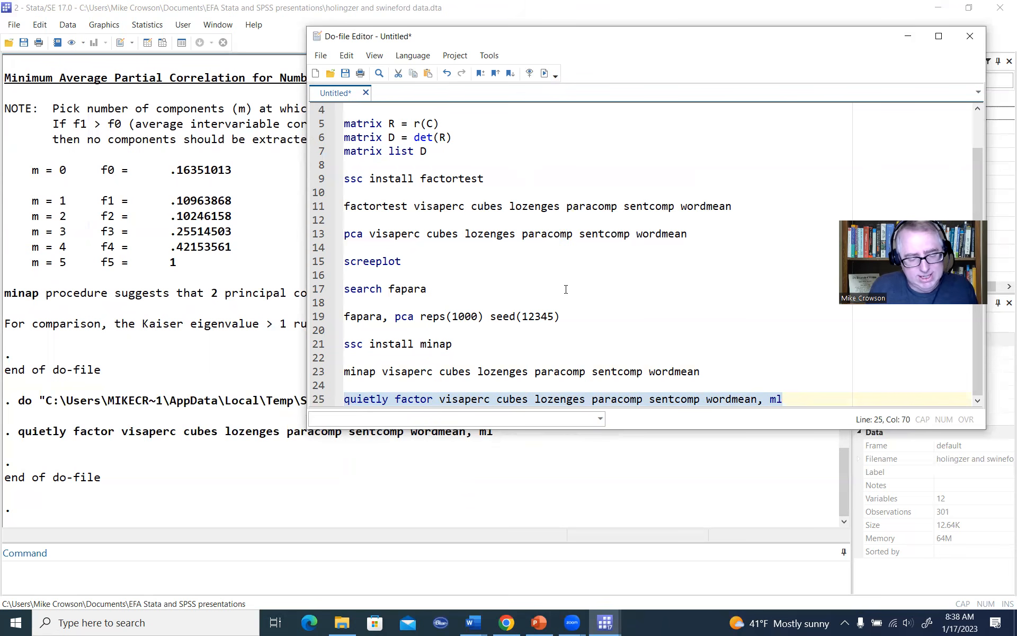
Step: Add the command estat factors on line 27 of the do-file
{"action": "left_click", "coordinate": [794, 398]}
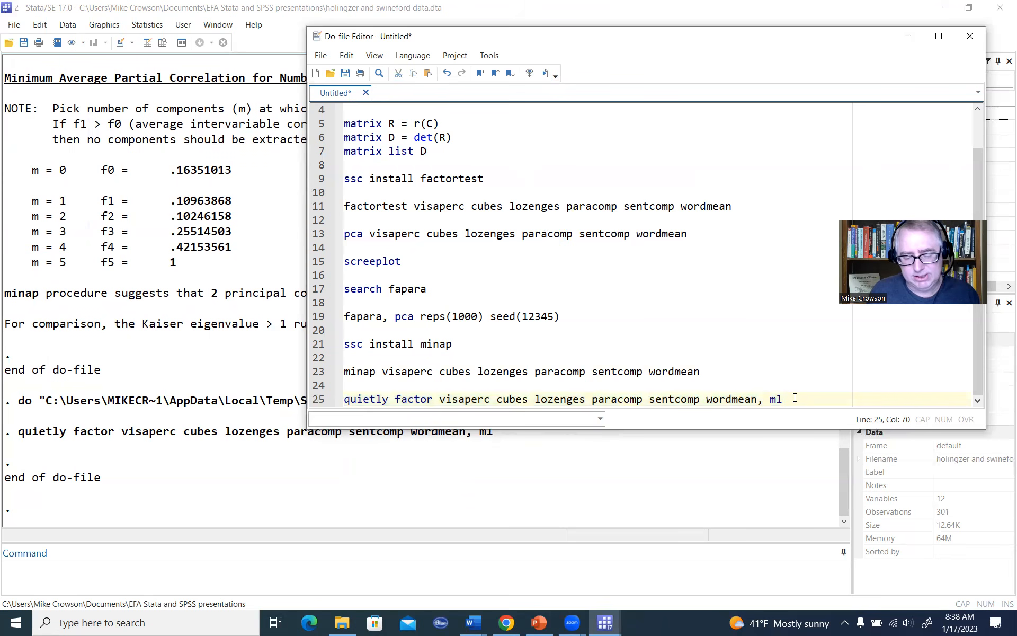
{"action": "key", "text": "Return"}
{"action": "key", "text": "Return"}
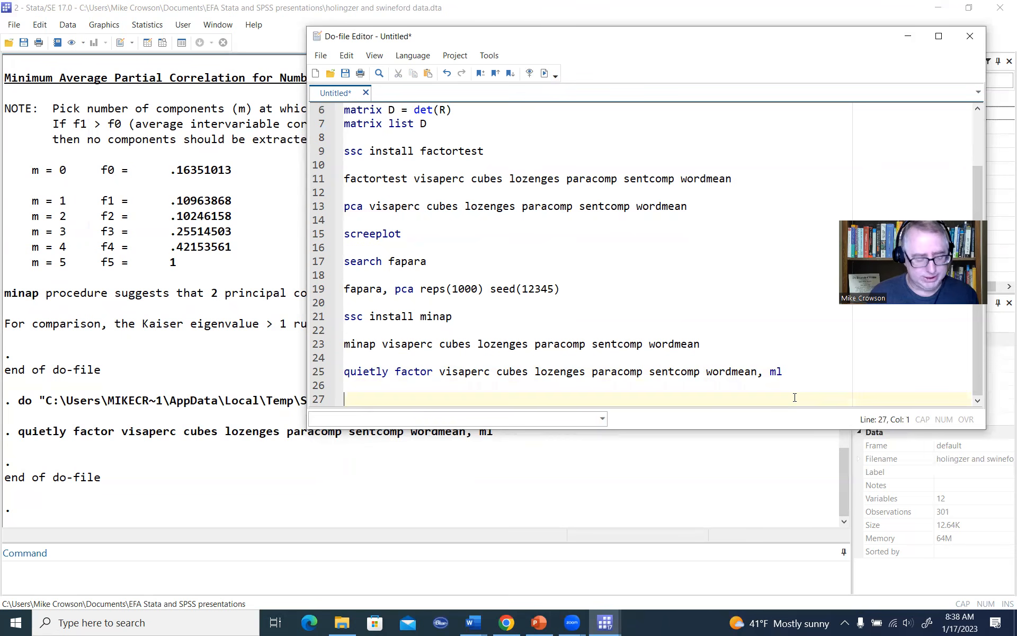
{"action": "type", "text": "estat"}
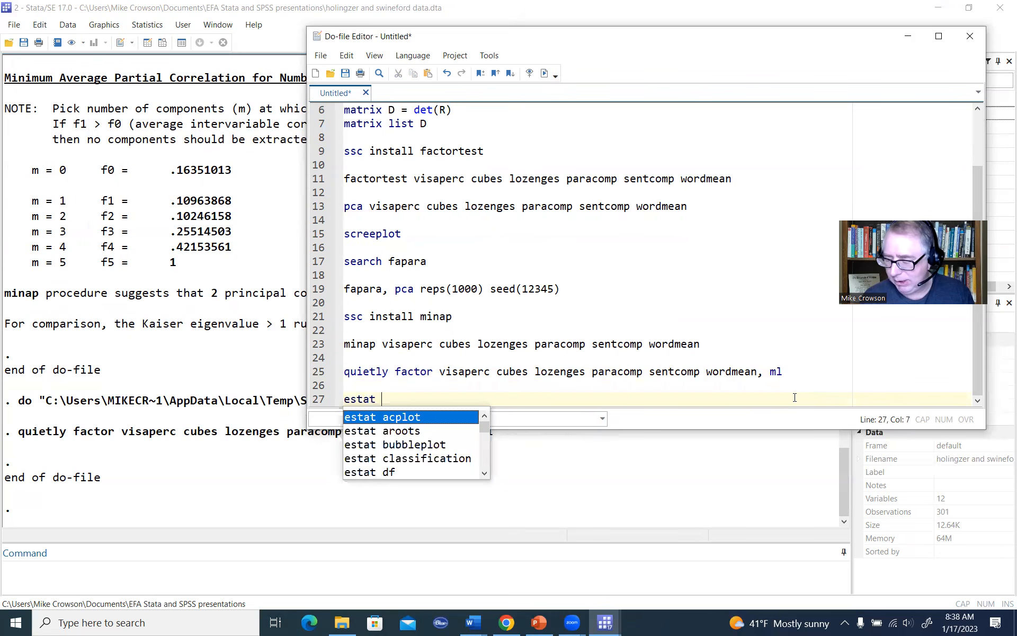
{"action": "type", "text": " factors"}
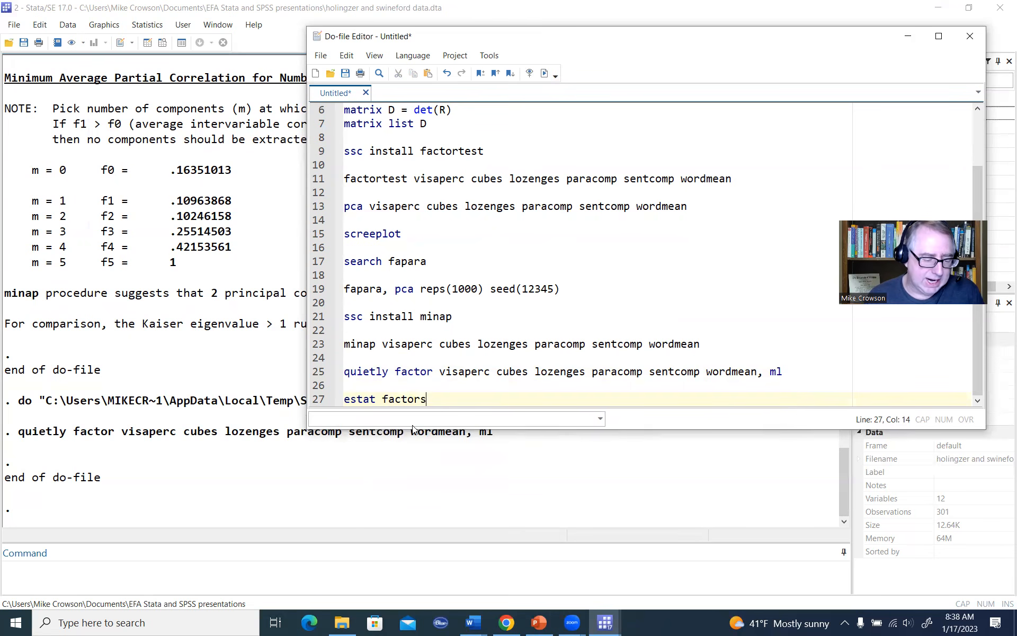
Step: Execute only the estat factors line and move the Do-file Editor aside to uncover the output table
{"action": "left_click_drag", "start_coordinate": [427, 399], "coordinate": [338, 395]}
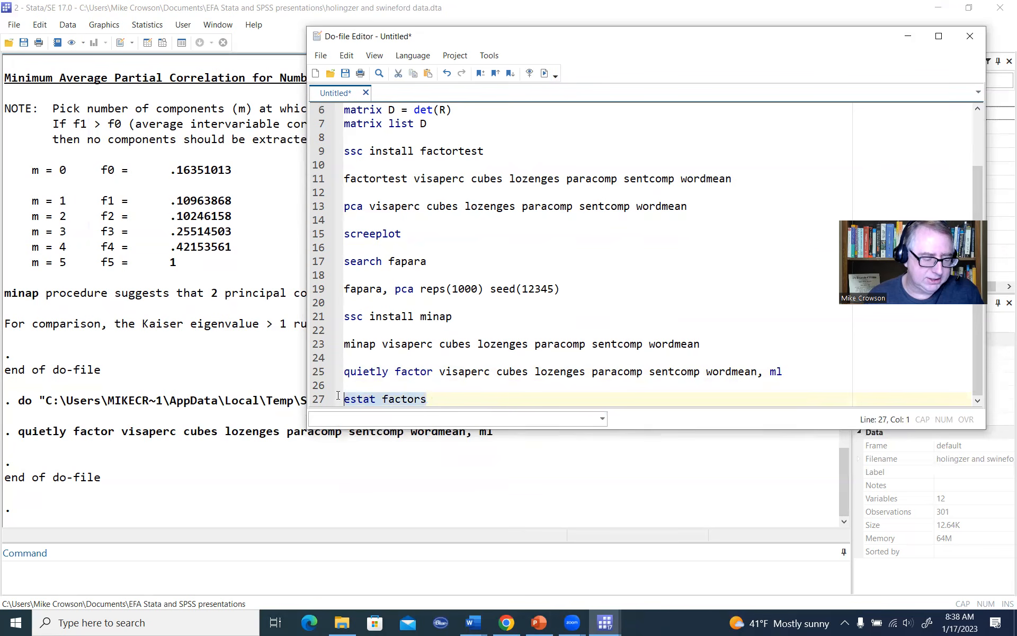
{"action": "left_click", "coordinate": [544, 73]}
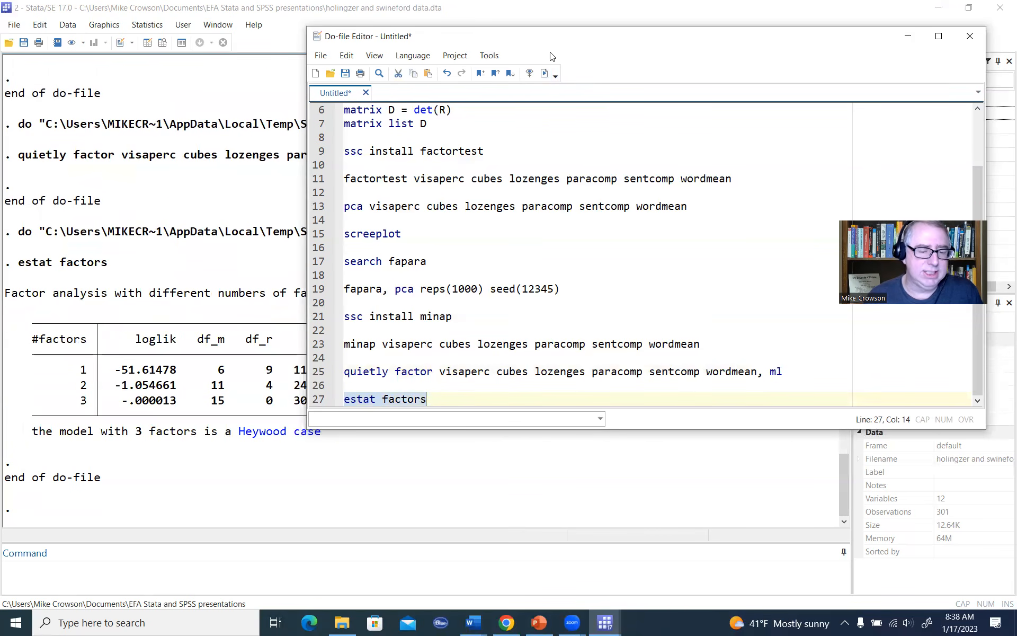
{"action": "left_click_drag", "start_coordinate": [809, 48], "coordinate": [967, 30]}
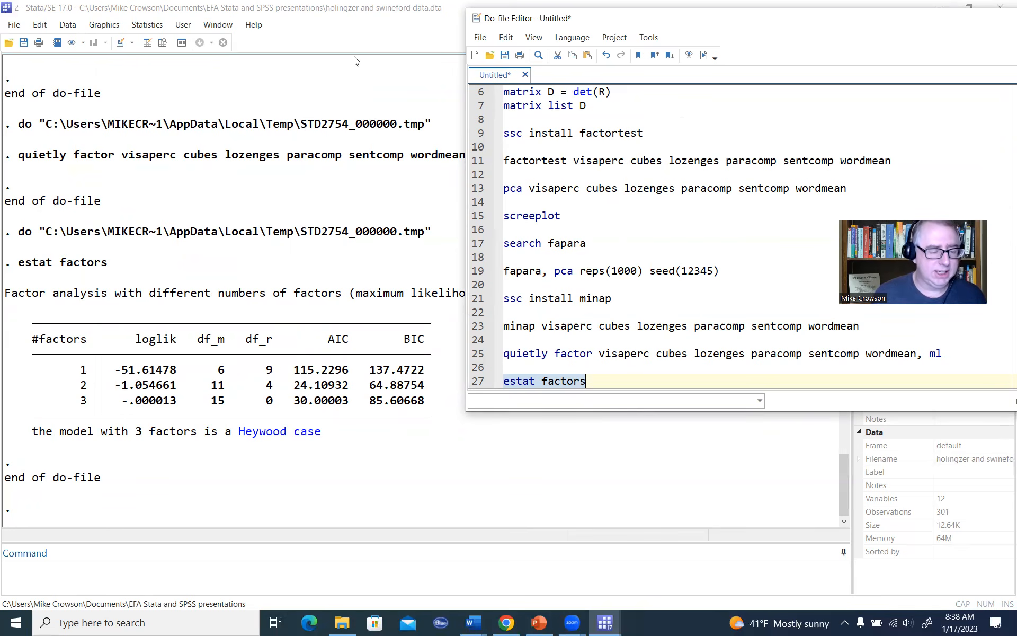
Step: Circle the AIC and BIC headings, tick the loglik heading and factor rows, underline the two-factor AIC and BIC values, and clear the drawings
{"action": "left_click_drag", "start_coordinate": [461, 254], "coordinate": [460, 261]}
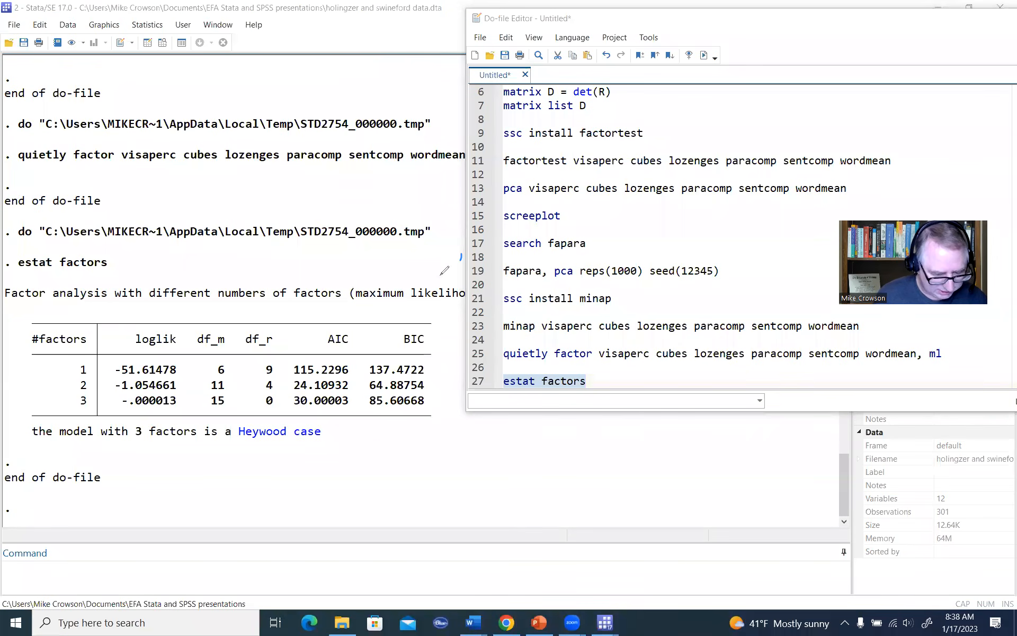
{"action": "mouse_move", "coordinate": [340, 320]}
{"action": "left_mouse_down"}
{"action": "mouse_move", "coordinate": [364, 350]}
{"action": "mouse_move", "coordinate": [339, 321]}
{"action": "left_mouse_up"}
{"action": "mouse_move", "coordinate": [405, 319]}
{"action": "left_mouse_down"}
{"action": "mouse_move", "coordinate": [417, 316]}
{"action": "mouse_move", "coordinate": [395, 321]}
{"action": "left_mouse_up"}
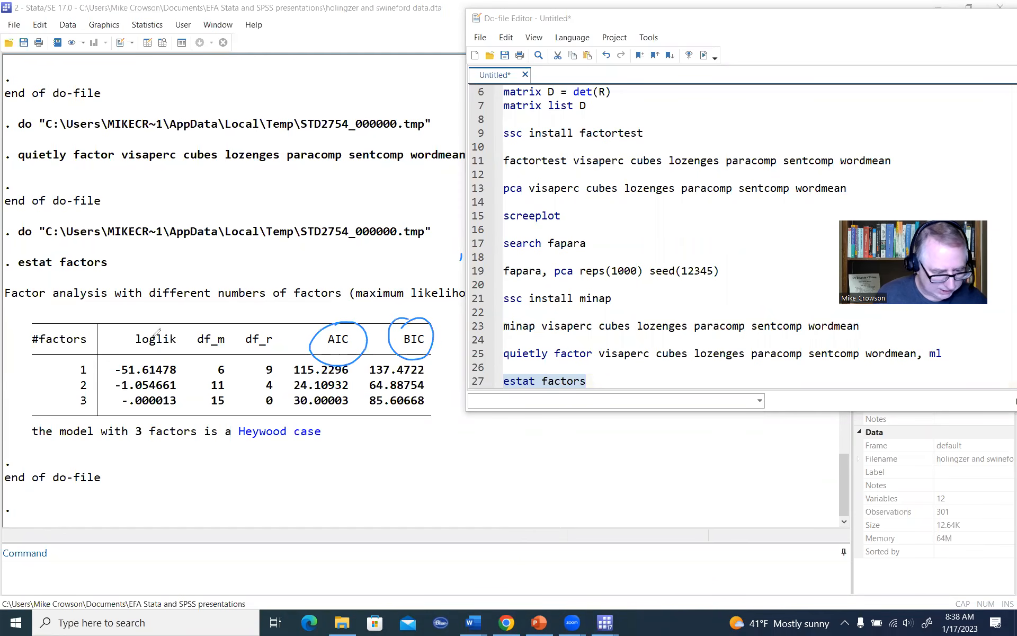
{"action": "left_click_drag", "start_coordinate": [171, 312], "coordinate": [170, 322]}
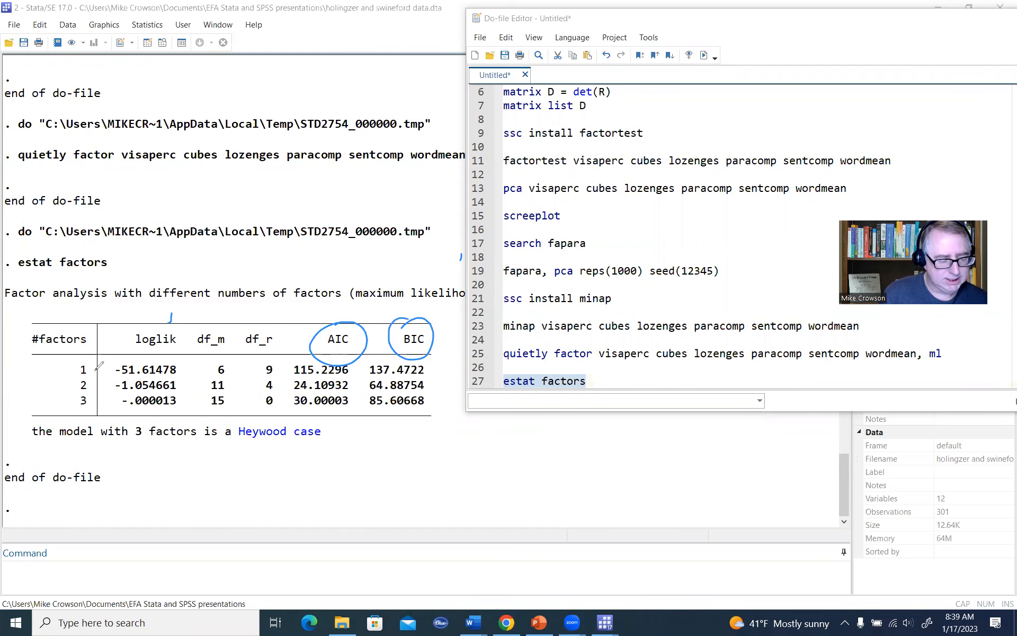
{"action": "left_click_drag", "start_coordinate": [98, 356], "coordinate": [97, 399]}
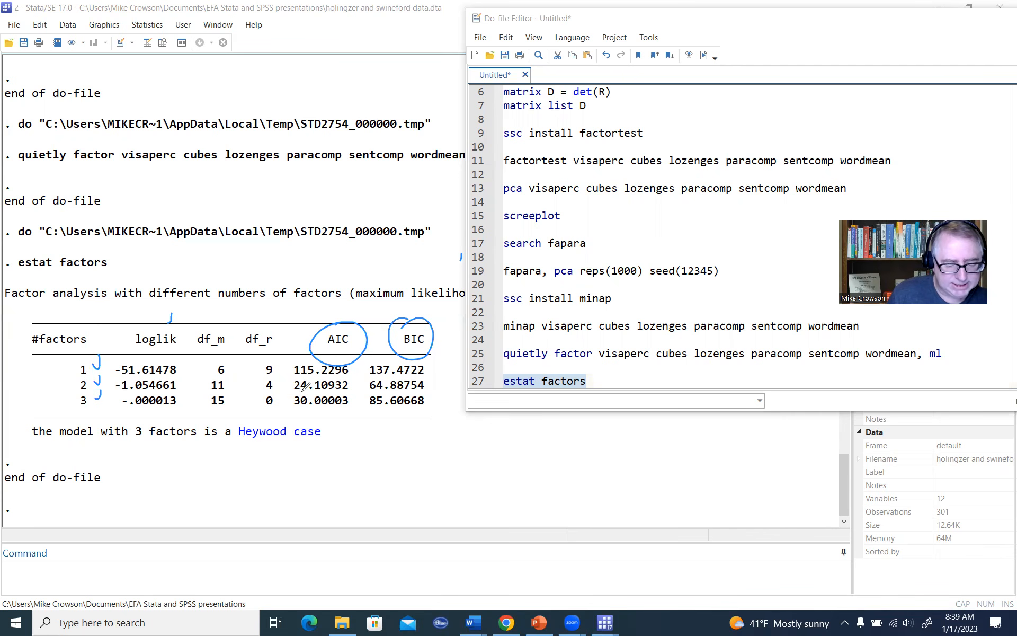
{"action": "left_click_drag", "start_coordinate": [303, 392], "coordinate": [414, 391]}
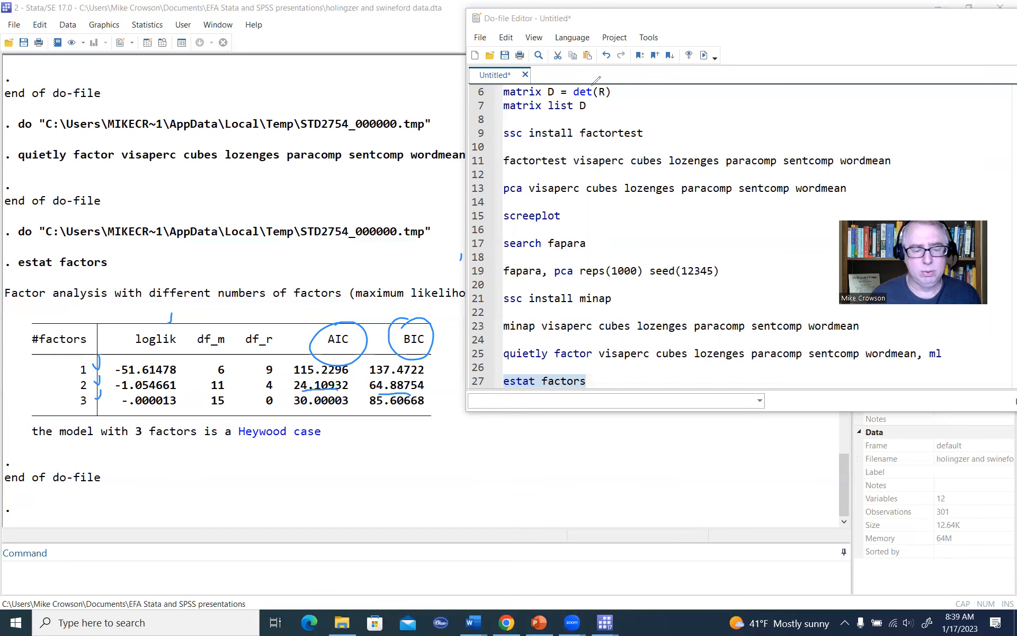
{"action": "left_click", "coordinate": [634, 63]}
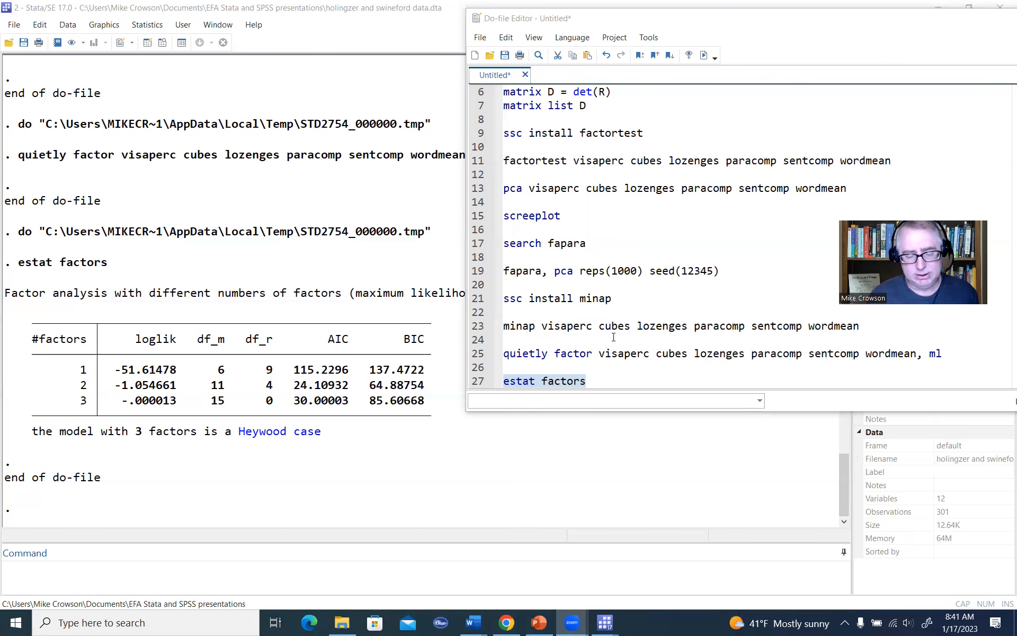
Step: Start a factor command on line 30 of the do-file with visaperc cubes lozenges paracomp sentcomp wordmean
{"action": "left_click", "coordinate": [601, 378]}
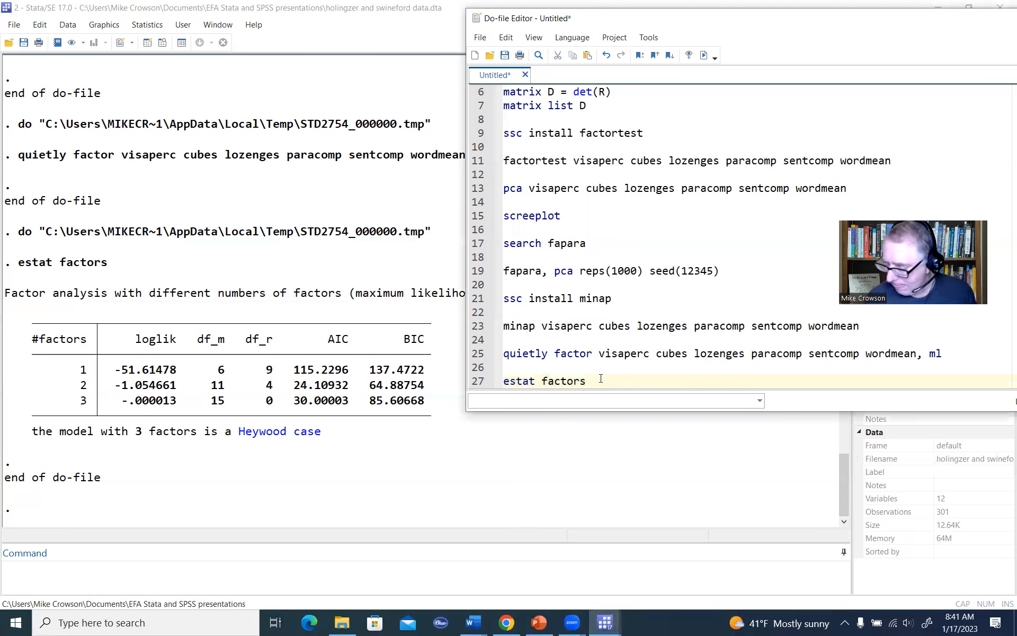
{"action": "key", "text": "Return"}
{"action": "key", "text": "Return"}
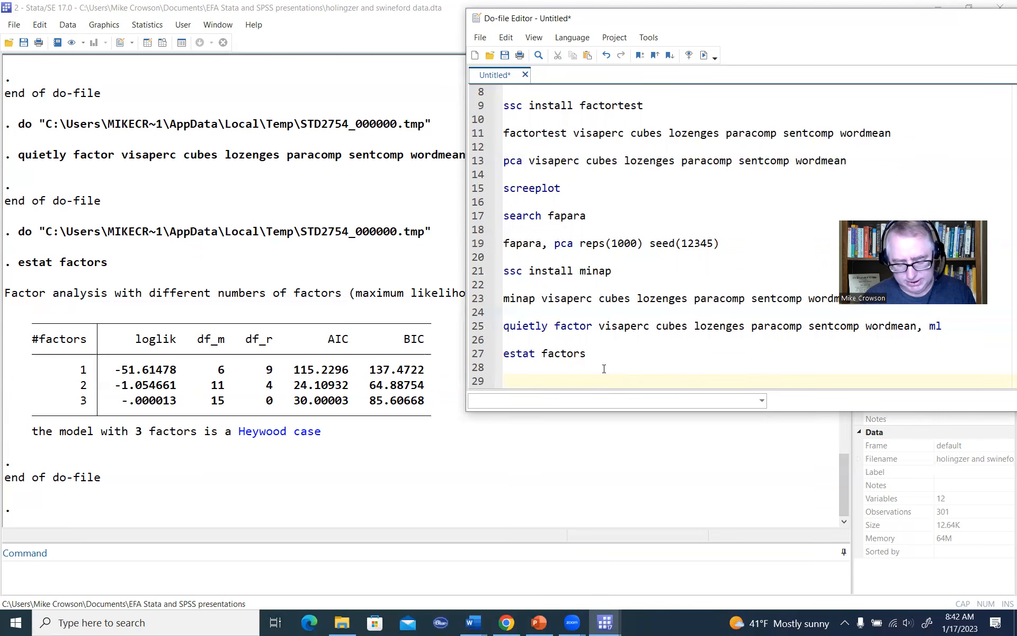
{"action": "key", "text": "Return"}
{"action": "type", "text": "gsvy"}
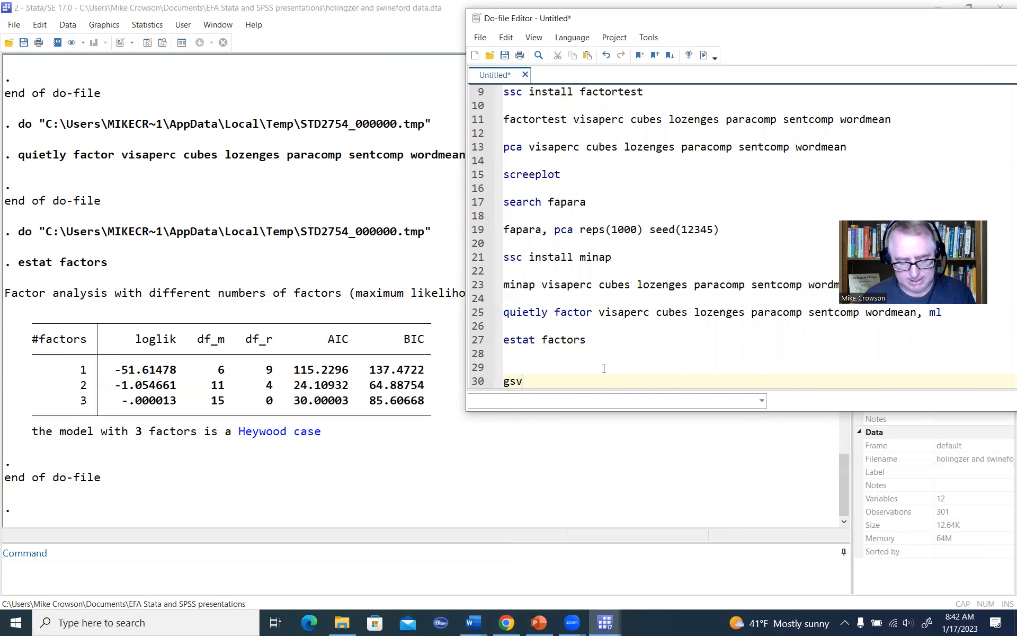
{"action": "key", "text": "BackSpace"}
{"action": "key", "text": "BackSpace"}
{"action": "key", "text": "BackSpace"}
{"action": "key", "text": "BackSpace"}
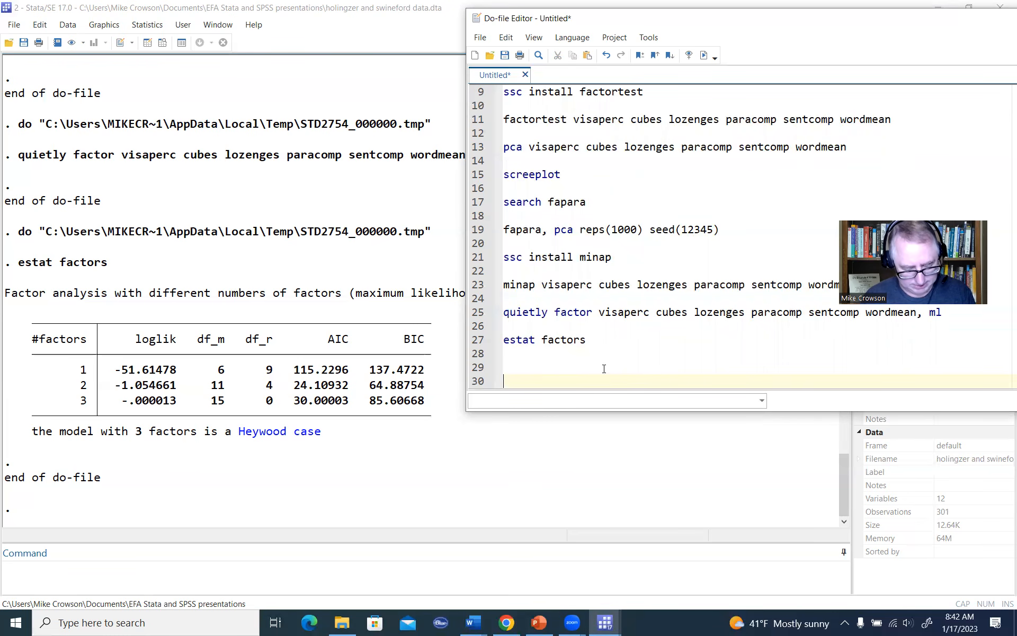
{"action": "type", "text": "factor"}
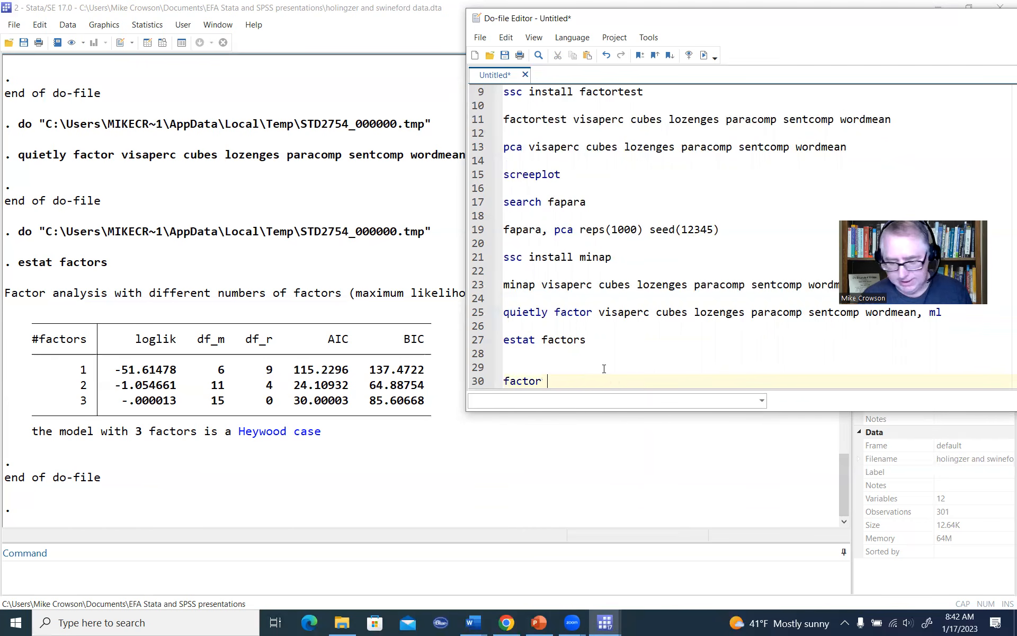
{"action": "type", "text": "visaperc cubes lozenges paracomp sentcomp wordmean"}
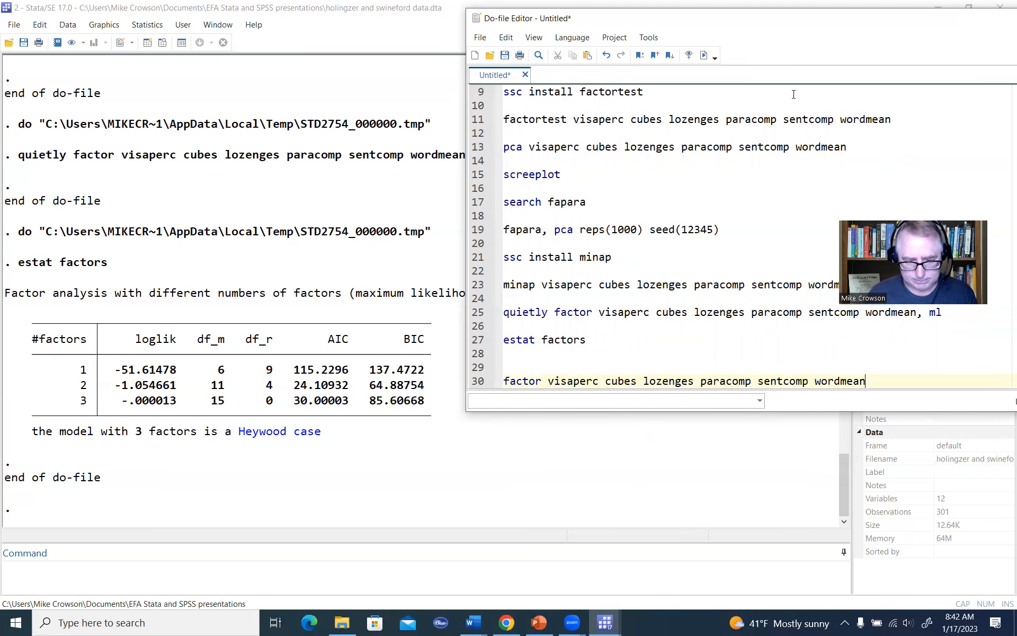
Step: Move the Do-file Editor to uncover the line's end and append the options , ipf factors(2) to the factor command
{"action": "left_click_drag", "start_coordinate": [804, 28], "coordinate": [552, 71]}
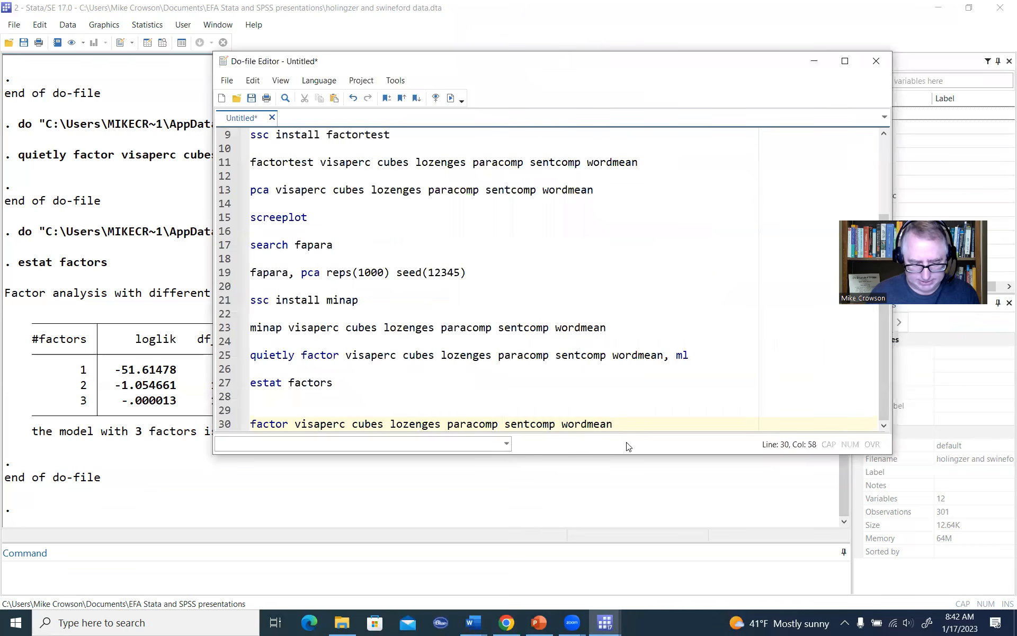
{"action": "type", "text": ", ipf"}
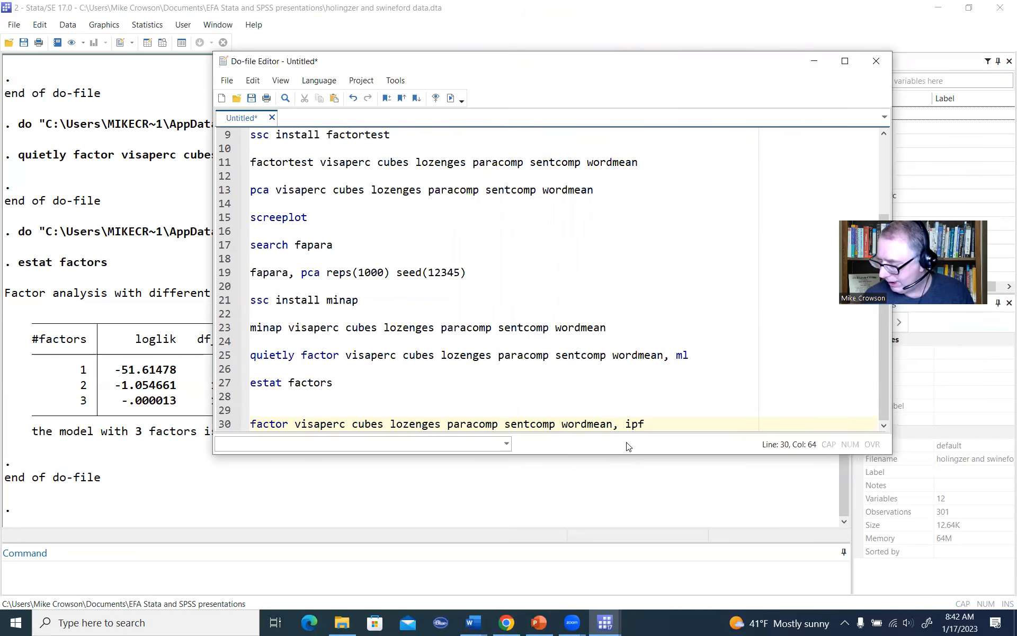
{"action": "type", "text": " f"}
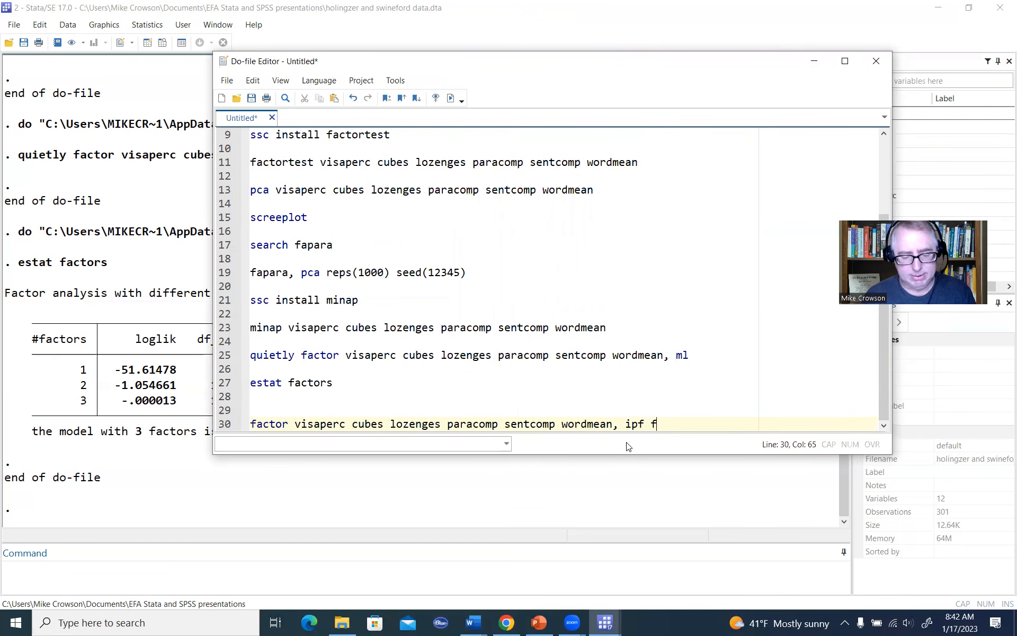
{"action": "type", "text": "actors(2)"}
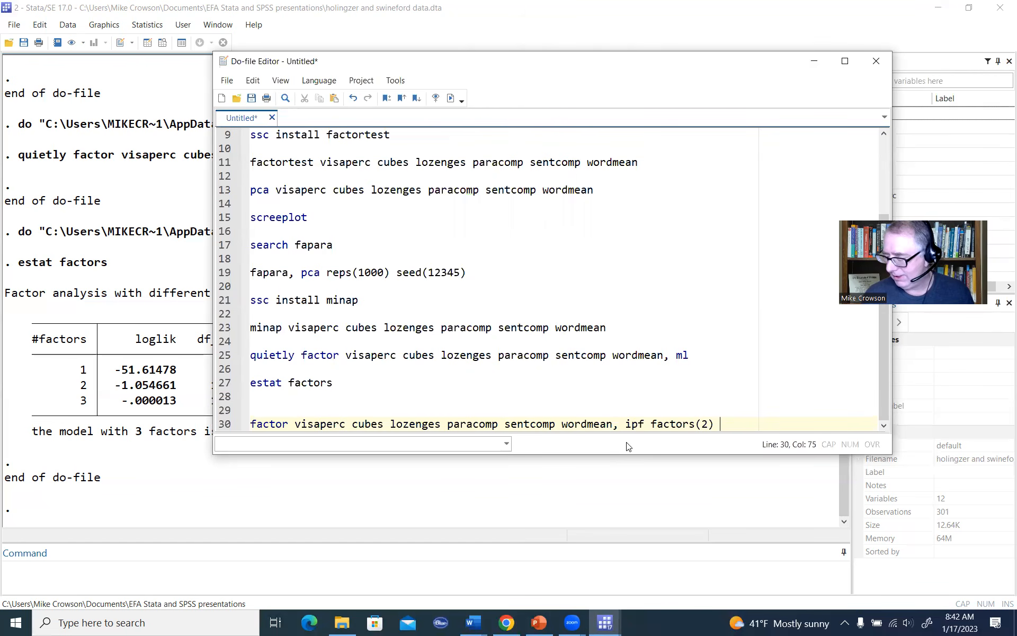
Step: Append the options altdivisor cit(25) to the factor command on line 30
{"action": "type", "text": "ad"}
{"action": "key", "text": "BackSpace"}
{"action": "type", "text": "ltdivo"}
{"action": "key", "text": "BackSpace"}
{"action": "key", "text": "BackSpace"}
{"action": "type", "text": "visor"}
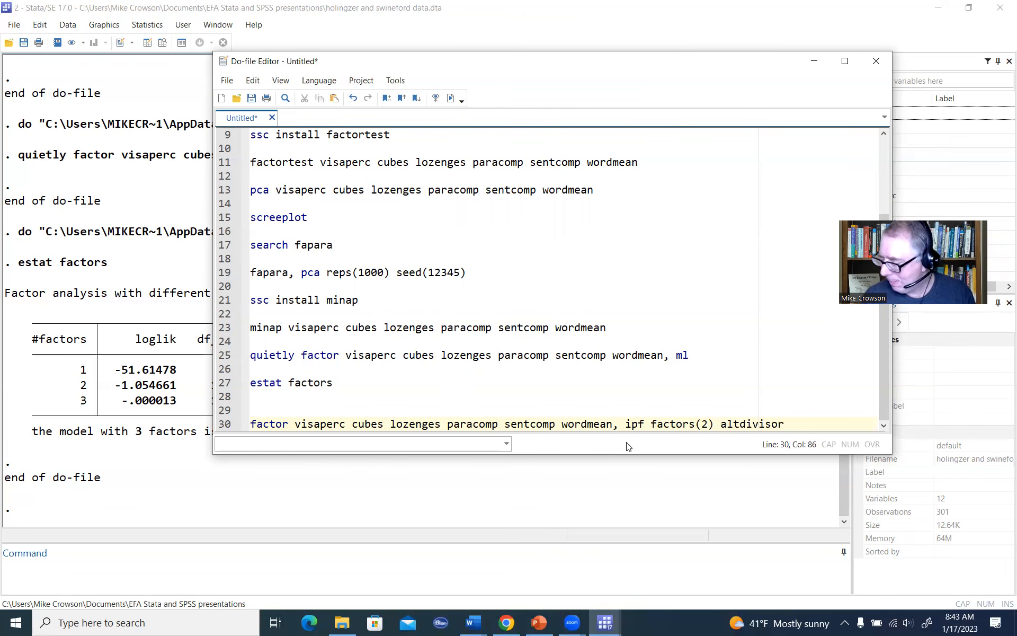
{"action": "type", "text": "cit"}
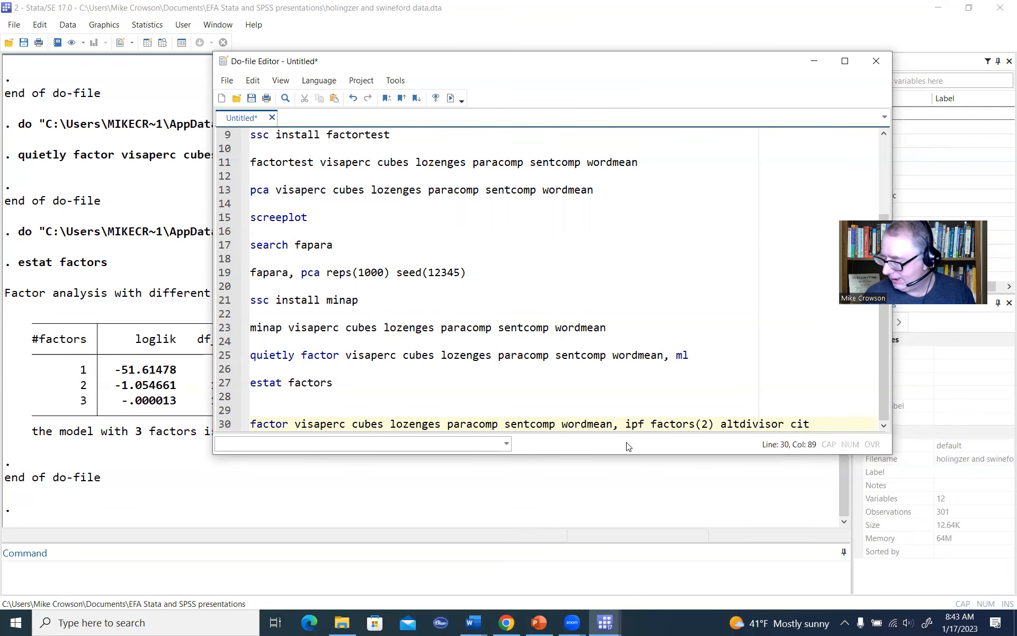
{"action": "type", "text": "(25"}
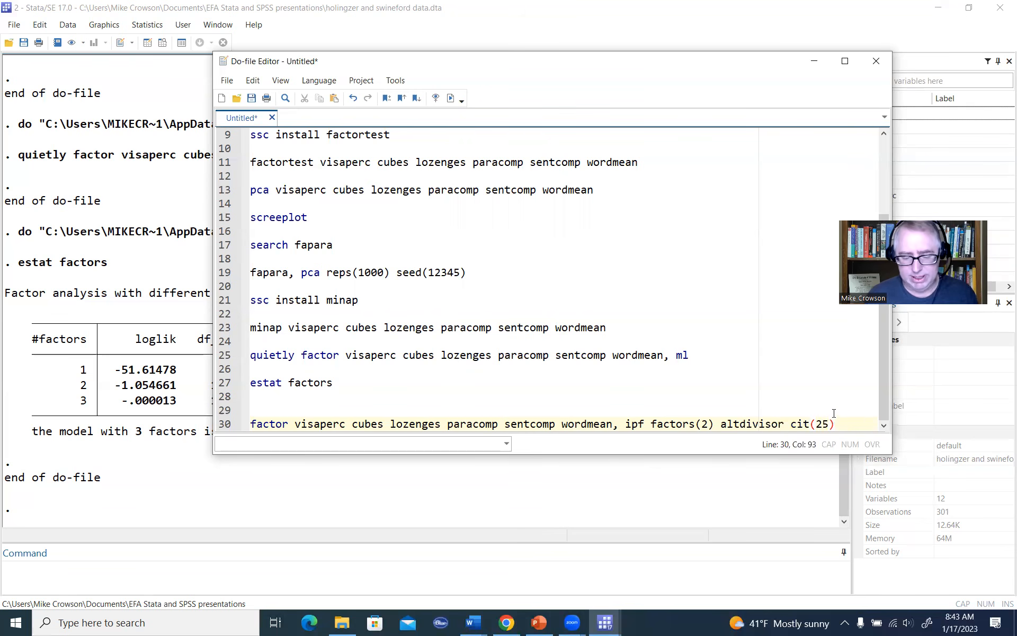
Step: Reposition and heighten the Do-file Editor, and break the factor command onto a second line with /// before altdivisor
{"action": "left_click_drag", "start_coordinate": [644, 66], "coordinate": [583, 49]}
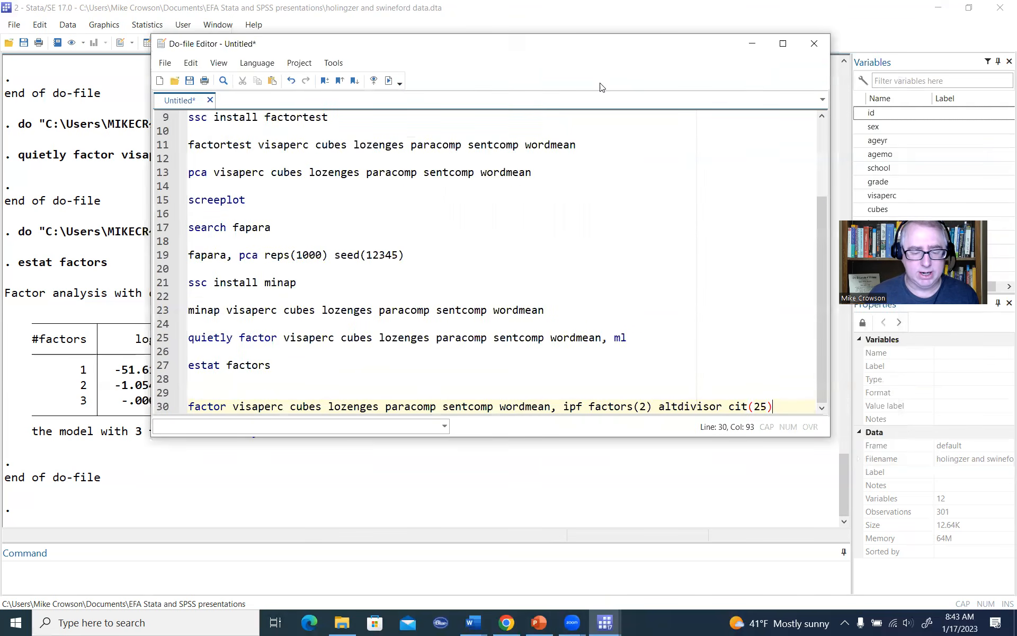
{"action": "left_click_drag", "start_coordinate": [710, 438], "coordinate": [711, 488]}
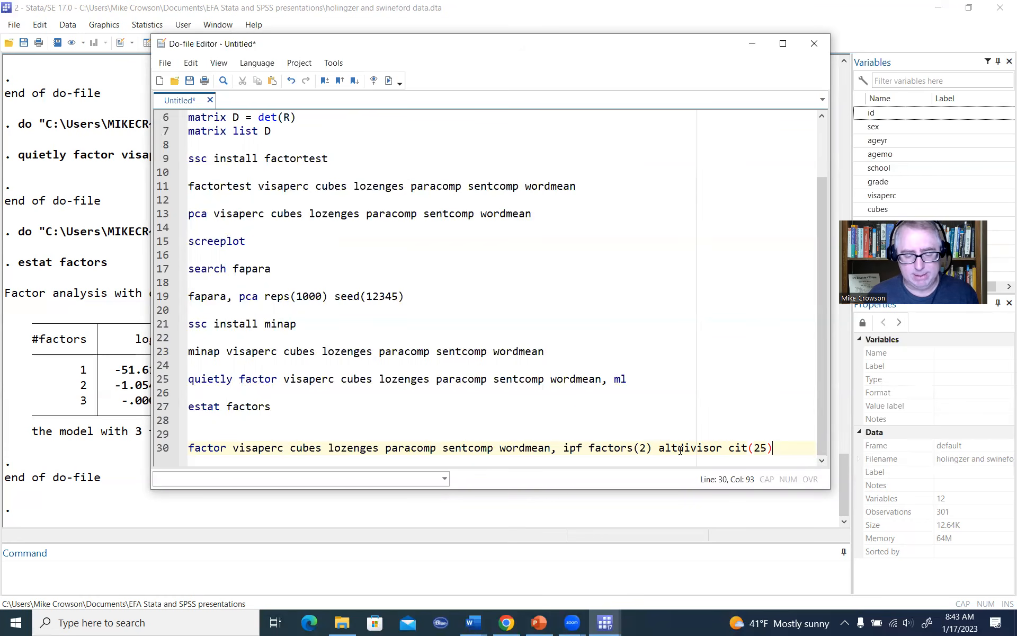
{"action": "left_click", "coordinate": [659, 449]}
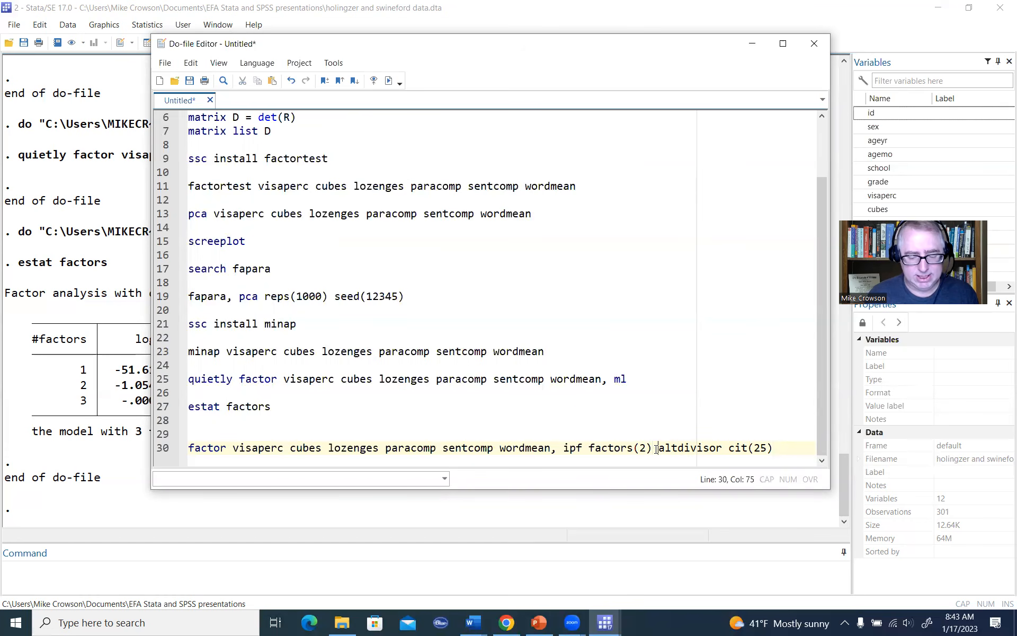
{"action": "type", "text": "///"}
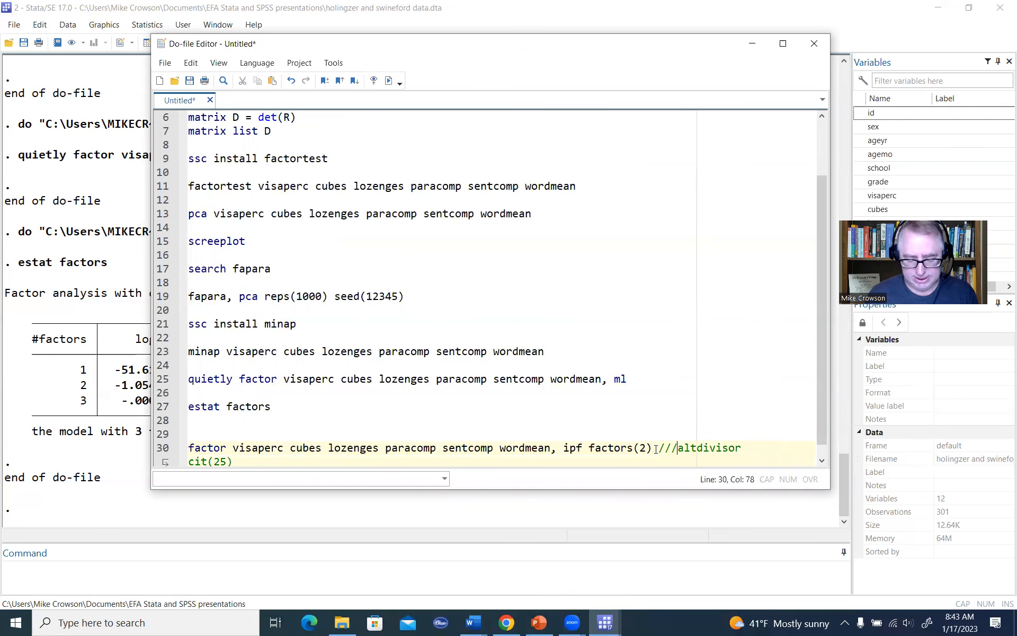
{"action": "key", "text": "Return"}
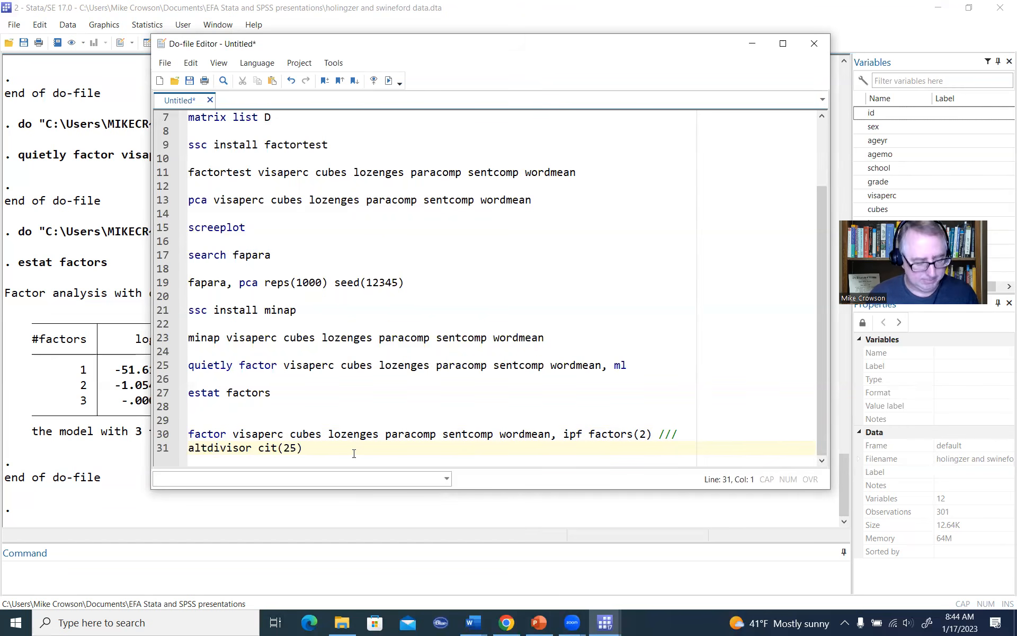
Step: Execute only the two-line factor command and bring its output tables into view in the Results window
{"action": "left_click_drag", "start_coordinate": [316, 447], "coordinate": [171, 435]}
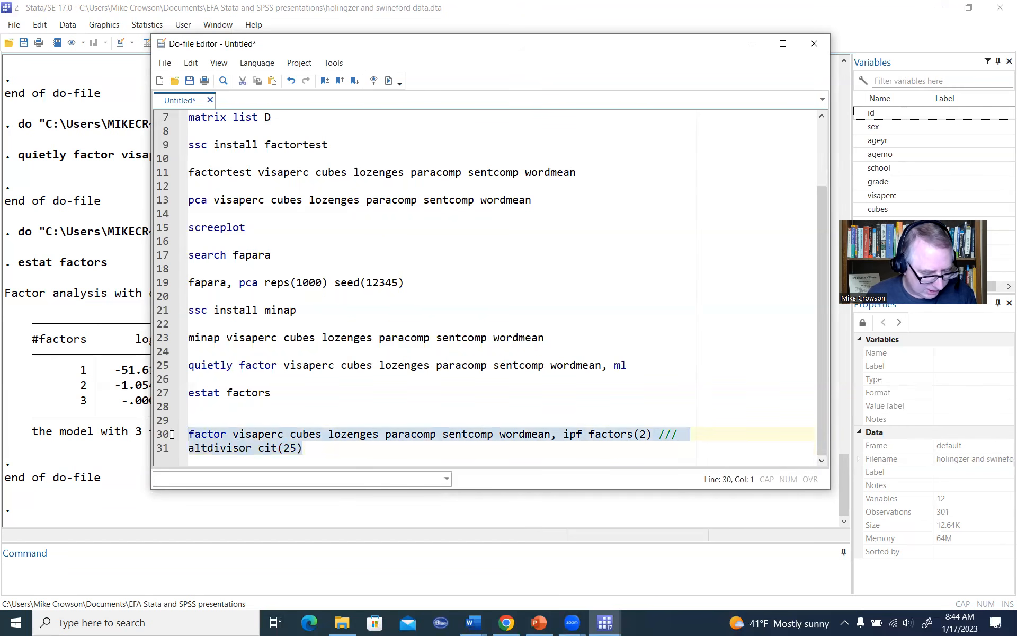
{"action": "left_click", "coordinate": [389, 84]}
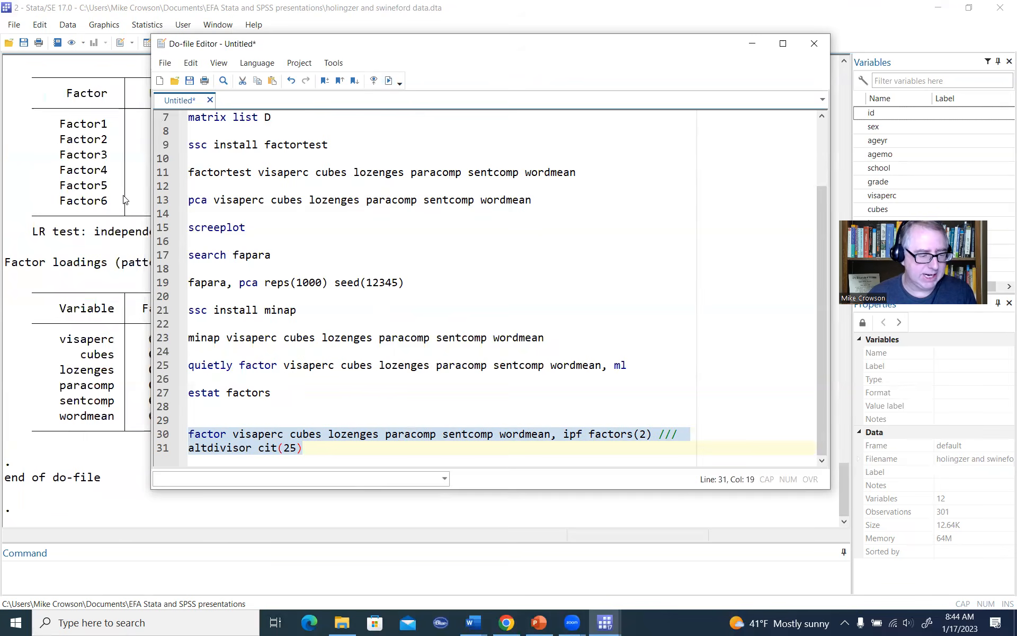
{"action": "left_click", "coordinate": [125, 199]}
{"action": "scroll", "coordinate": [482, 259], "scroll_direction": "up", "scroll_amount": 3}
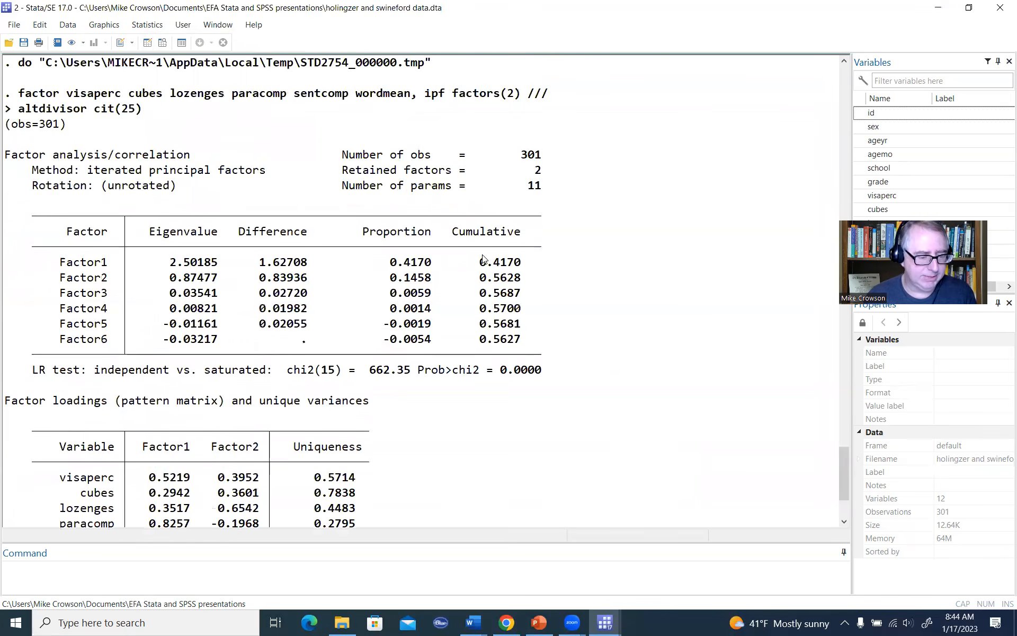
{"action": "scroll", "coordinate": [482, 260], "scroll_direction": "down", "scroll_amount": 1}
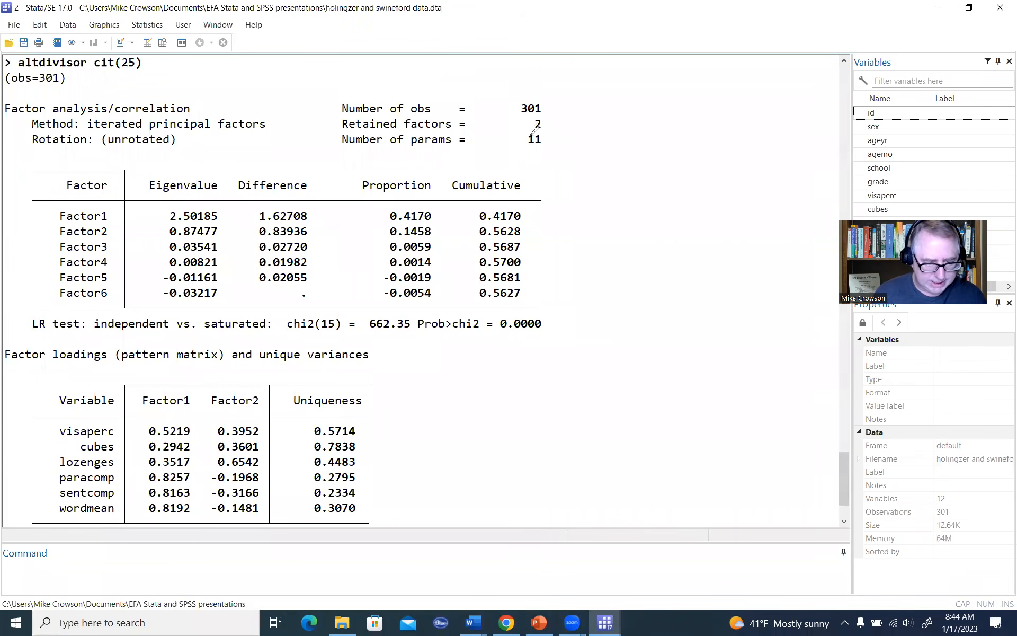
Step: Circle the retained factors value, bracket the first two factors' names, eigenvalues, proportions and cumulative values, tick both proportions, and point to Factor2's cumulative value
{"action": "mouse_move", "coordinate": [530, 119]}
{"action": "left_mouse_down"}
{"action": "mouse_move", "coordinate": [549, 126]}
{"action": "mouse_move", "coordinate": [527, 118]}
{"action": "left_mouse_up"}
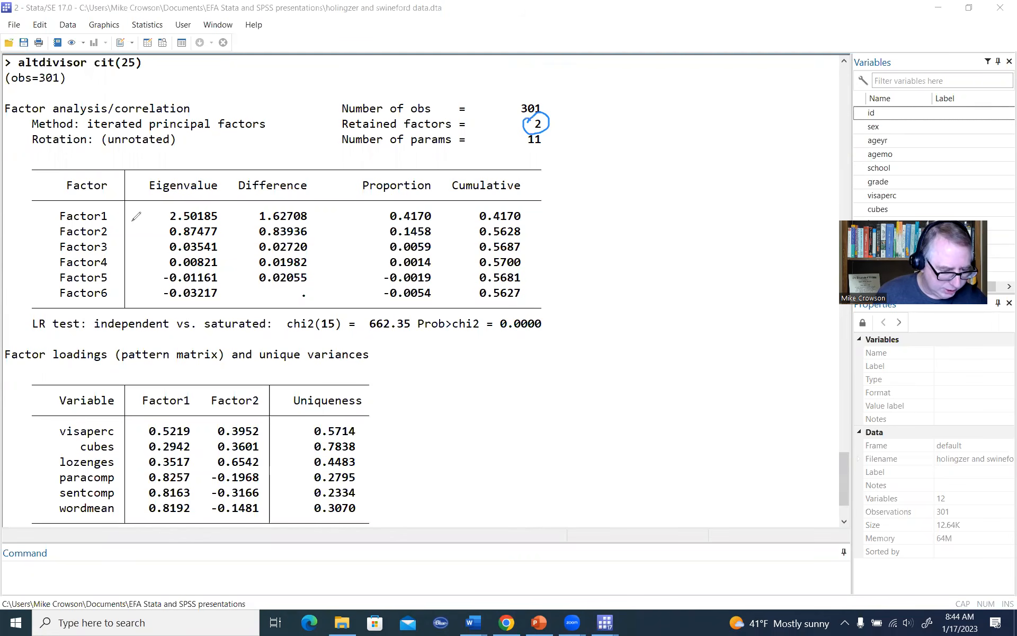
{"action": "left_click_drag", "start_coordinate": [114, 204], "coordinate": [113, 240]}
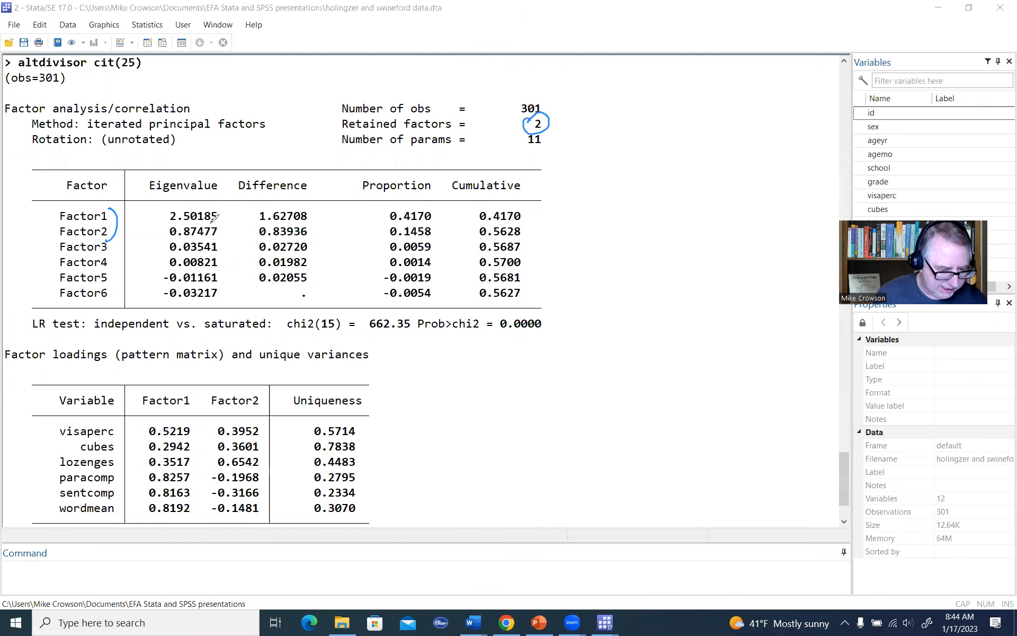
{"action": "left_click_drag", "start_coordinate": [220, 210], "coordinate": [226, 240]}
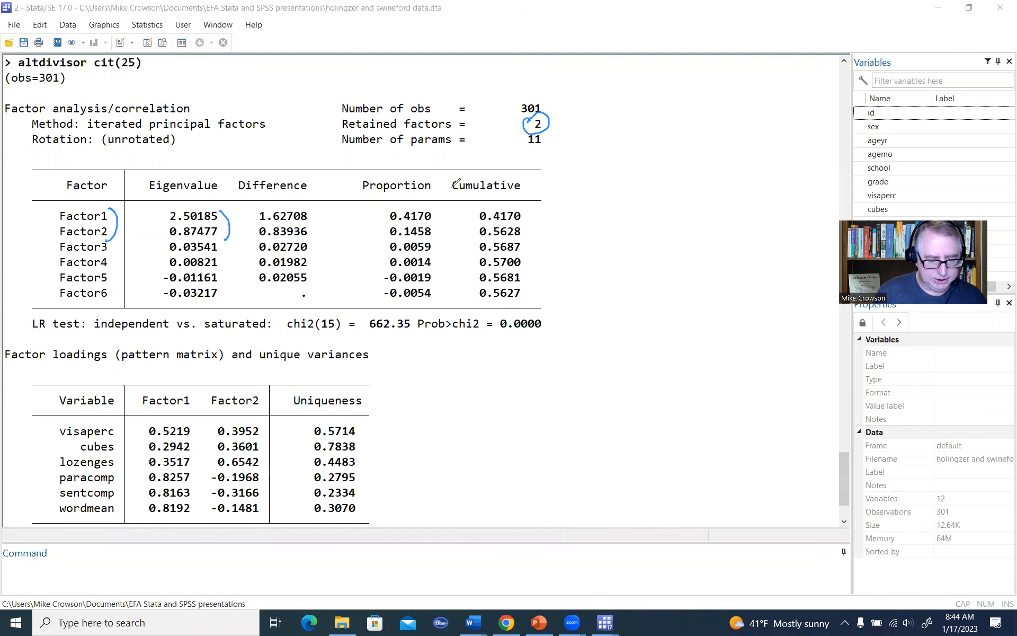
{"action": "left_click_drag", "start_coordinate": [433, 208], "coordinate": [437, 235]}
{"action": "left_click_drag", "start_coordinate": [524, 208], "coordinate": [528, 232]}
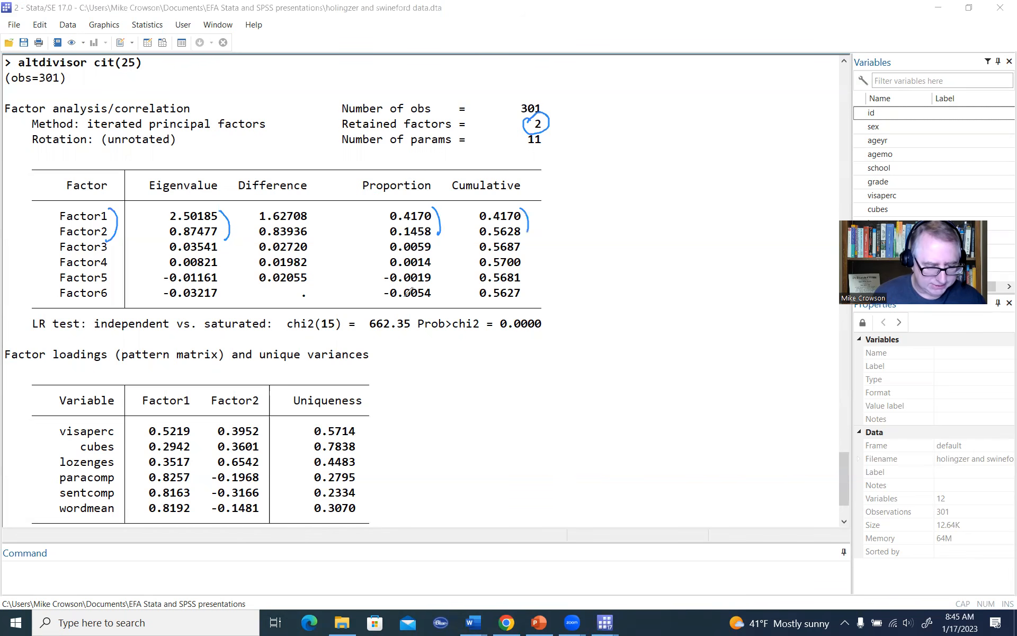
{"action": "mouse_move", "coordinate": [438, 211]}
{"action": "left_mouse_down"}
{"action": "mouse_move", "coordinate": [450, 202]}
{"action": "mouse_move", "coordinate": [449, 217]}
{"action": "left_mouse_up"}
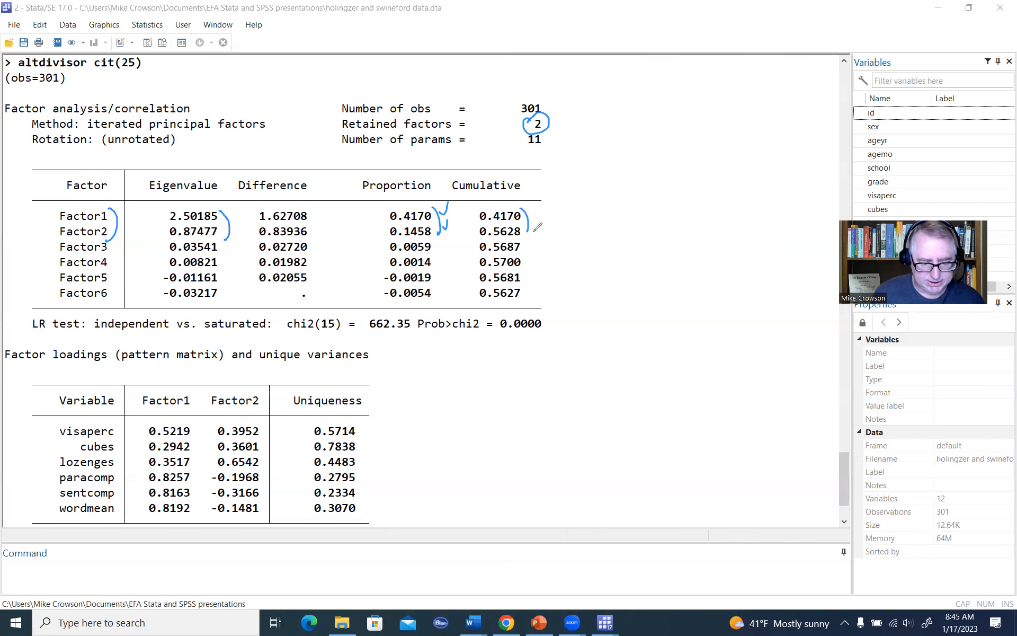
{"action": "mouse_move", "coordinate": [536, 231]}
{"action": "left_mouse_down"}
{"action": "mouse_move", "coordinate": [549, 227]}
{"action": "mouse_move", "coordinate": [532, 233]}
{"action": "left_mouse_up"}
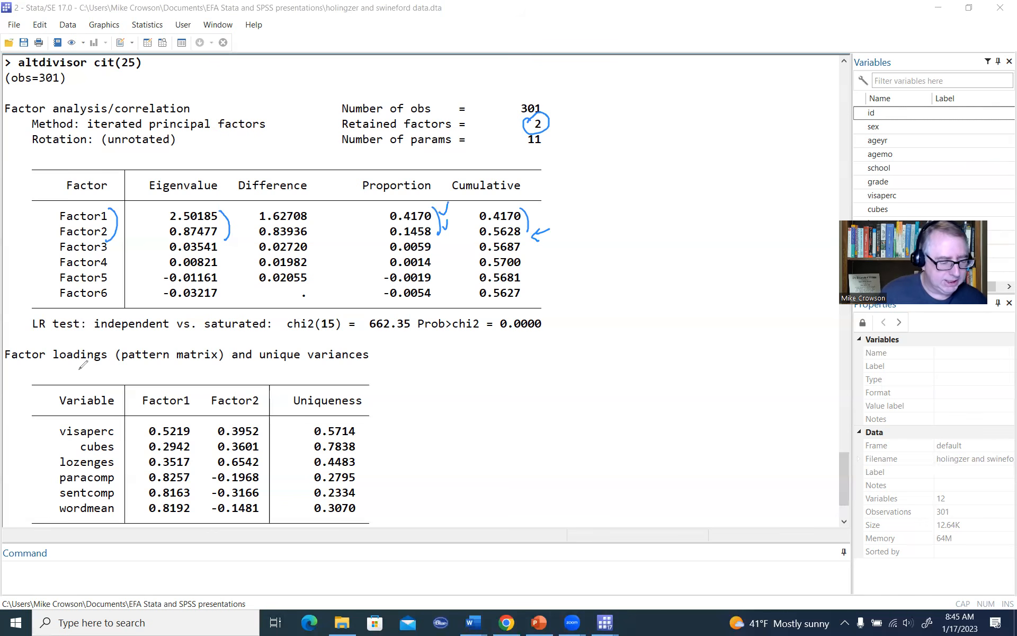
Step: Underline the factor loadings title and tick the Factor1 and Factor2 column headings of the pattern matrix
{"action": "left_click_drag", "start_coordinate": [34, 369], "coordinate": [78, 366]}
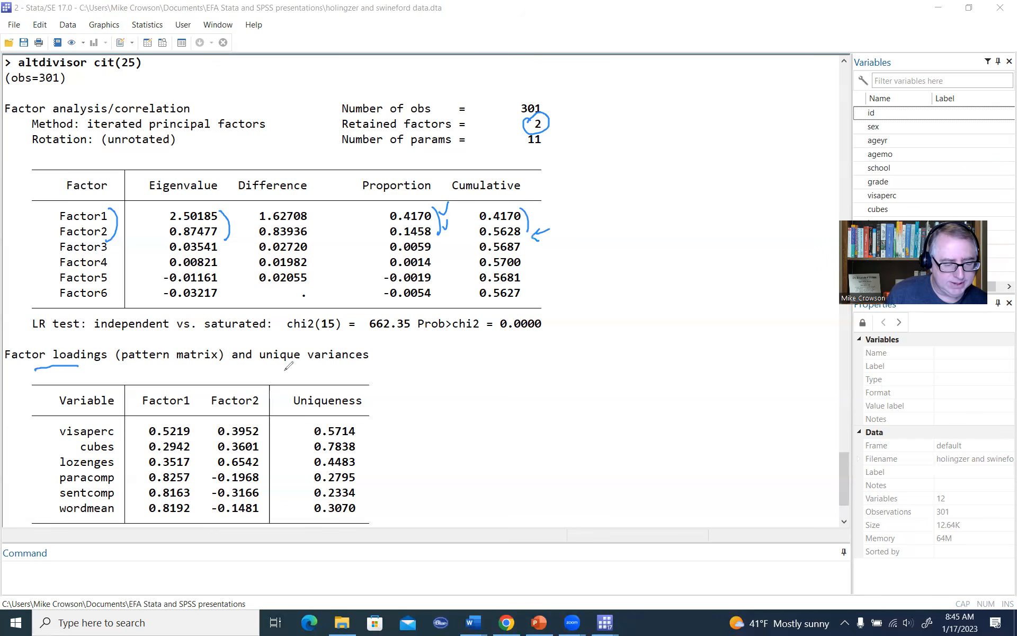
{"action": "left_click_drag", "start_coordinate": [170, 377], "coordinate": [243, 371]}
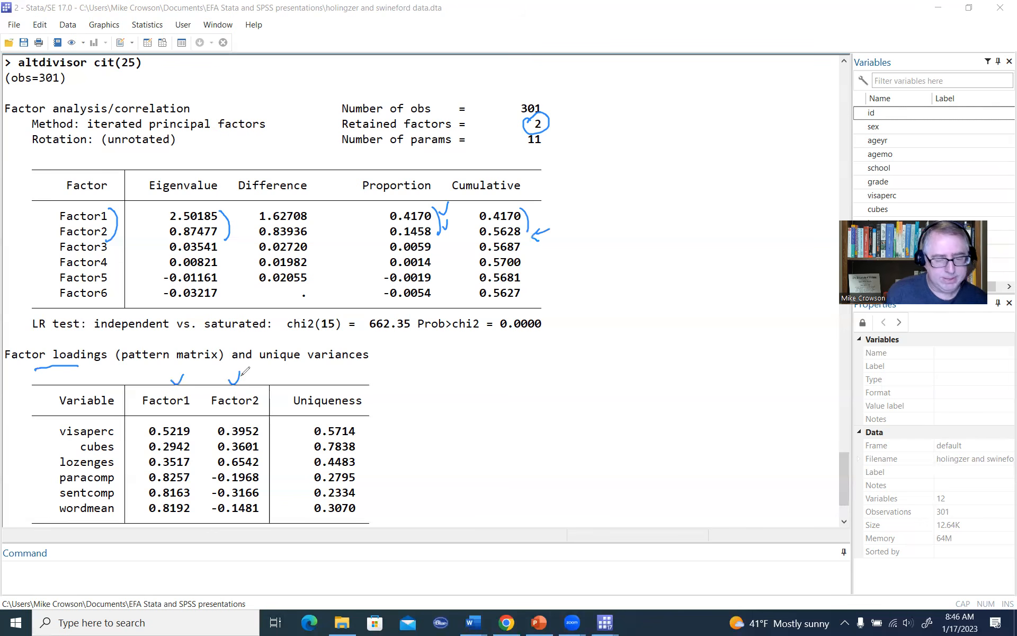
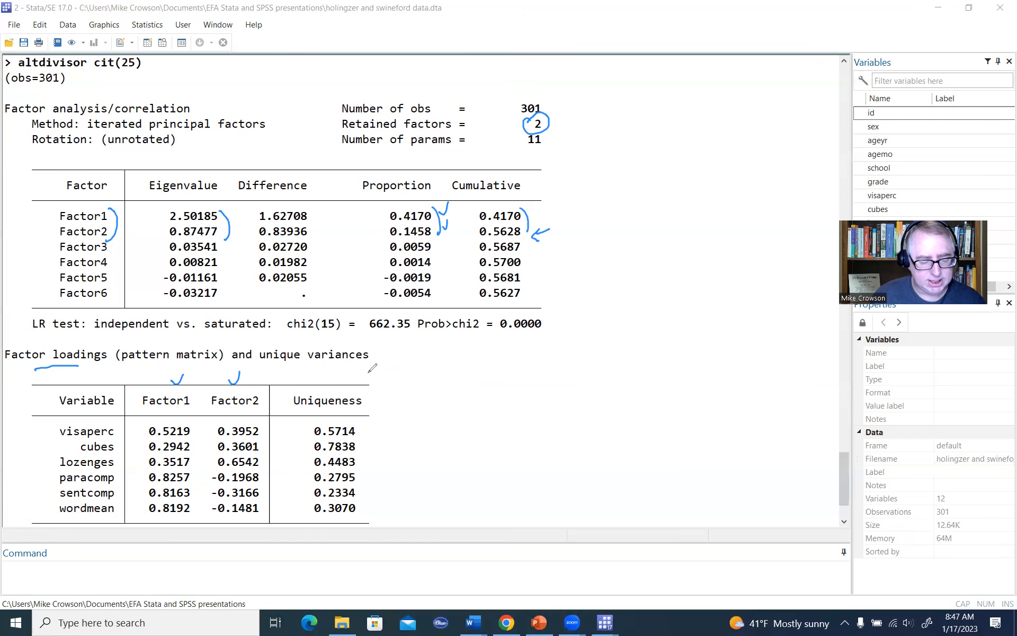
Step: Tick the Uniqueness column and the visaperc and cubes rows, underline visaperc's two loadings, and clear all annotations
{"action": "left_click_drag", "start_coordinate": [373, 392], "coordinate": [385, 374]}
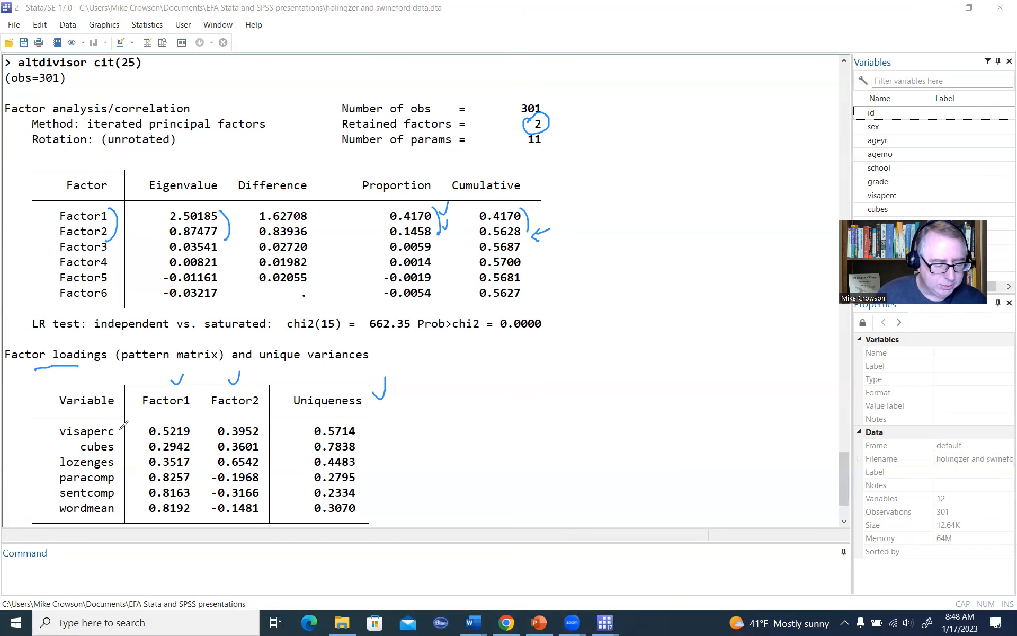
{"action": "mouse_move", "coordinate": [129, 422]}
{"action": "left_mouse_down"}
{"action": "mouse_move", "coordinate": [132, 440]}
{"action": "mouse_move", "coordinate": [244, 438]}
{"action": "left_mouse_up"}
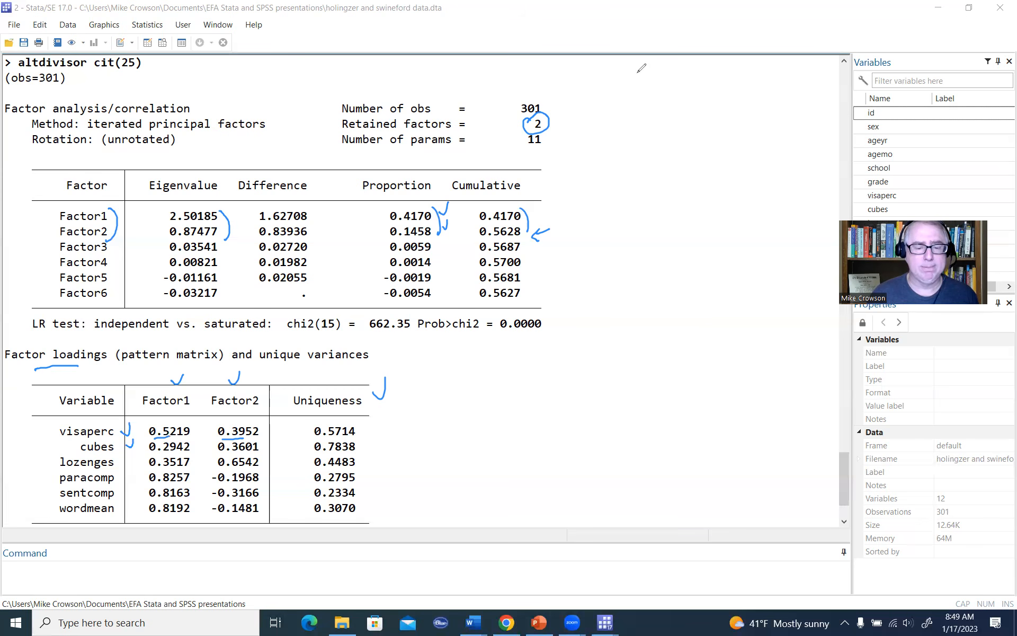
{"action": "key", "text": "e"}
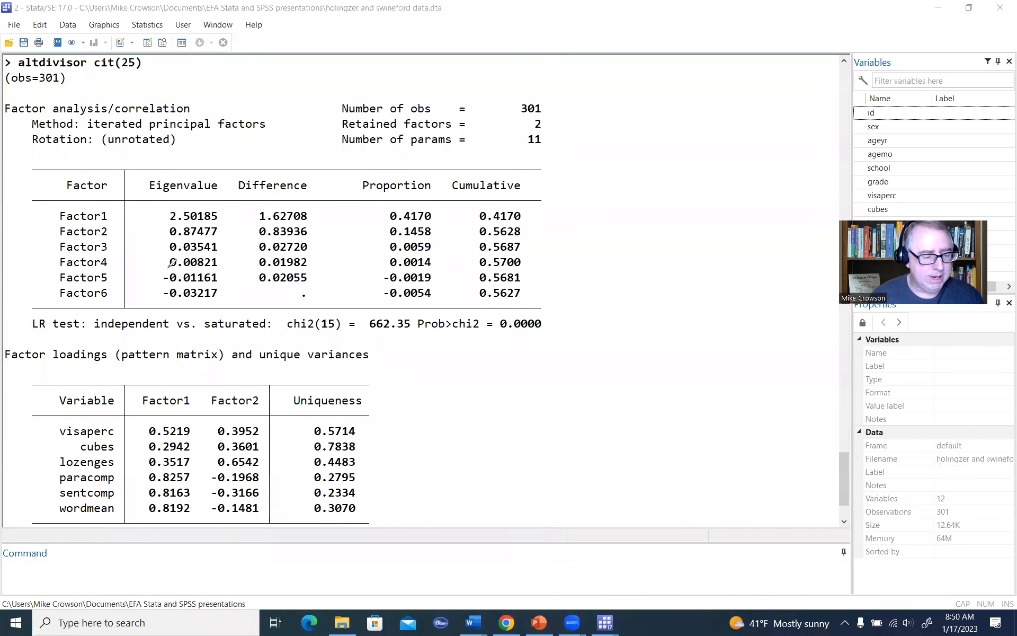
Step: Tick the first two factors' eigenvalues and proportions and Factor2's cumulative value, and clear the marks
{"action": "left_click_drag", "start_coordinate": [228, 202], "coordinate": [226, 231]}
{"action": "left_click_drag", "start_coordinate": [442, 202], "coordinate": [436, 230]}
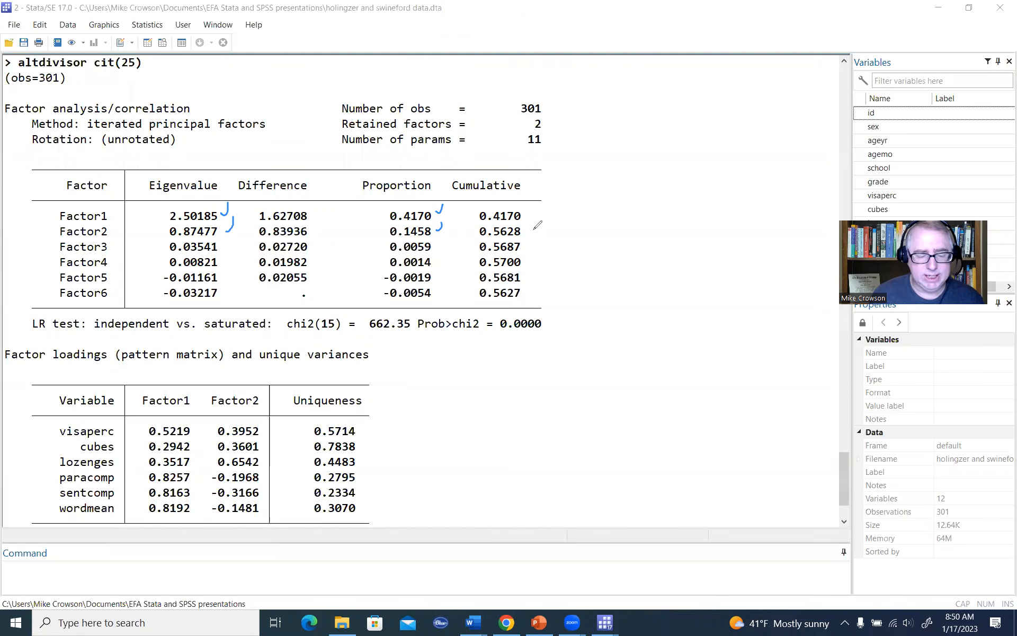
{"action": "left_click_drag", "start_coordinate": [535, 220], "coordinate": [524, 228]}
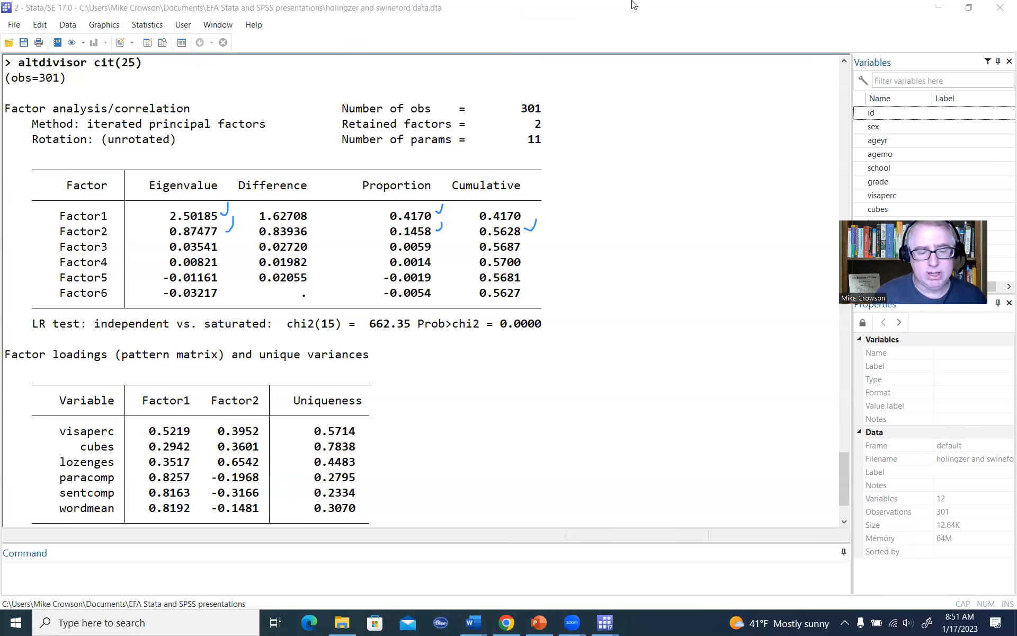
{"action": "key", "text": "Escape"}
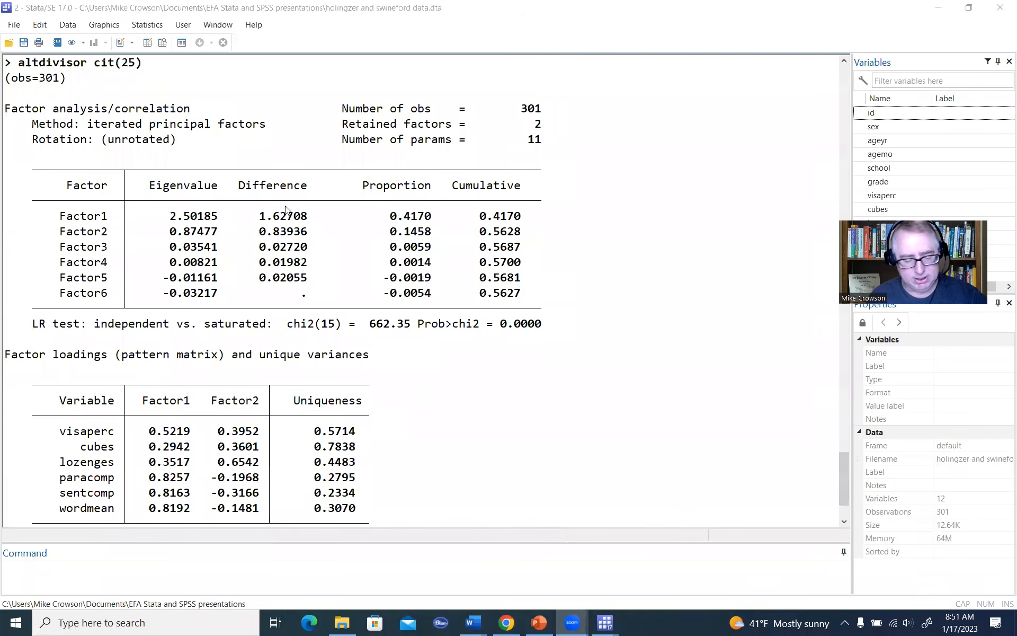
Step: Return to the Do-file Editor and add blank lines below the factor command, placing the cursor on line 33
{"action": "mouse_move", "coordinate": [611, 623]}
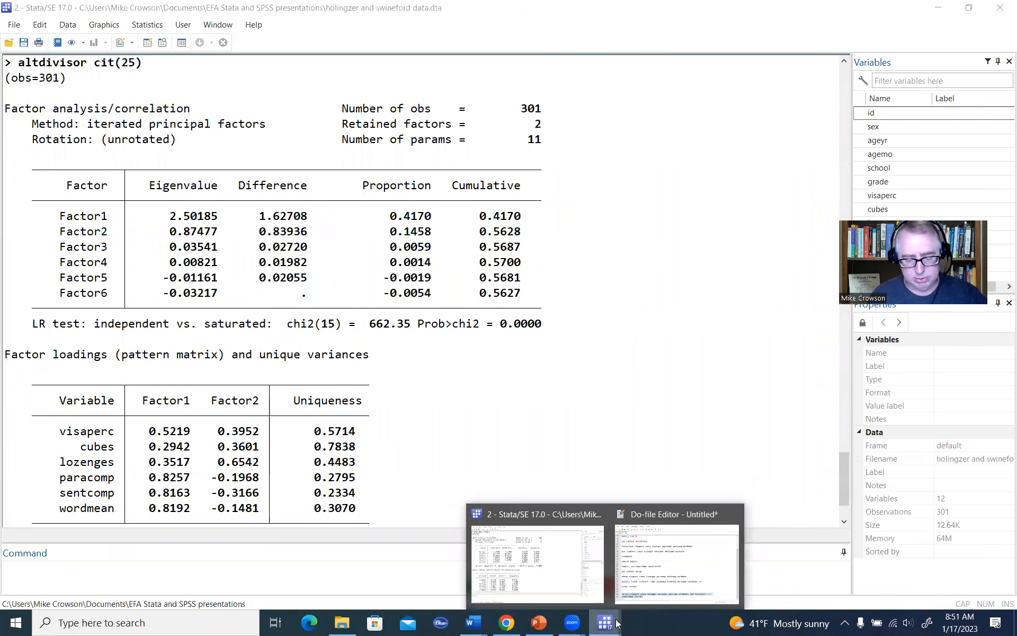
{"action": "left_click", "coordinate": [662, 580]}
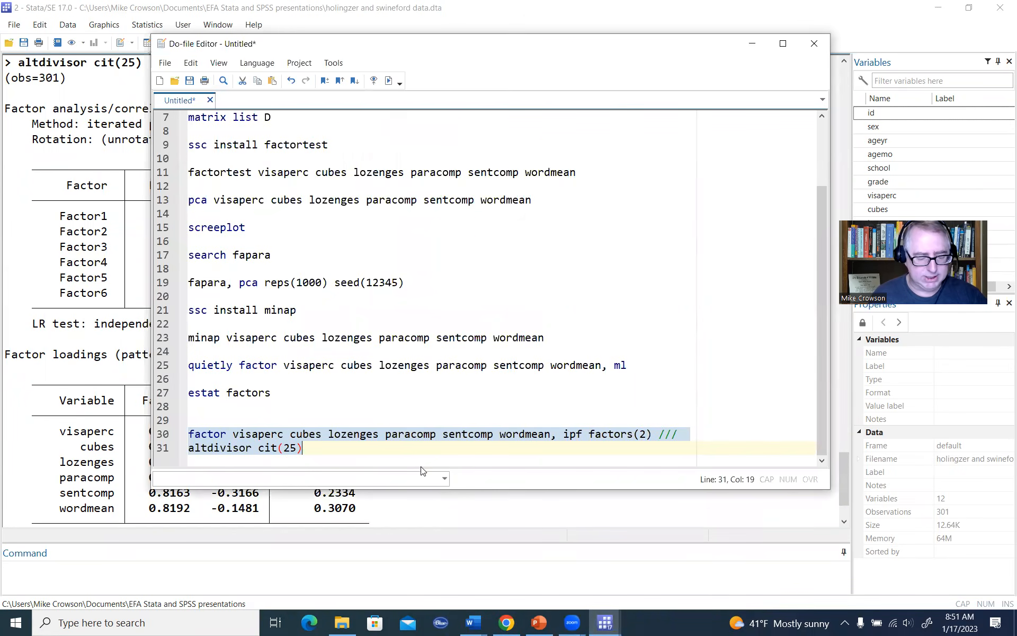
{"action": "left_click", "coordinate": [430, 449]}
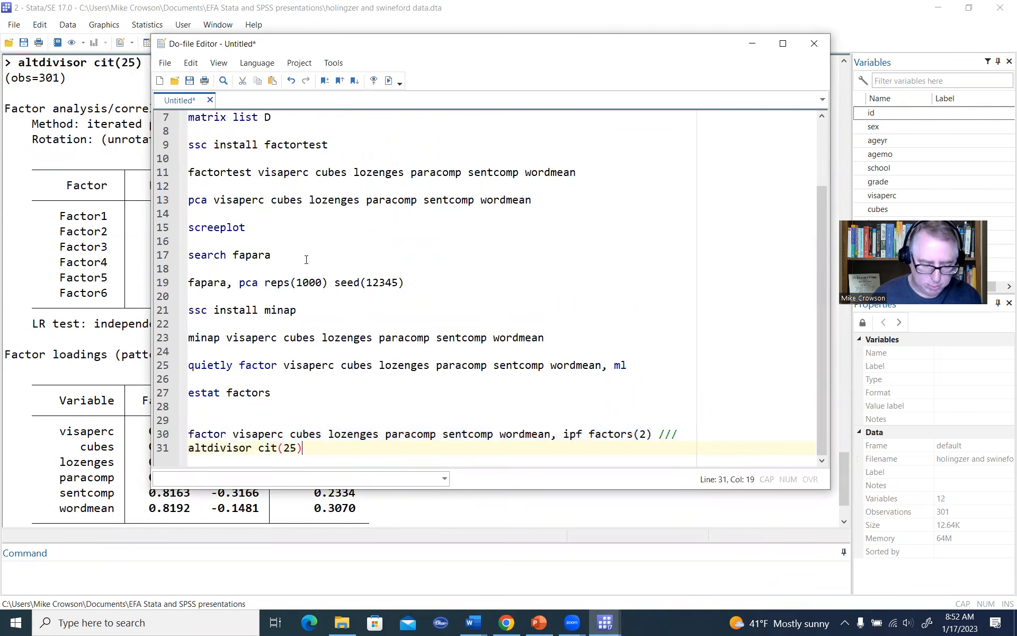
{"action": "key", "text": "Return"}
{"action": "key", "text": "Return"}
{"action": "key", "text": "Return"}
{"action": "key", "text": "Return"}
{"action": "key", "text": "Return"}
{"action": "key", "text": "Return"}
{"action": "key", "text": "Return"}
{"action": "key", "text": "Return"}
{"action": "key", "text": "Up"}
{"action": "key", "text": "Up"}
{"action": "key", "text": "Up"}
{"action": "key", "text": "Up"}
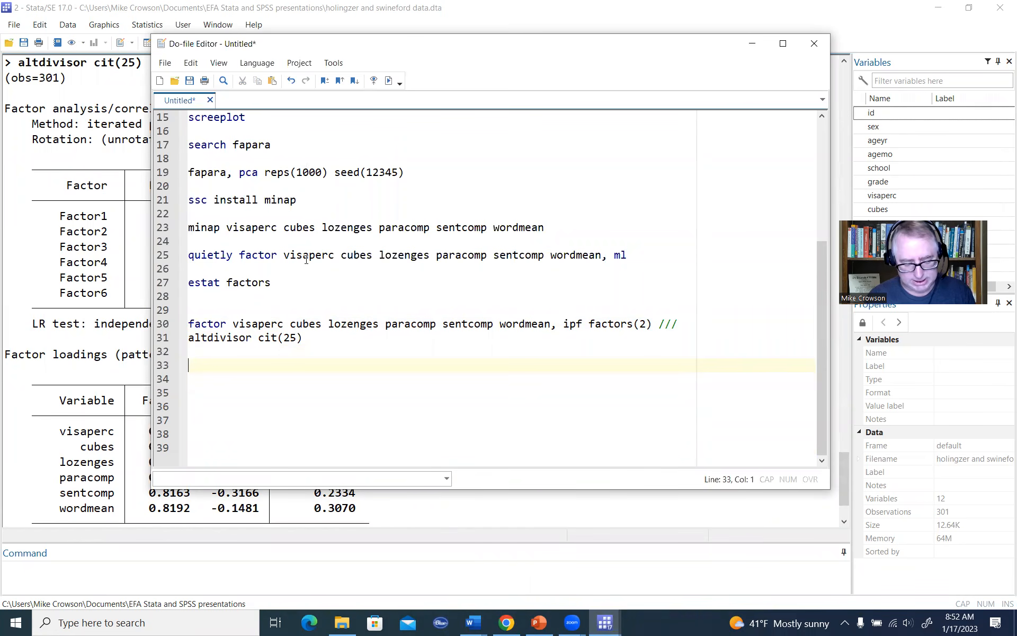
Step: Write the command rotate, varimax kaiser altdivisor on line 33
{"action": "type", "text": "rotate"}
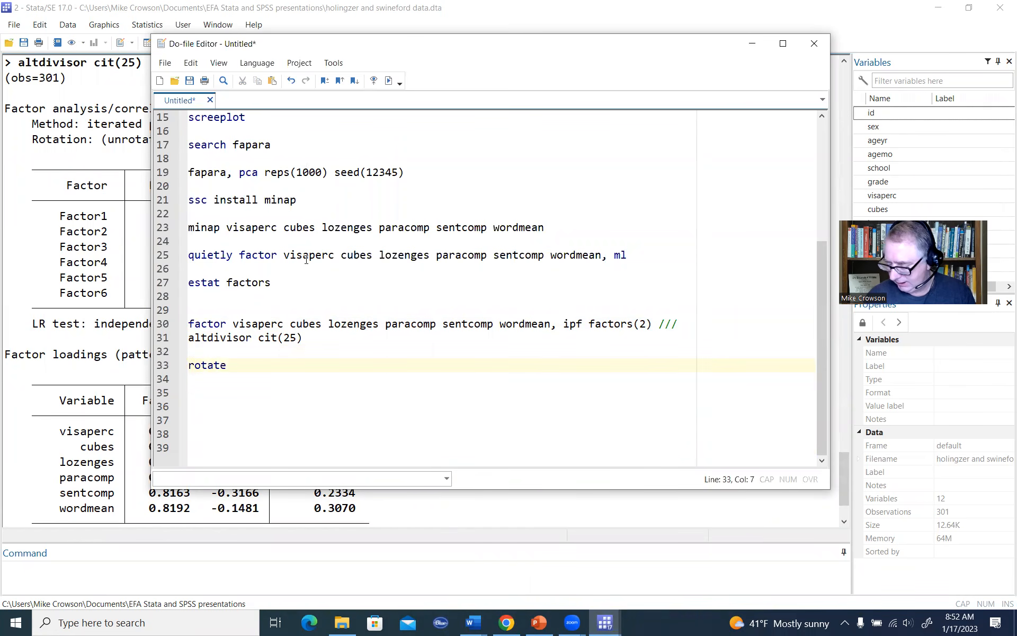
{"action": "type", "text": ", varim"}
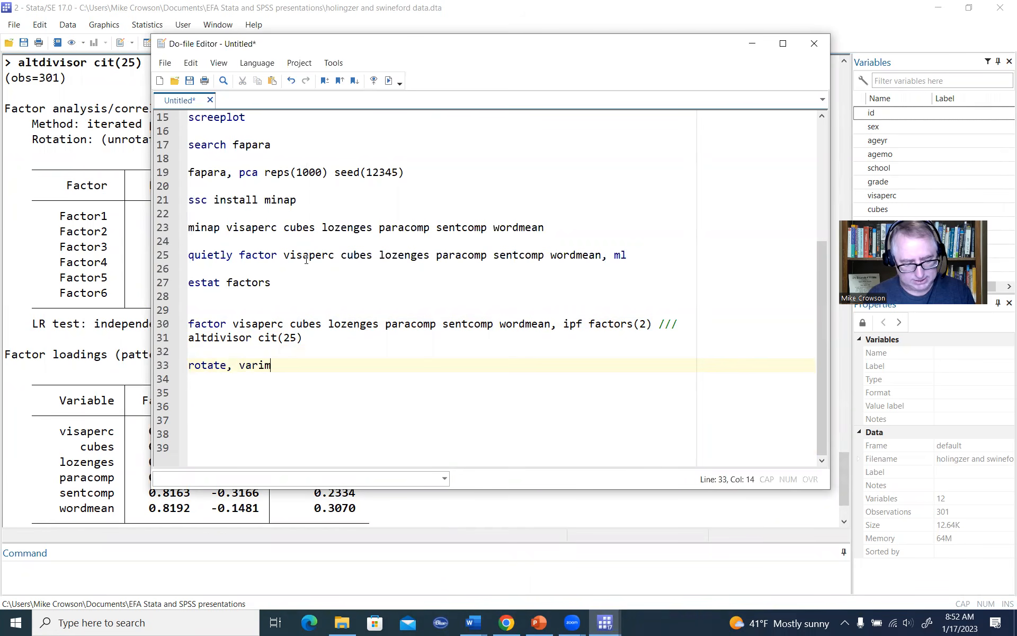
{"action": "type", "text": "ax"}
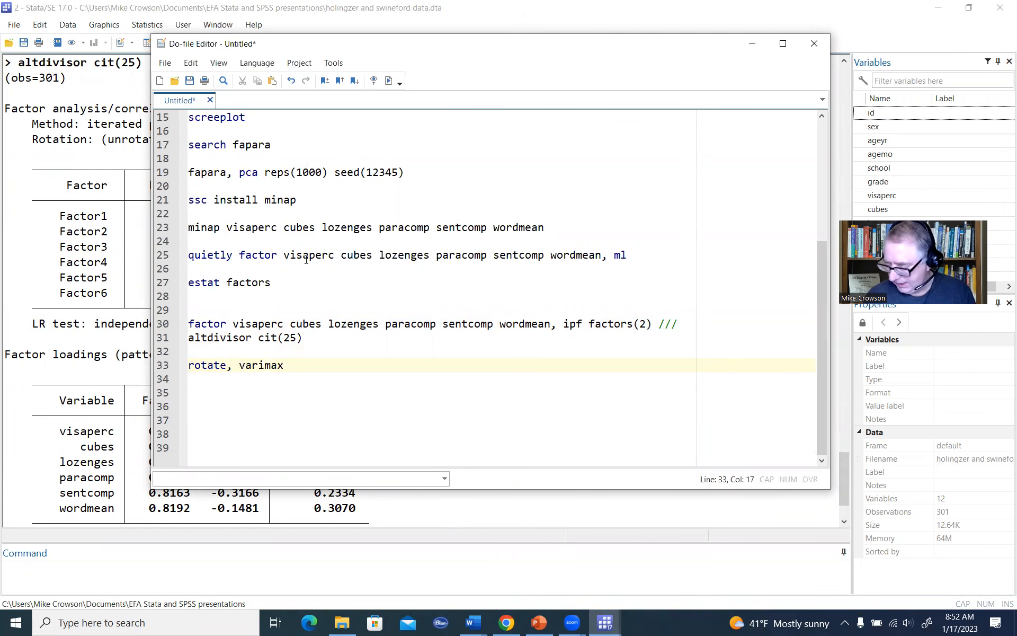
{"action": "type", "text": " kaiser "}
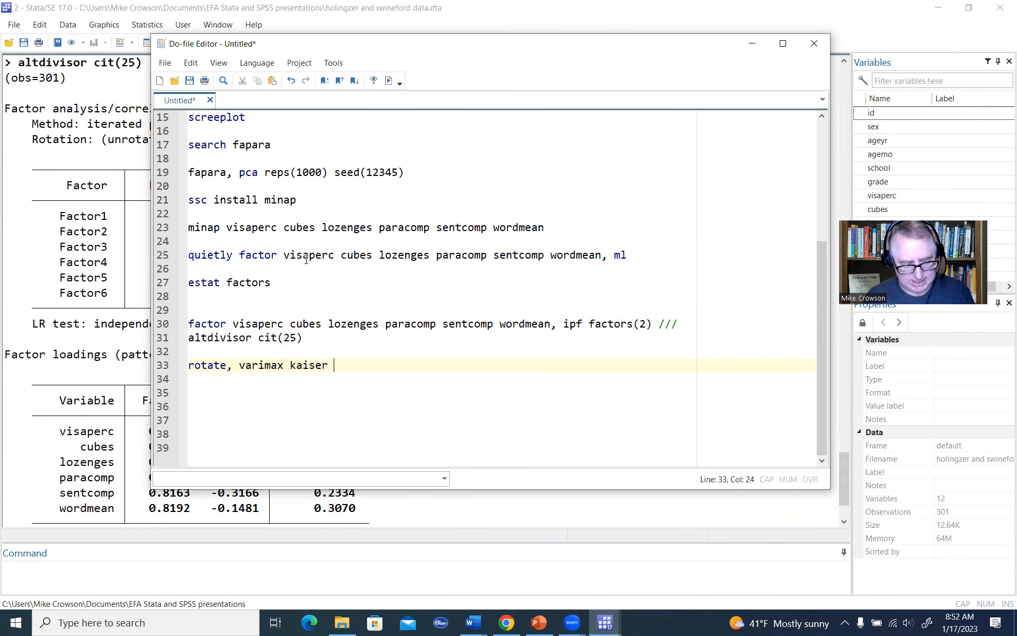
{"action": "type", "text": "altdiv"}
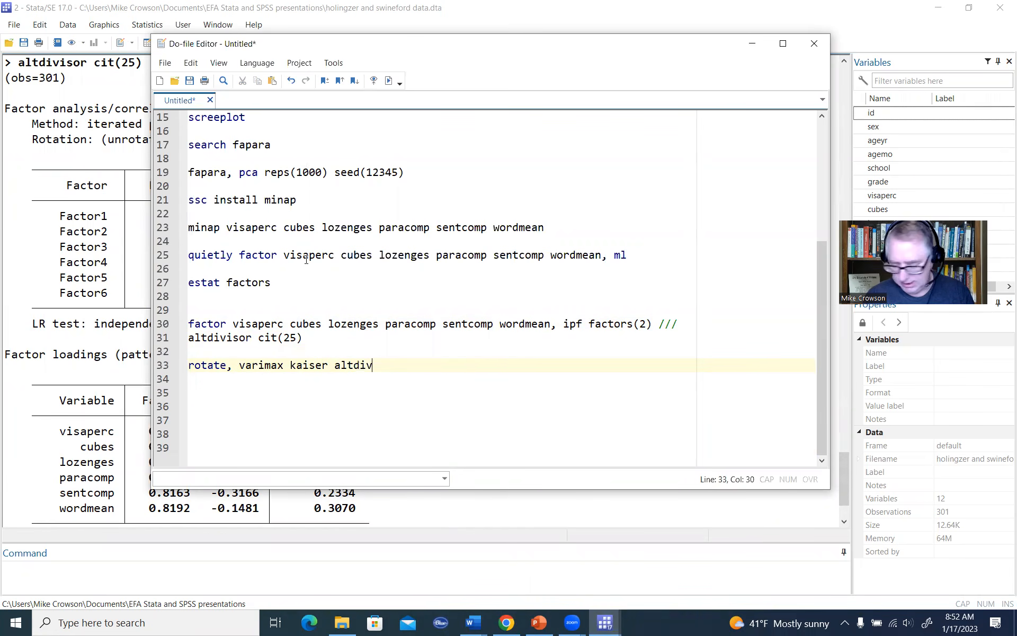
{"action": "type", "text": "isor"}
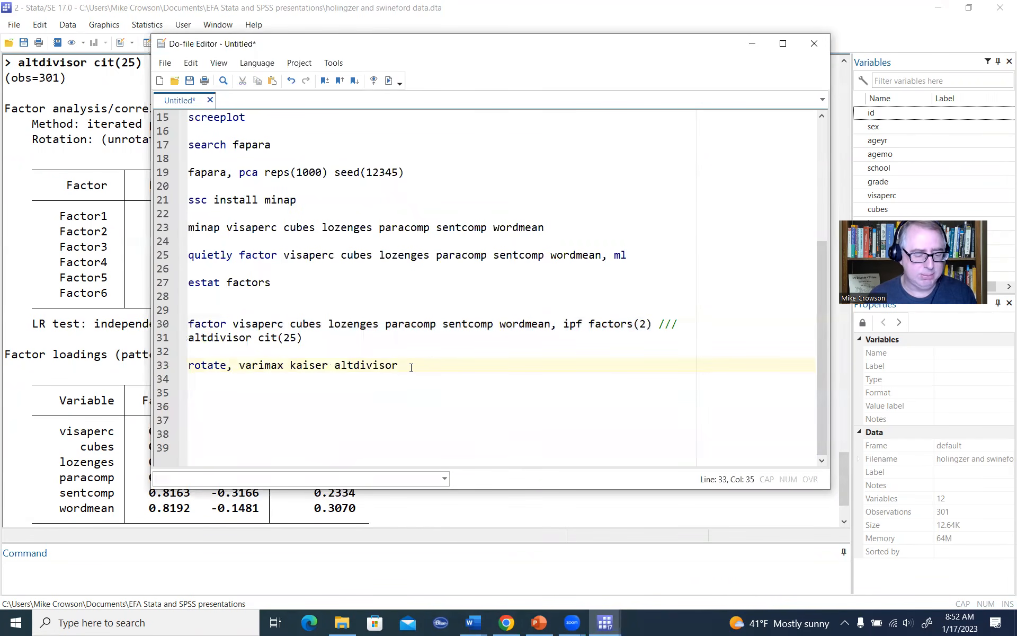
Step: Execute only the rotate command and bring its variance and rotated loadings tables into view in the Results window
{"action": "left_click_drag", "start_coordinate": [411, 367], "coordinate": [290, 366]}
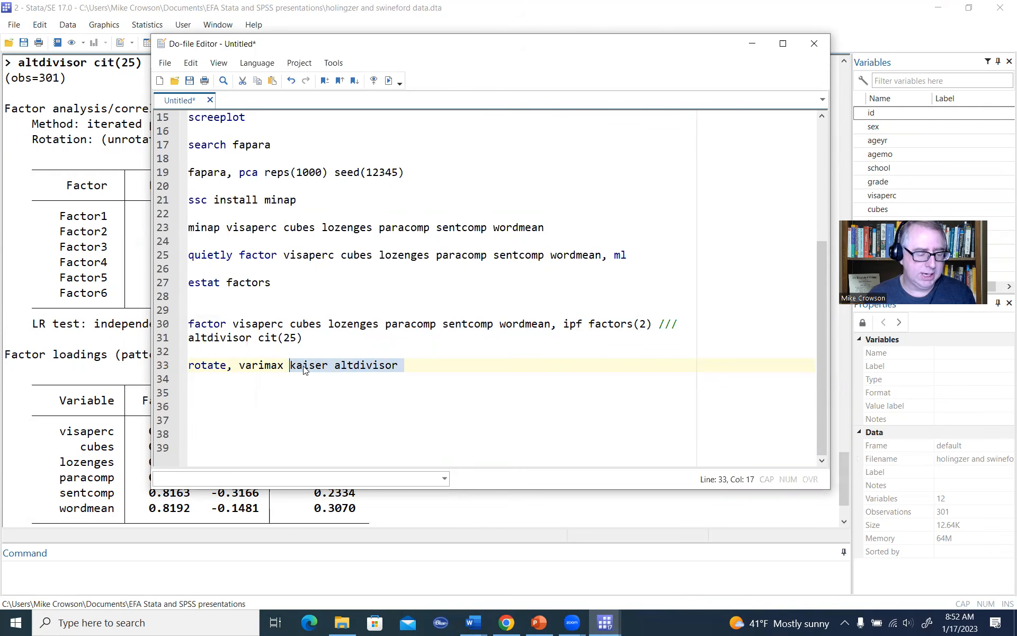
{"action": "key", "text": "Left"}
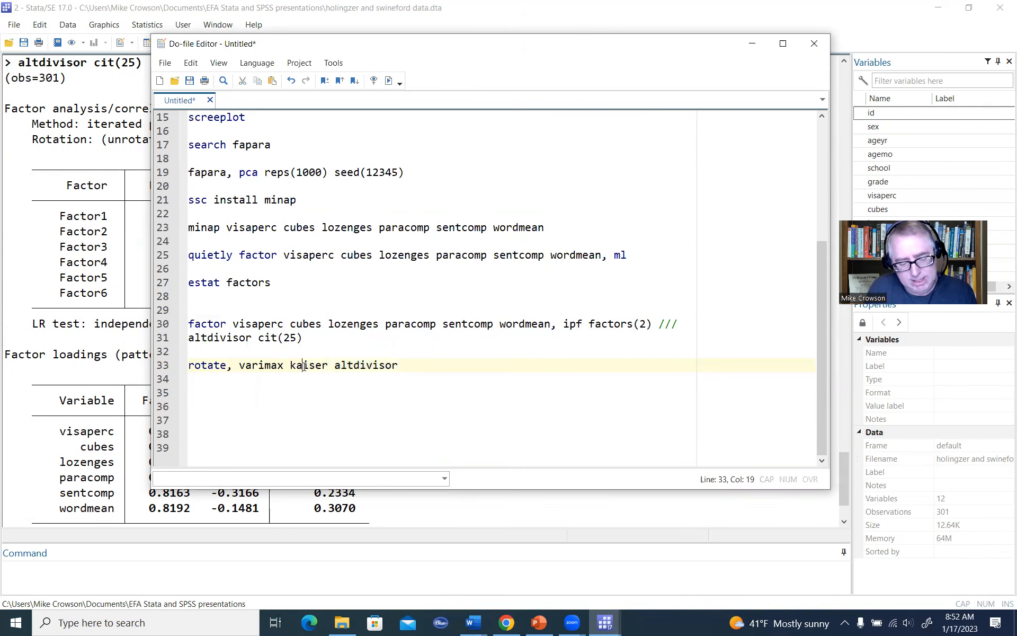
{"action": "left_click_drag", "start_coordinate": [302, 365], "coordinate": [329, 365]}
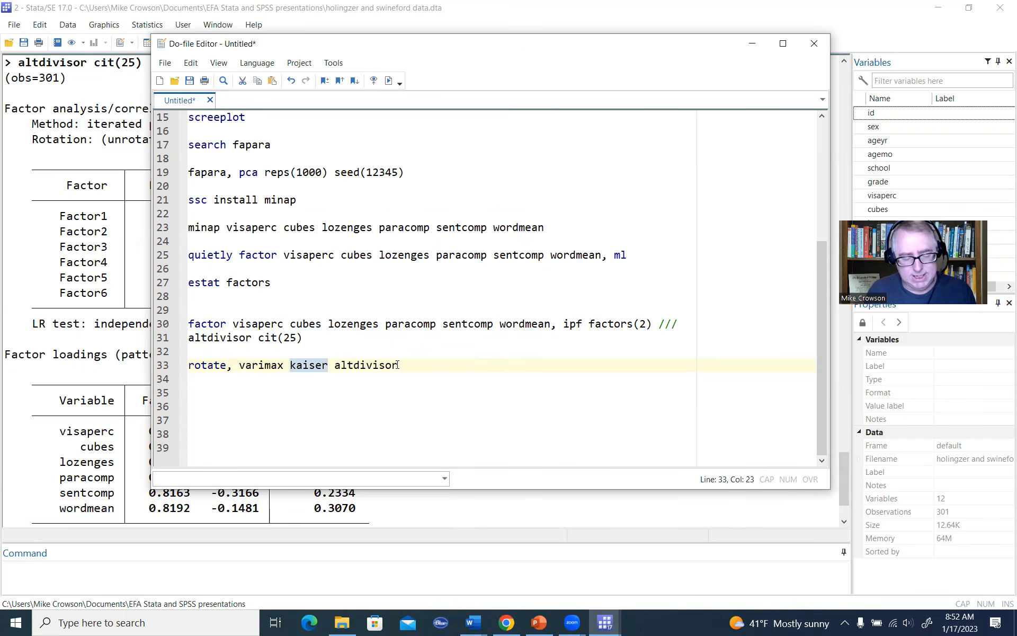
{"action": "left_click_drag", "start_coordinate": [420, 367], "coordinate": [165, 370]}
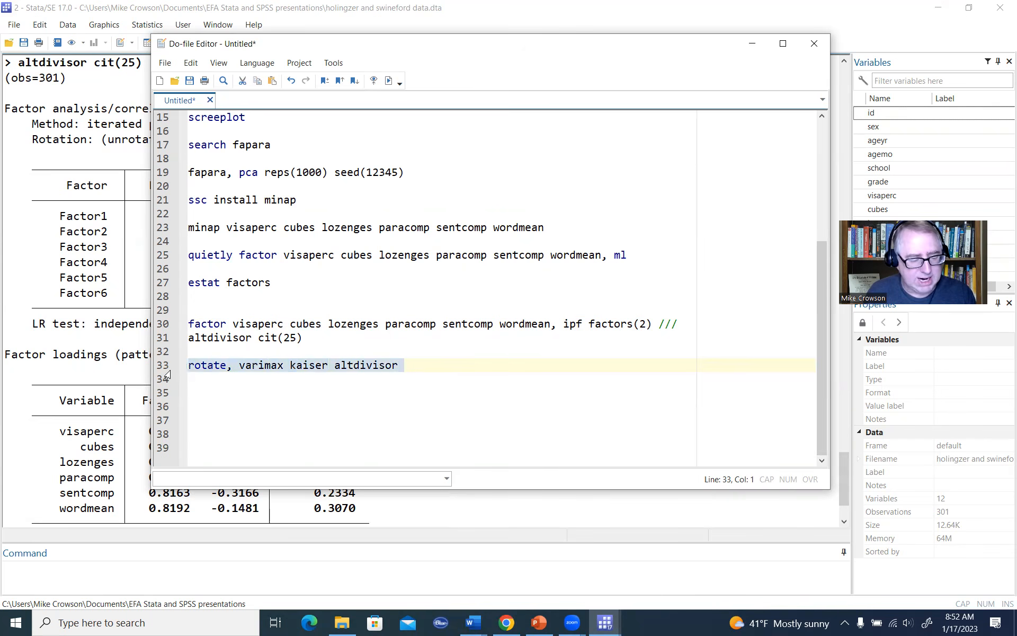
{"action": "left_click", "coordinate": [389, 82]}
{"action": "left_click", "coordinate": [79, 238]}
{"action": "scroll", "coordinate": [344, 265], "scroll_direction": "up", "scroll_amount": 4}
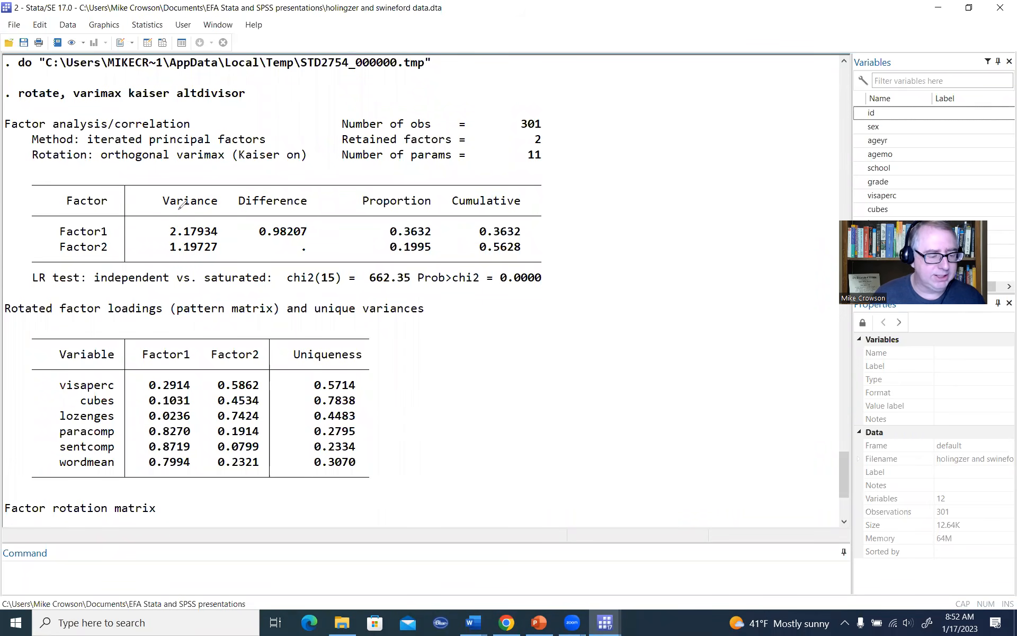
Step: Underline the Variance heading, bracket both factors' variances, and tick both proportions and Factor2's cumulative value
{"action": "mouse_move", "coordinate": [172, 206]}
{"action": "left_mouse_down"}
{"action": "mouse_move", "coordinate": [205, 207]}
{"action": "mouse_move", "coordinate": [229, 255]}
{"action": "left_mouse_up"}
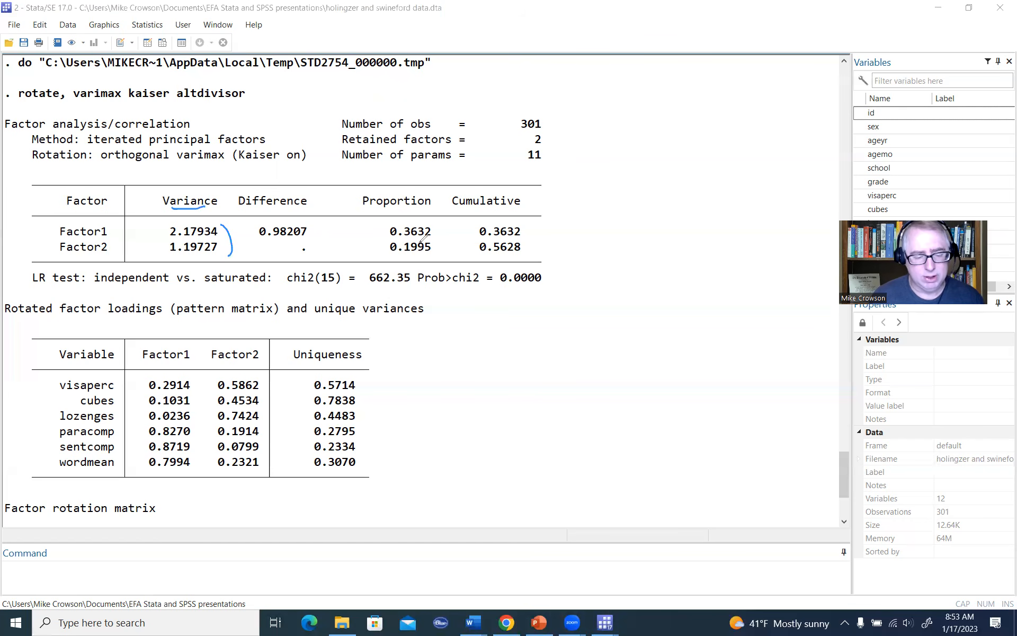
{"action": "left_click_drag", "start_coordinate": [434, 227], "coordinate": [443, 220]}
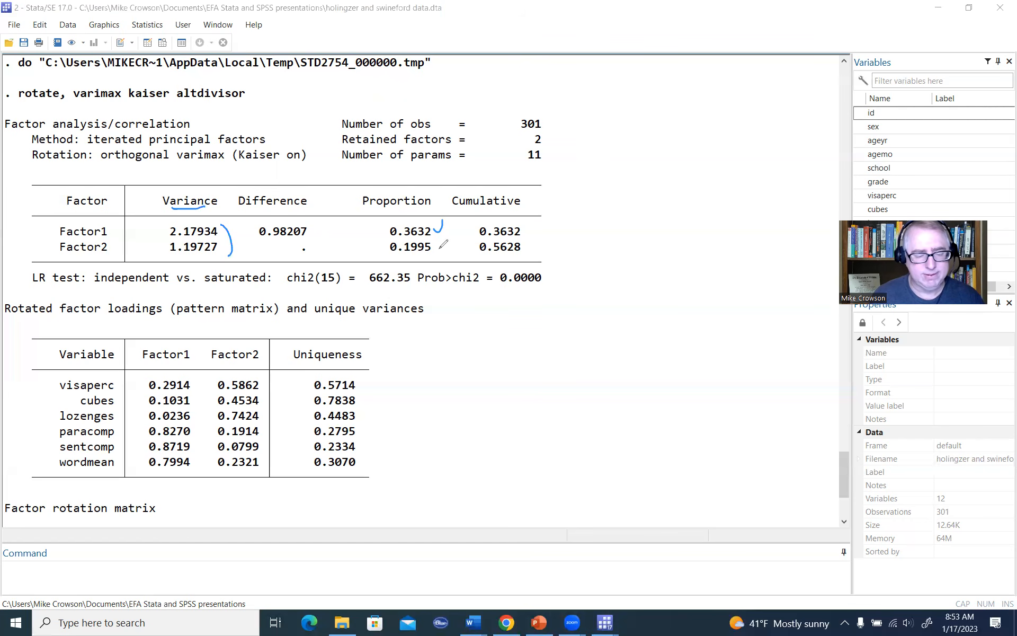
{"action": "left_click_drag", "start_coordinate": [435, 243], "coordinate": [440, 237]}
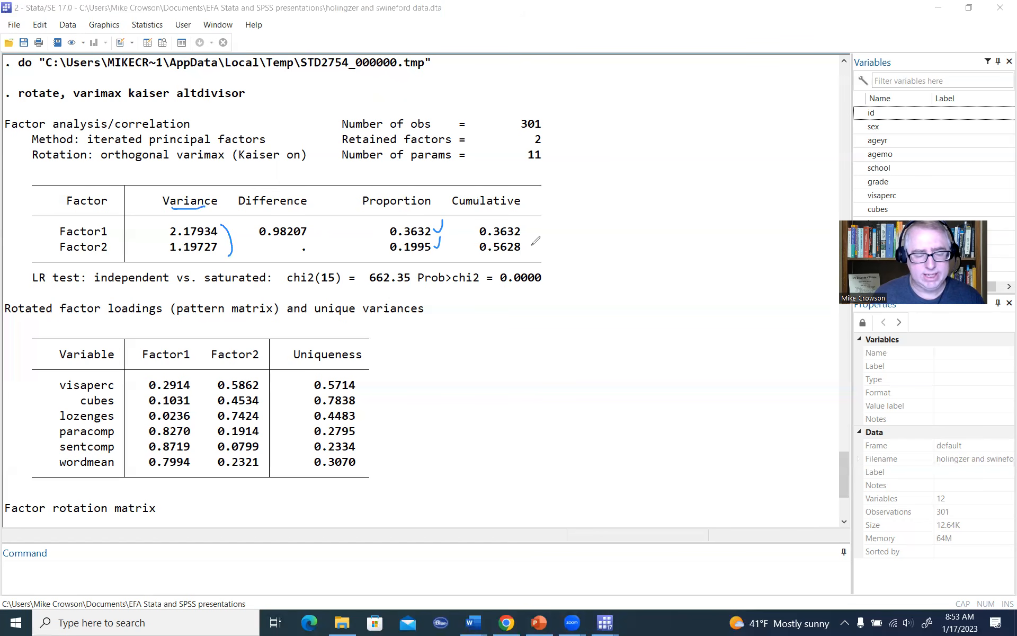
{"action": "left_click_drag", "start_coordinate": [525, 243], "coordinate": [533, 237]}
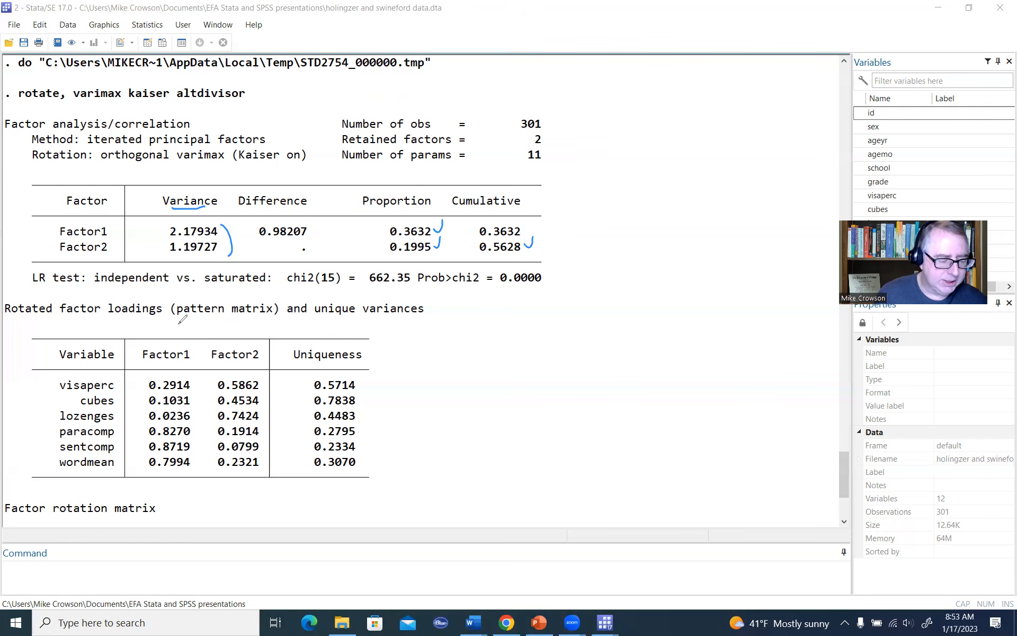
Step: Underline "pattern matrix" in the rotated factor loadings title and write .40 beside the table as the loading cutoff
{"action": "left_click_drag", "start_coordinate": [180, 321], "coordinate": [260, 317]}
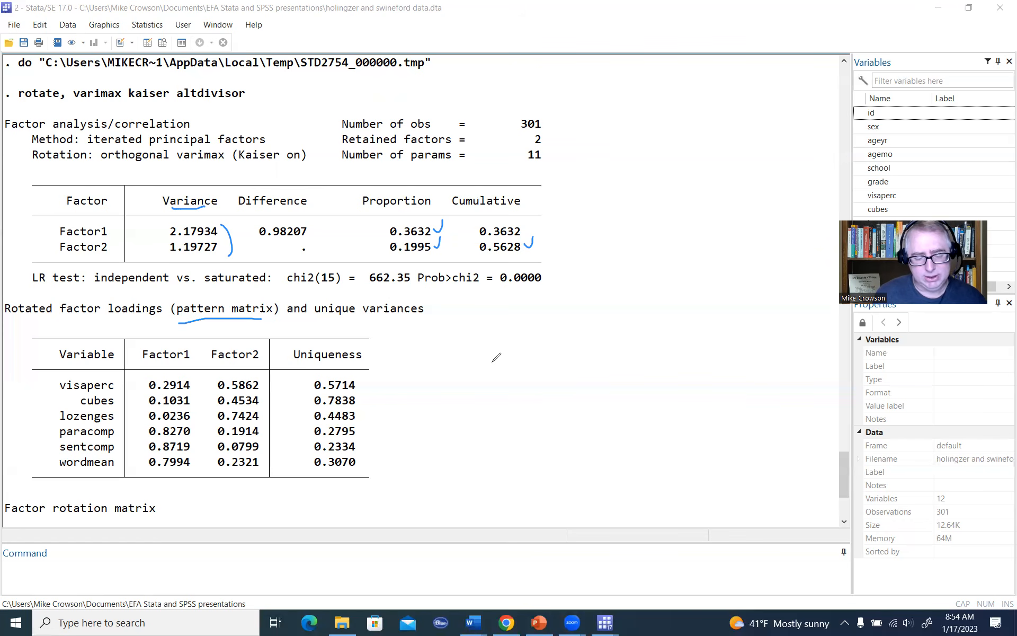
{"action": "left_click_drag", "start_coordinate": [507, 355], "coordinate": [537, 335]}
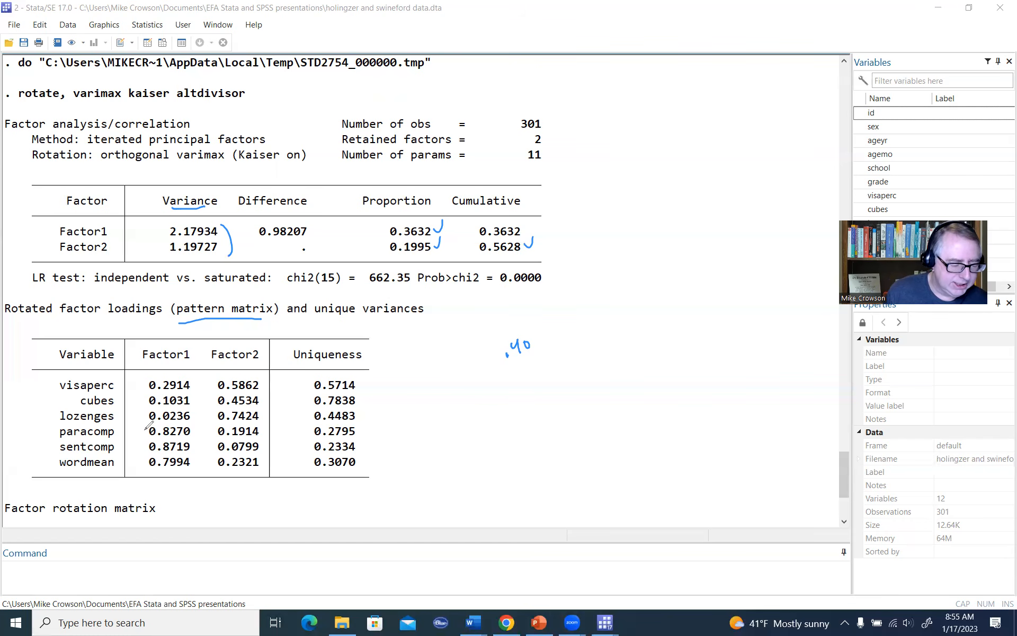
Step: Bracket the last three and first three Factor1 loadings separately, and label Factor1 "verbal ability"
{"action": "mouse_move", "coordinate": [140, 435]}
{"action": "left_mouse_down"}
{"action": "mouse_move", "coordinate": [149, 426]}
{"action": "mouse_move", "coordinate": [148, 472]}
{"action": "left_mouse_up"}
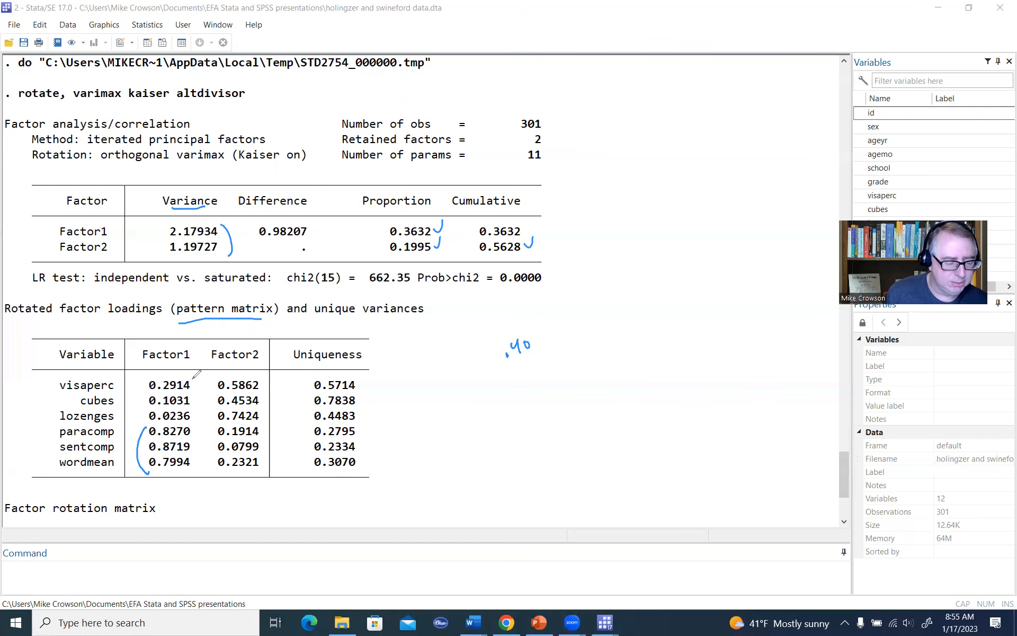
{"action": "left_click_drag", "start_coordinate": [192, 379], "coordinate": [191, 420]}
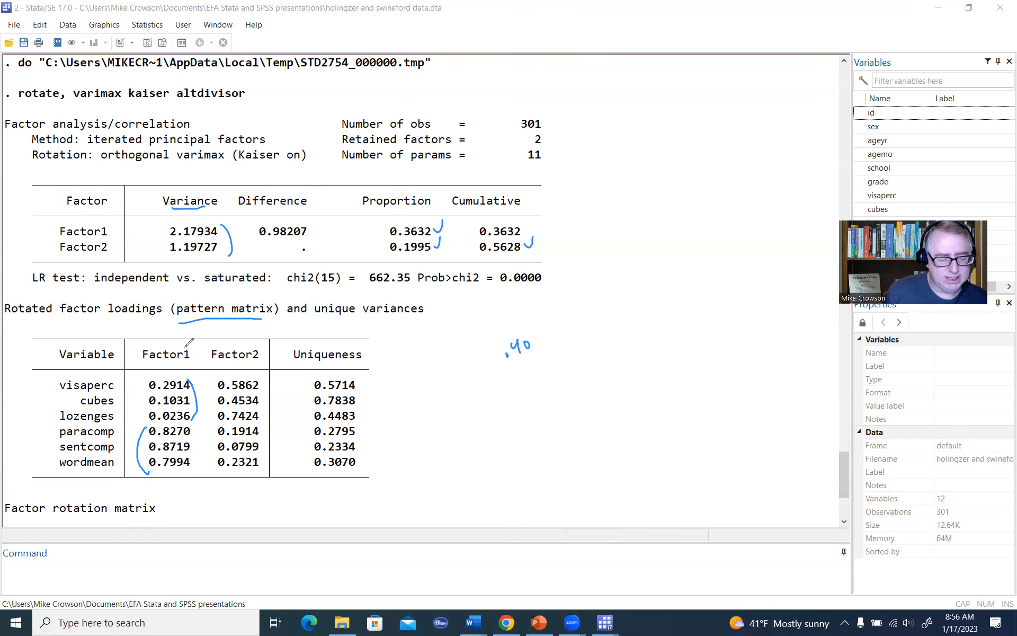
{"action": "mouse_move", "coordinate": [186, 332]}
{"action": "left_mouse_down"}
{"action": "mouse_move", "coordinate": [181, 346]}
{"action": "mouse_move", "coordinate": [201, 330]}
{"action": "mouse_move", "coordinate": [252, 331]}
{"action": "mouse_move", "coordinate": [255, 318]}
{"action": "mouse_move", "coordinate": [281, 325]}
{"action": "left_mouse_up"}
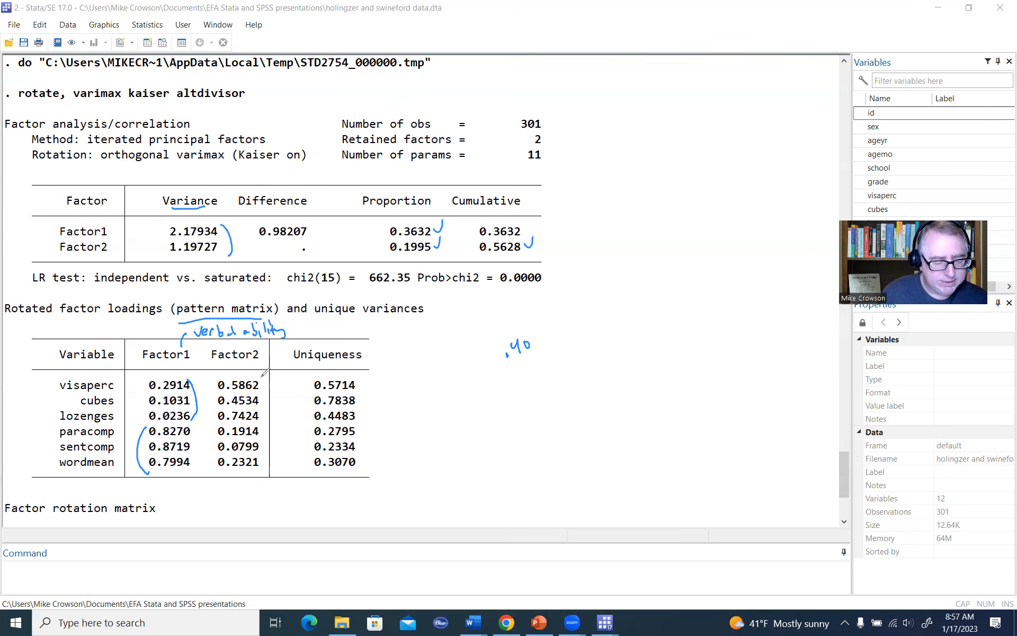
Step: Bracket the first three and last three Factor2 loadings separately, label Factor2 "spatial ability", and clear all annotations
{"action": "left_click_drag", "start_coordinate": [265, 375], "coordinate": [260, 419]}
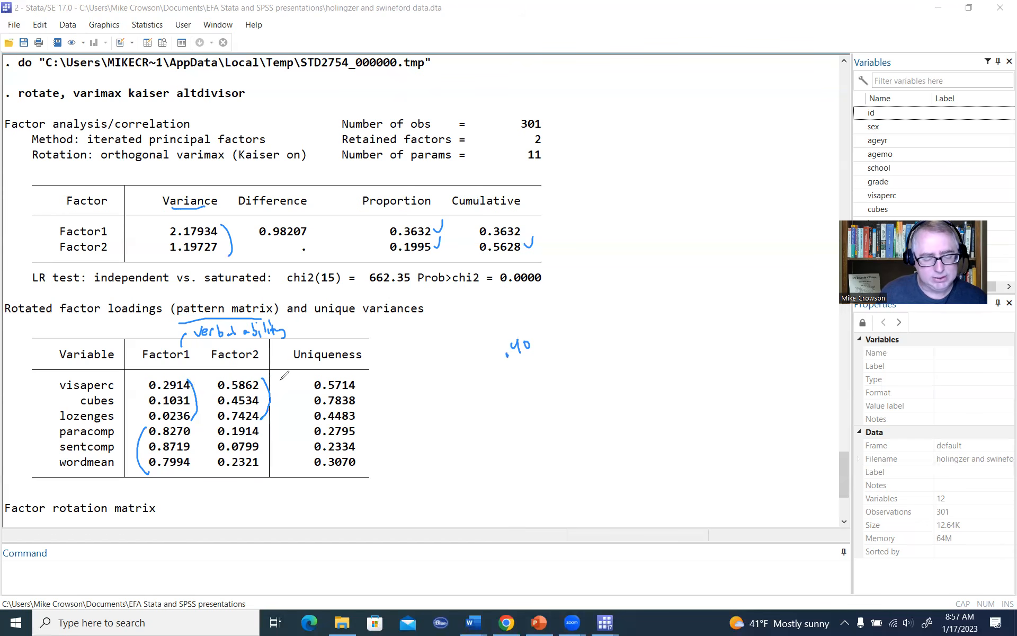
{"action": "mouse_move", "coordinate": [280, 379]}
{"action": "left_mouse_down"}
{"action": "mouse_move", "coordinate": [332, 331]}
{"action": "mouse_move", "coordinate": [351, 329]}
{"action": "left_mouse_up"}
{"action": "mouse_move", "coordinate": [362, 320]}
{"action": "left_mouse_down"}
{"action": "mouse_move", "coordinate": [382, 311]}
{"action": "mouse_move", "coordinate": [398, 324]}
{"action": "mouse_move", "coordinate": [401, 307]}
{"action": "mouse_move", "coordinate": [418, 313]}
{"action": "left_mouse_up"}
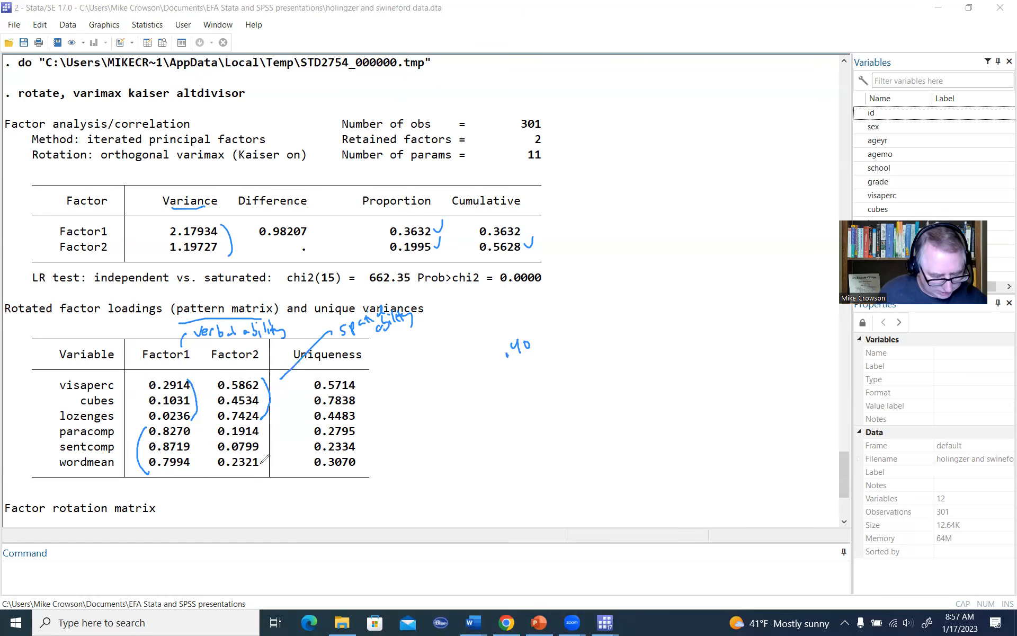
{"action": "left_click_drag", "start_coordinate": [219, 427], "coordinate": [215, 469]}
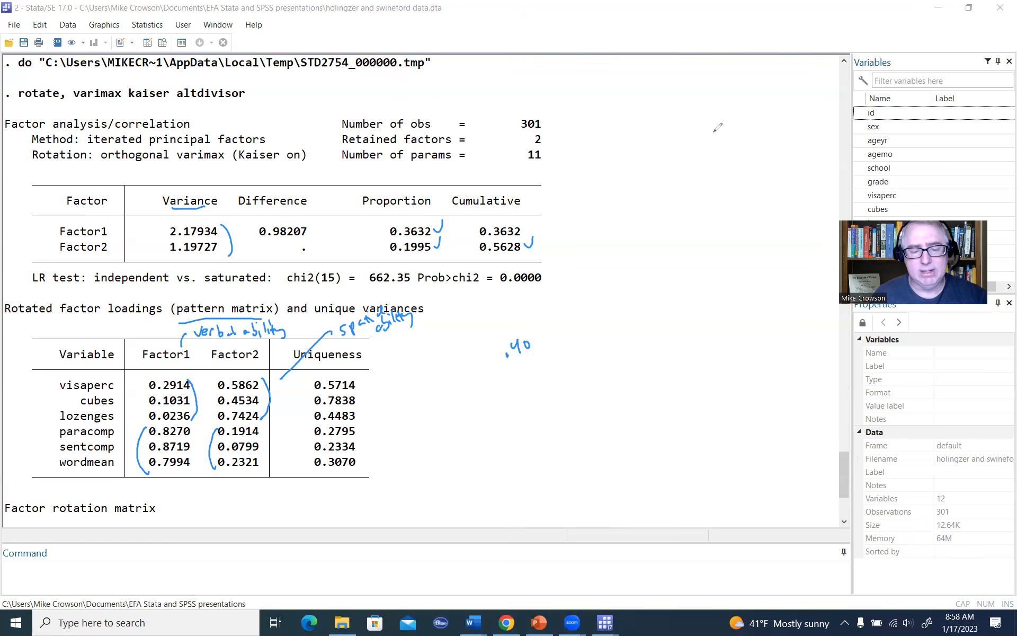
{"action": "left_click", "coordinate": [550, 65]}
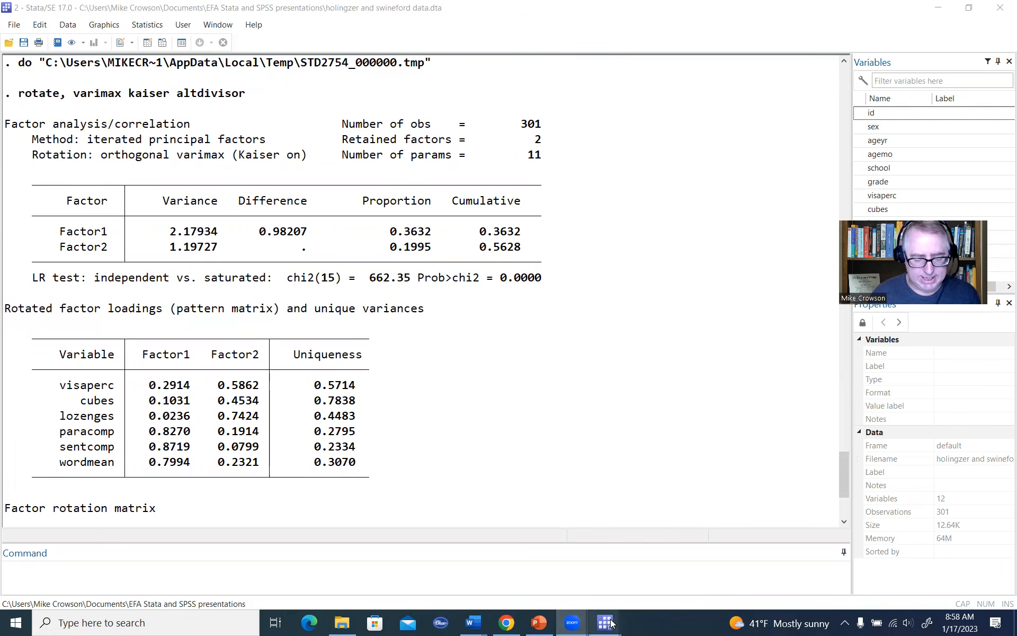
Step: Add the command rotate, promax(4) on a new line below the varimax rotation in the do-file
{"action": "mouse_move", "coordinate": [605, 622]}
{"action": "left_click", "coordinate": [676, 550]}
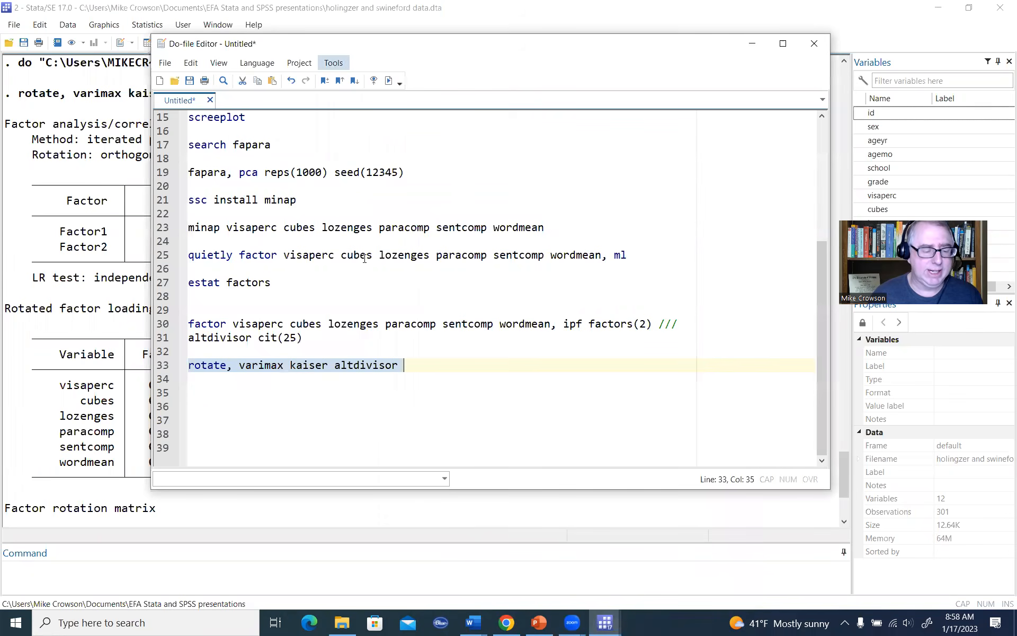
{"action": "left_click", "coordinate": [435, 367]}
{"action": "key", "text": "Return"}
{"action": "key", "text": "Return"}
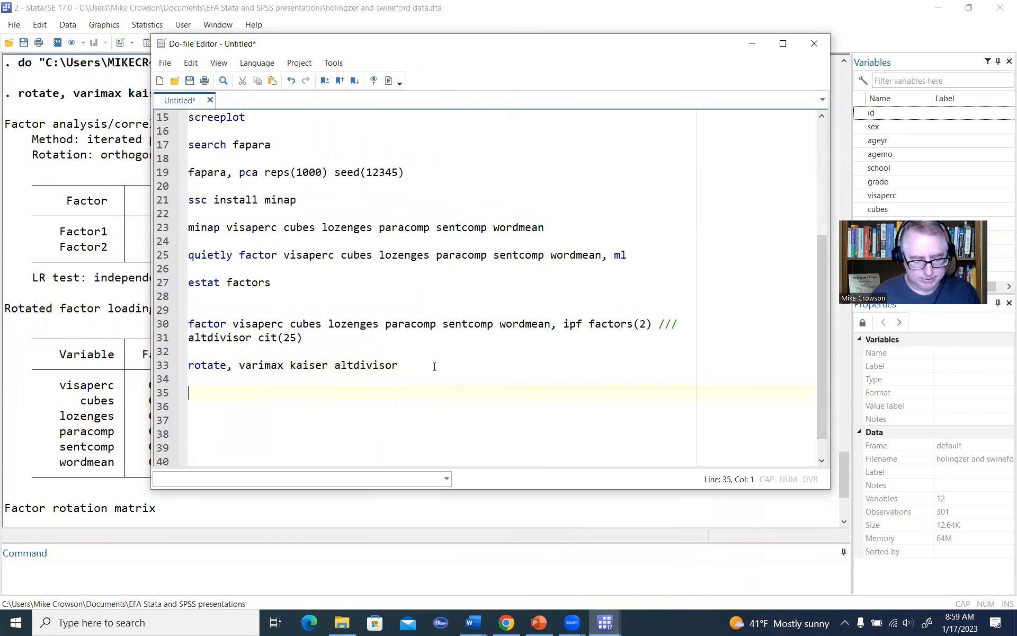
{"action": "type", "text": "r"}
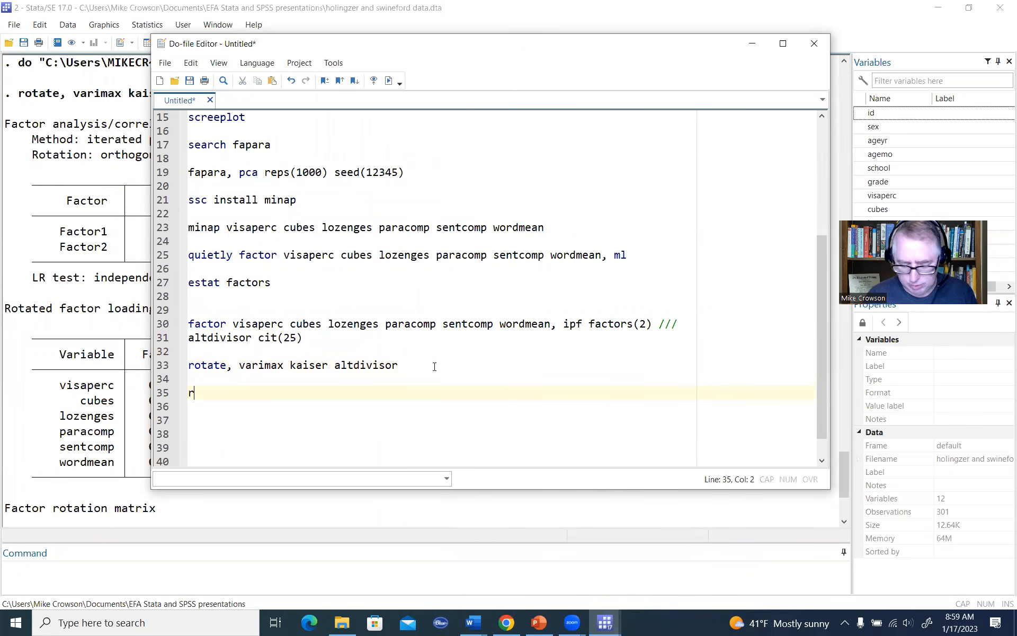
{"action": "type", "text": "otate, promax("}
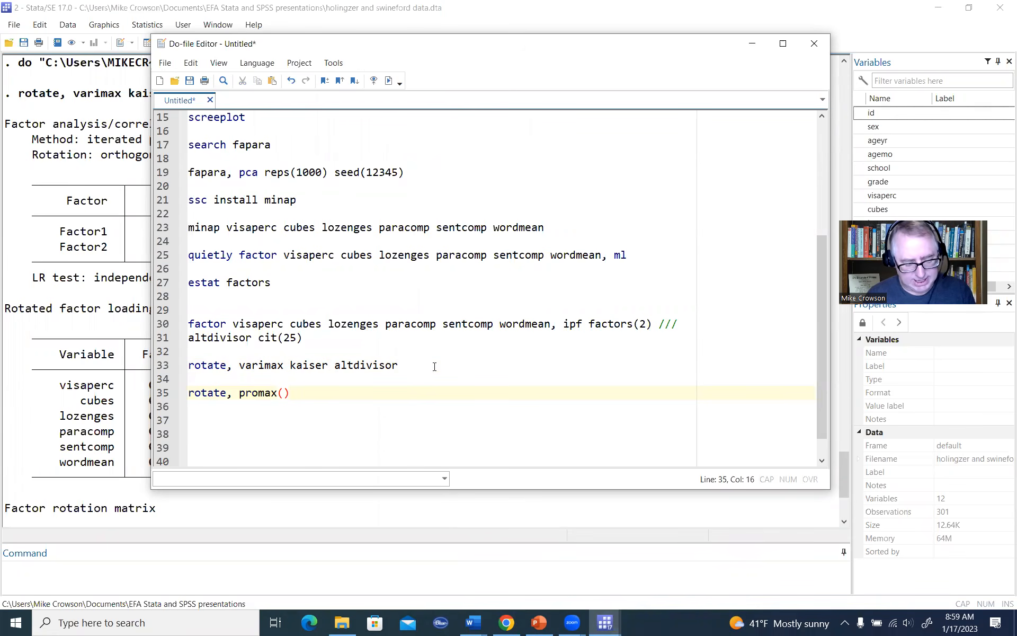
{"action": "type", "text": "4"}
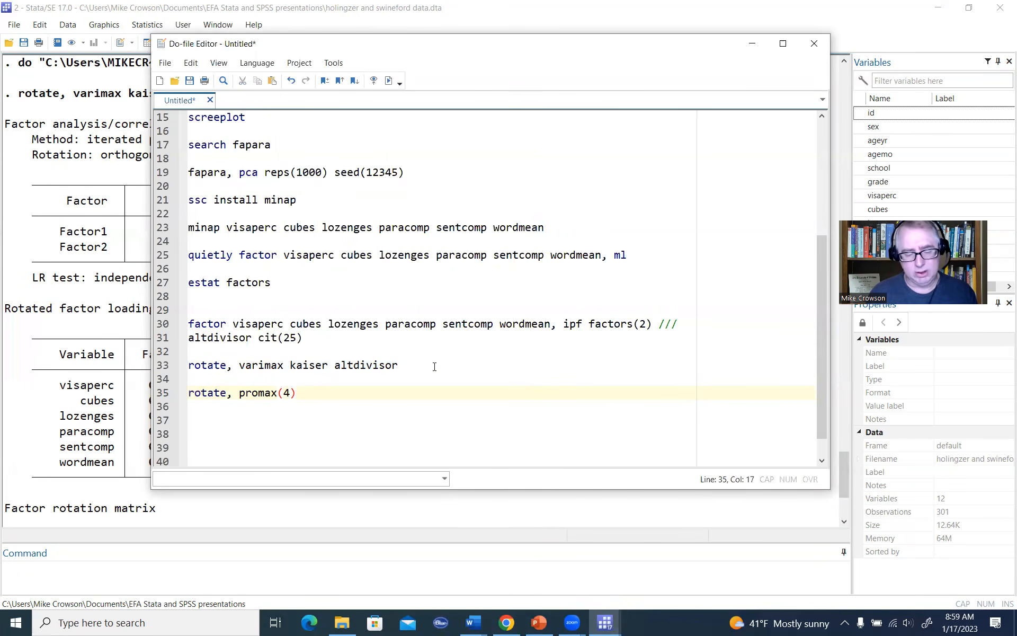
Step: Extend the promax(4) command with the oblique, kaiser and altdivisor options
{"action": "key", "text": "End"}
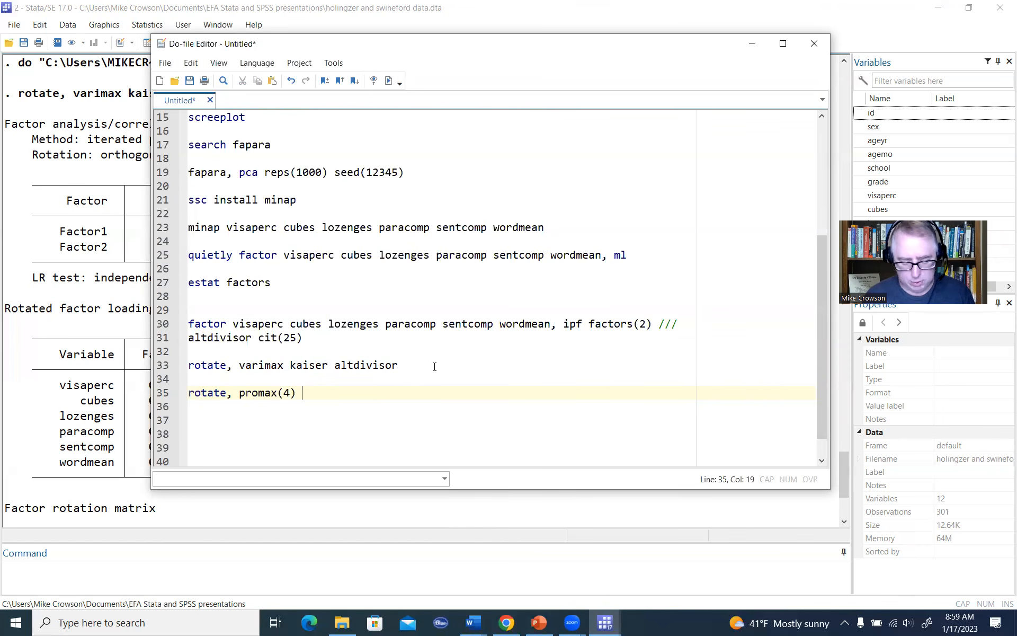
{"action": "type", "text": "o"}
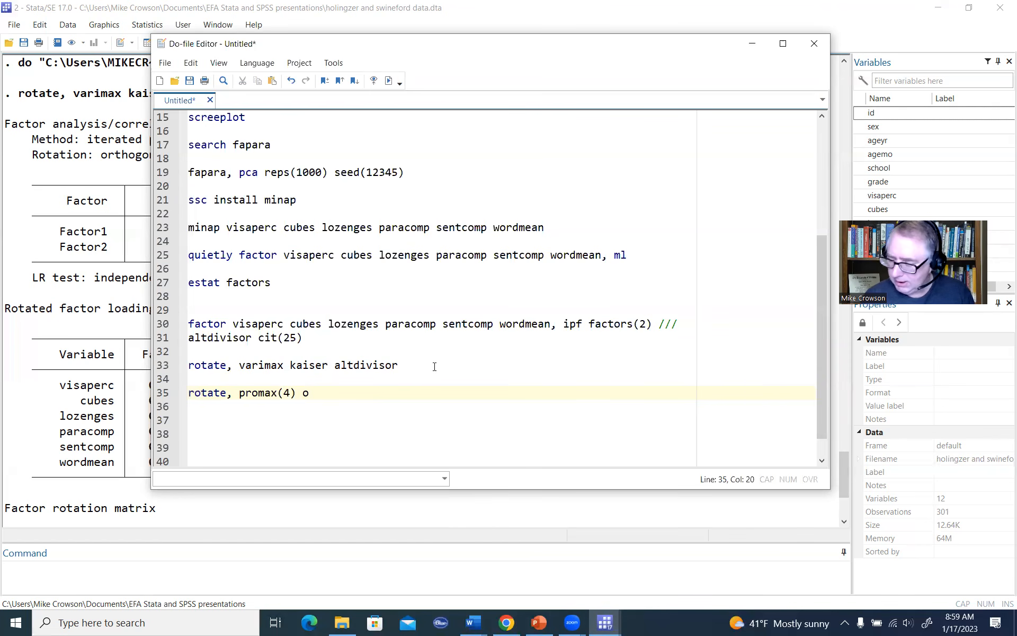
{"action": "type", "text": "bliqu"}
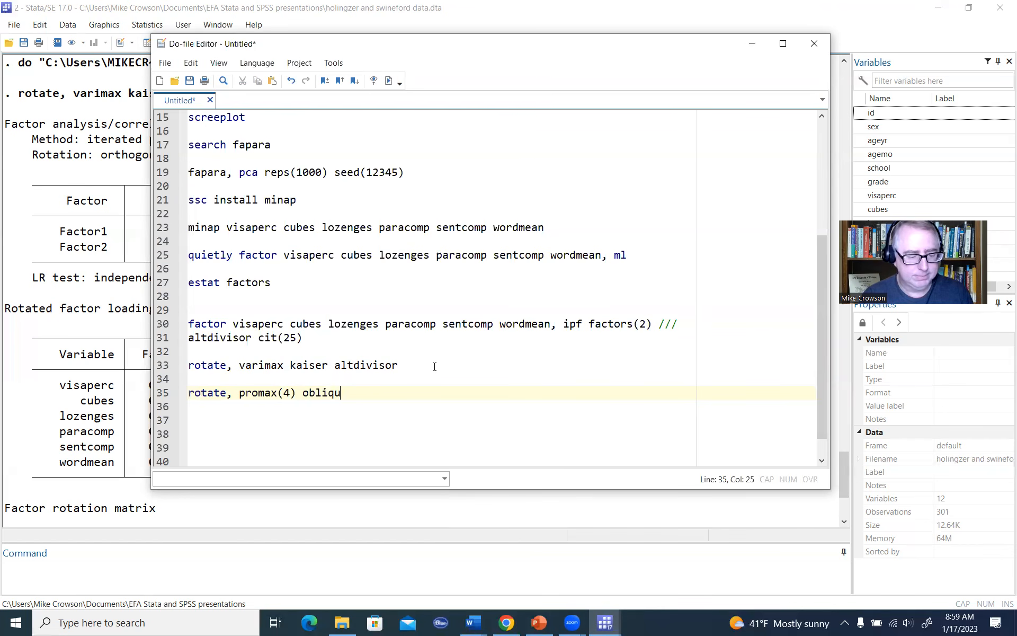
{"action": "type", "text": "e kaiser "}
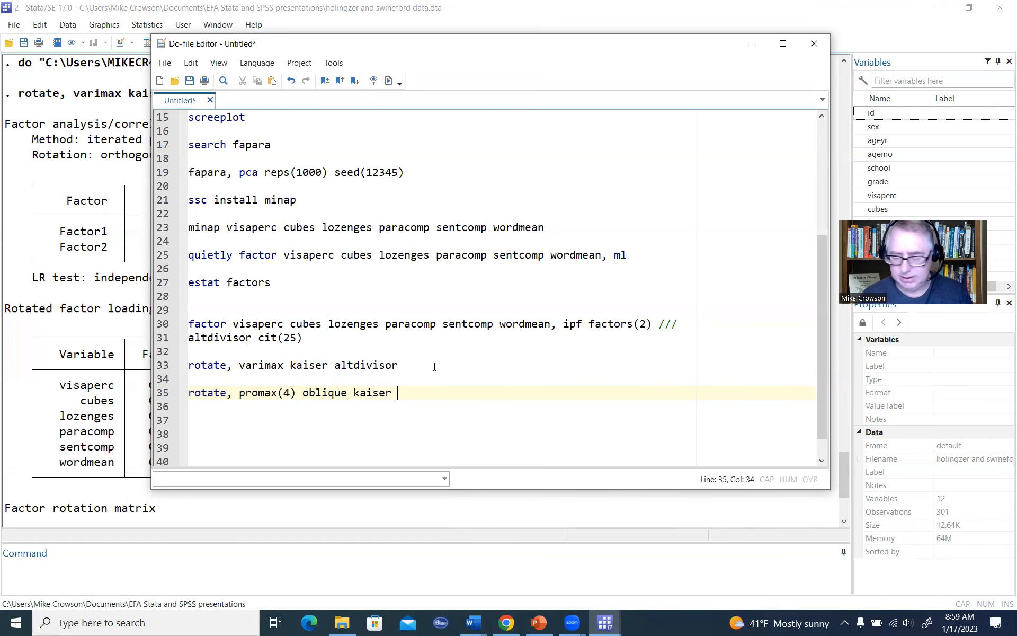
{"action": "type", "text": "altdivi"}
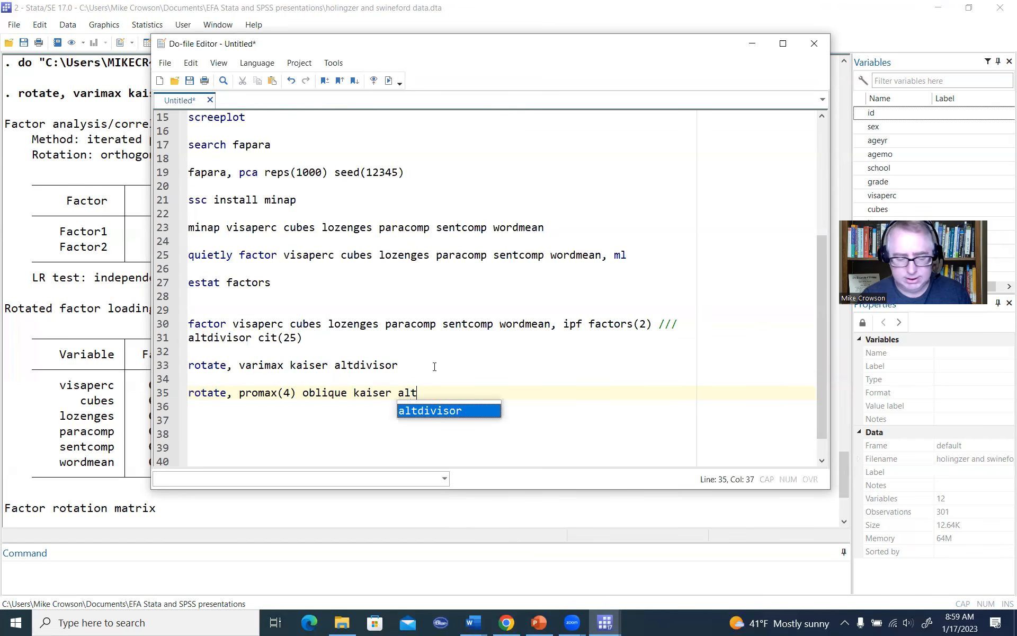
{"action": "type", "text": "sor"}
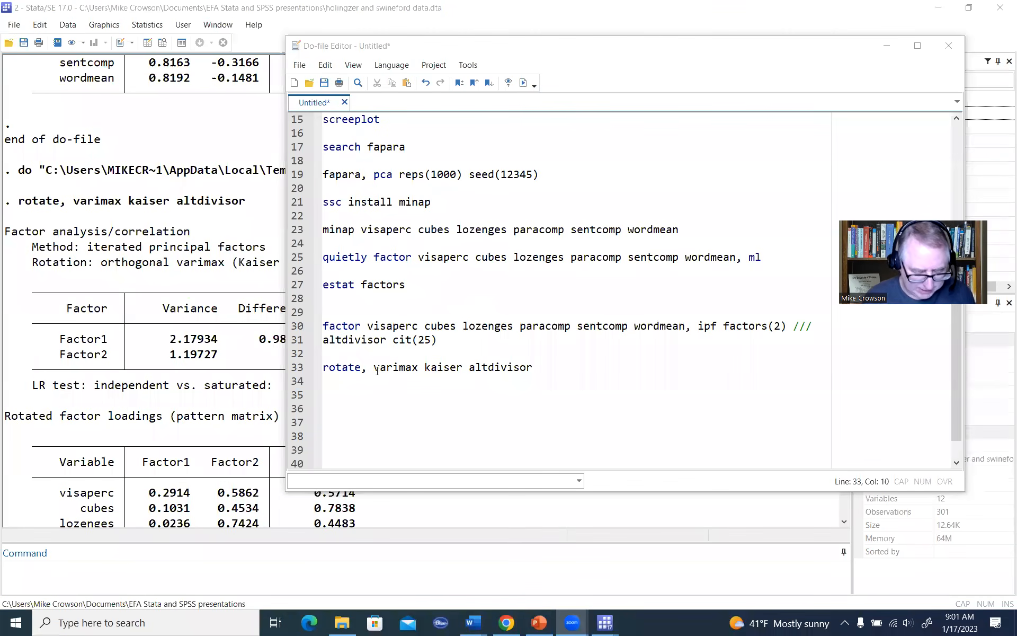
Step: Run only the rotate, varimax kaiser altdivisor line and move the do-file editor aside to uncover the output
{"action": "left_click", "coordinate": [376, 369]}
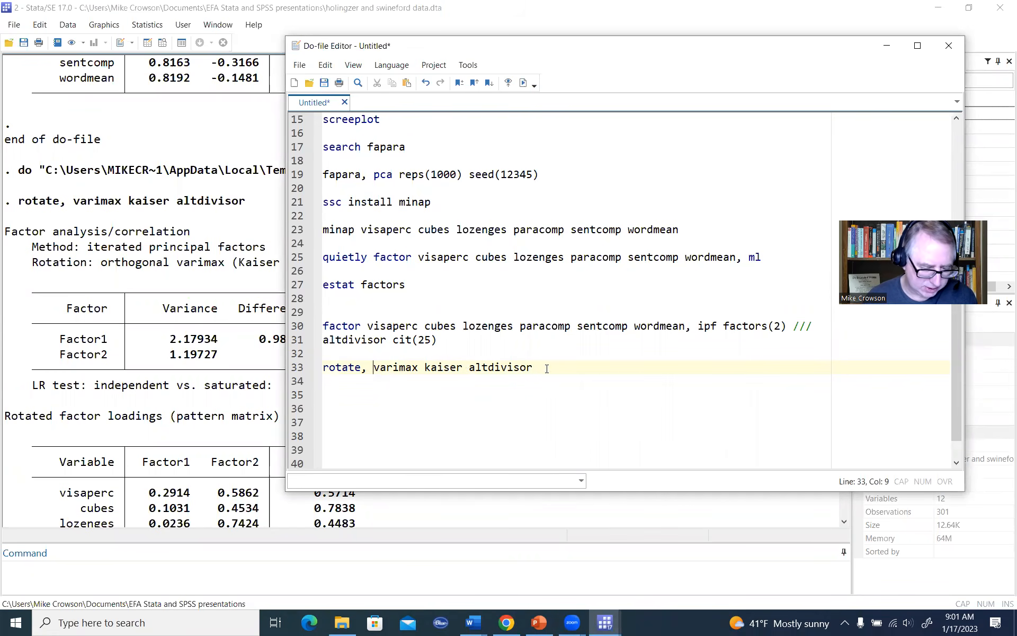
{"action": "left_click_drag", "start_coordinate": [547, 368], "coordinate": [299, 368]}
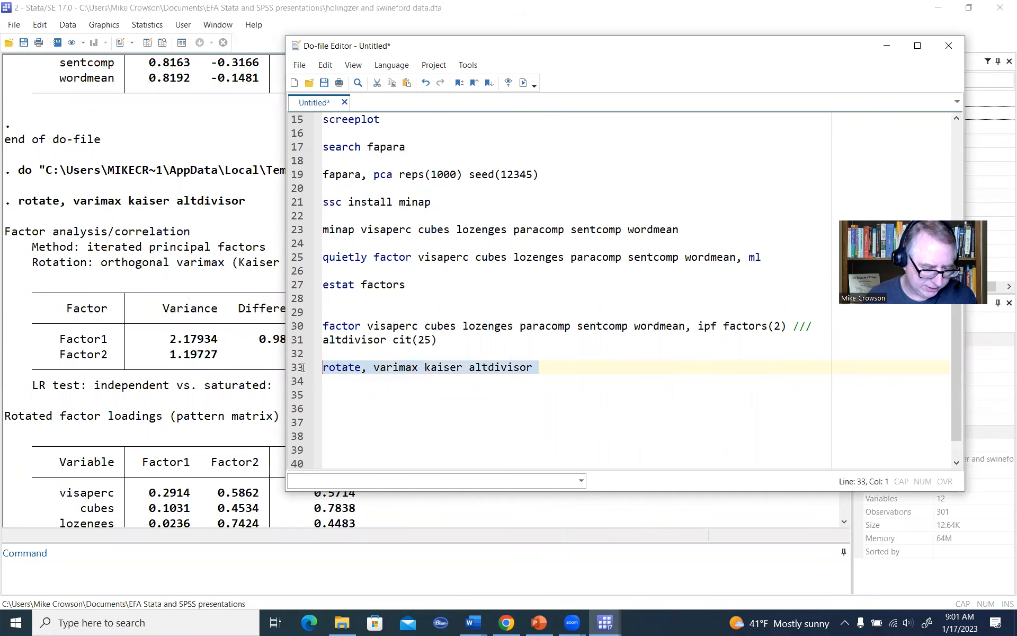
{"action": "left_click", "coordinate": [523, 83]}
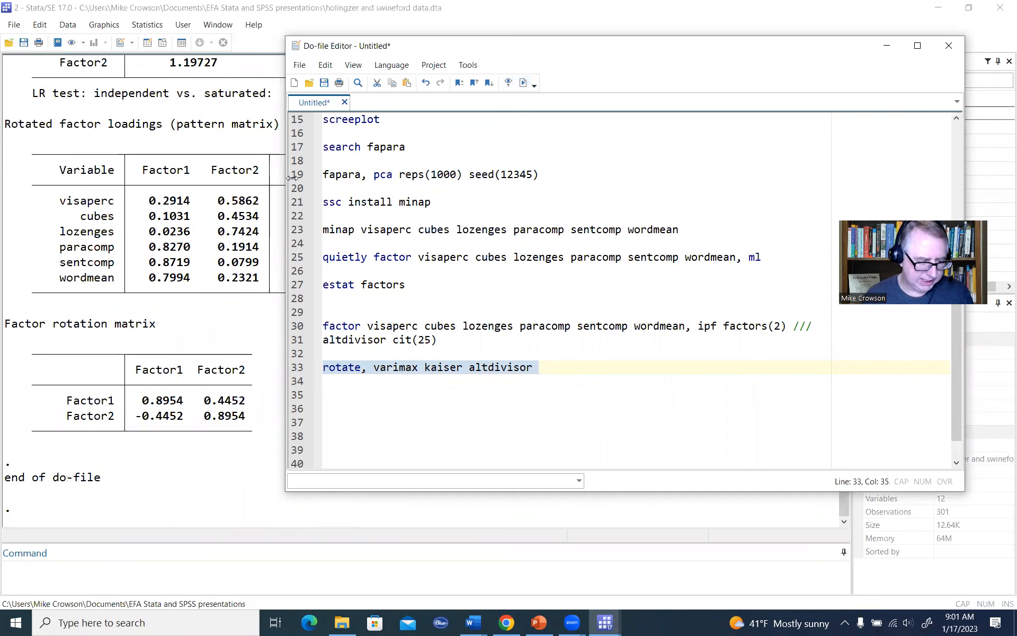
{"action": "key", "text": "ctrl+d"}
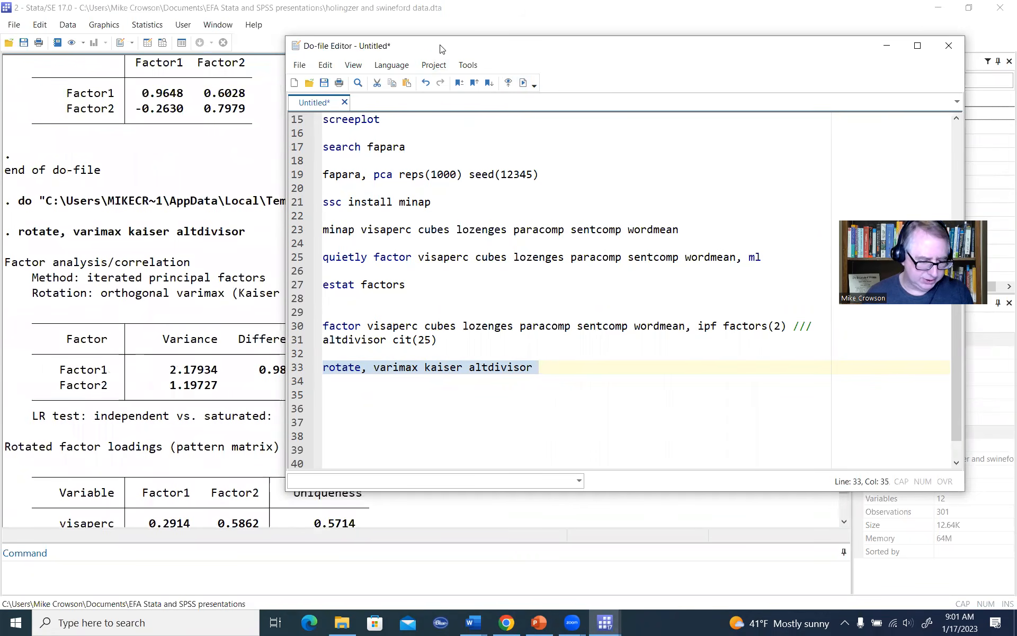
{"action": "left_click_drag", "start_coordinate": [440, 49], "coordinate": [733, 116]}
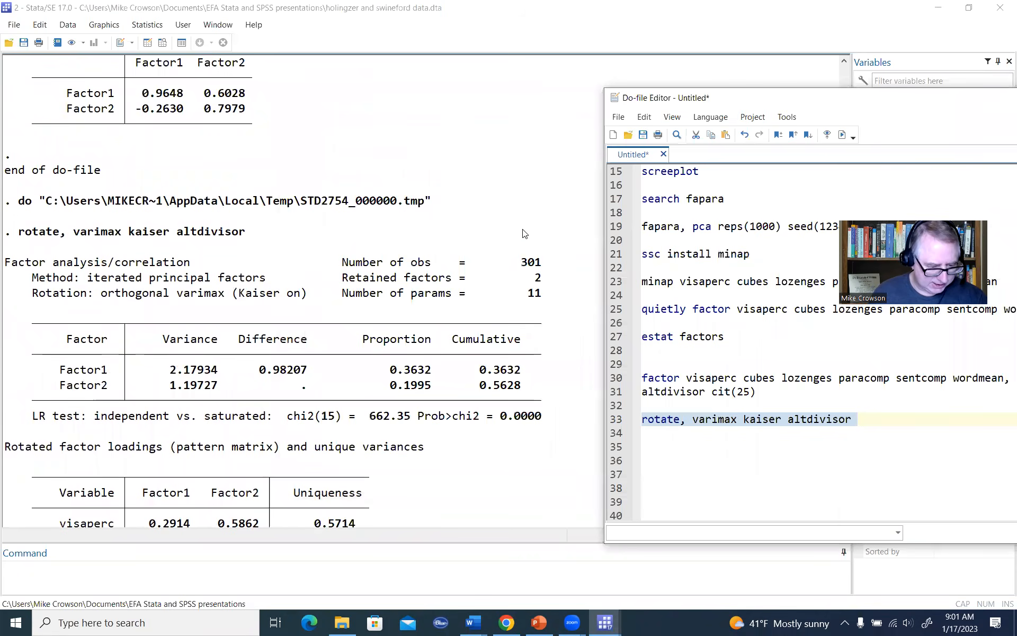
{"action": "scroll", "coordinate": [523, 234], "scroll_direction": "down", "scroll_amount": 2}
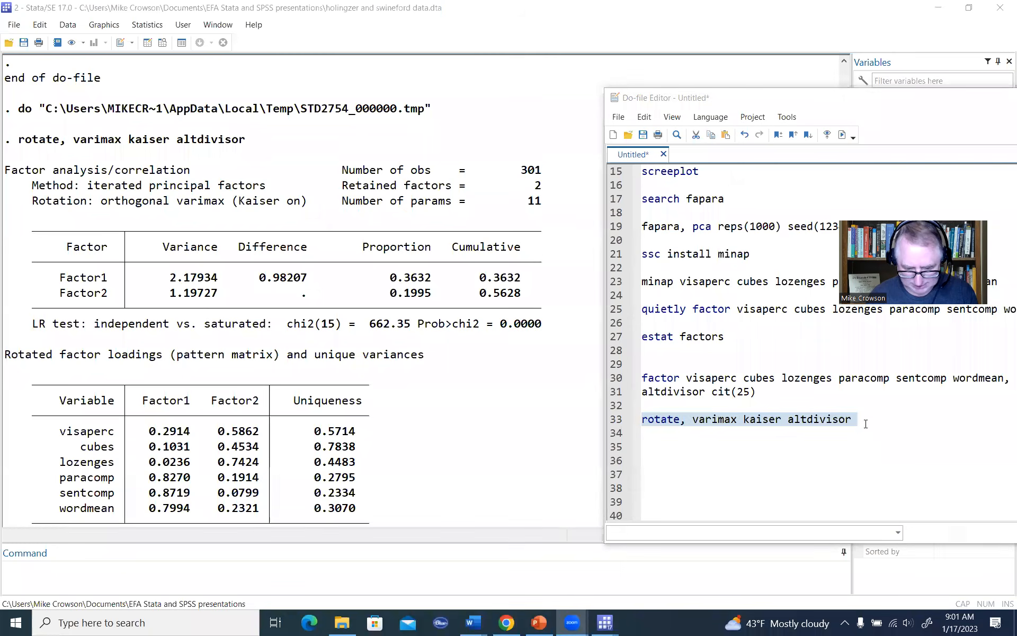
Step: Copy the varimax rotation line to line 35 and change it to rotate, promax kaiser altdivisor
{"action": "left_click", "coordinate": [668, 432]}
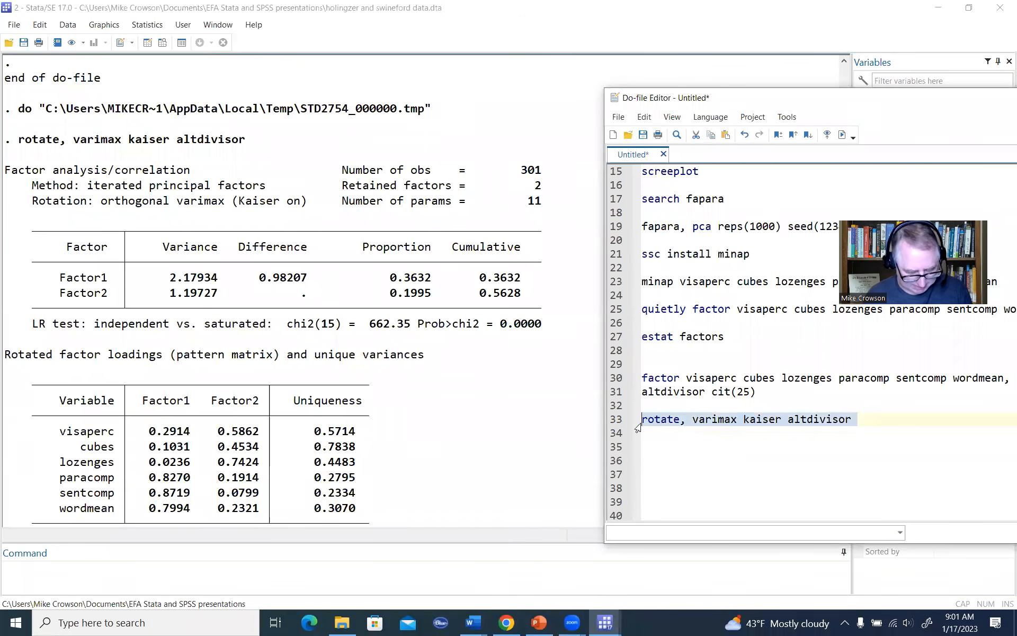
{"action": "left_click", "coordinate": [770, 451]}
{"action": "type", "text": "rotate, varimax kaiser altdivisor"}
{"action": "left_click_drag", "start_coordinate": [736, 448], "coordinate": [695, 451]}
{"action": "type", "text": "promax"}
{"action": "left_click", "coordinate": [782, 497]}
Step: Run only the rotate, promax kaiser altdivisor line and bring its variance and loadings tables into view
{"action": "left_click_drag", "start_coordinate": [852, 448], "coordinate": [607, 450]}
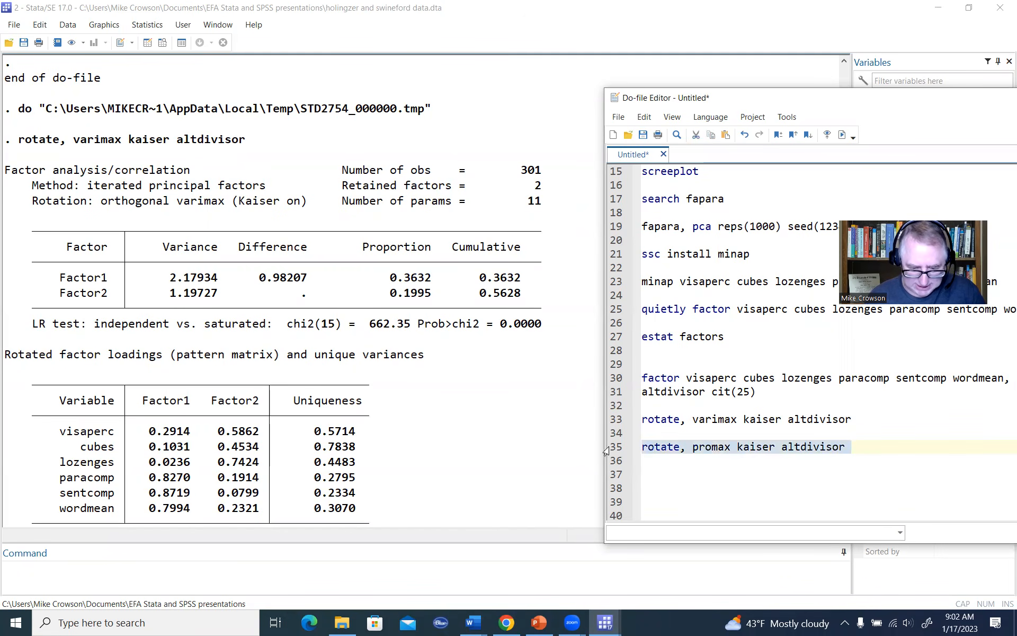
{"action": "left_click", "coordinate": [847, 137]}
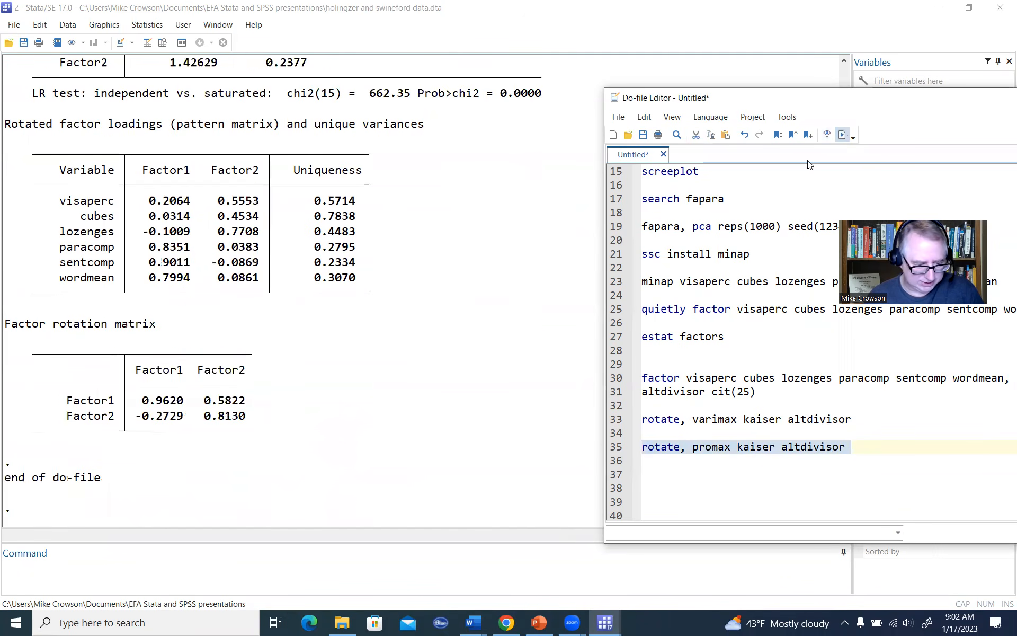
{"action": "scroll", "coordinate": [359, 290], "scroll_direction": "up", "scroll_amount": 6}
{"action": "scroll", "coordinate": [359, 290], "scroll_direction": "up", "scroll_amount": 1}
{"action": "scroll", "coordinate": [361, 290], "scroll_direction": "down", "scroll_amount": 2}
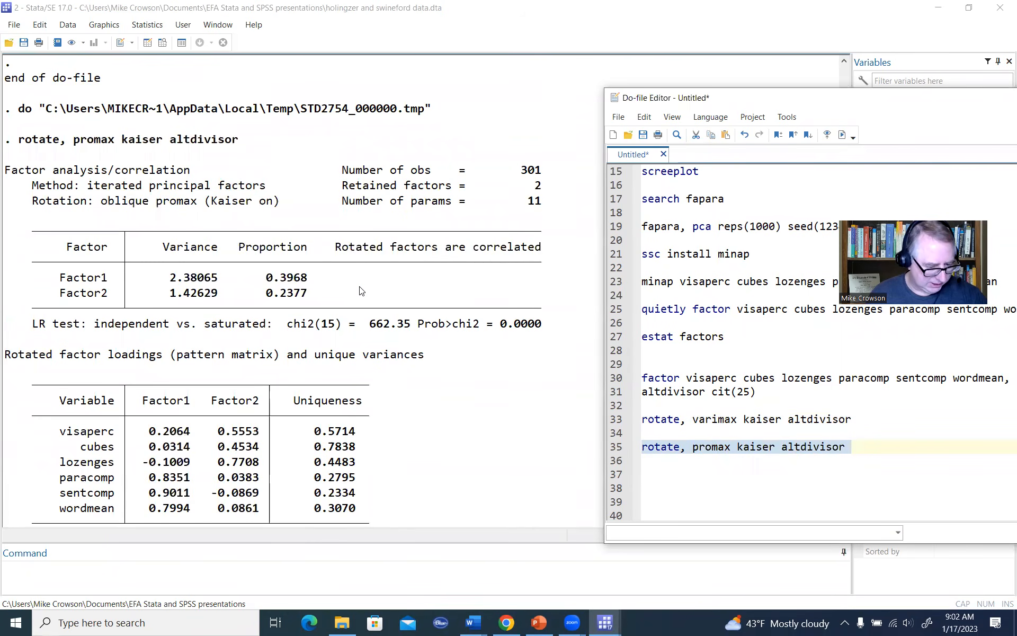
{"action": "scroll", "coordinate": [360, 290], "scroll_direction": "down", "scroll_amount": 1}
{"action": "scroll", "coordinate": [360, 290], "scroll_direction": "up", "scroll_amount": 2}
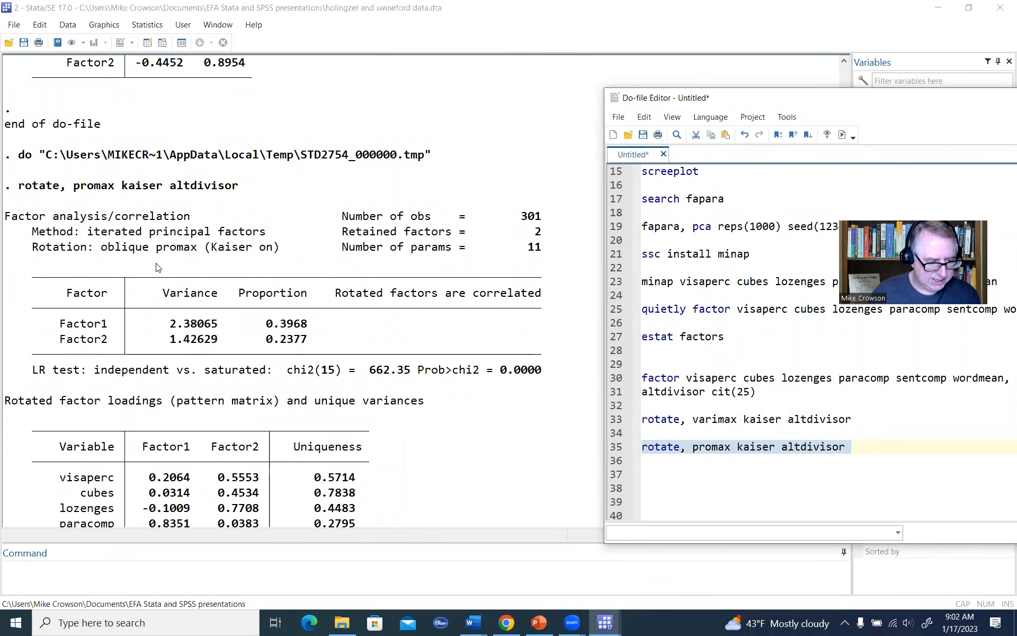
{"action": "scroll", "coordinate": [159, 297], "scroll_direction": "down", "scroll_amount": 2}
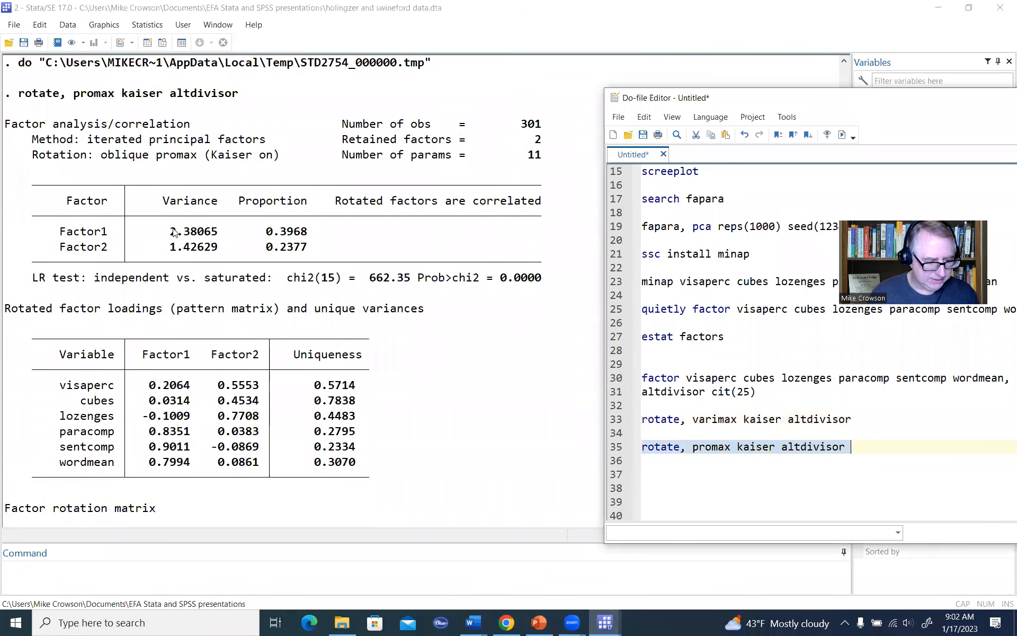
Step: Highlight in turn the Variance heading, the "Rotated factors are correlated" note and both factors' proportions in the promax output
{"action": "left_click_drag", "start_coordinate": [162, 206], "coordinate": [224, 208]}
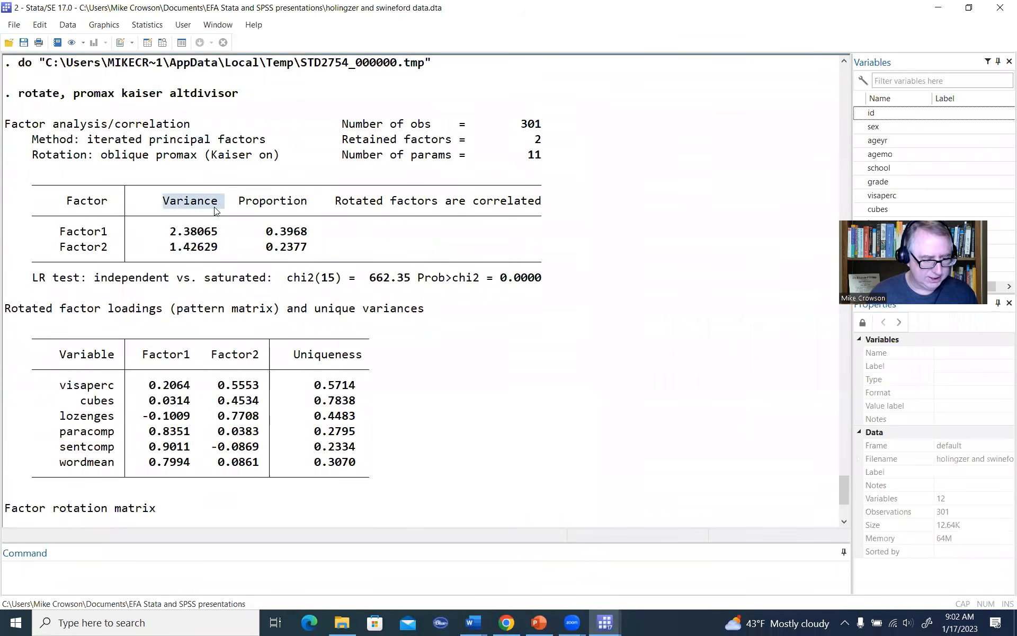
{"action": "left_click", "coordinate": [339, 208]}
{"action": "left_click_drag", "start_coordinate": [338, 208], "coordinate": [536, 210]}
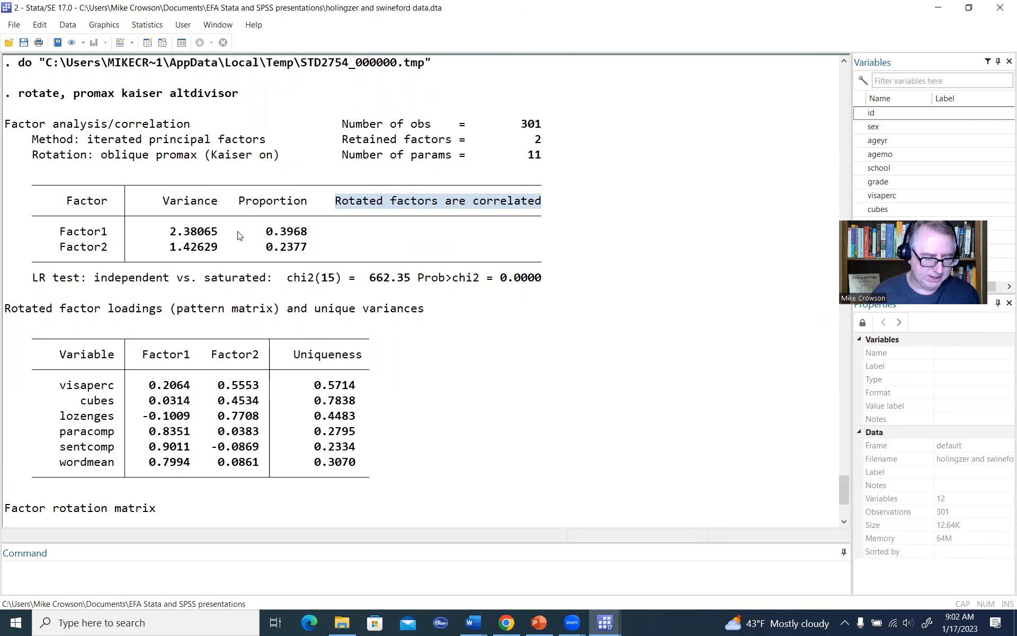
{"action": "left_click_drag", "start_coordinate": [279, 232], "coordinate": [329, 231]}
{"action": "left_click_drag", "start_coordinate": [266, 247], "coordinate": [310, 250]}
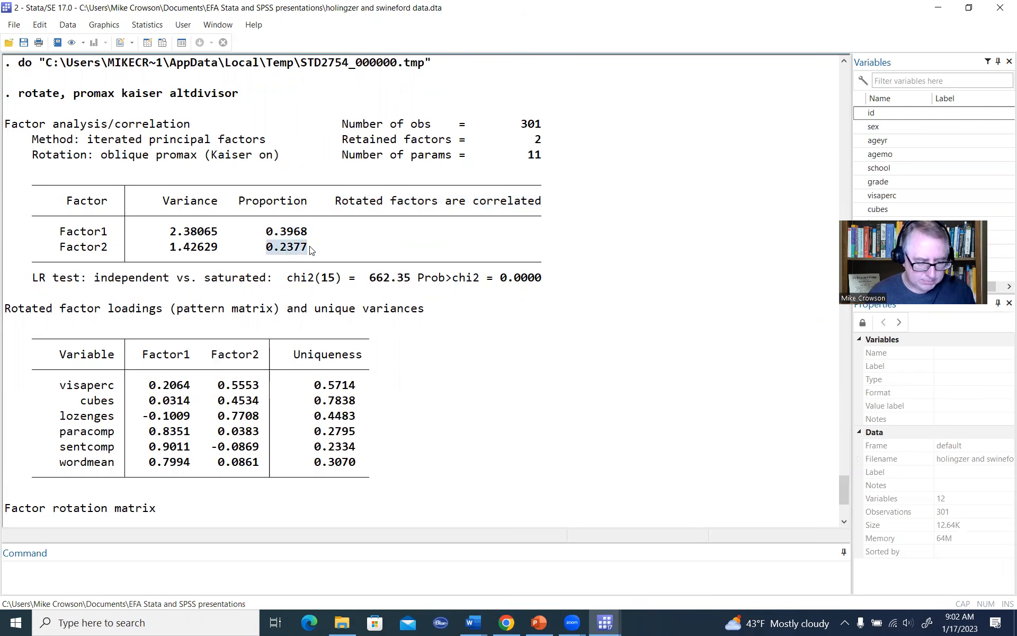
{"action": "left_click", "coordinate": [331, 218]}
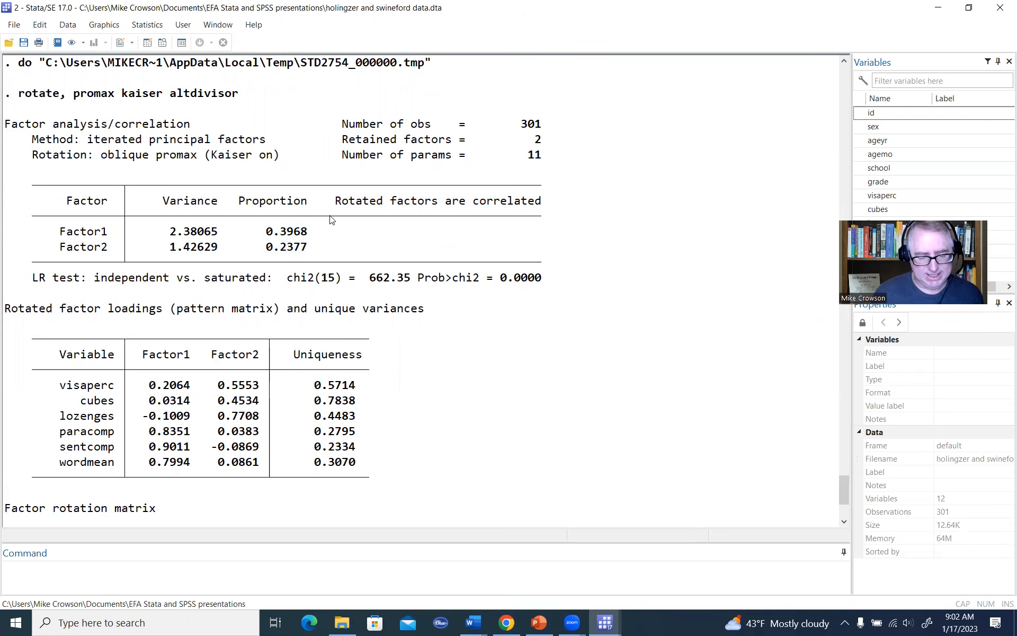
Step: Underline "pattern matrix" in the promax loadings title and draw small marks beside visaperc's Factor1 and Factor2 loadings
{"action": "scroll", "coordinate": [680, 314], "scroll_direction": "up", "scroll_amount": 12}
{"action": "scroll", "coordinate": [680, 314], "scroll_direction": "up", "scroll_amount": 1}
{"action": "scroll", "coordinate": [680, 313], "scroll_direction": "down", "scroll_amount": 11}
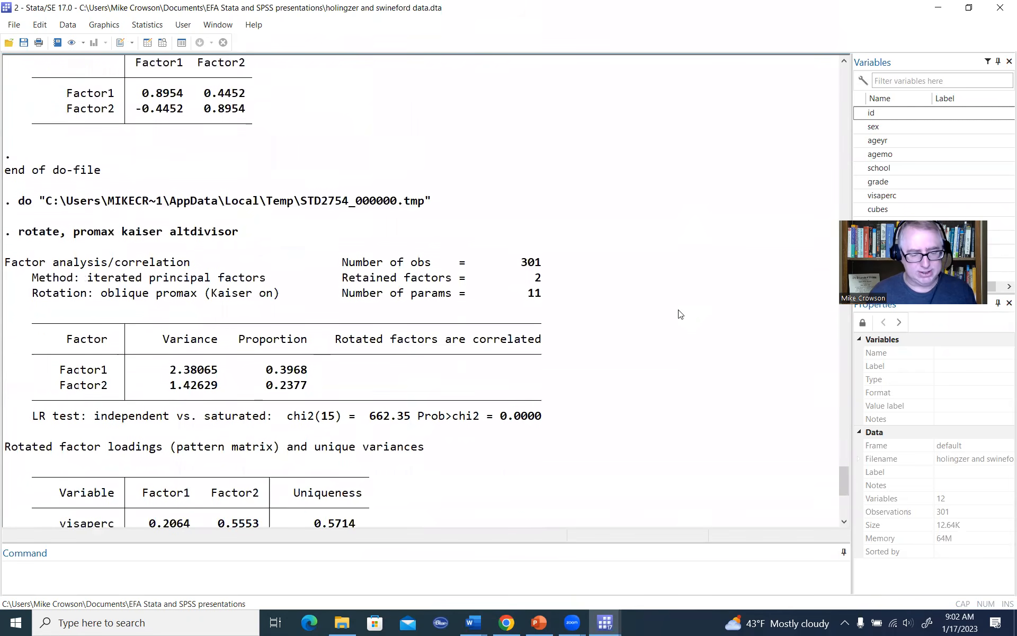
{"action": "scroll", "coordinate": [679, 314], "scroll_direction": "down", "scroll_amount": 1}
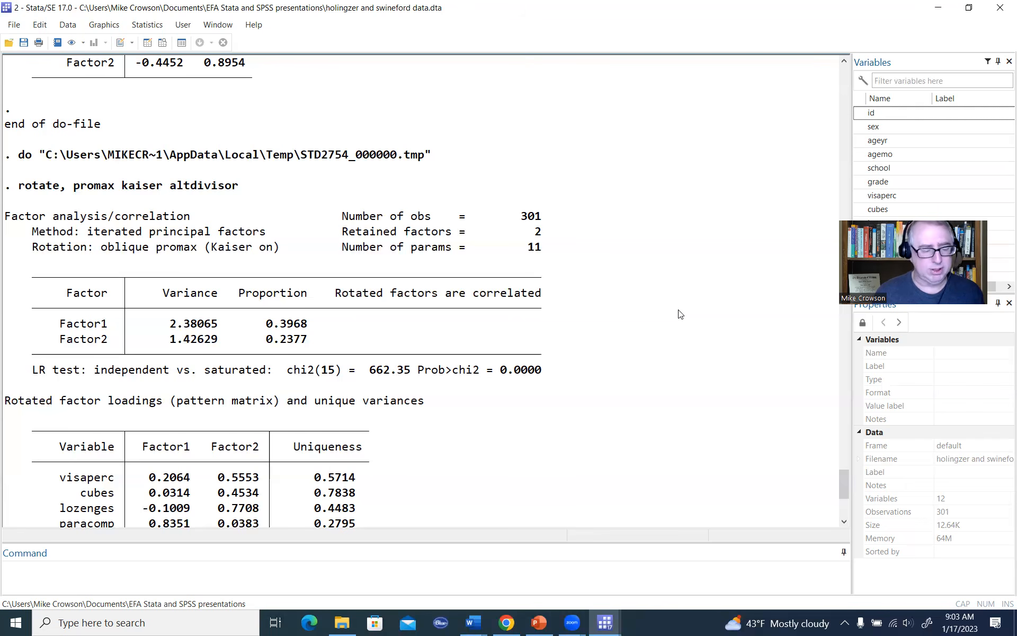
{"action": "scroll", "coordinate": [591, 327], "scroll_direction": "down", "scroll_amount": 2}
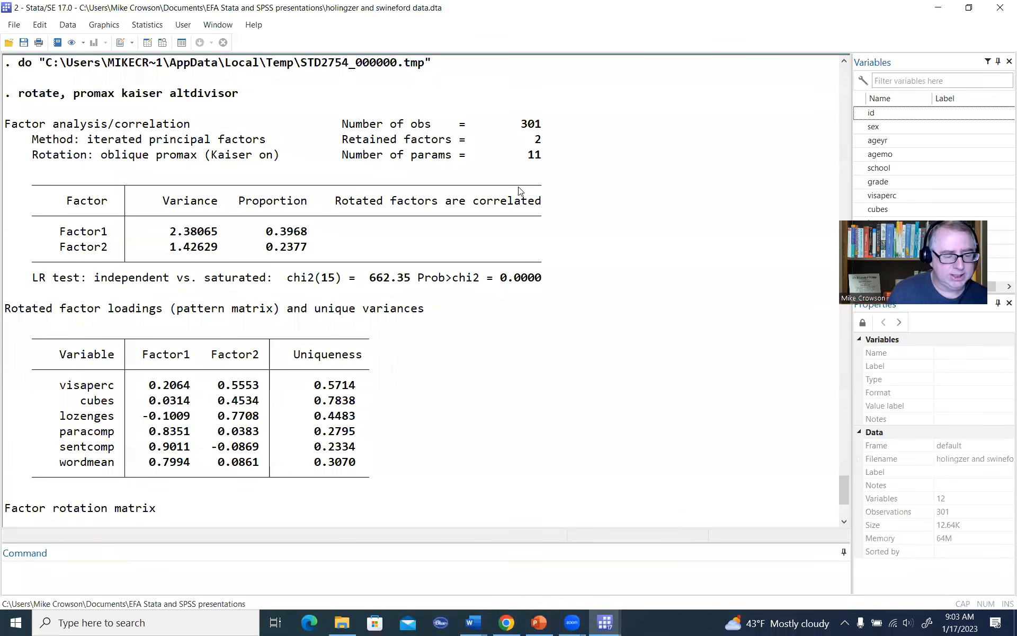
{"action": "key", "text": "ctrl+2"}
{"action": "left_click_drag", "start_coordinate": [192, 321], "coordinate": [257, 319]}
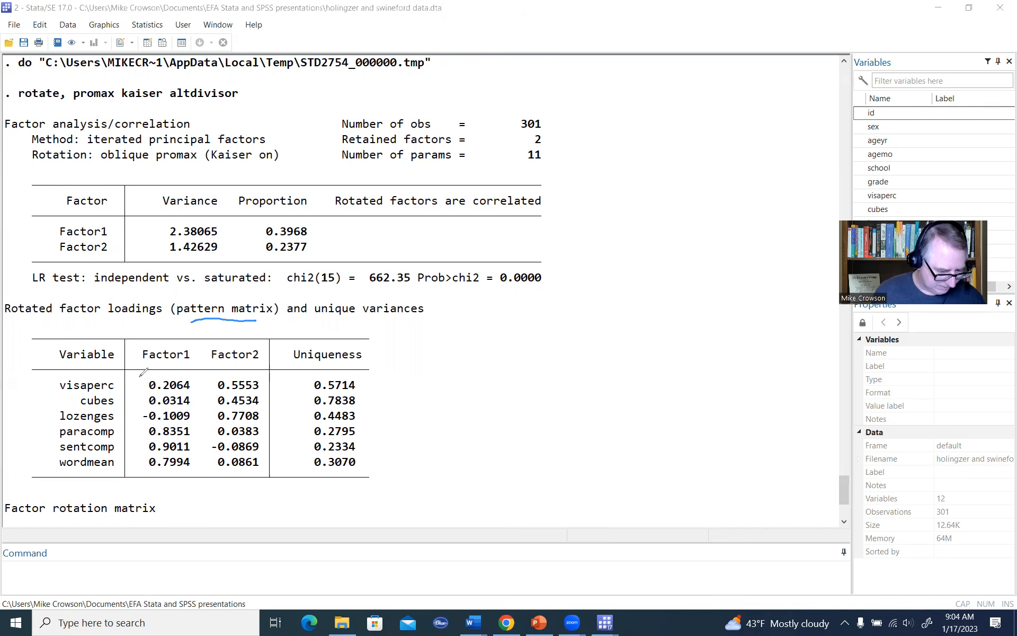
{"action": "left_click_drag", "start_coordinate": [145, 371], "coordinate": [137, 378]}
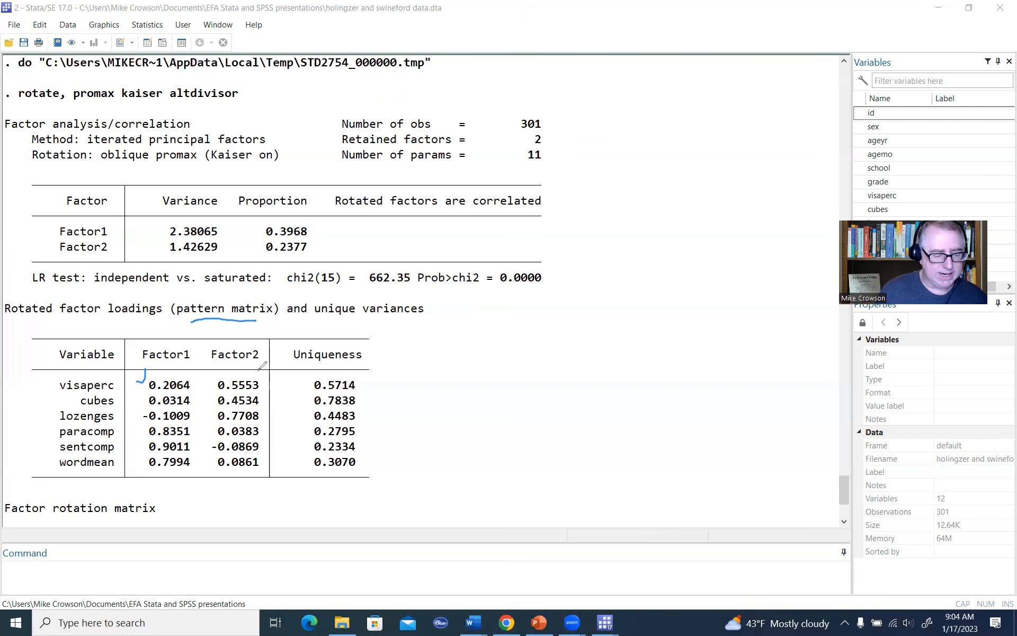
{"action": "left_click_drag", "start_coordinate": [264, 381], "coordinate": [274, 373]}
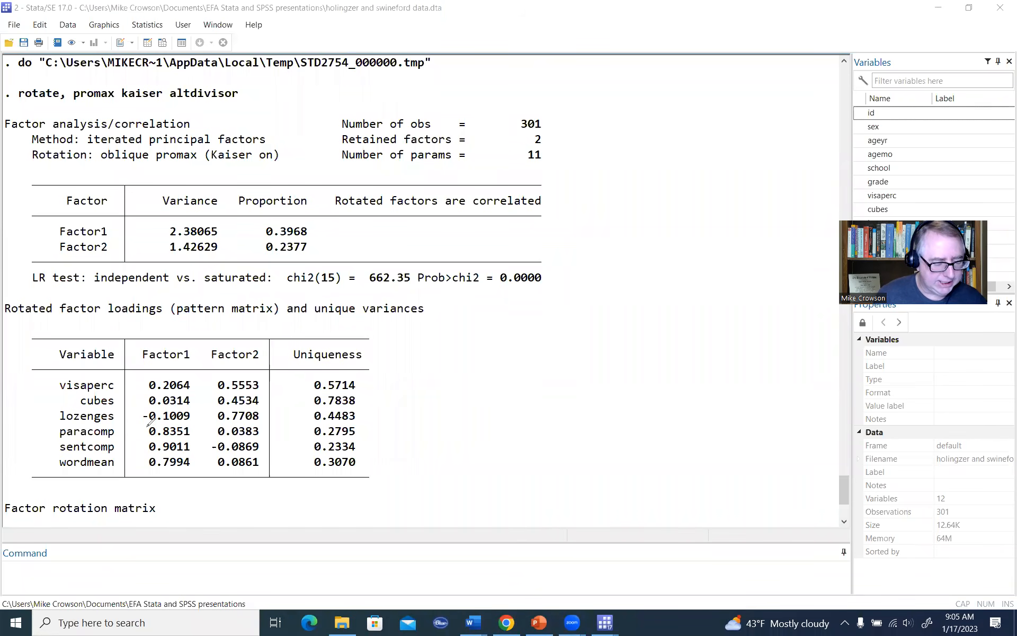
Step: Bracket the last three Factor1 loadings and the first three Factor2 loadings in the promax pattern matrix
{"action": "mouse_move", "coordinate": [147, 424]}
{"action": "left_mouse_down"}
{"action": "mouse_move", "coordinate": [138, 454]}
{"action": "mouse_move", "coordinate": [152, 473]}
{"action": "left_mouse_up"}
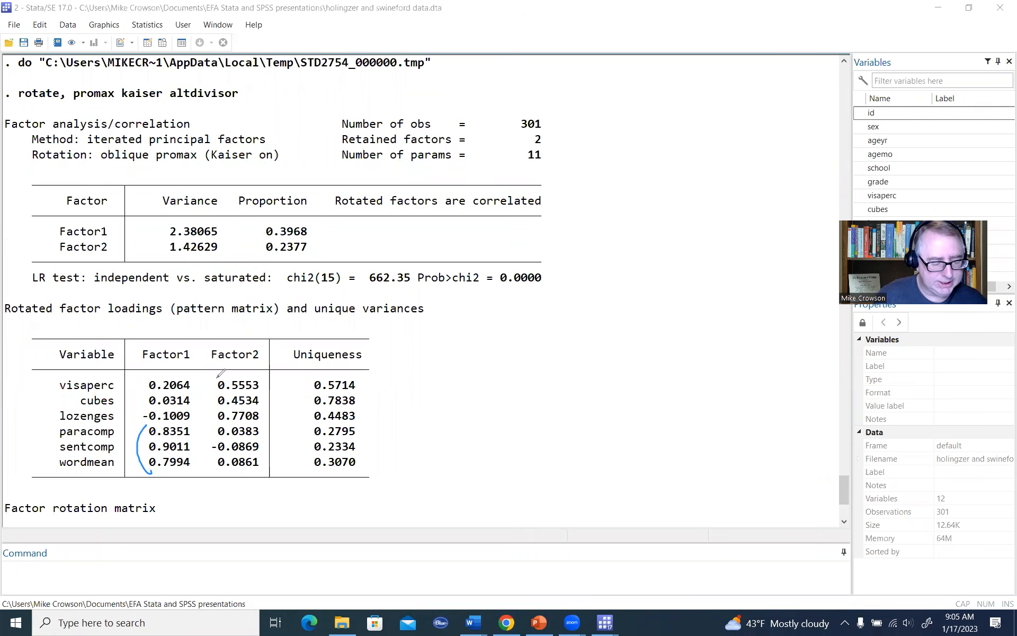
{"action": "left_click_drag", "start_coordinate": [218, 377], "coordinate": [218, 415]}
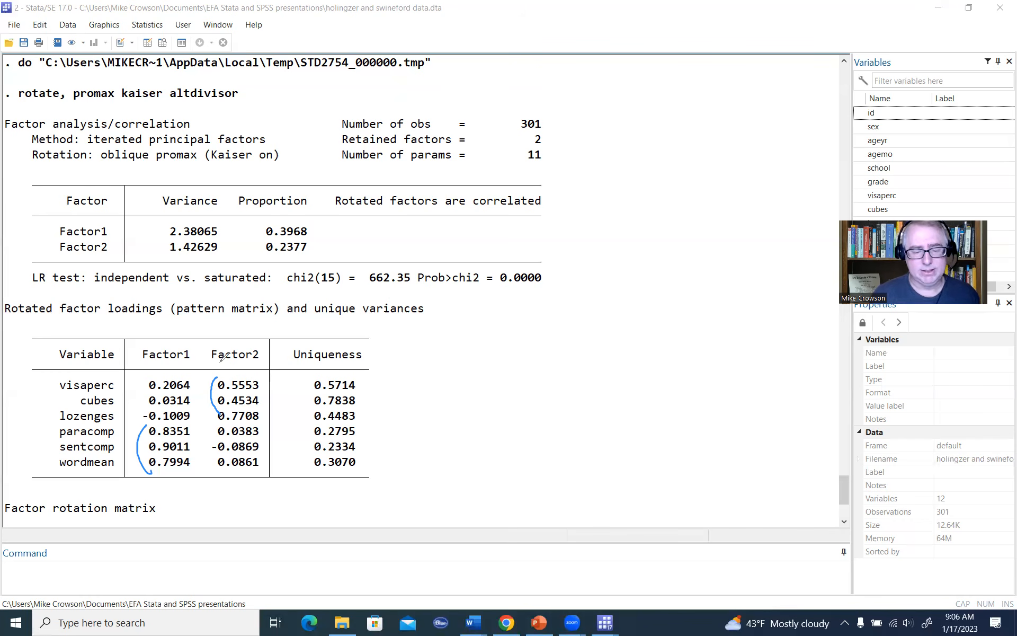
Step: Add the line estat structure below the promax rotation command in the do-file and run it
{"action": "left_click", "coordinate": [724, 111]}
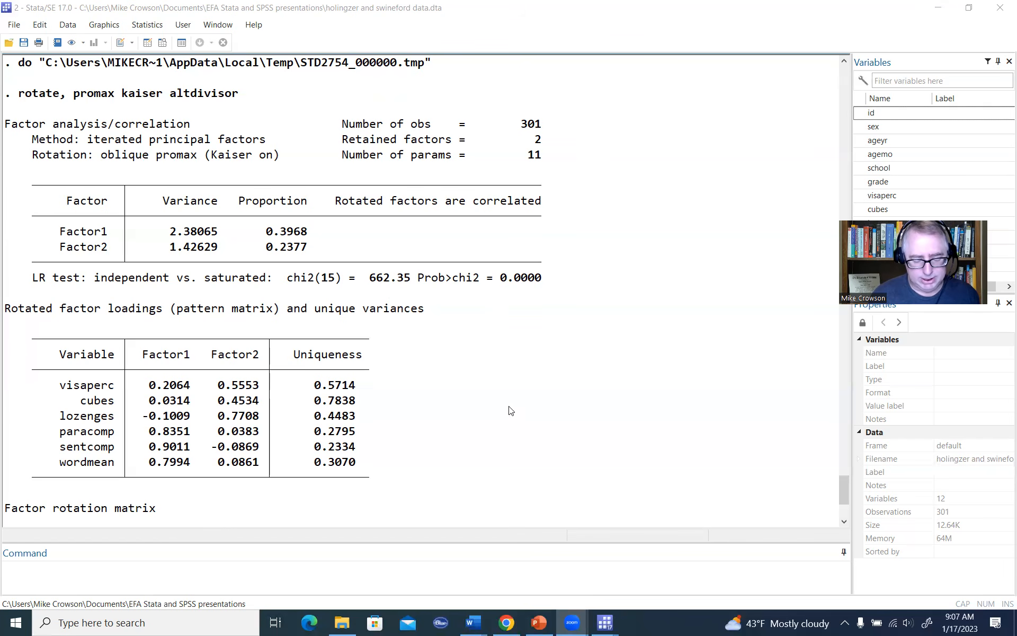
{"action": "mouse_move", "coordinate": [605, 623]}
{"action": "left_click", "coordinate": [664, 581]}
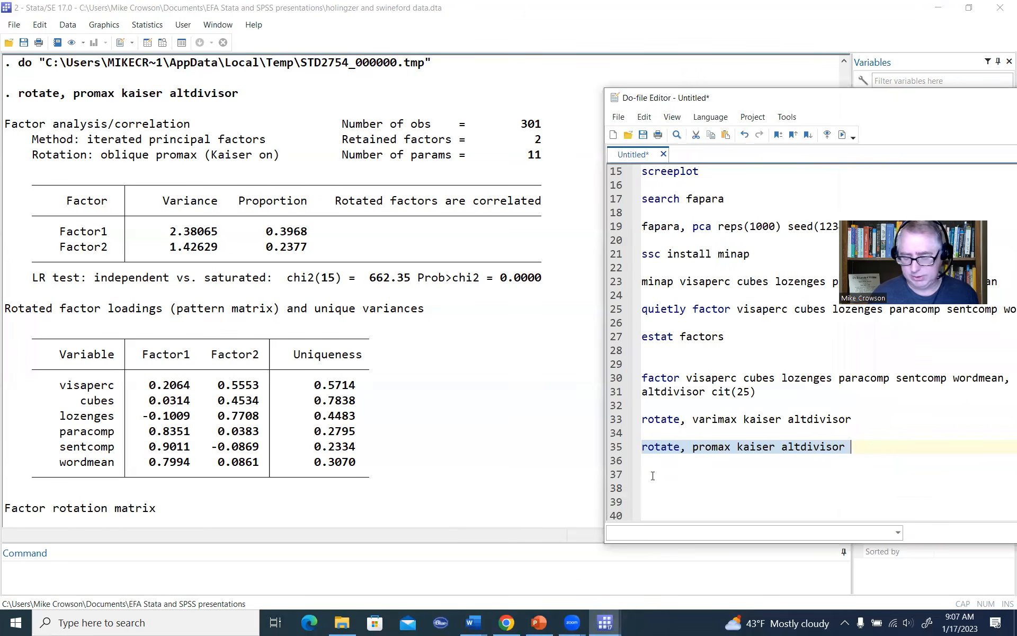
{"action": "left_click", "coordinate": [734, 470]}
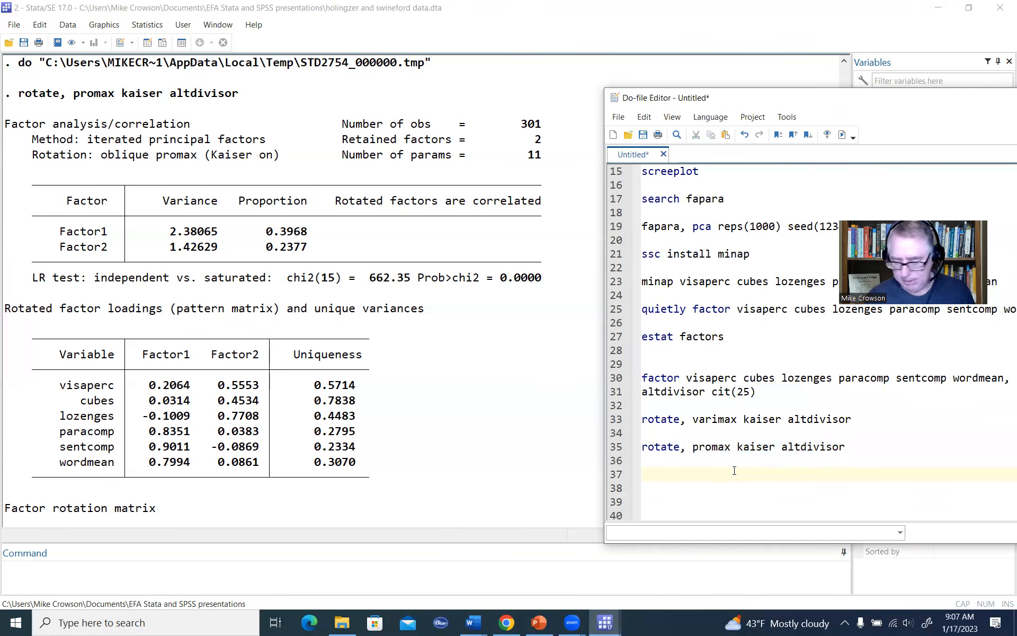
{"action": "type", "text": "est"}
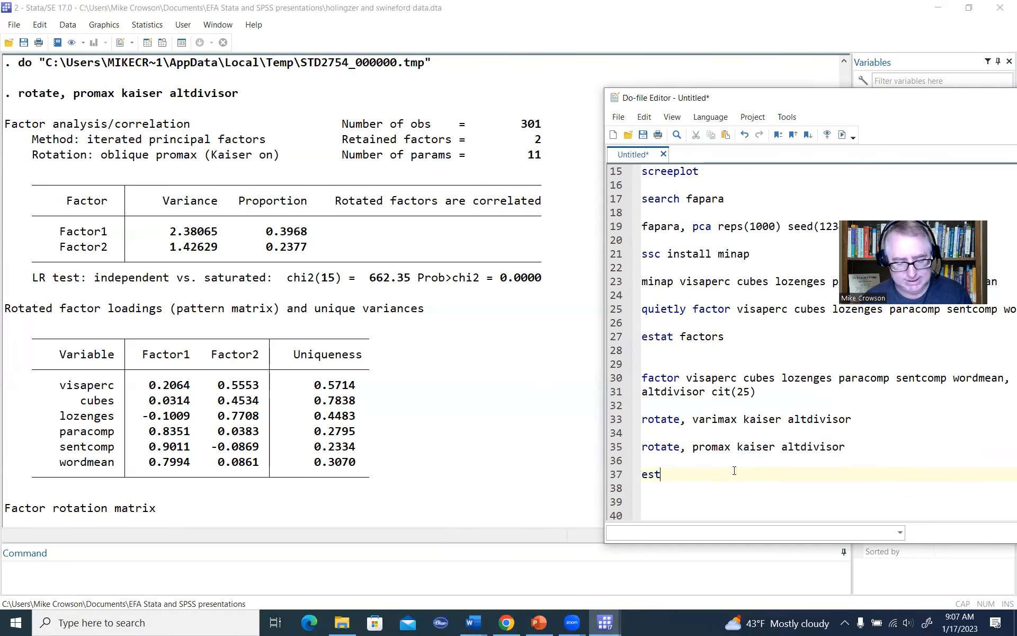
{"action": "type", "text": "at structure"}
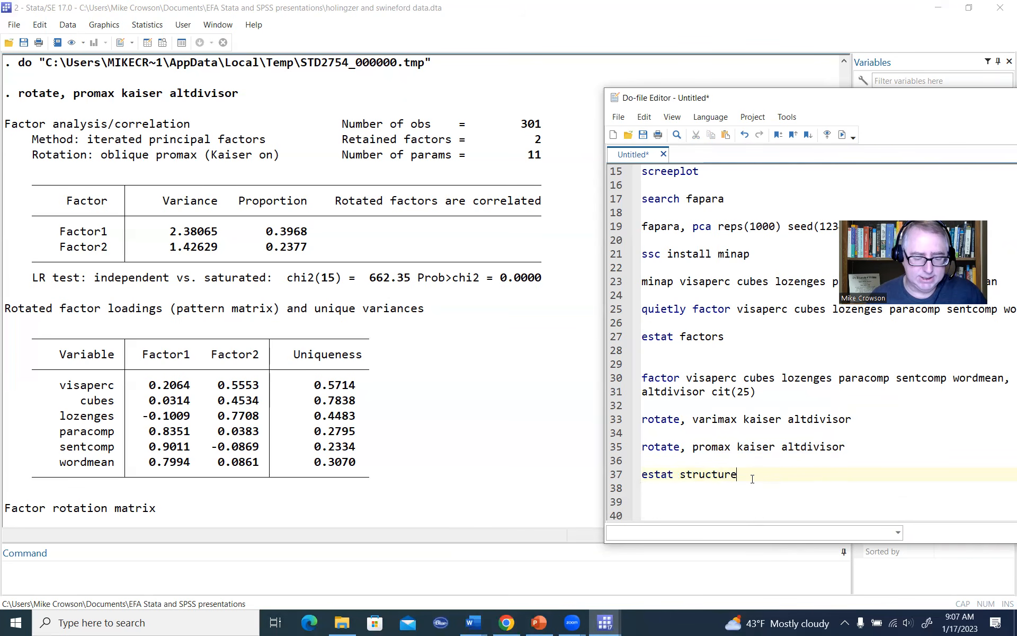
{"action": "left_click_drag", "start_coordinate": [751, 477], "coordinate": [640, 474]}
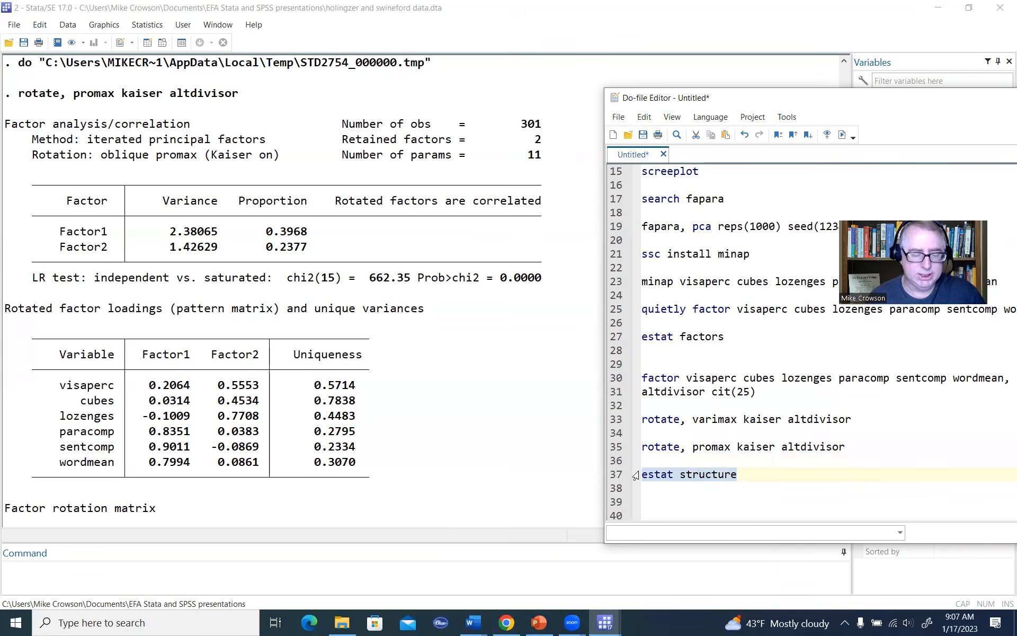
{"action": "left_click", "coordinate": [842, 135]}
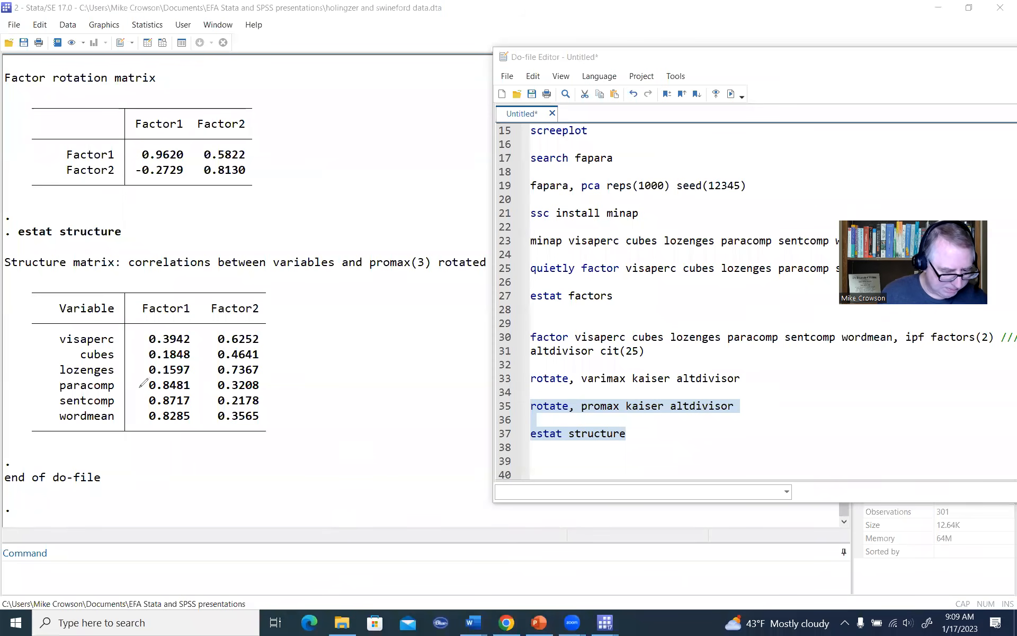
Step: Bracket the last three Factor1 values and the upper Factor2 values in the structure matrix
{"action": "left_click_drag", "start_coordinate": [143, 381], "coordinate": [146, 426]}
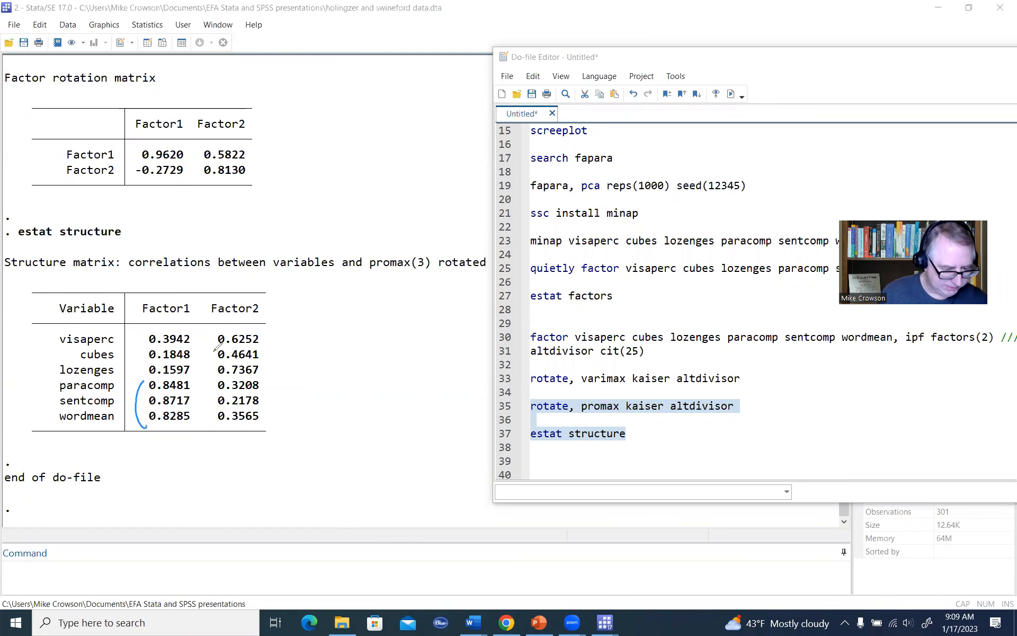
{"action": "left_click_drag", "start_coordinate": [214, 329], "coordinate": [214, 364]}
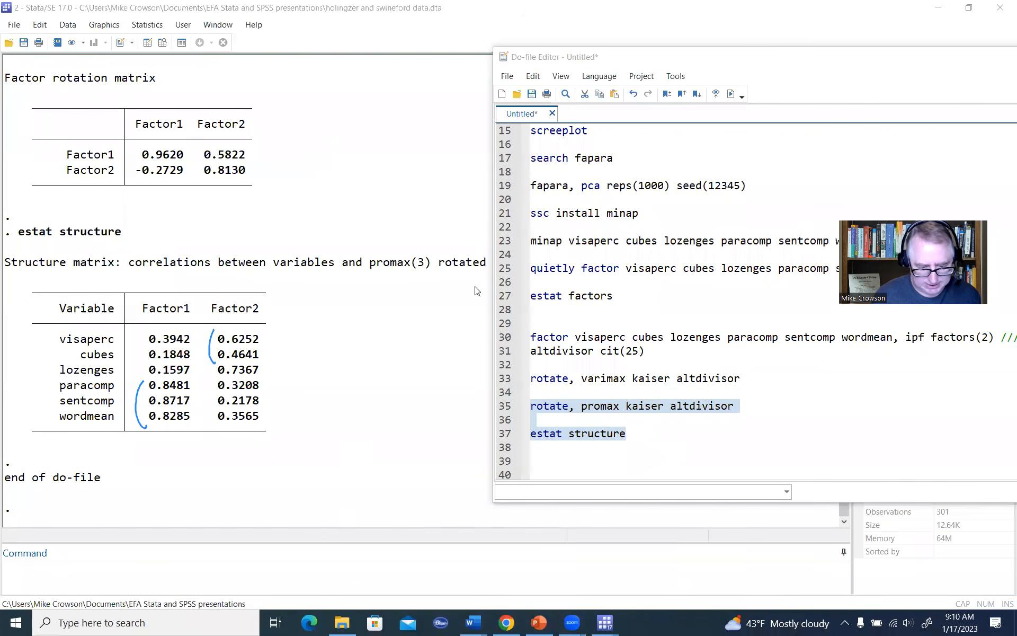
Step: Change the rotation option to promax(4) in the do-file and rerun that line together with estat structure
{"action": "left_click", "coordinate": [735, 406]}
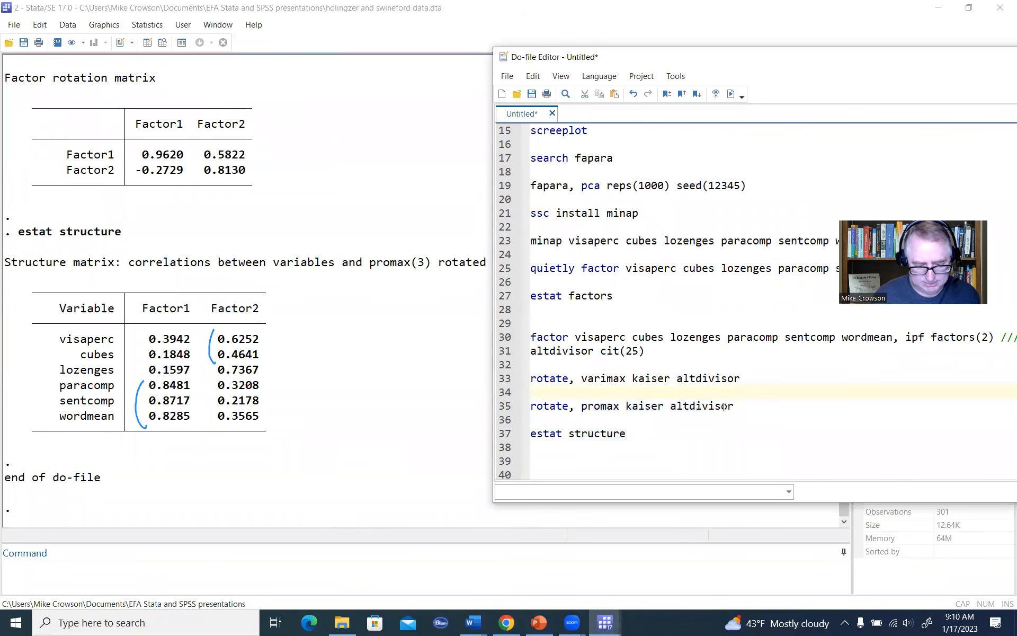
{"action": "left_click", "coordinate": [619, 405]}
{"action": "type", "text": "("}
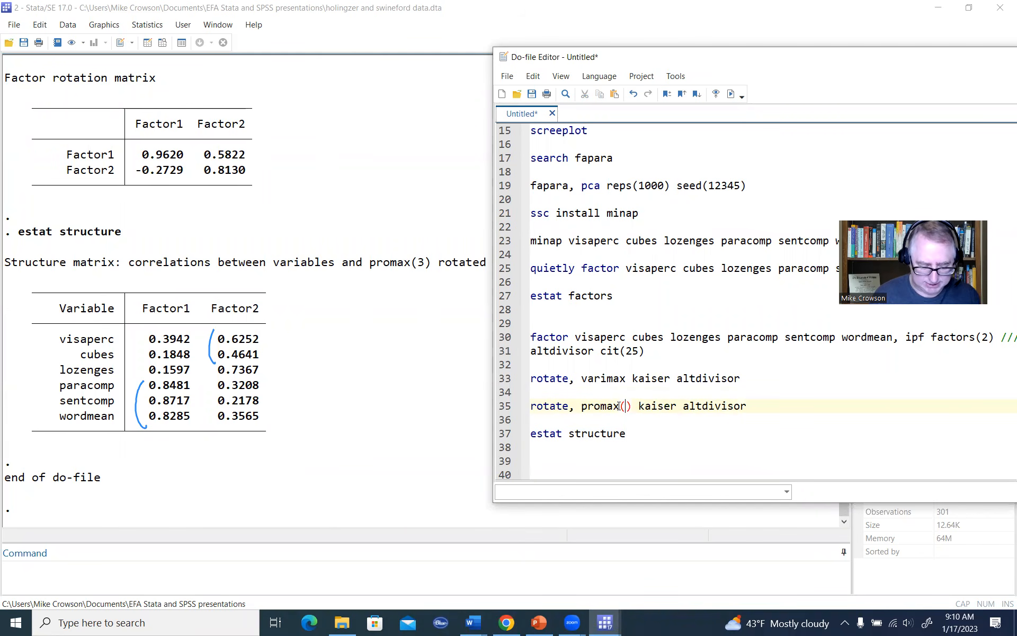
{"action": "type", "text": "4"}
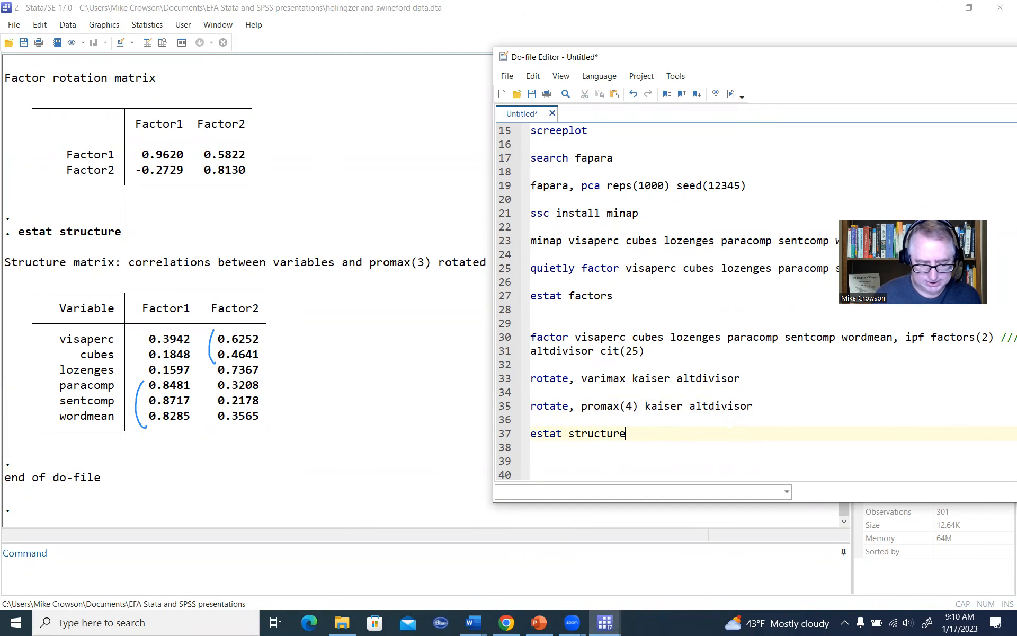
{"action": "left_click_drag", "start_coordinate": [756, 431], "coordinate": [530, 405]}
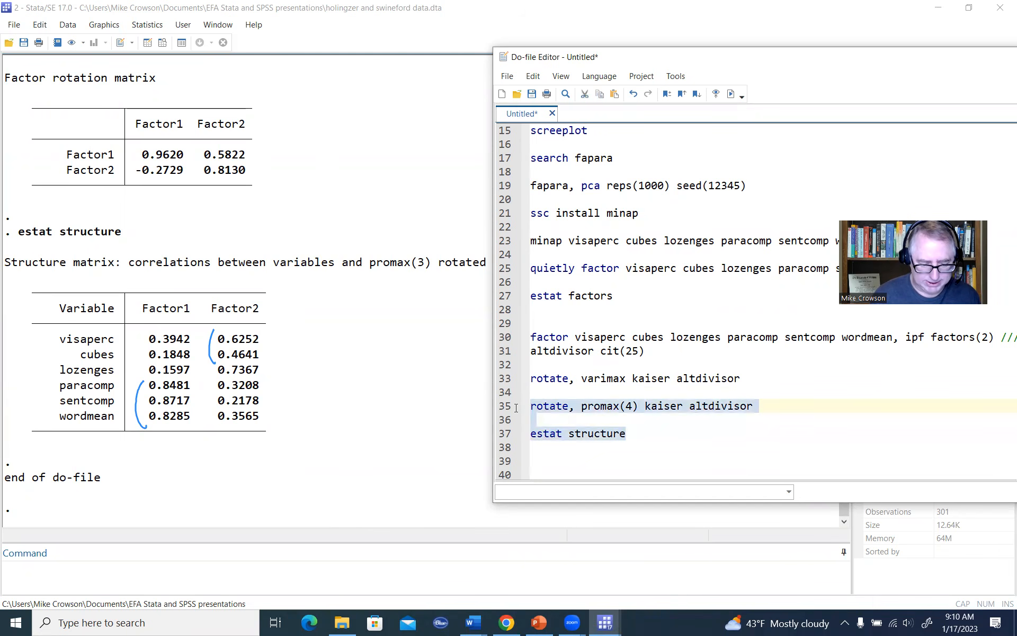
{"action": "left_click", "coordinate": [731, 94]}
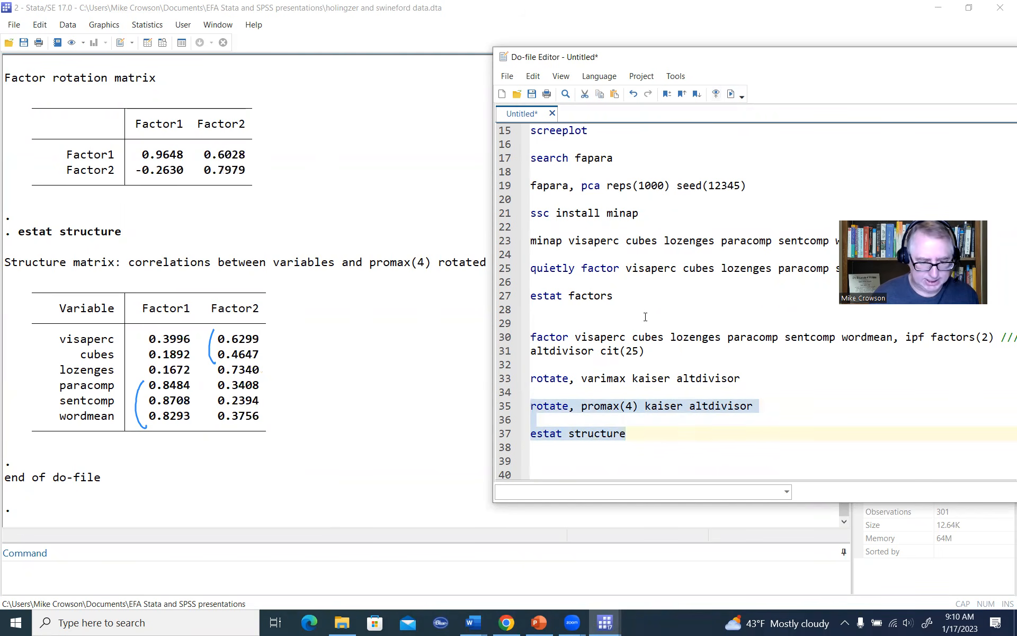
Step: Clear the drawn brackets and review the promax(4) variance table, pattern matrix and structure matrix
{"action": "left_click", "coordinate": [322, 147]}
{"action": "scroll", "coordinate": [345, 266], "scroll_direction": "up", "scroll_amount": 5}
{"action": "scroll", "coordinate": [345, 266], "scroll_direction": "up", "scroll_amount": 5}
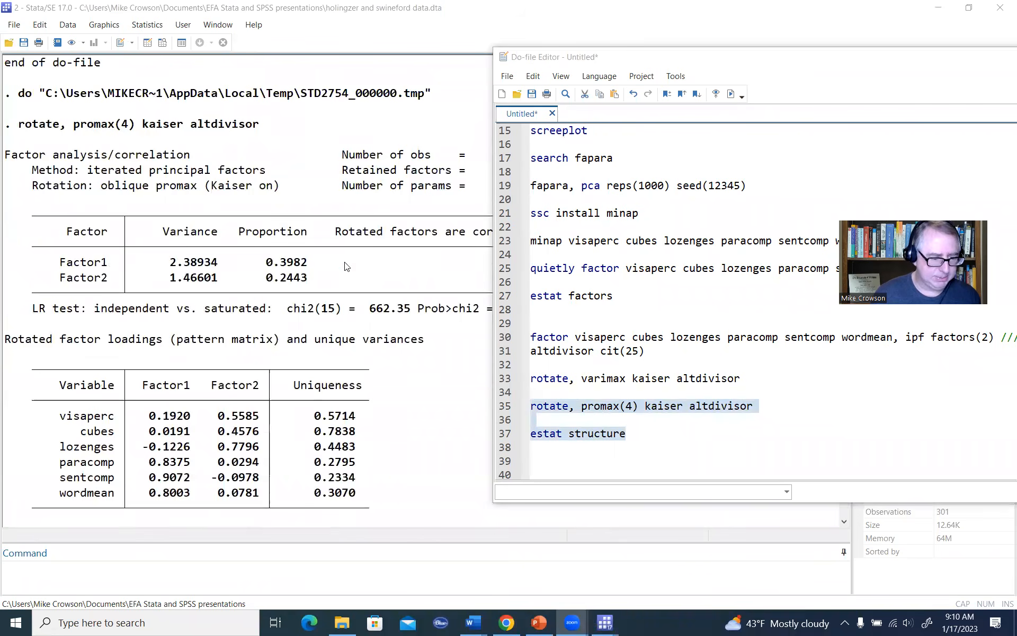
{"action": "scroll", "coordinate": [350, 275], "scroll_direction": "down", "scroll_amount": 10}
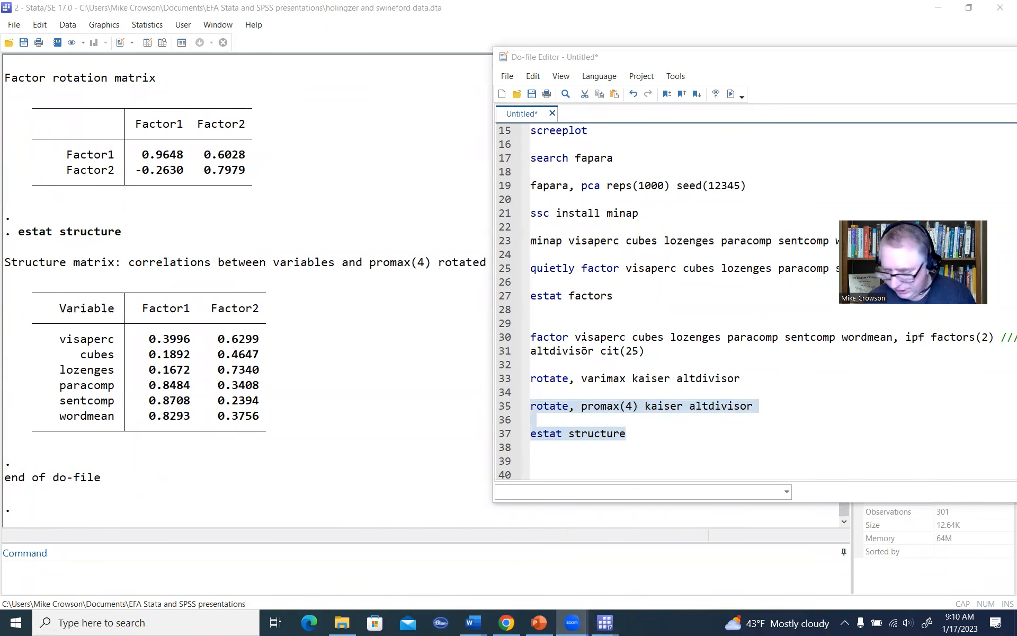
Step: Add the line estat common below estat structure in the do-file and run only that line
{"action": "left_click", "coordinate": [622, 312]}
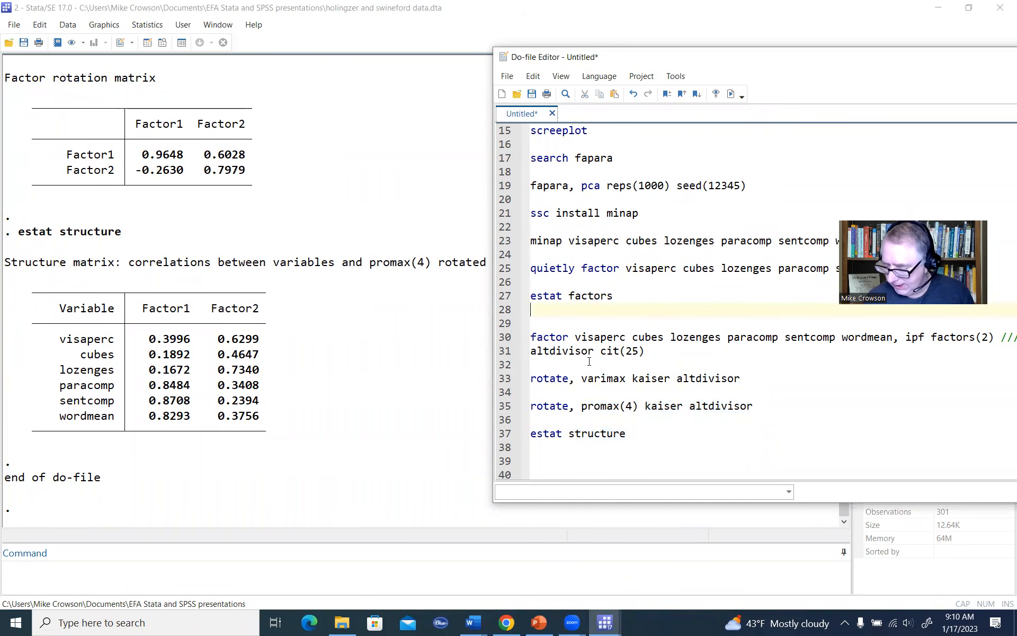
{"action": "left_click", "coordinate": [649, 438]}
{"action": "key", "text": "Return"}
{"action": "key", "text": "Return"}
{"action": "type", "text": "e"}
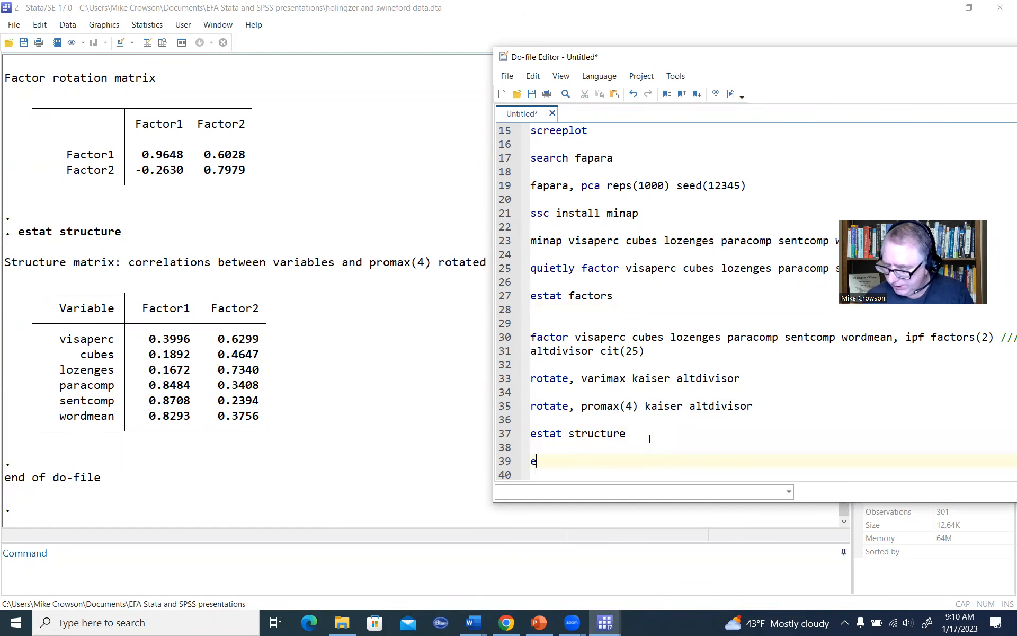
{"action": "type", "text": "stat common"}
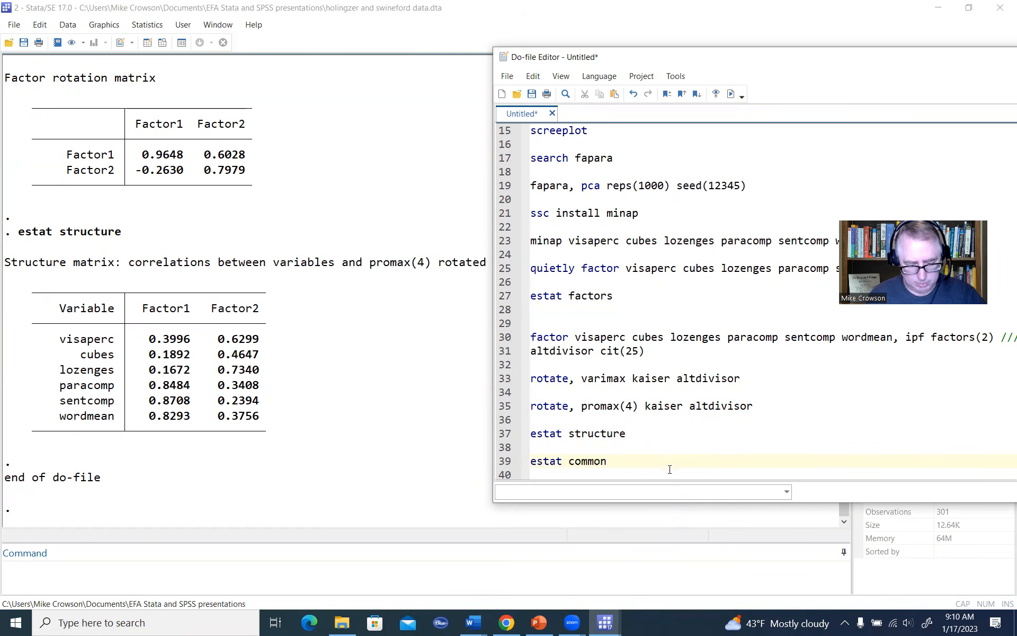
{"action": "left_click", "coordinate": [492, 468]}
{"action": "left_click", "coordinate": [730, 94]}
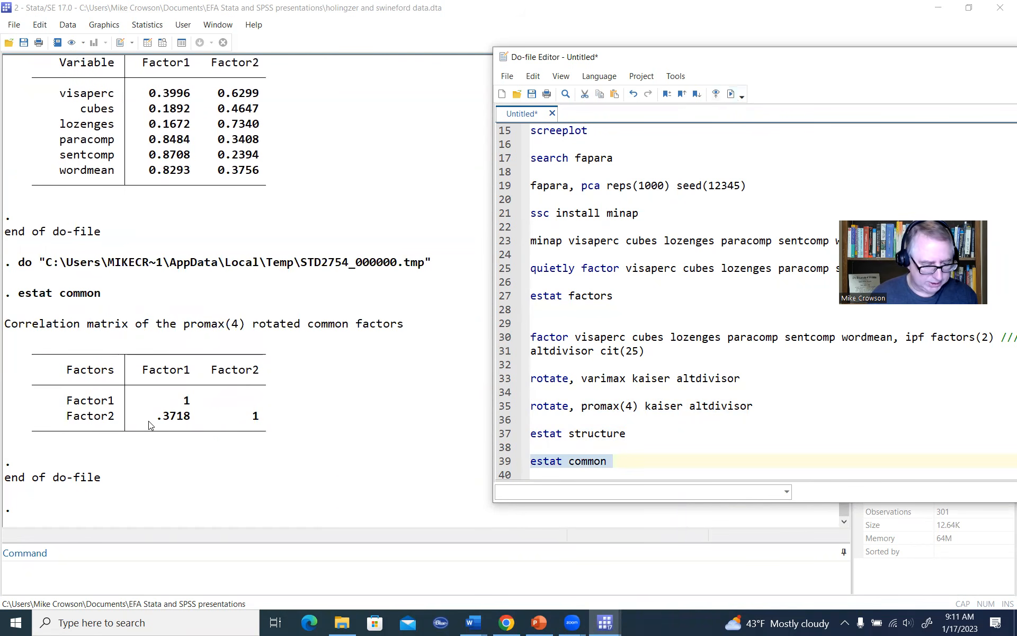
Step: Highlight the correlation between Factor1 and Factor2 in the estat common output
{"action": "left_click_drag", "start_coordinate": [158, 421], "coordinate": [192, 419]}
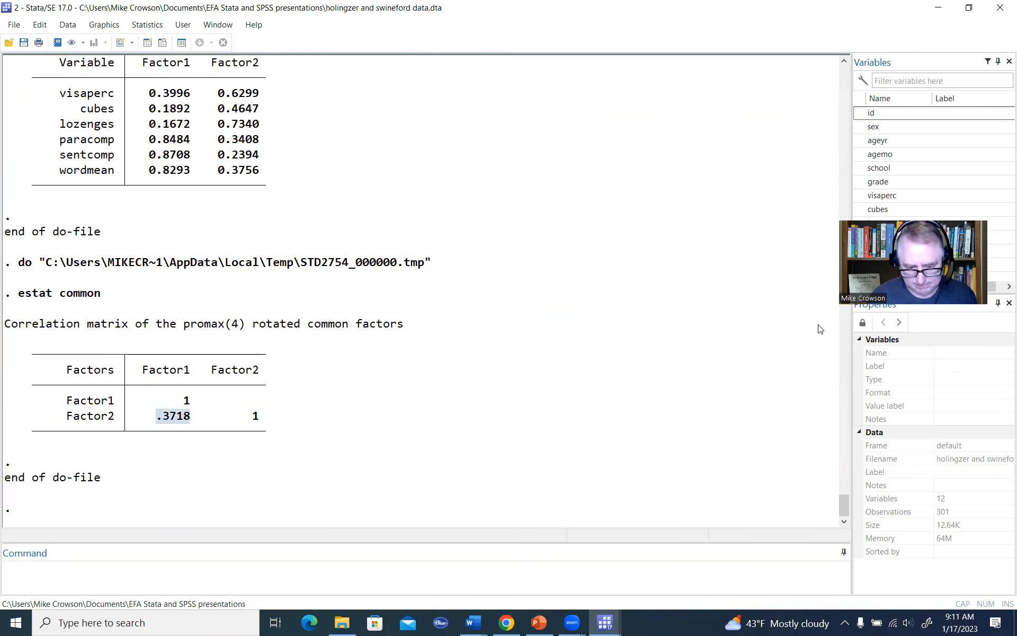
{"action": "left_click", "coordinate": [694, 327]}
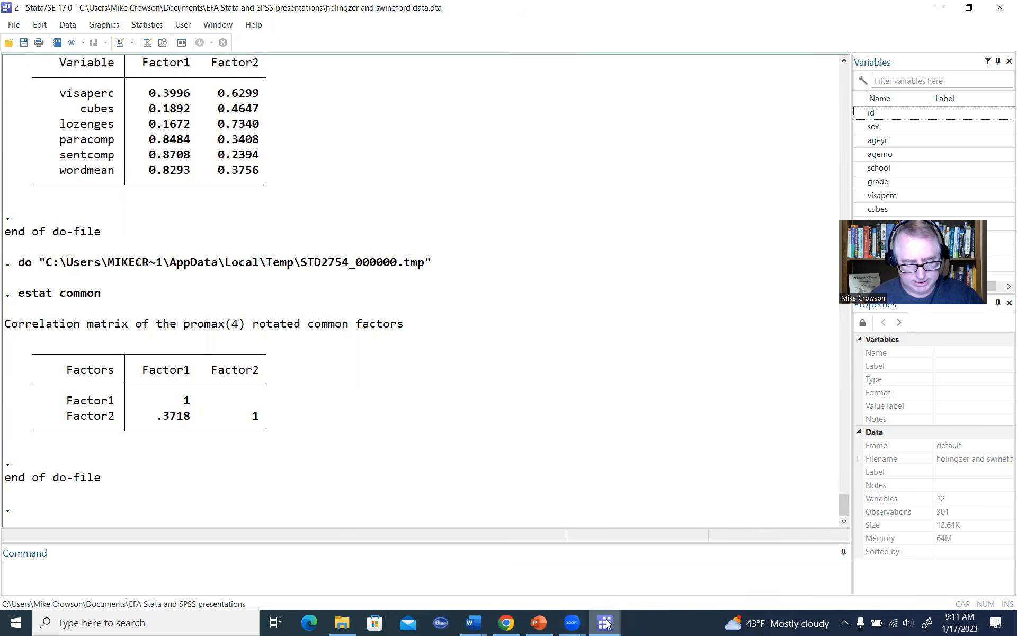
Step: Bring back the do-file and, below estat common, begin defining matrix M with the J() function, giving 1 row
{"action": "left_click", "coordinate": [651, 572]}
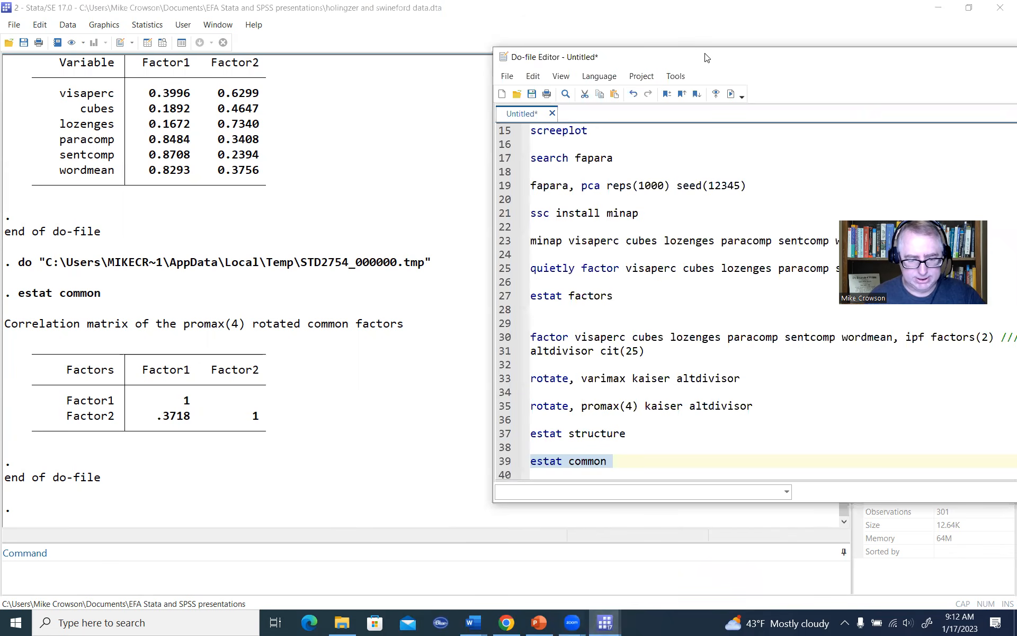
{"action": "left_click_drag", "start_coordinate": [704, 64], "coordinate": [705, 34]}
{"action": "left_click", "coordinate": [640, 432]}
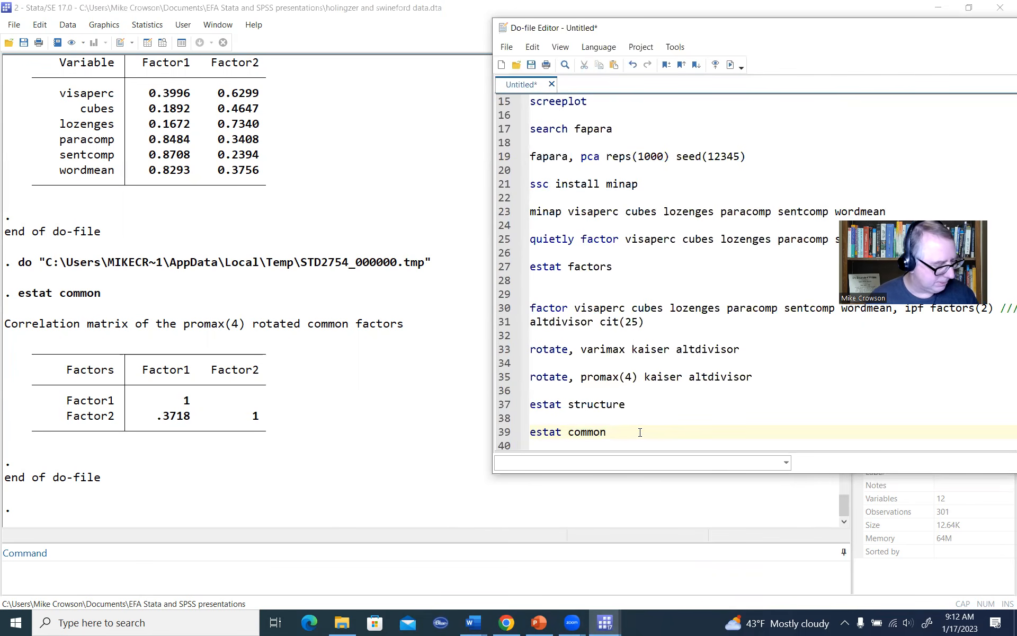
{"action": "key", "text": "Return"}
{"action": "key", "text": "Return"}
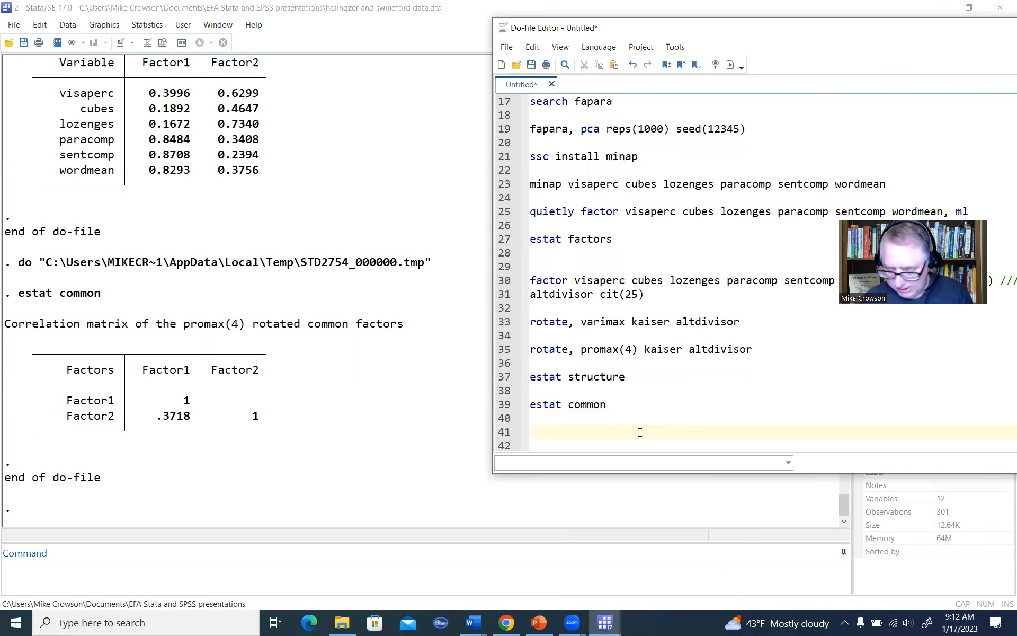
{"action": "type", "text": "matrix "}
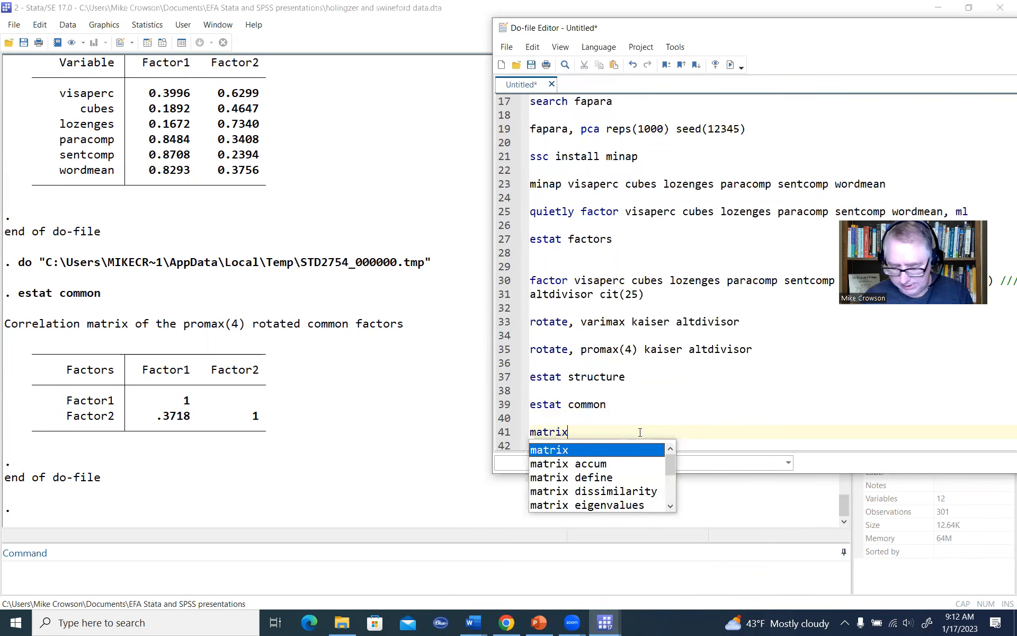
{"action": "type", "text": "M="}
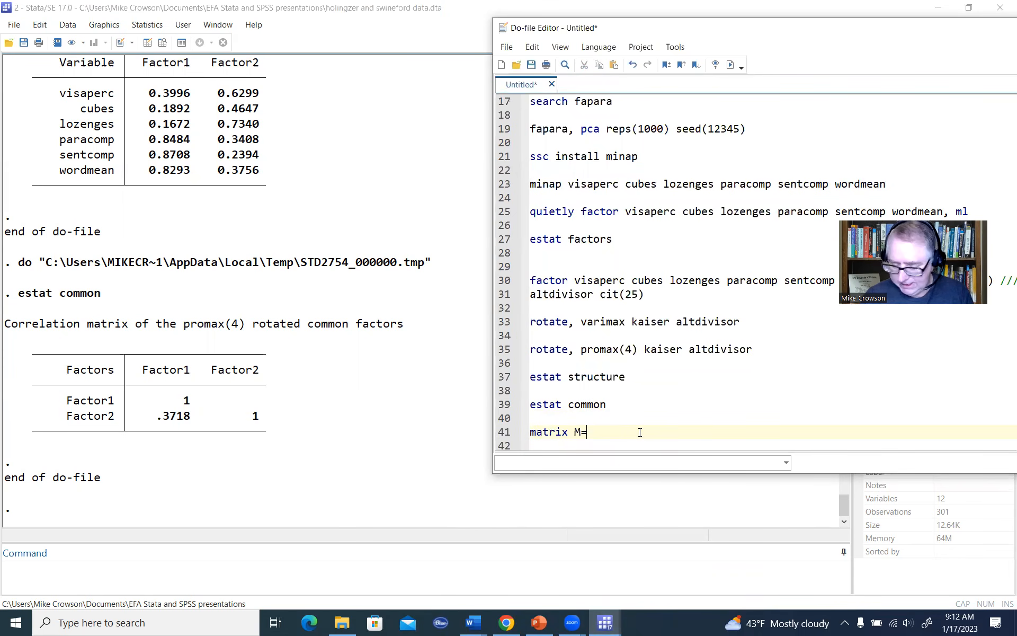
{"action": "type", "text": "J(1"}
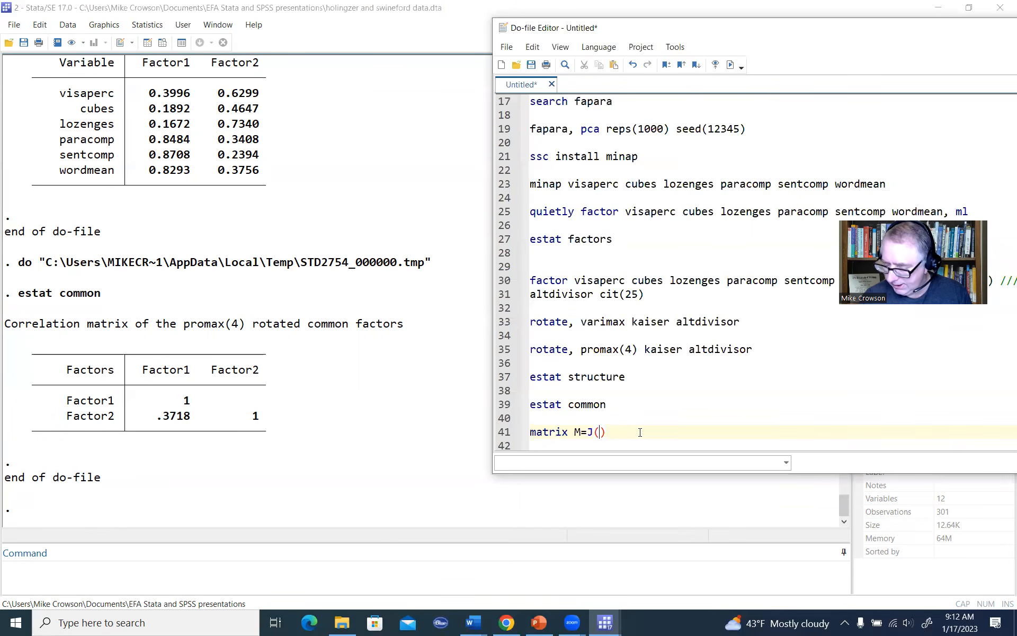
{"action": "type", "text": ","}
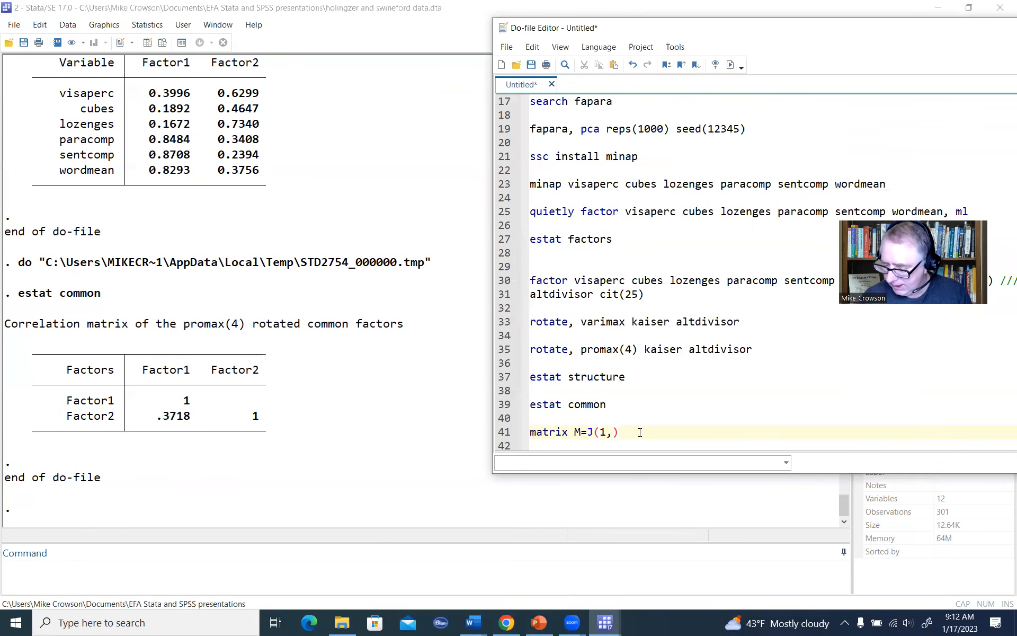
{"action": "type", "text": "colsof("}
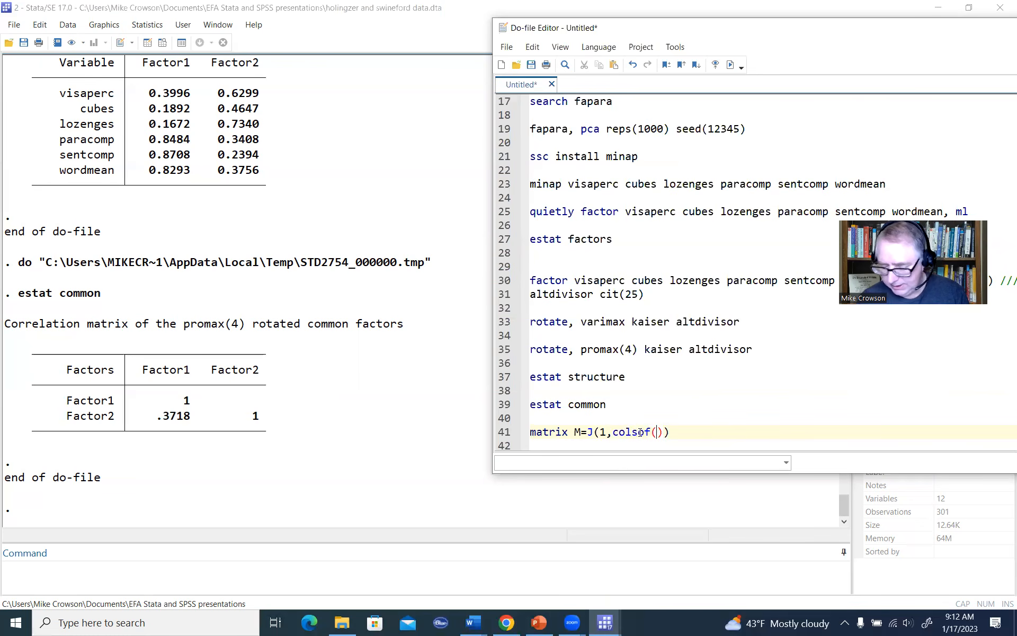
{"action": "type", "text": "e("}
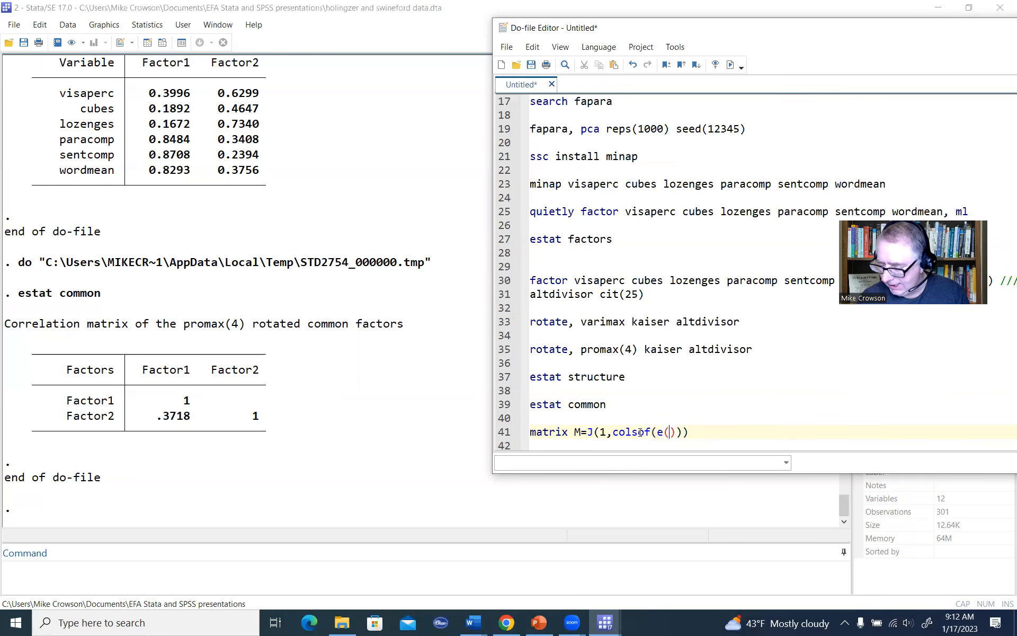
{"action": "type", "text": "phi"}
Step: Complete matrix M's J() definition with colsof(e(Psi)) as the column count and 1 as the fill value
{"action": "key", "text": "BackSpace"}
{"action": "key", "text": "BackSpace"}
{"action": "key", "text": "BackSpace"}
{"action": "type", "text": "Psi"}
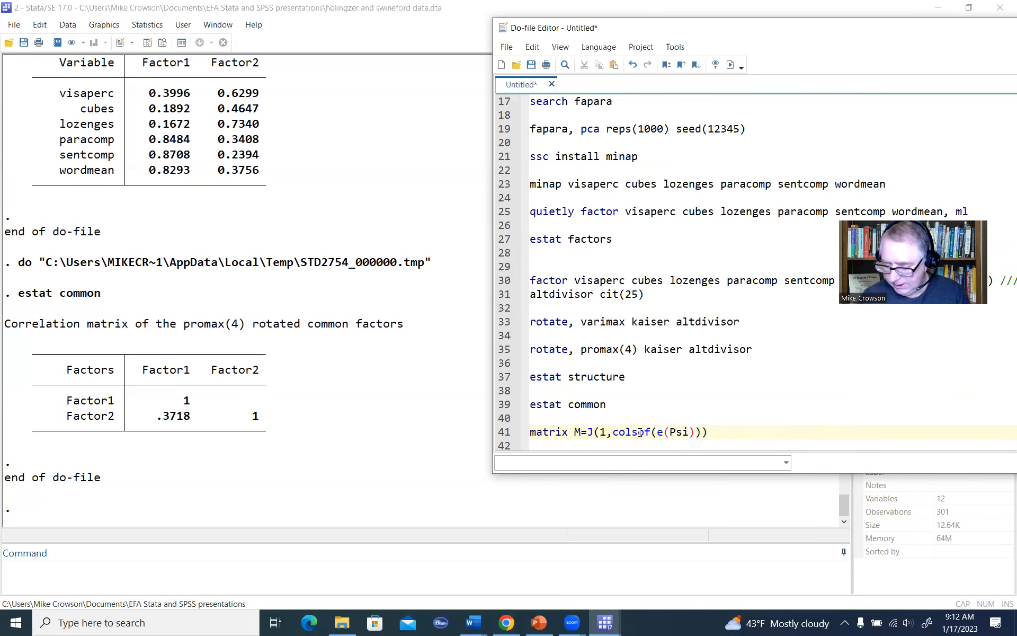
{"action": "type", "text": "))"}
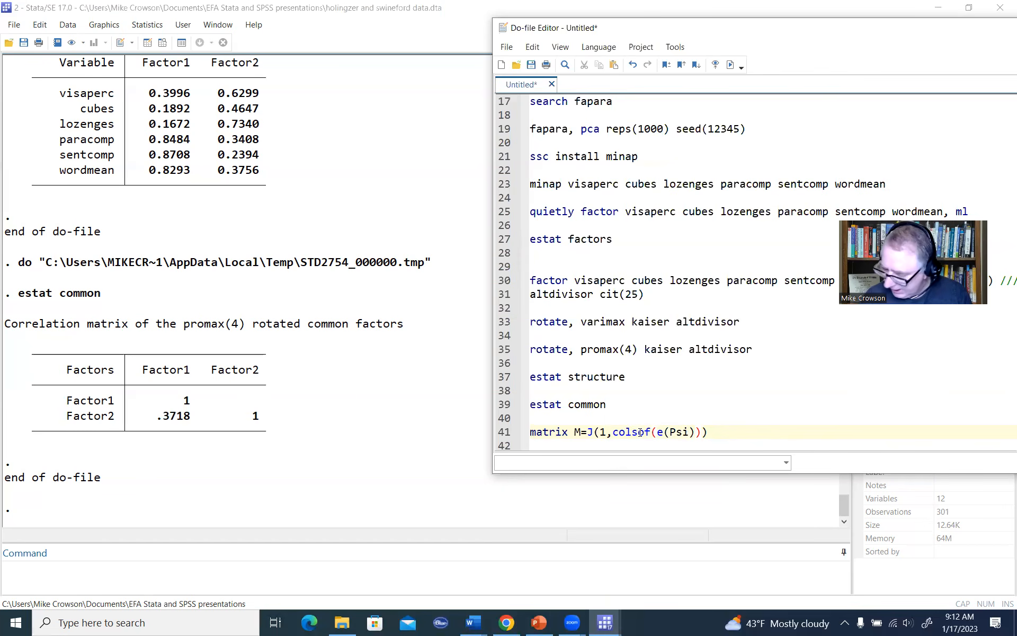
{"action": "type", "text": ","}
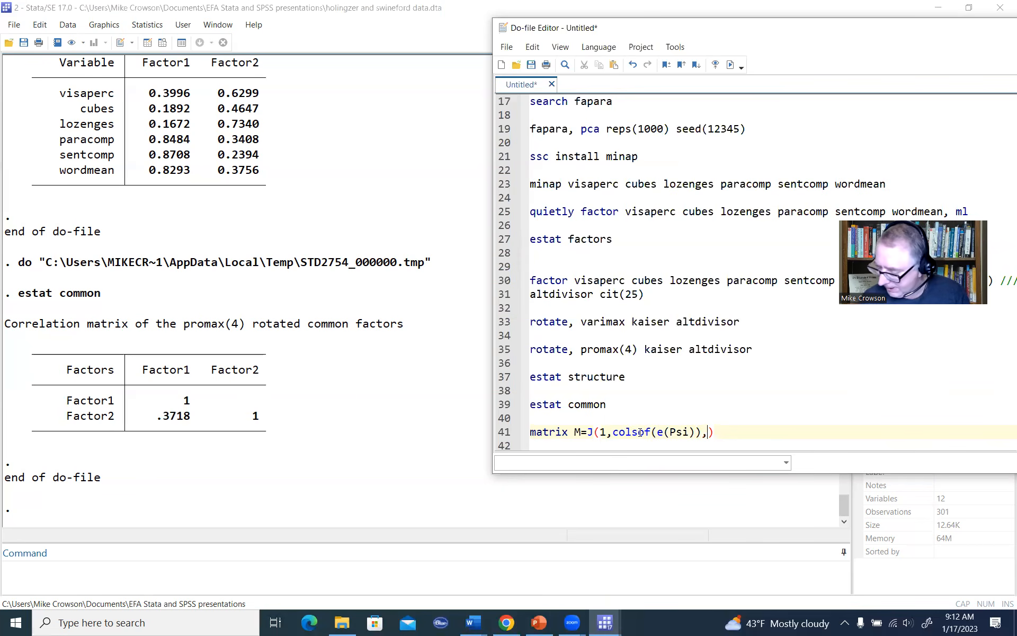
{"action": "type", "text": "1"}
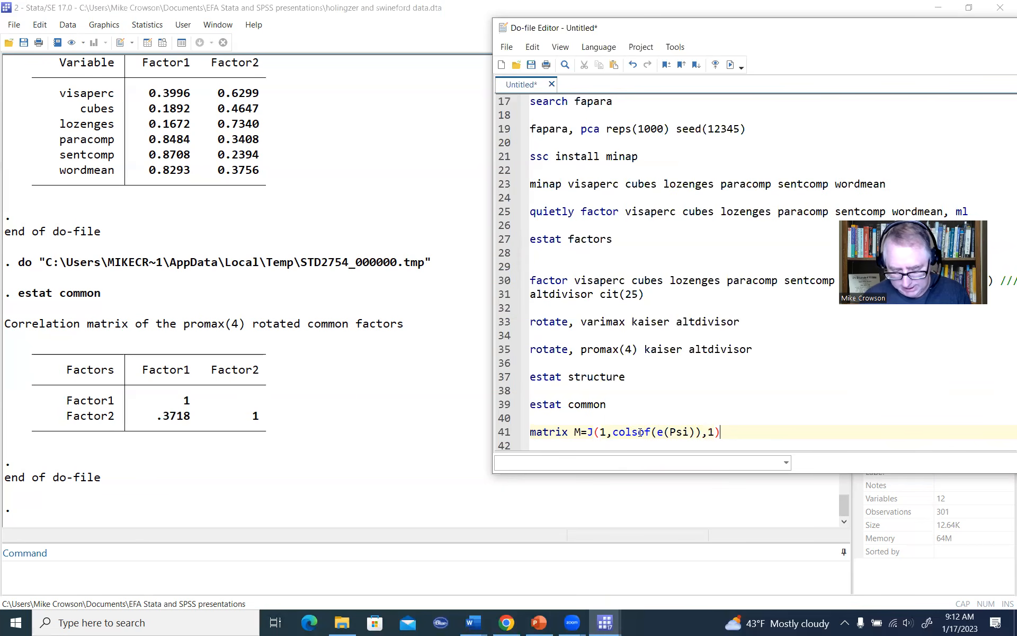
{"action": "type", "text": ")-e("}
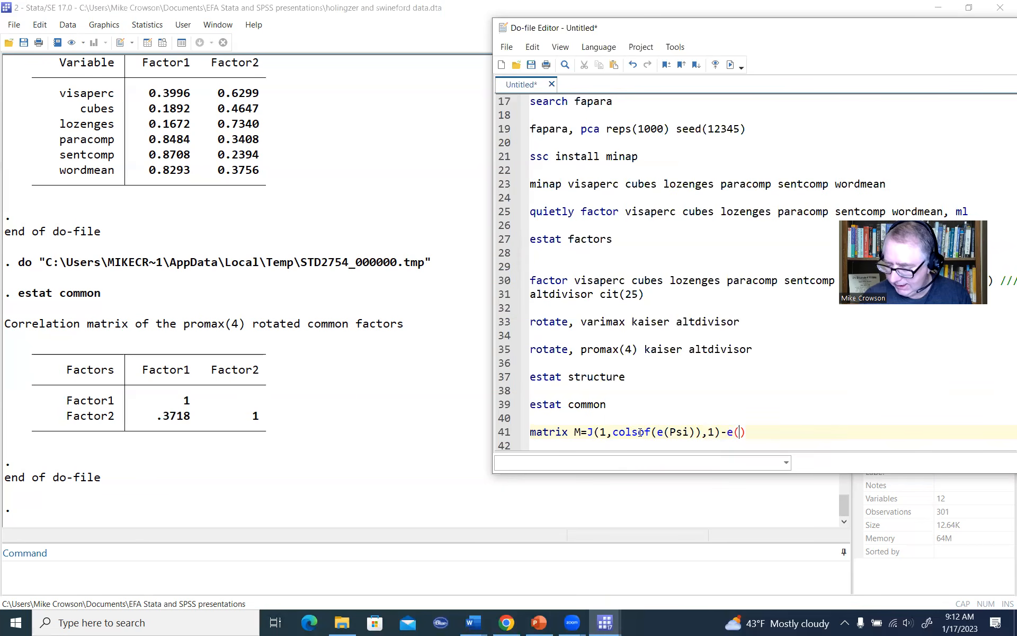
{"action": "type", "text": "Psi"}
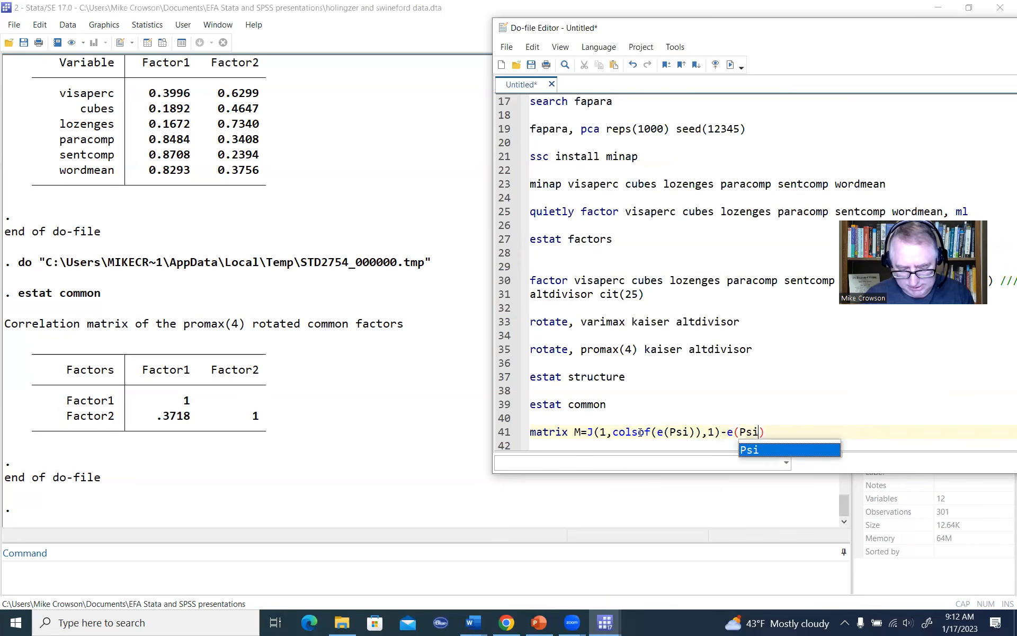
{"action": "type", "text": ")"}
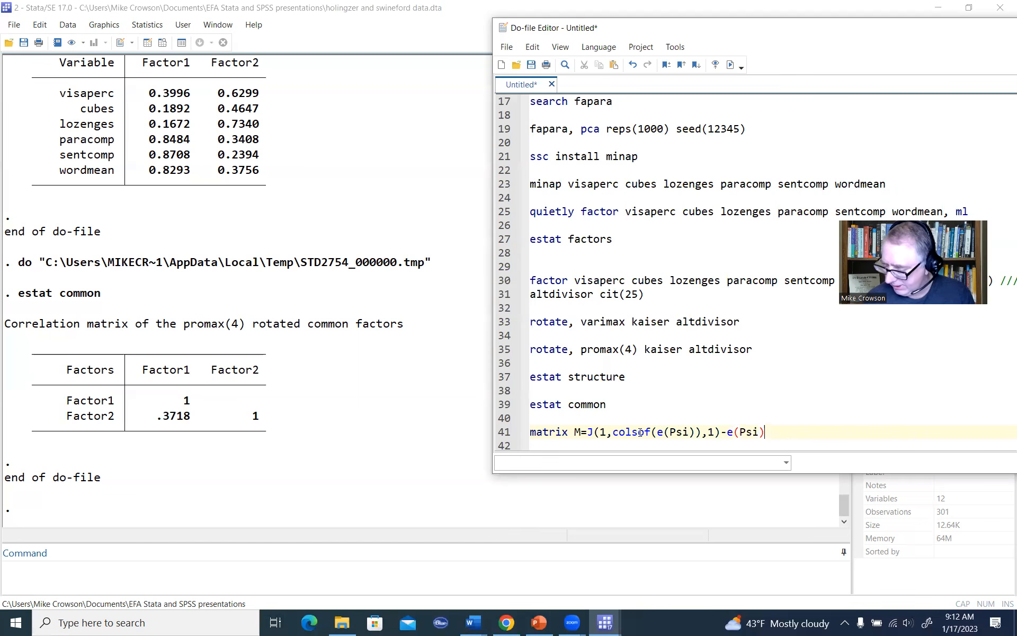
Step: Add the line matrix list M directly below the matrix M definition and run only these two lines
{"action": "key", "text": "Return"}
{"action": "type", "text": "matrix list M"}
{"action": "key", "text": "shift+Home"}
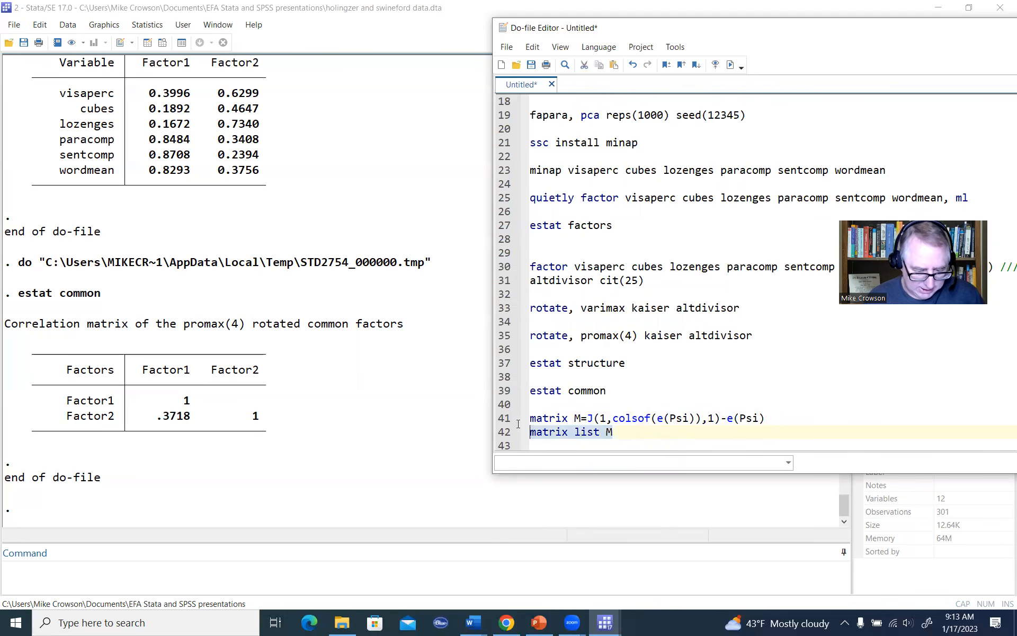
{"action": "key", "text": "shift+Up"}
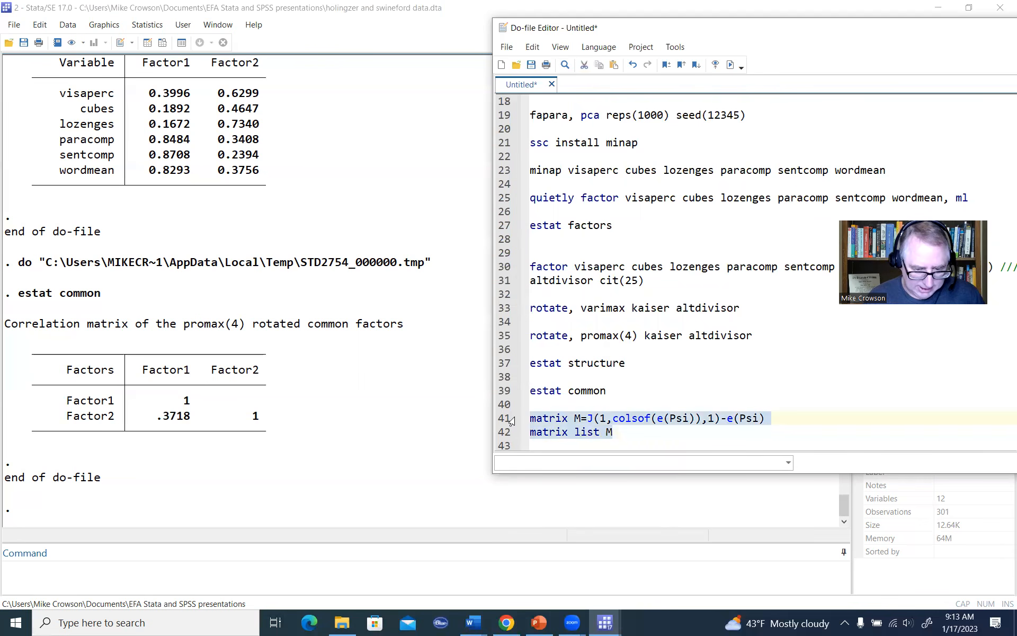
{"action": "left_click", "coordinate": [730, 66]}
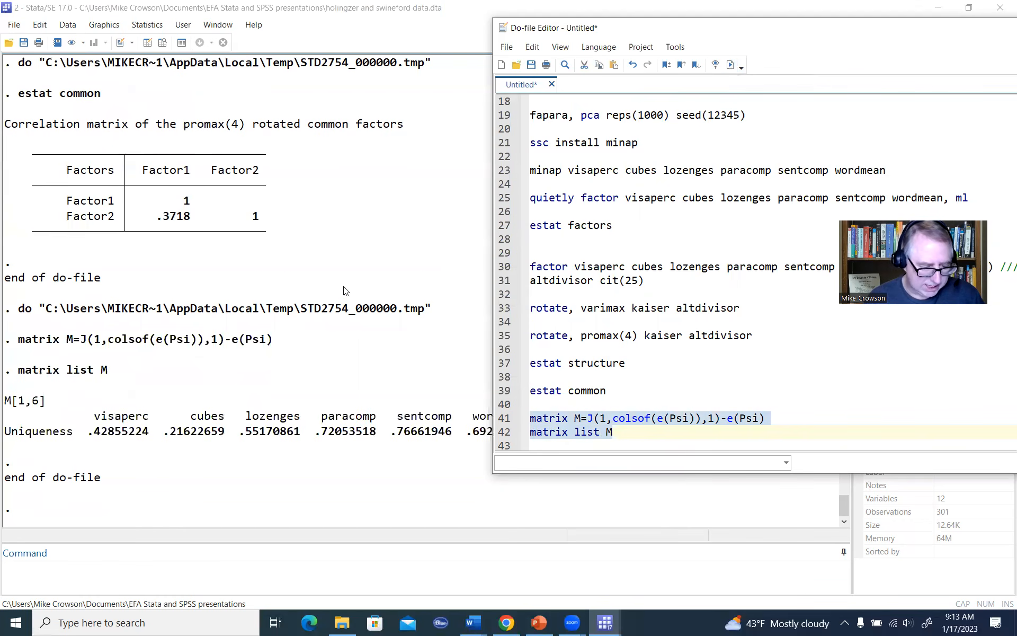
Step: Highlight the row of values for all six variables in the matrix list M output
{"action": "left_click", "coordinate": [114, 437]}
{"action": "left_click_drag", "start_coordinate": [88, 435], "coordinate": [539, 442]}
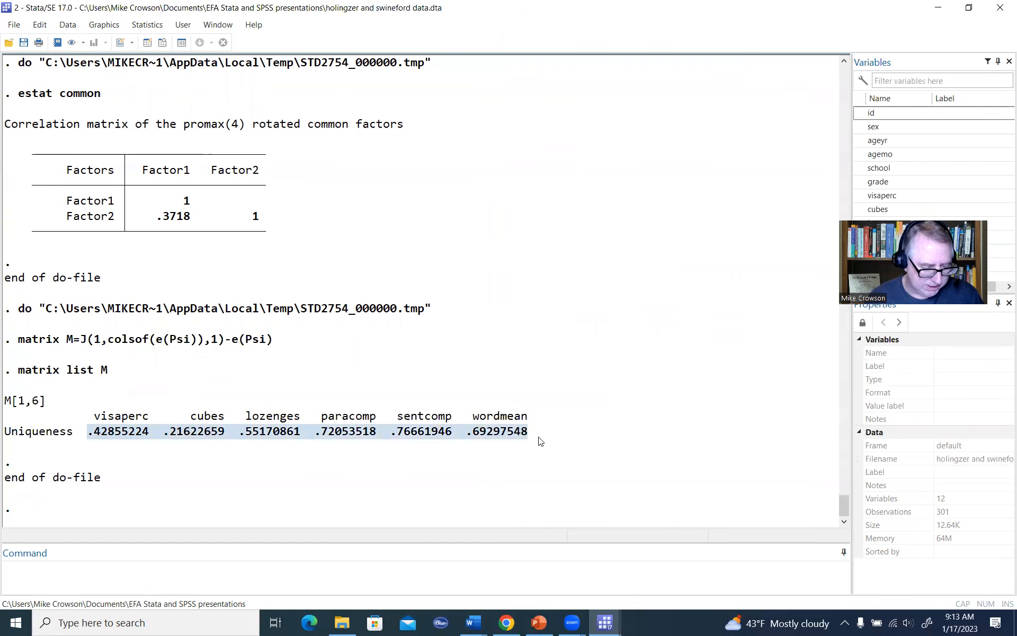